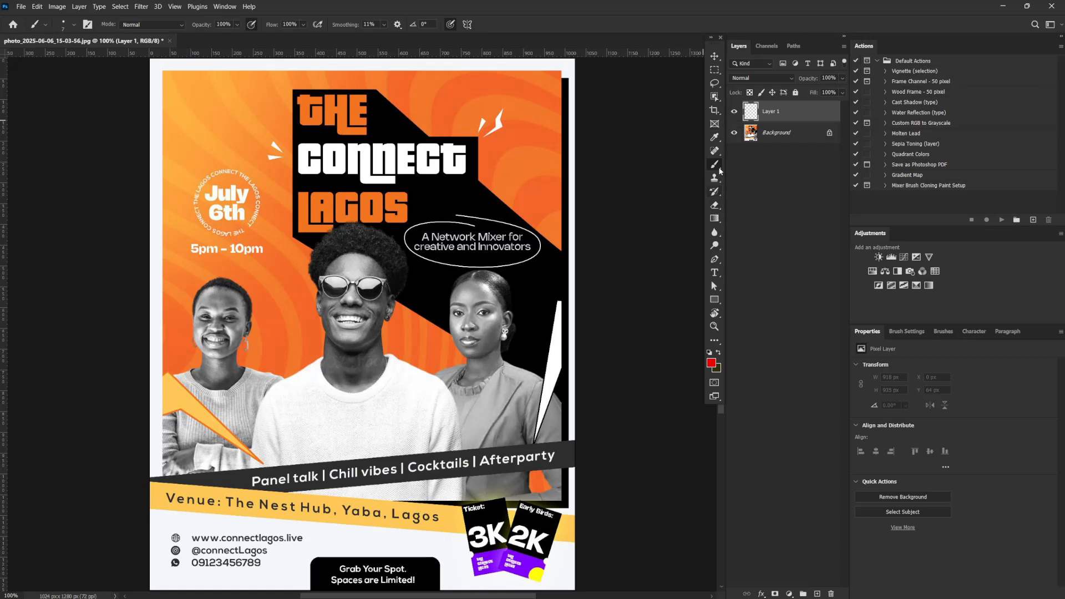
Brush red annotation strokes over the flyer's background and around the title, date badge, time text and the three people
mouse_move(531, 165)
left_mouse_down()
mouse_move(528, 125)
mouse_move(504, 130)
left_mouse_up()
left_click_drag(432, 114, 459, 115)
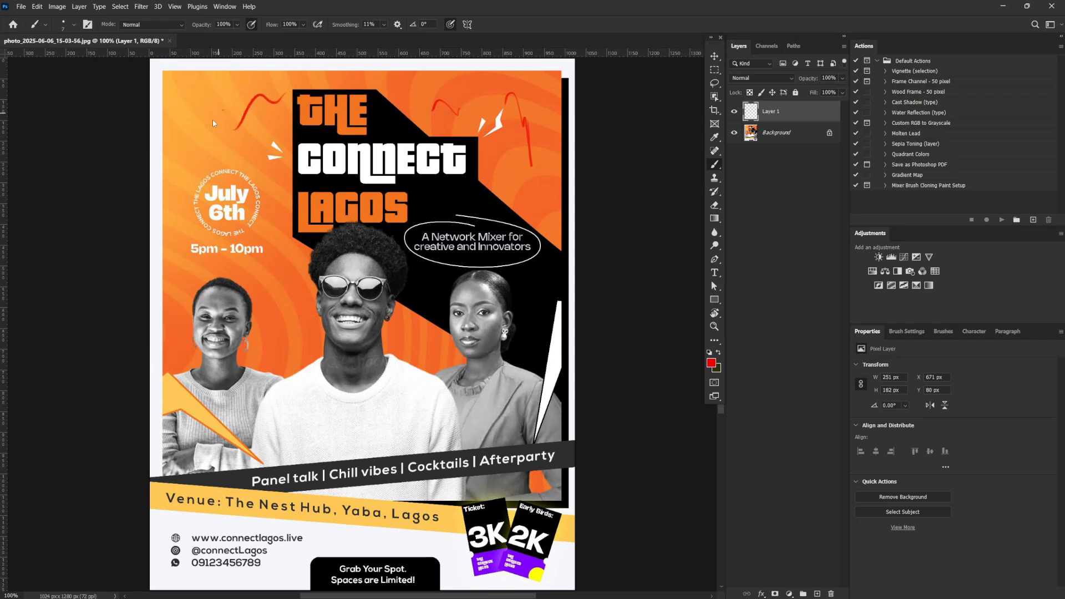
left_click_drag(213, 123, 190, 155)
left_click_drag(265, 267, 283, 292)
mouse_move(380, 88)
left_mouse_down()
mouse_move(380, 132)
mouse_move(433, 123)
left_mouse_up()
mouse_move(363, 84)
left_mouse_down()
mouse_move(288, 88)
mouse_move(284, 195)
left_mouse_up()
mouse_move(223, 166)
left_mouse_down()
mouse_move(242, 166)
mouse_move(261, 230)
mouse_move(205, 232)
mouse_move(184, 267)
mouse_move(277, 266)
left_mouse_up()
left_click_drag(261, 230, 276, 262)
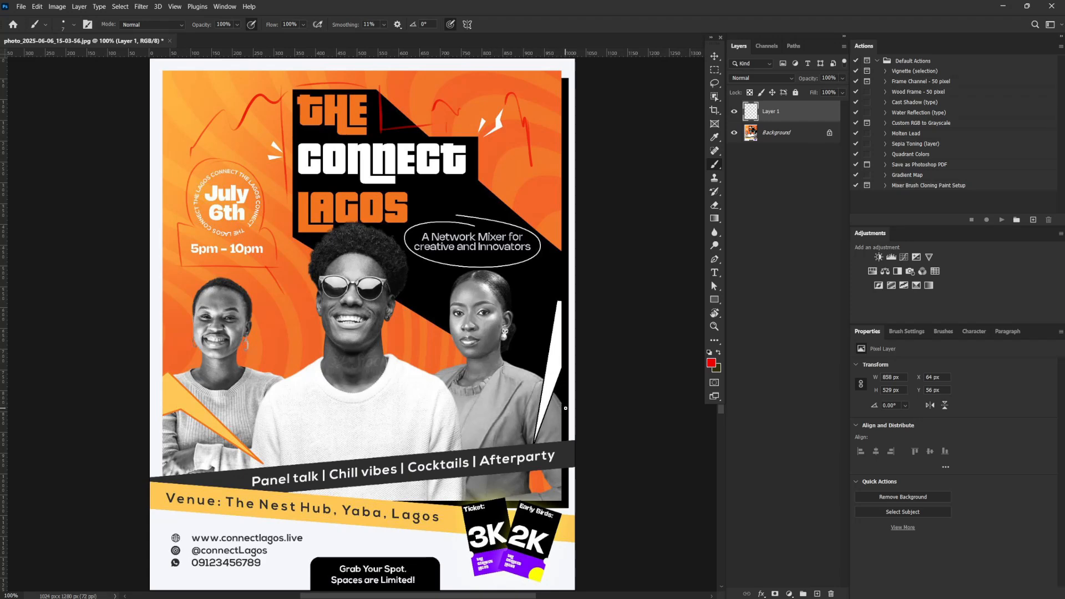
mouse_move(563, 405)
left_mouse_down()
mouse_move(520, 369)
mouse_move(514, 269)
mouse_move(432, 359)
mouse_move(406, 260)
mouse_move(291, 347)
mouse_move(253, 319)
mouse_move(151, 315)
left_mouse_up()
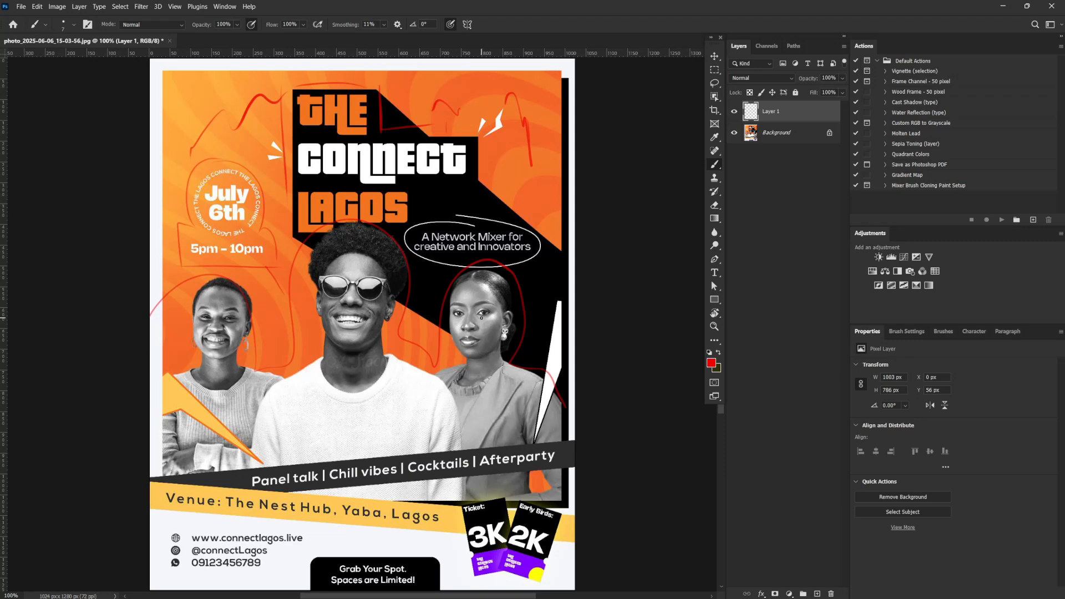
Hide the first annotation layer and, on a new layer, brush red diagonal lines along the edges of the black shape
left_click(734, 111)
left_click(818, 592)
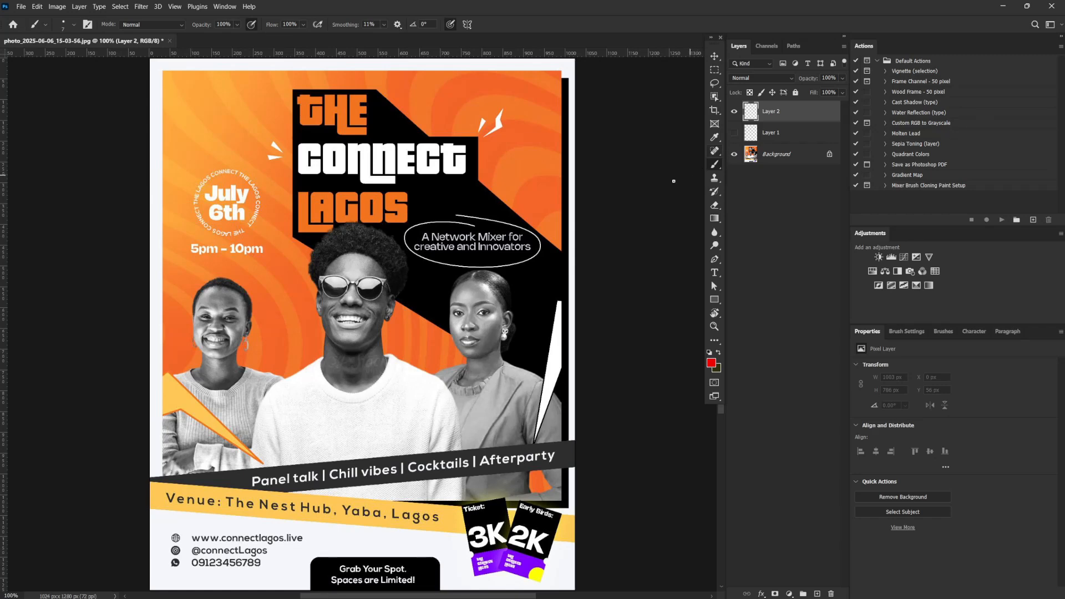
left_click(477, 189)
left_click_drag(375, 90, 578, 274)
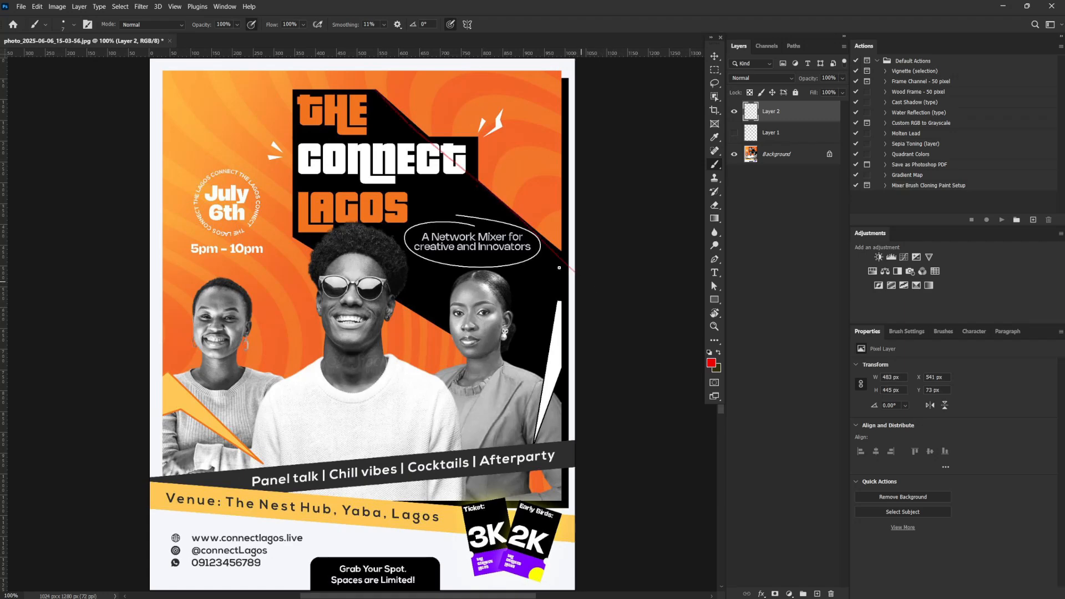
left_click_drag(405, 115, 593, 281)
left_click_drag(329, 262, 575, 416)
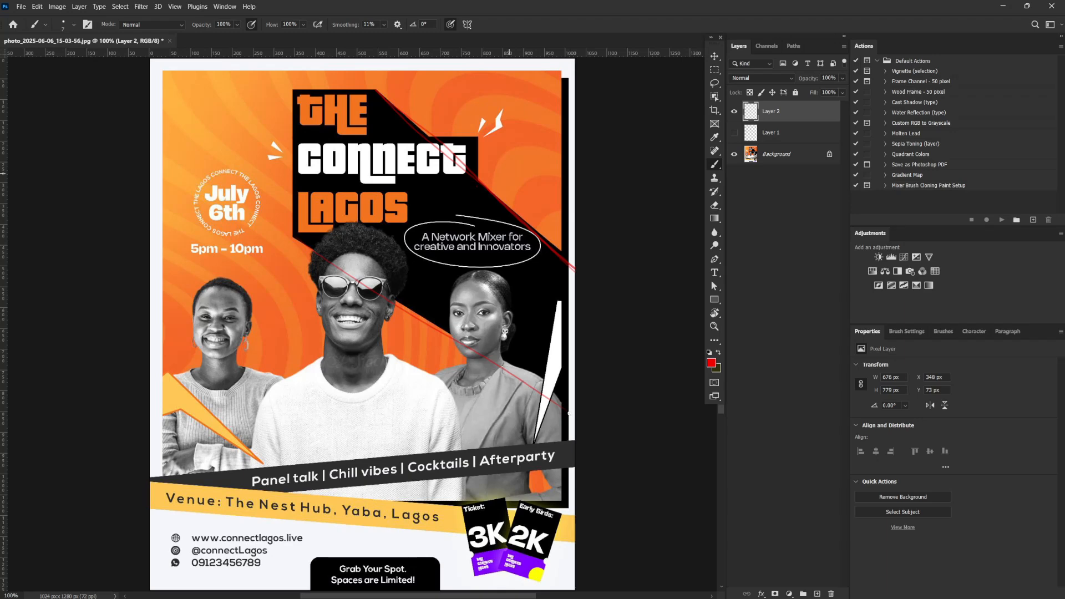
left_click_drag(486, 153, 596, 242)
left_click_drag(479, 137, 578, 228)
left_click_drag(497, 155, 561, 218)
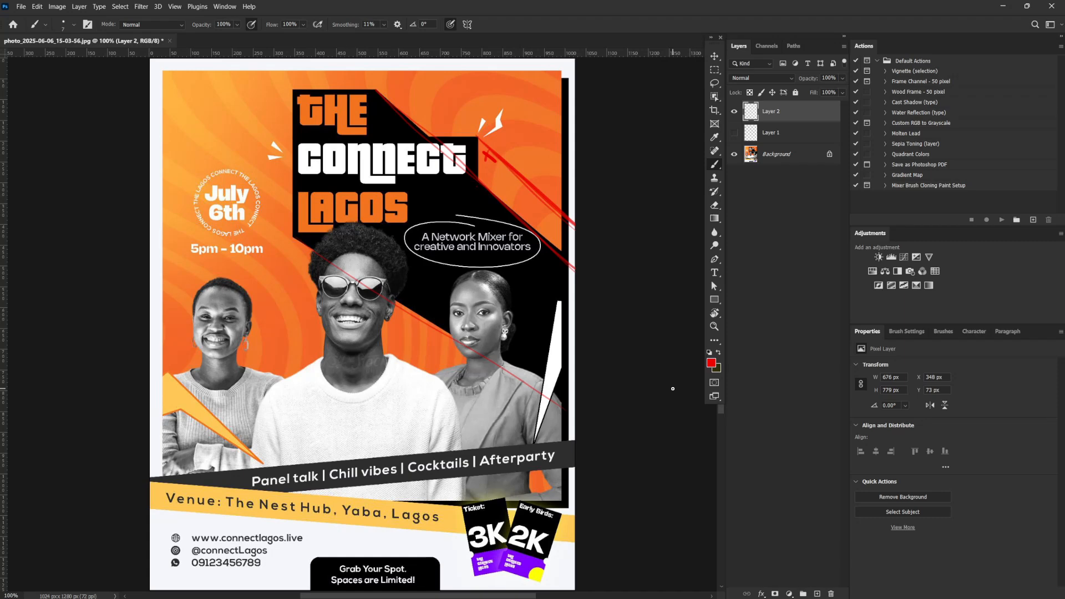
Hide the diagonal lines, add a new layer, scribble red over the flyer's lower section and mark the two pointed shapes
left_click(735, 111)
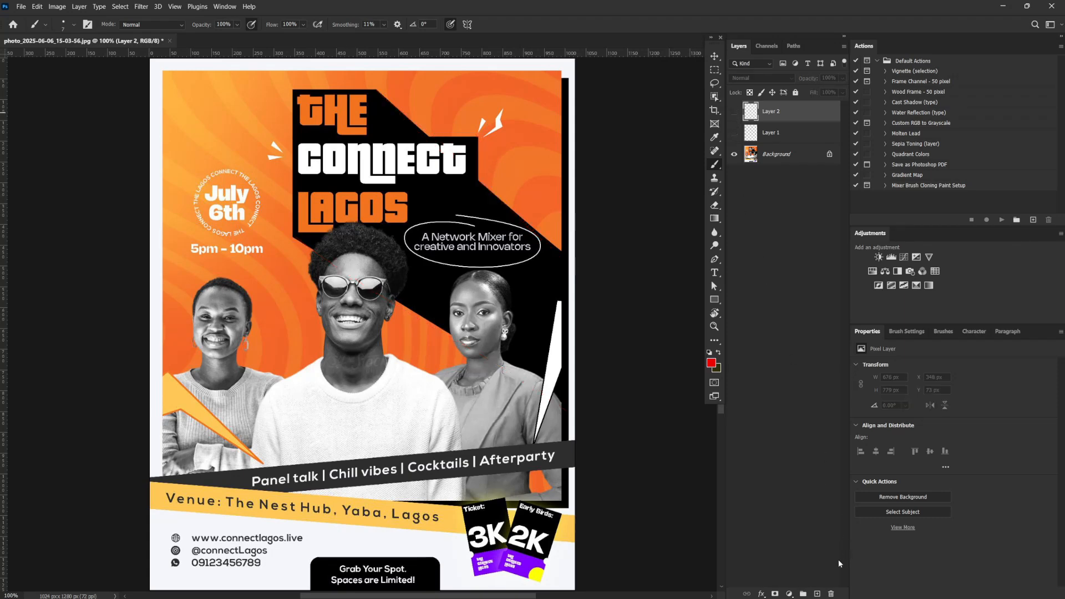
left_click(817, 593)
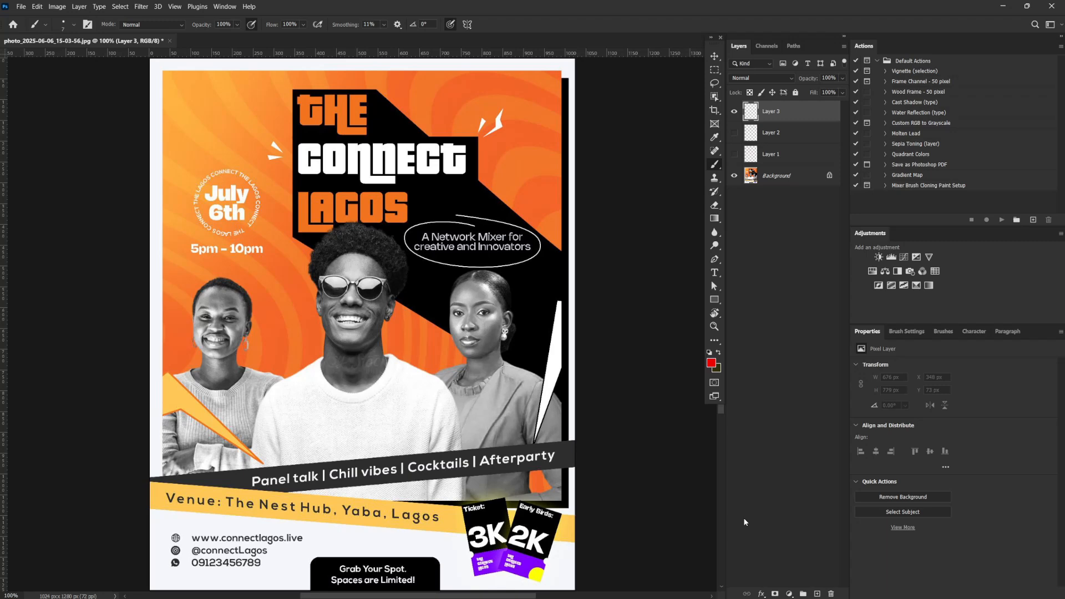
left_click_drag(354, 456, 347, 566)
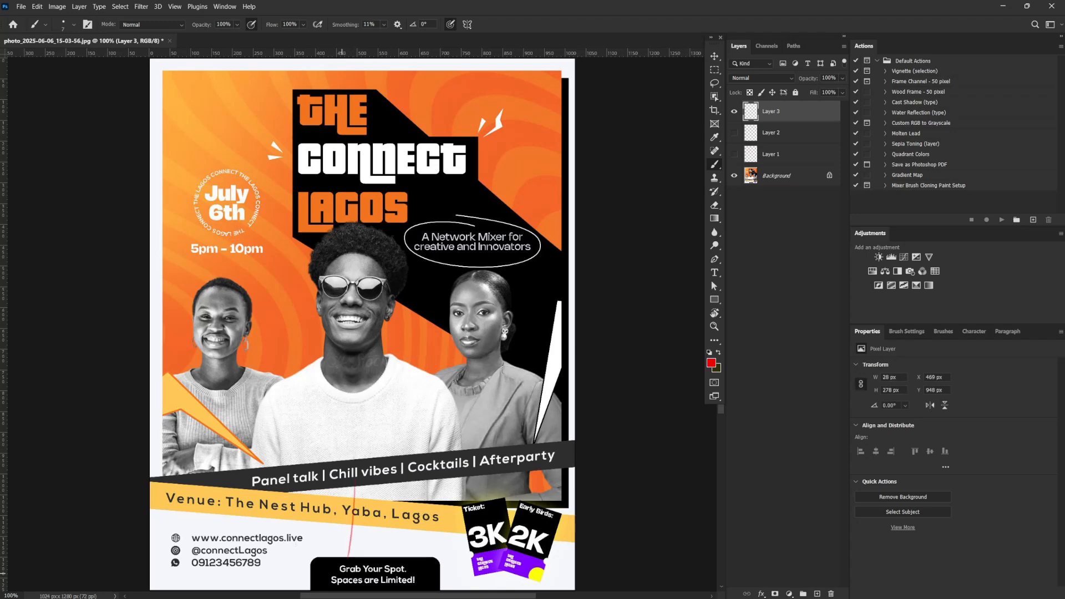
left_click_drag(229, 521, 459, 520)
mouse_move(398, 537)
left_mouse_down()
mouse_move(506, 473)
mouse_move(300, 519)
mouse_move(176, 499)
left_mouse_up()
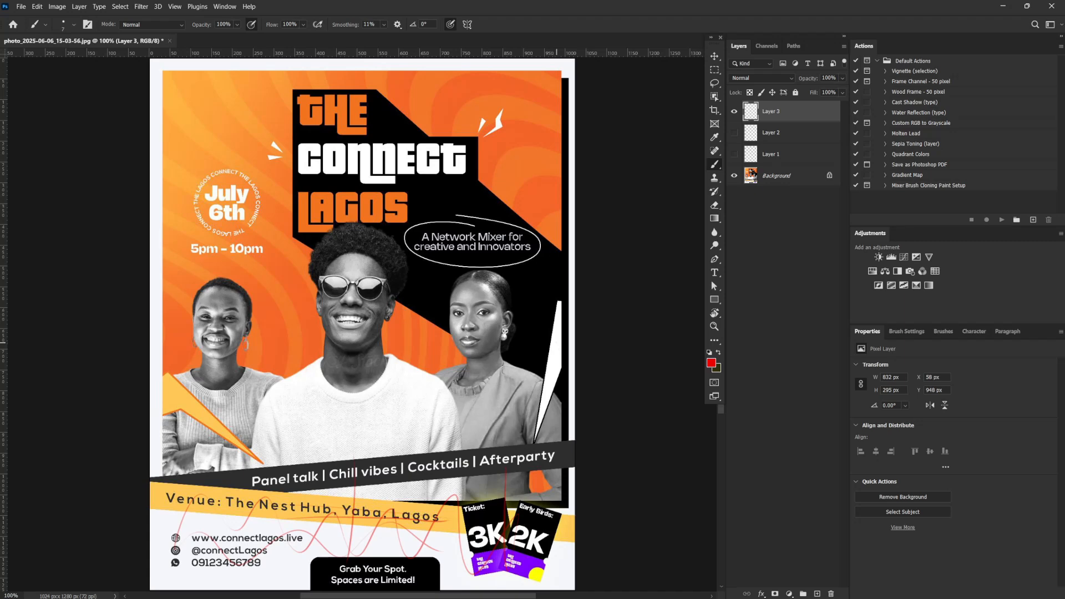
left_click_drag(556, 359, 559, 368)
mouse_move(187, 391)
left_mouse_down()
mouse_move(178, 405)
mouse_move(190, 406)
left_mouse_up()
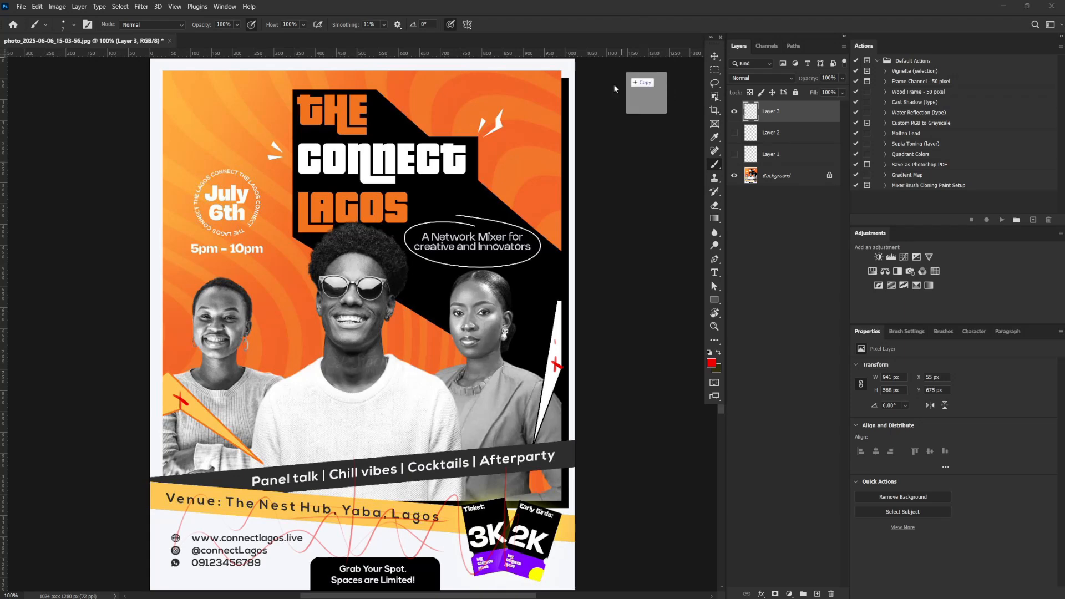
Place the purple wavy pattern image 1.jpg into the flyer document at 100% scale
key("ctrl+t")
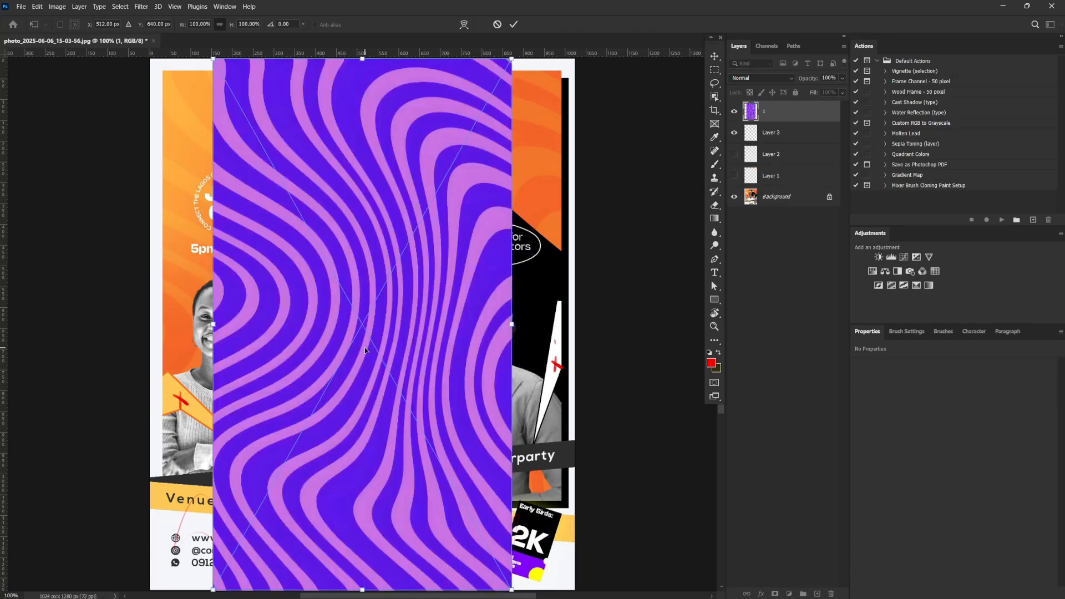
key("Return")
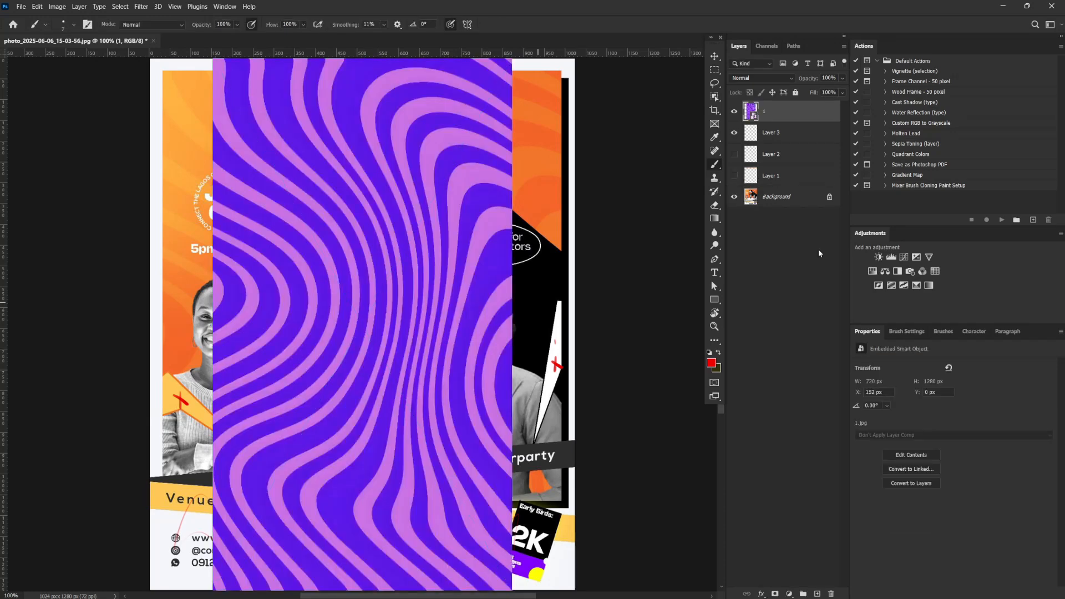
Delete the three red annotation layers, Layer 1, Layer 2 and Layer 3
left_click(734, 133)
left_click(780, 139)
left_click(778, 176, "shift")
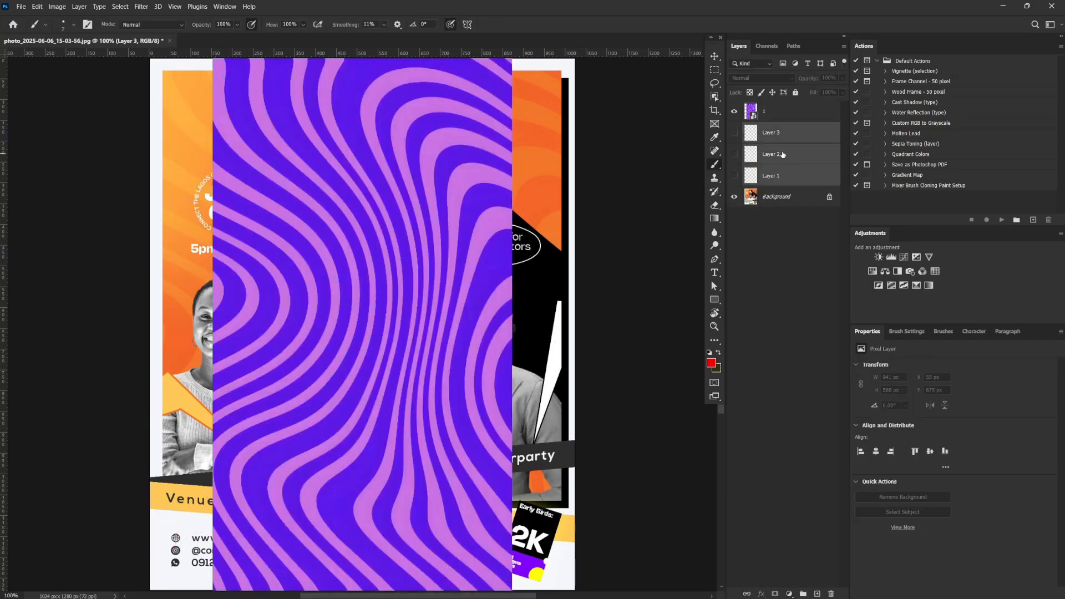
left_click_drag(778, 176, 832, 595)
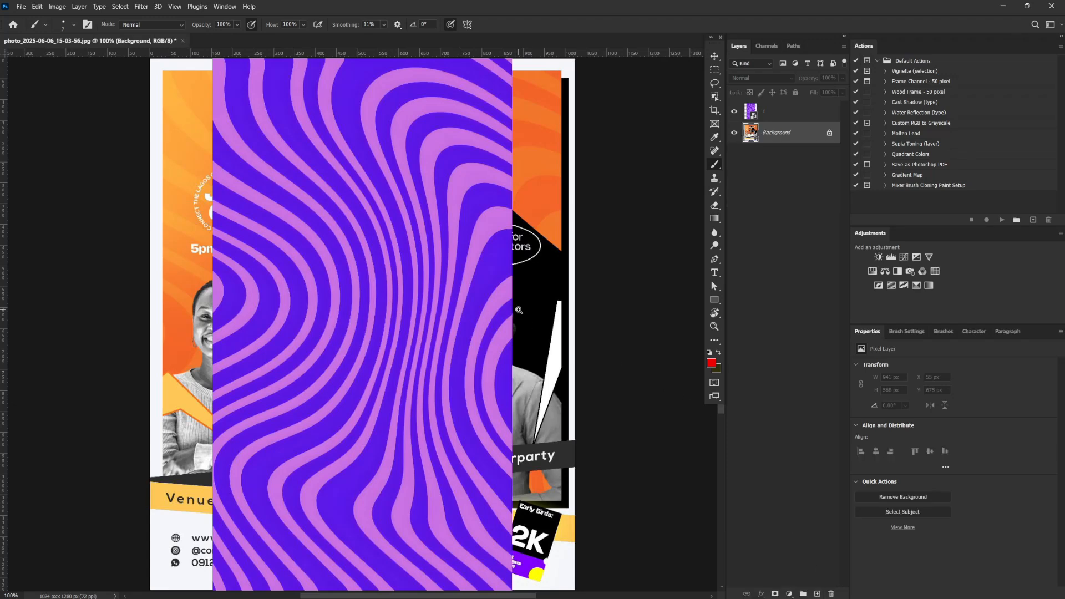
Scale the wavy pattern image proportionally to about 185% and shift it down so it still covers the whole canvas
scroll(460, 317, "down", 4)
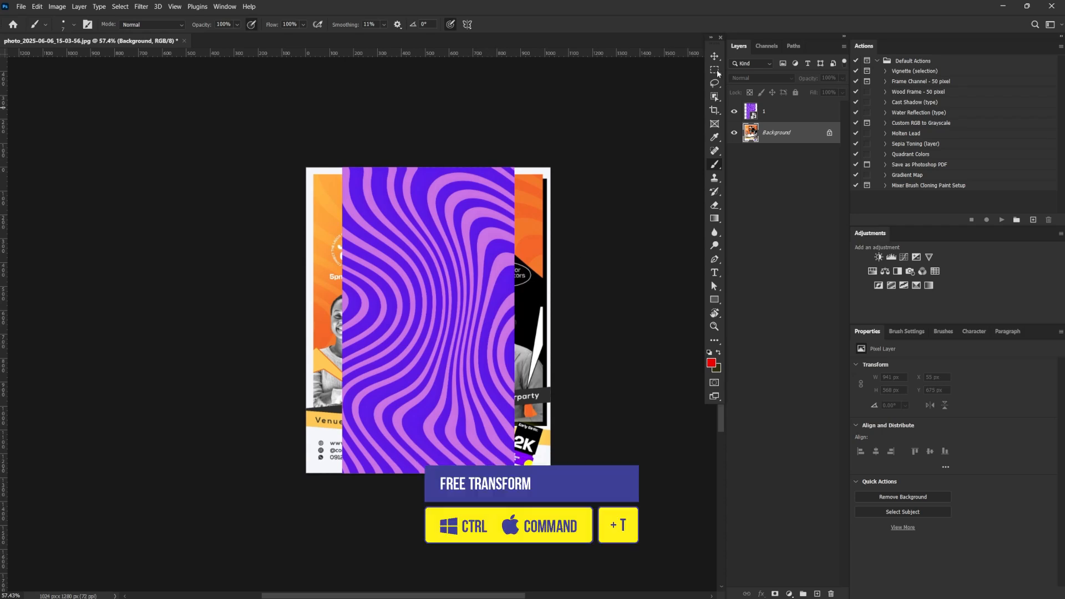
key("v")
key("ctrl")
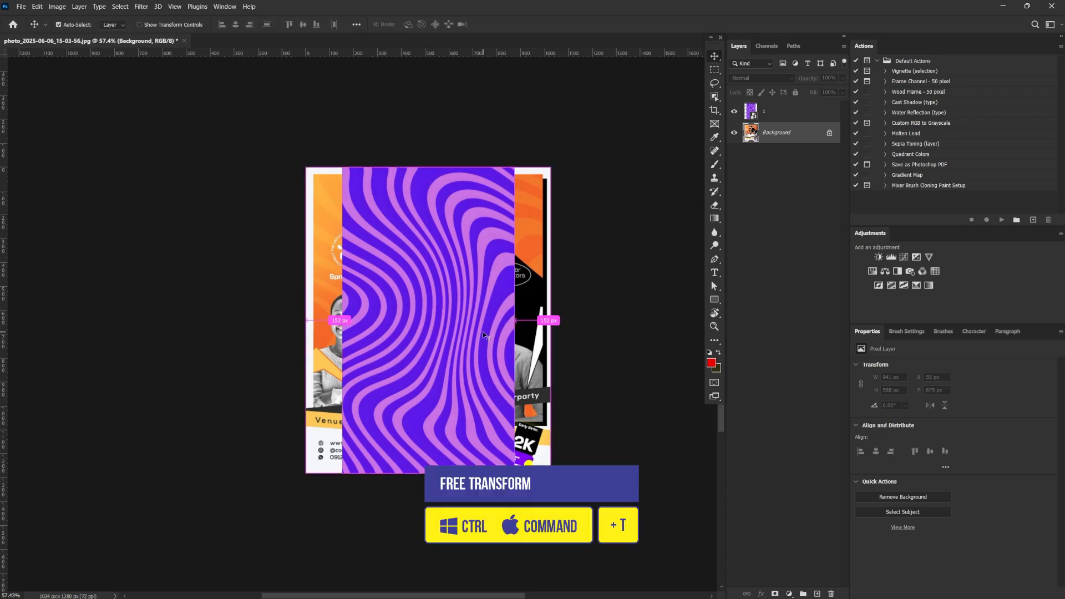
left_click(484, 335)
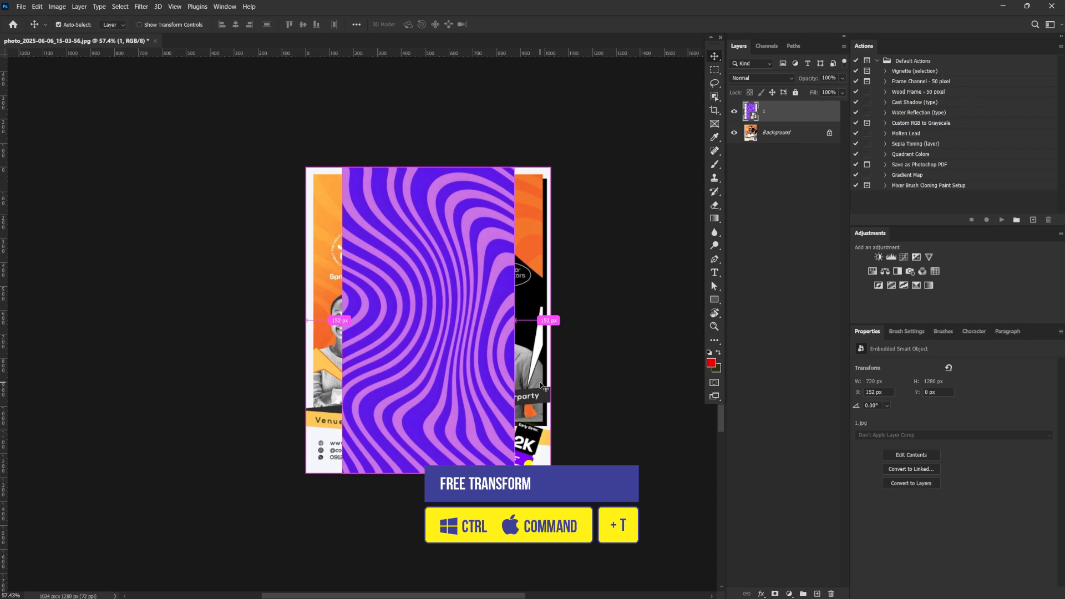
key("ctrl+t")
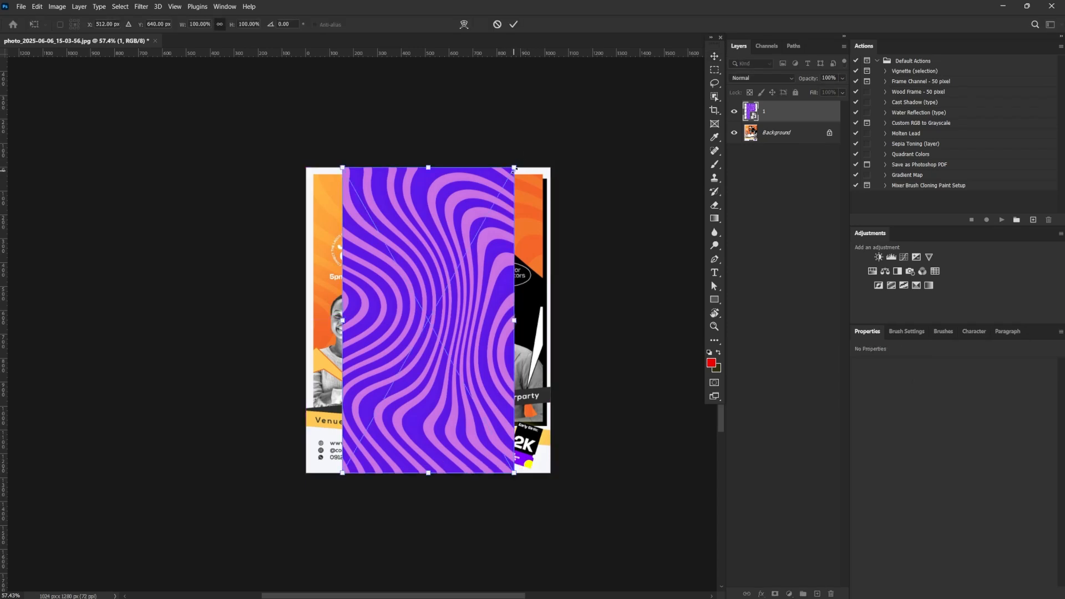
left_click_drag(513, 170, 626, 69)
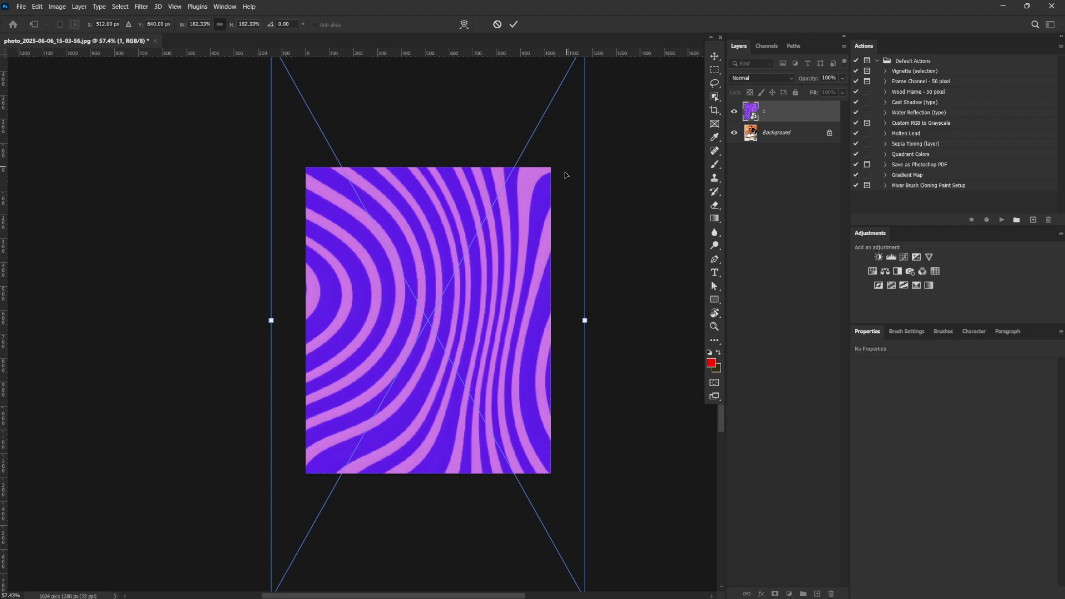
left_click_drag(566, 176, 575, 229)
left_click_drag(590, 95, 592, 92)
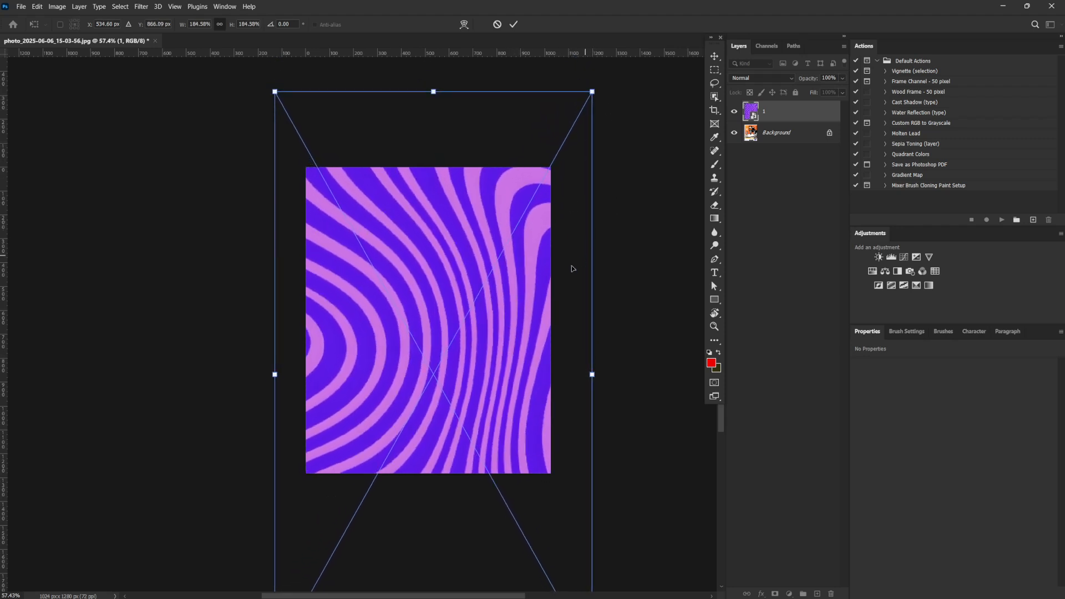
key("Return")
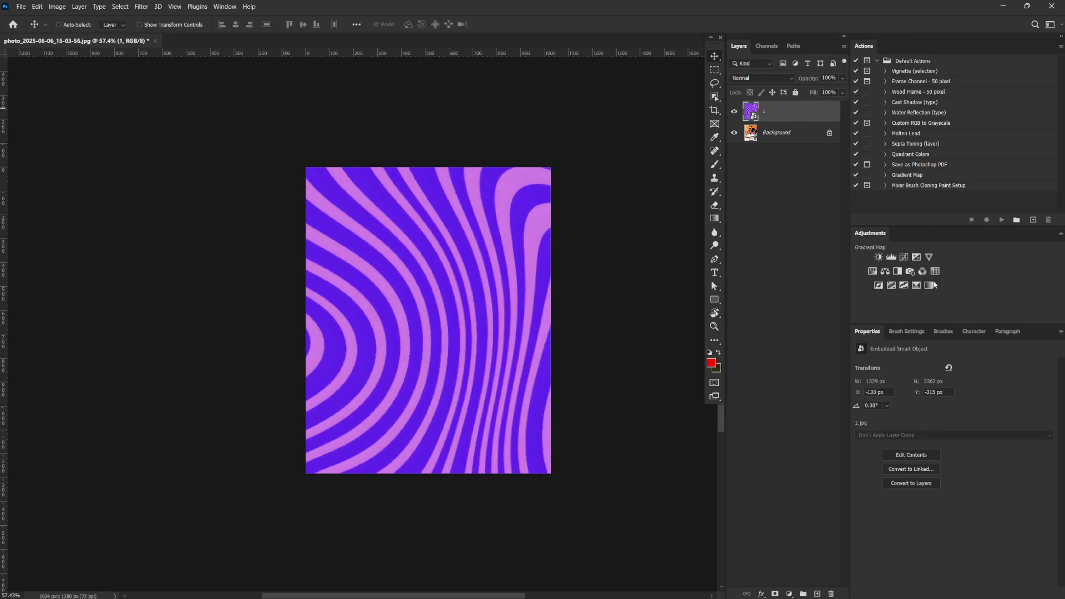
Add a Gradient Map adjustment above the wavy pattern and open its gradient for editing
left_click(916, 286)
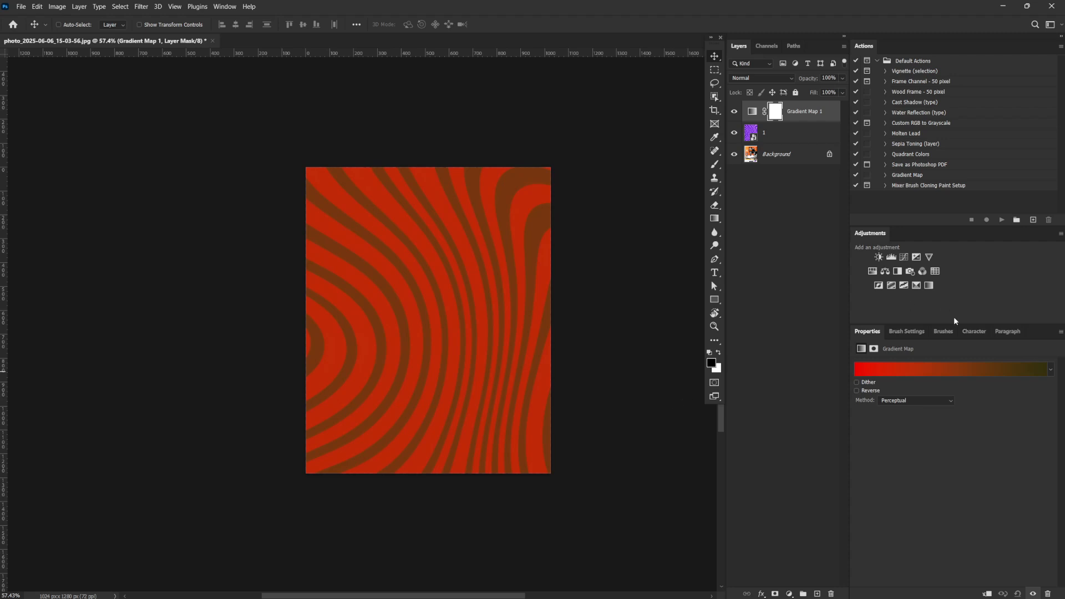
left_click(906, 368)
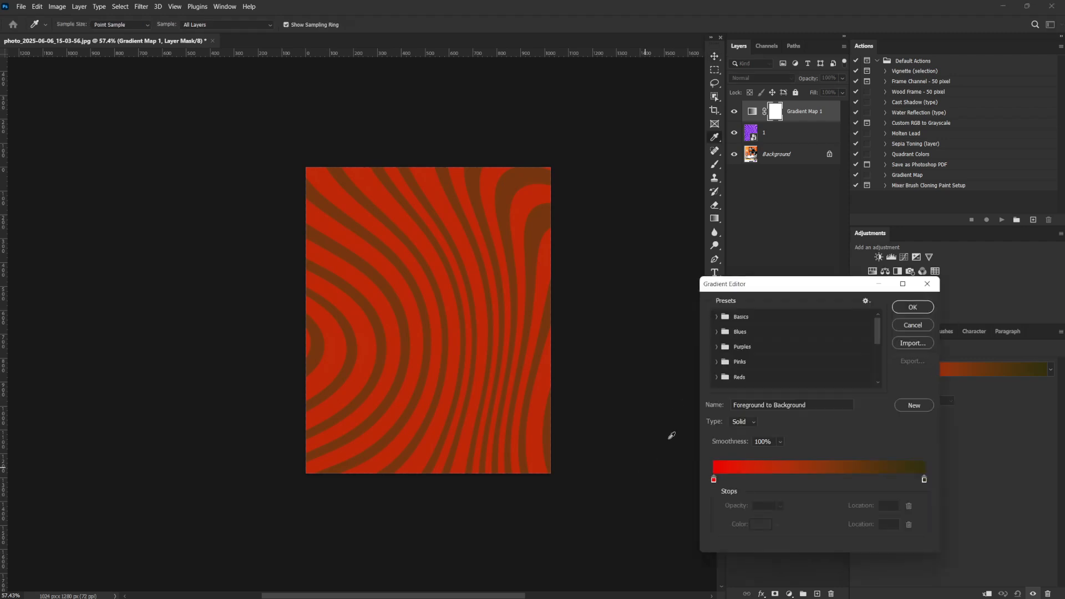
left_click_drag(817, 285, 795, 265)
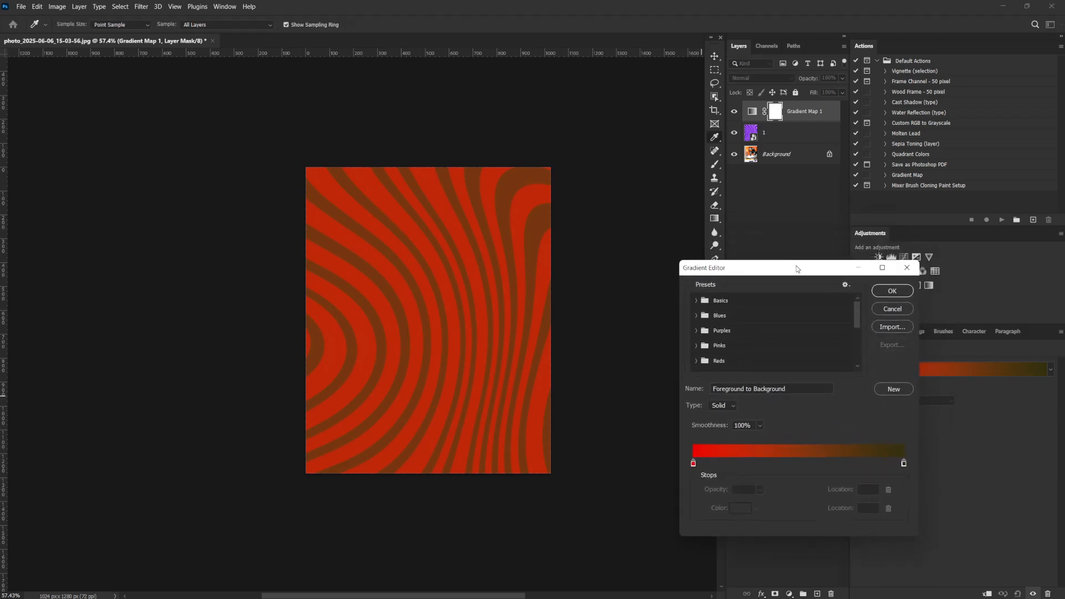
Set the gradient's starting colour stop to orange #e74d01
left_click(692, 460)
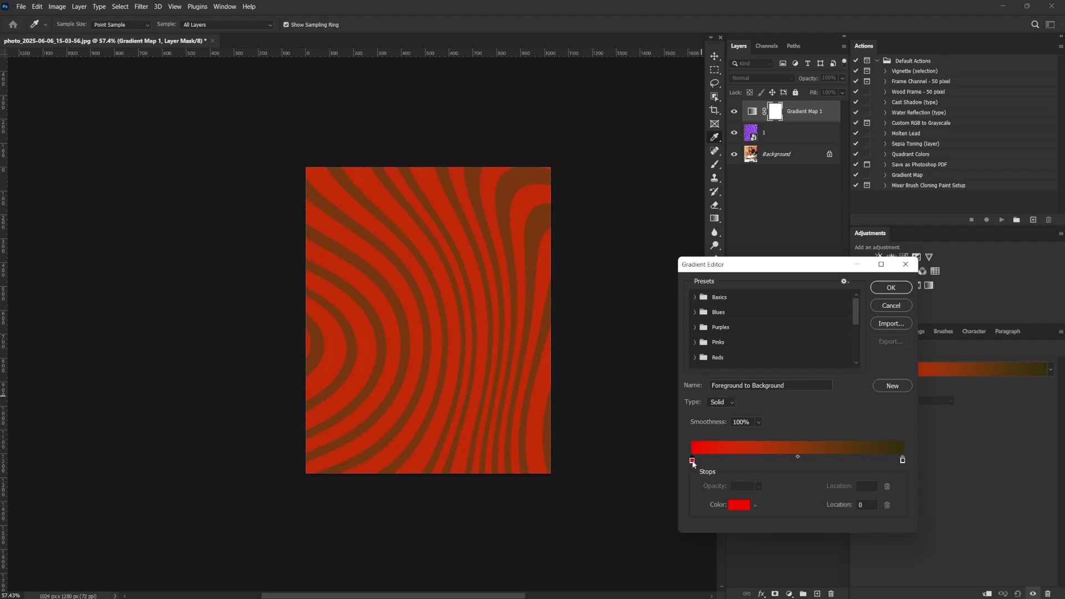
double_click(692, 461)
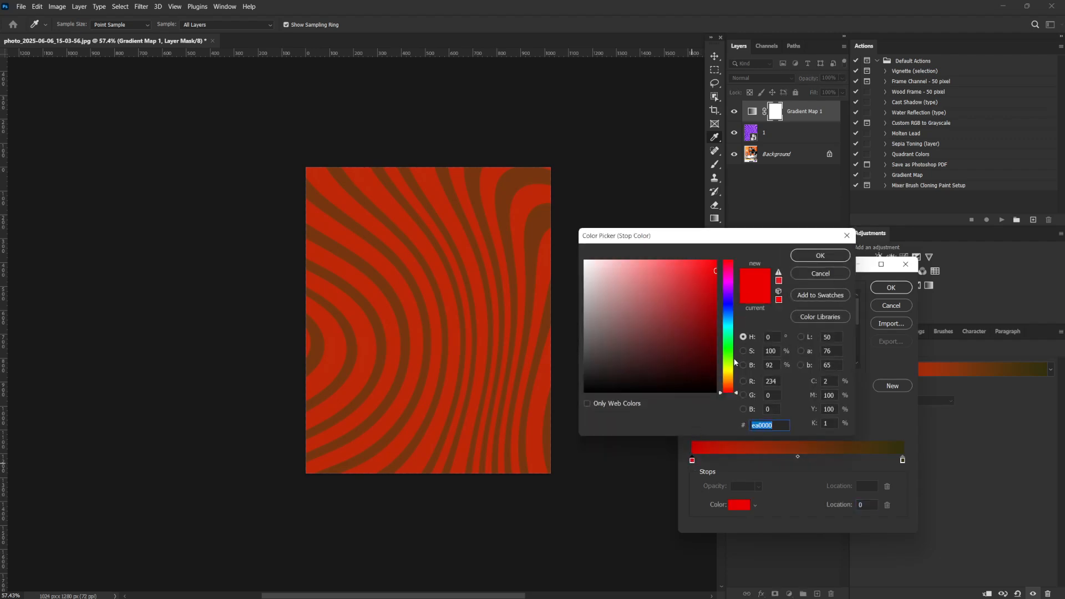
left_click_drag(731, 381, 731, 382)
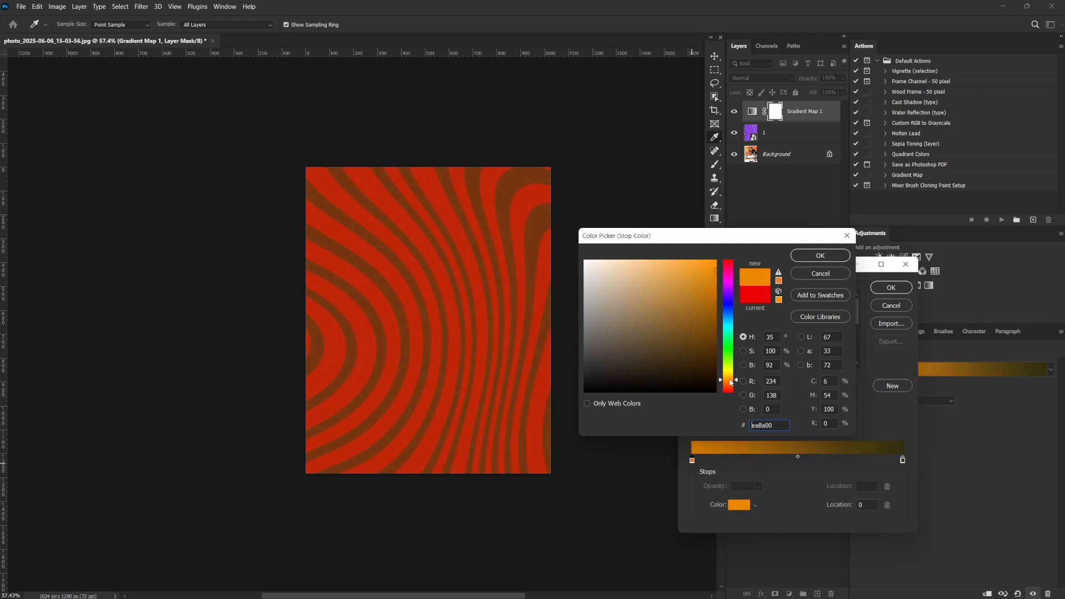
left_click_drag(716, 272, 712, 278)
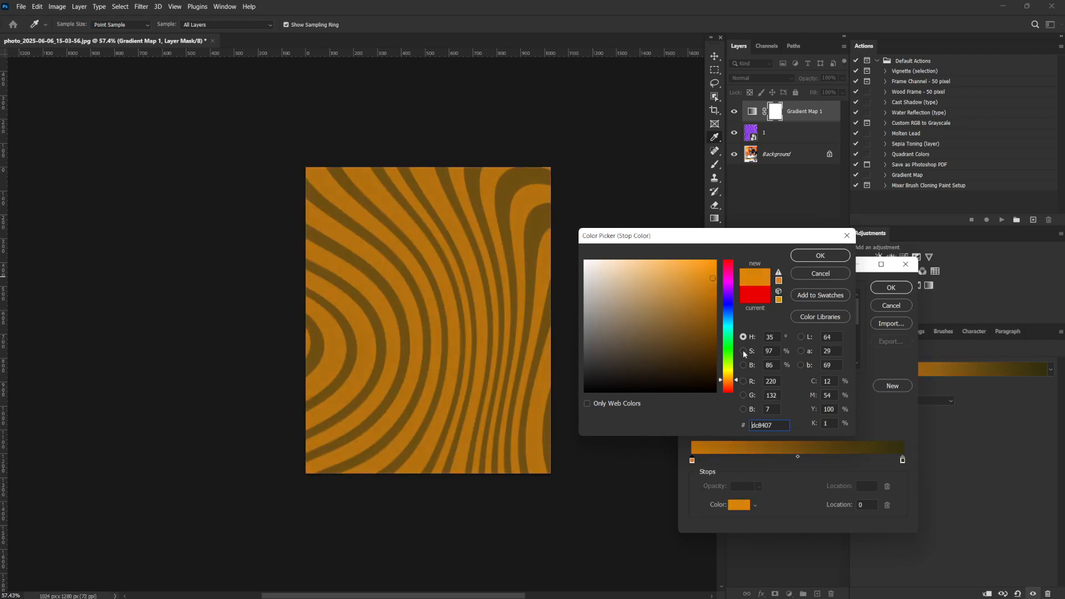
left_click_drag(732, 381, 731, 384)
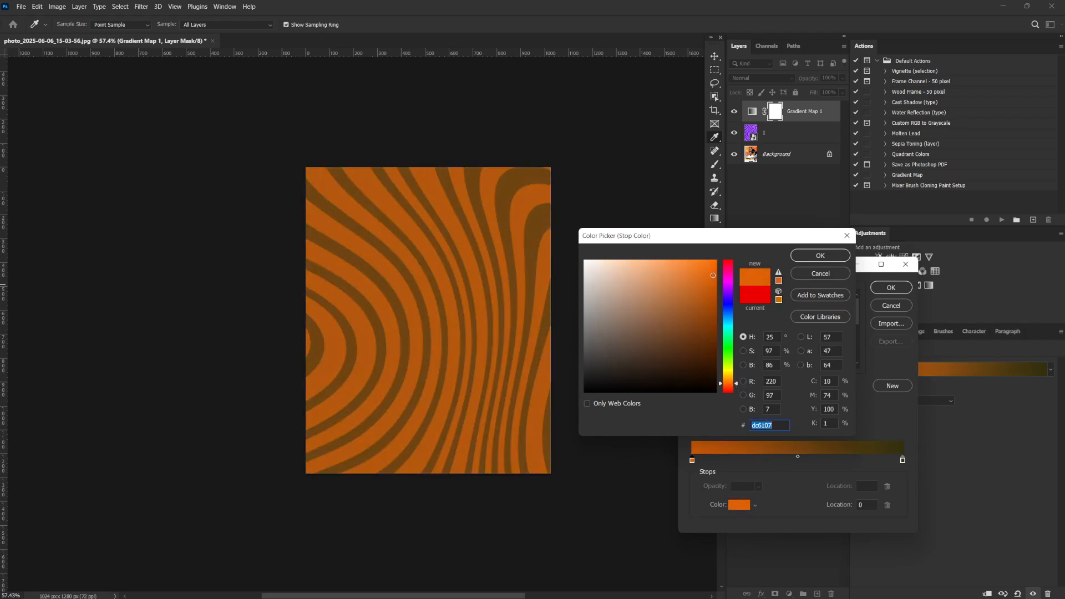
left_click_drag(713, 275, 728, 274)
left_click_drag(738, 385, 738, 387)
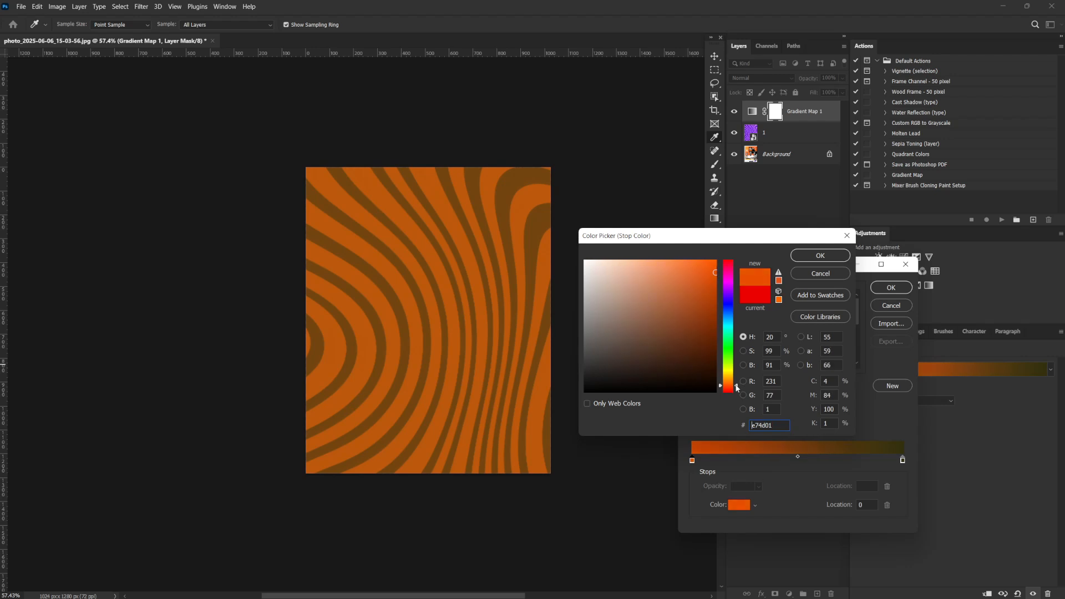
left_click(823, 257)
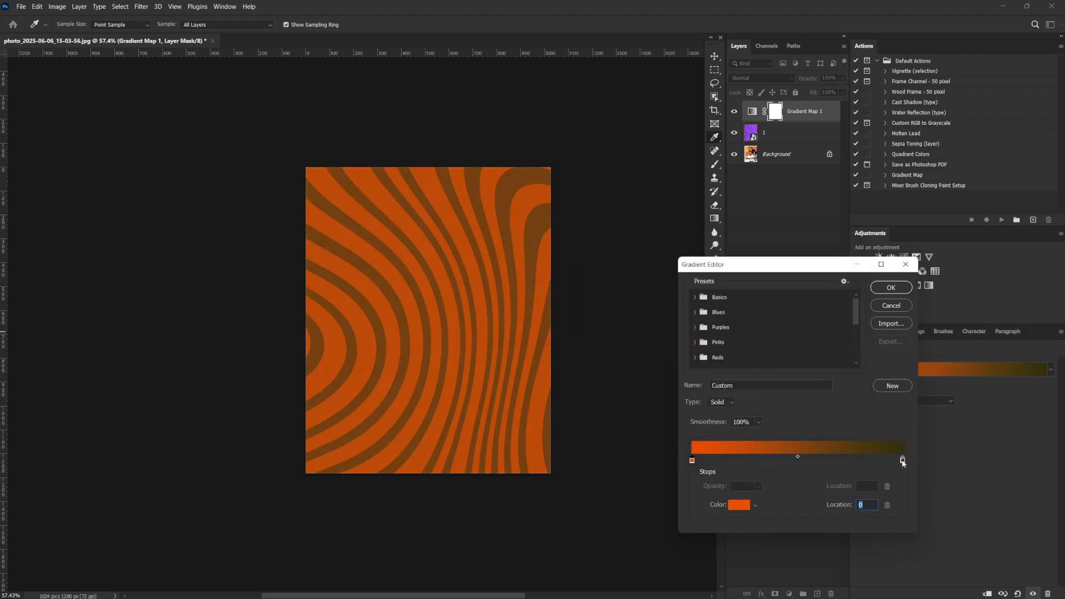
Replace the gradient's dark end stop with an orange stop at location 100
left_click(839, 461)
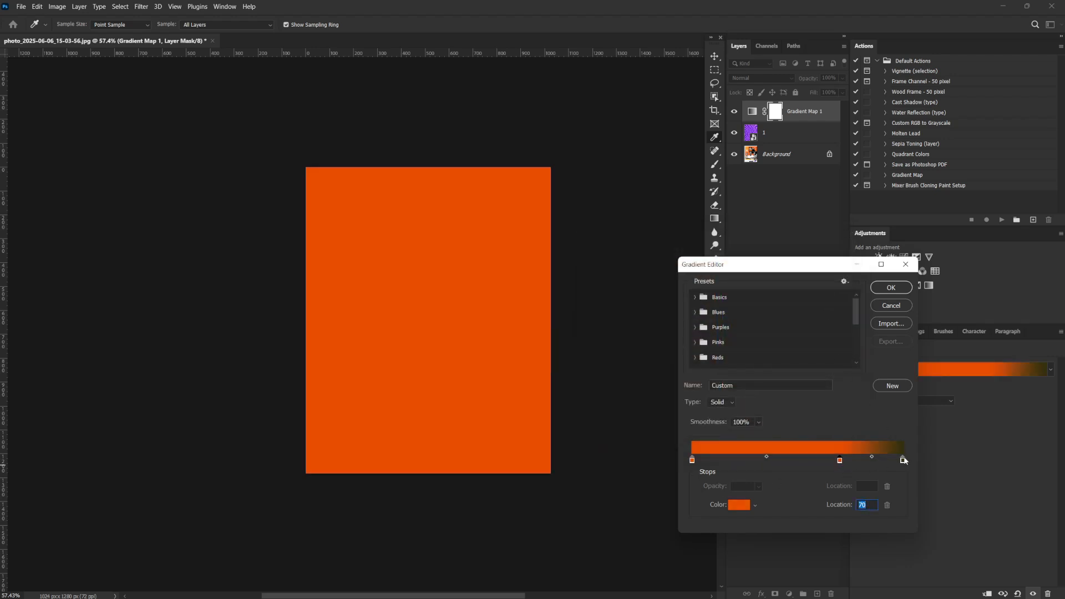
left_click_drag(903, 461, 904, 488)
left_click(840, 460)
left_click_drag(840, 460, 903, 460)
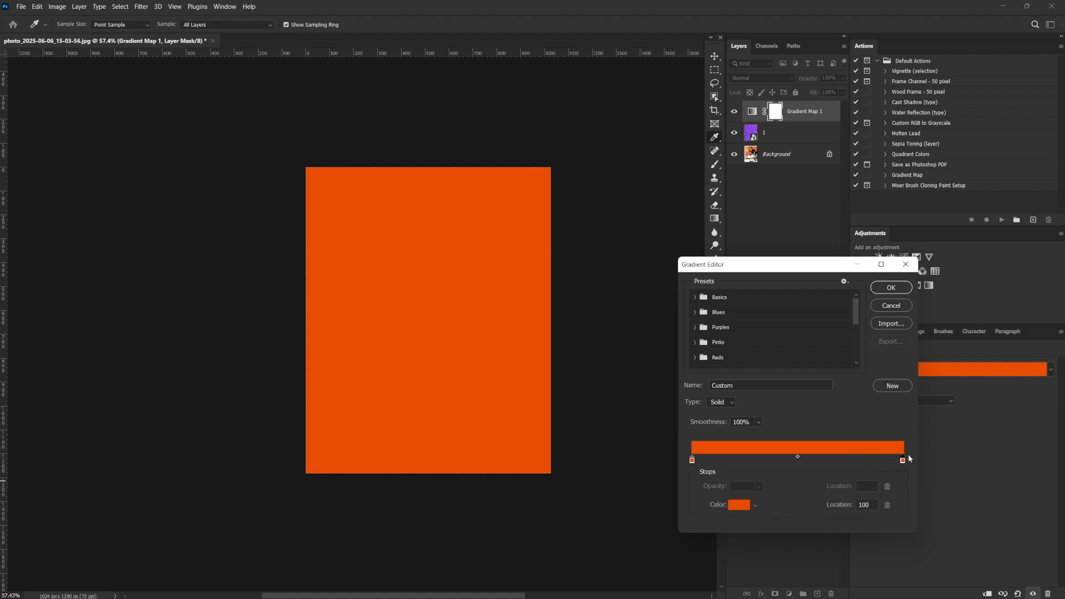
Set the gradient's end colour stop to yellow-orange #e79e01 and accept the edited gradient
left_click(740, 505)
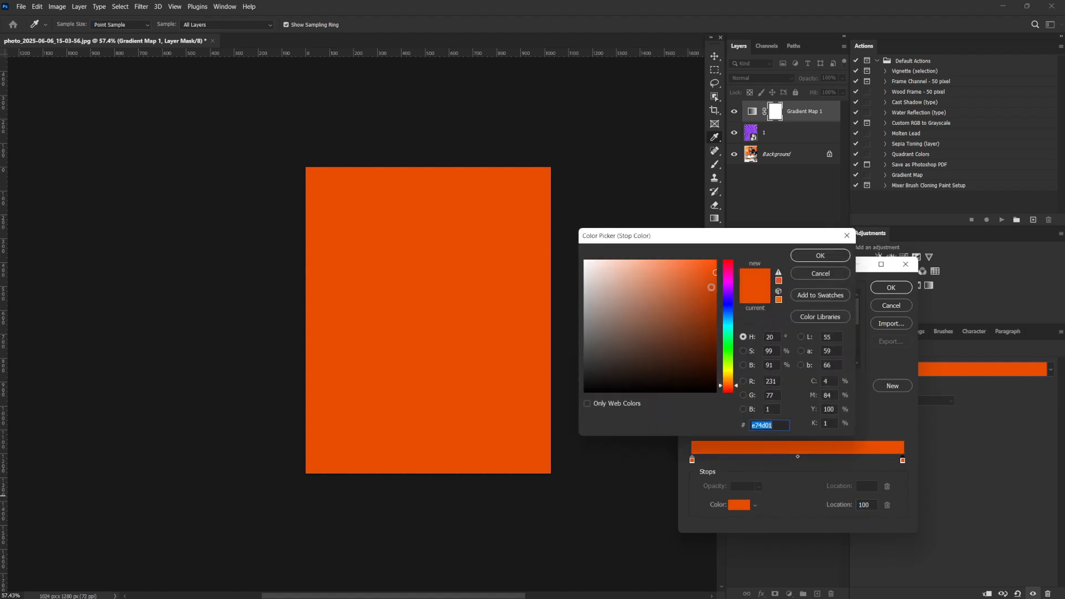
left_click_drag(737, 389, 738, 379)
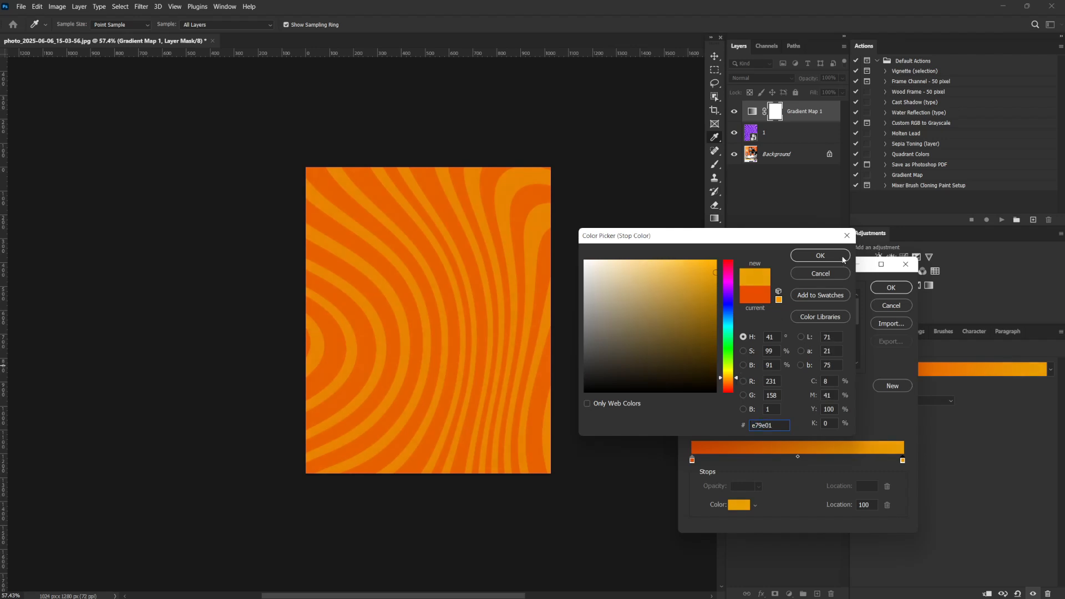
left_click(820, 255)
left_click(895, 289)
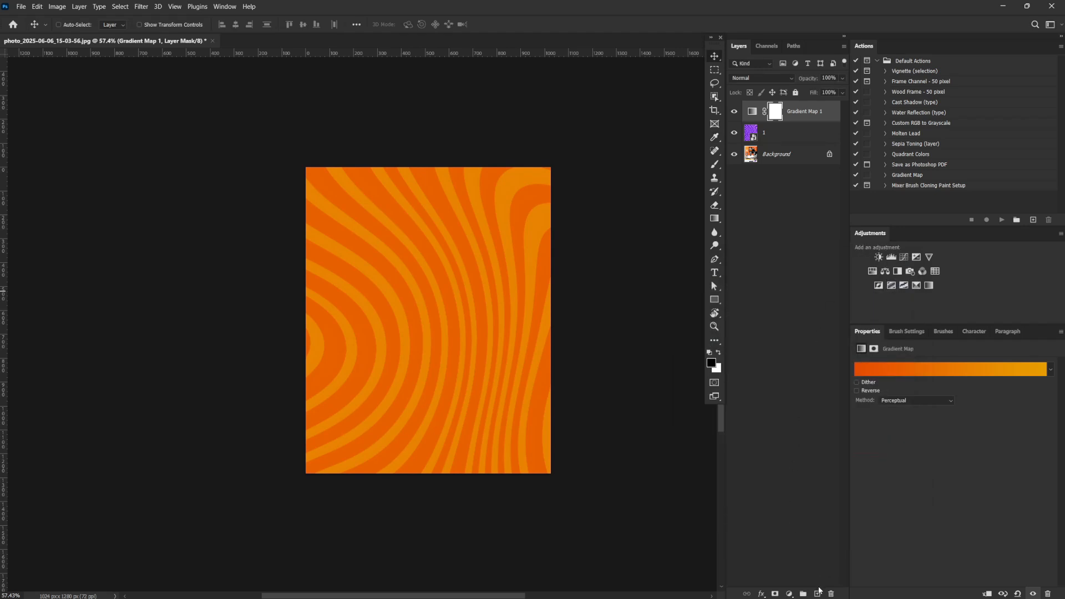
Add a red #ea0000 Solid Color fill layer above the Gradient Map and hide it
left_click(790, 594)
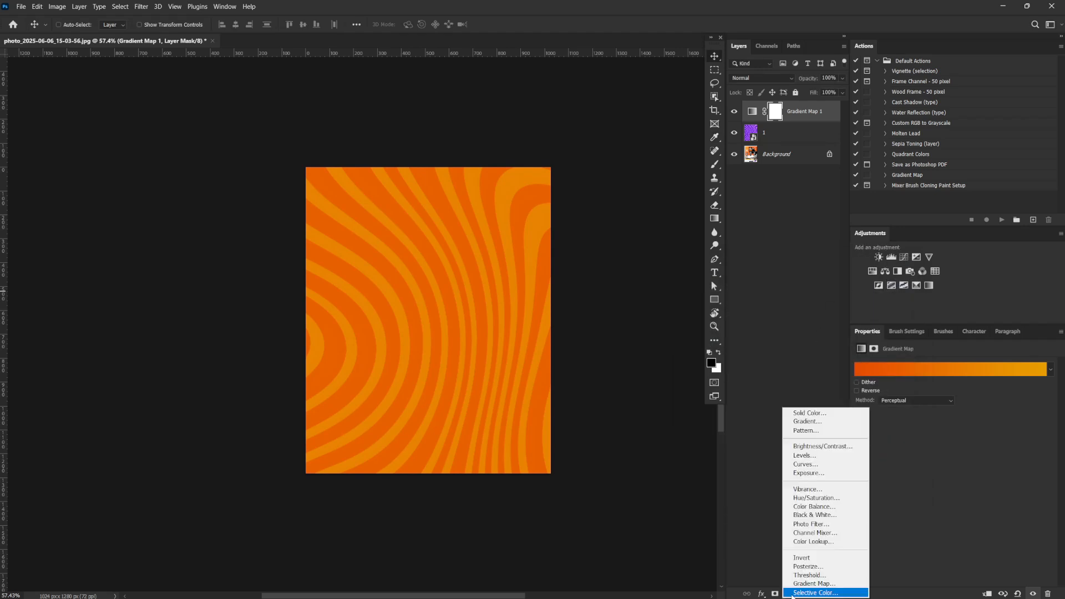
left_click(816, 416)
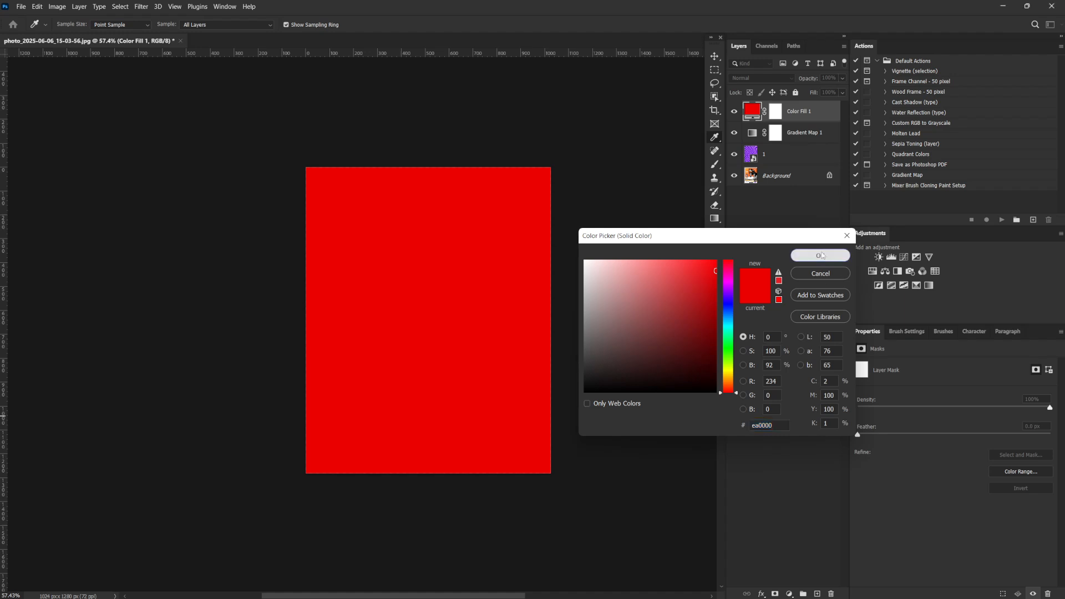
left_click(822, 256)
left_click(734, 111)
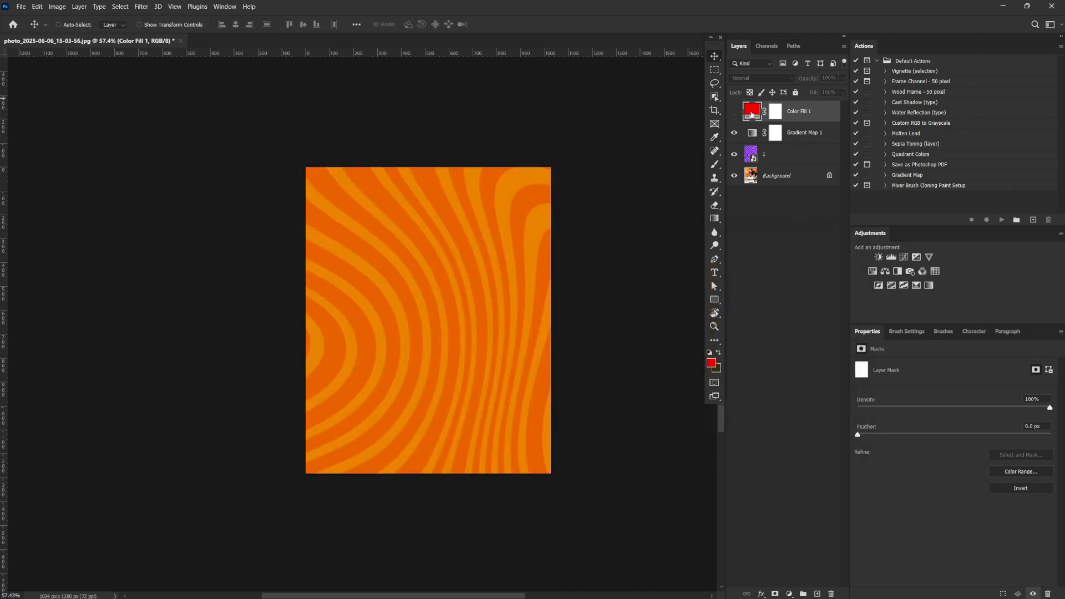
Recolour the fill layer to orange #e86101 sampled from the darker stripes, show it and set its opacity to 60%
double_click(751, 114)
left_click(496, 190)
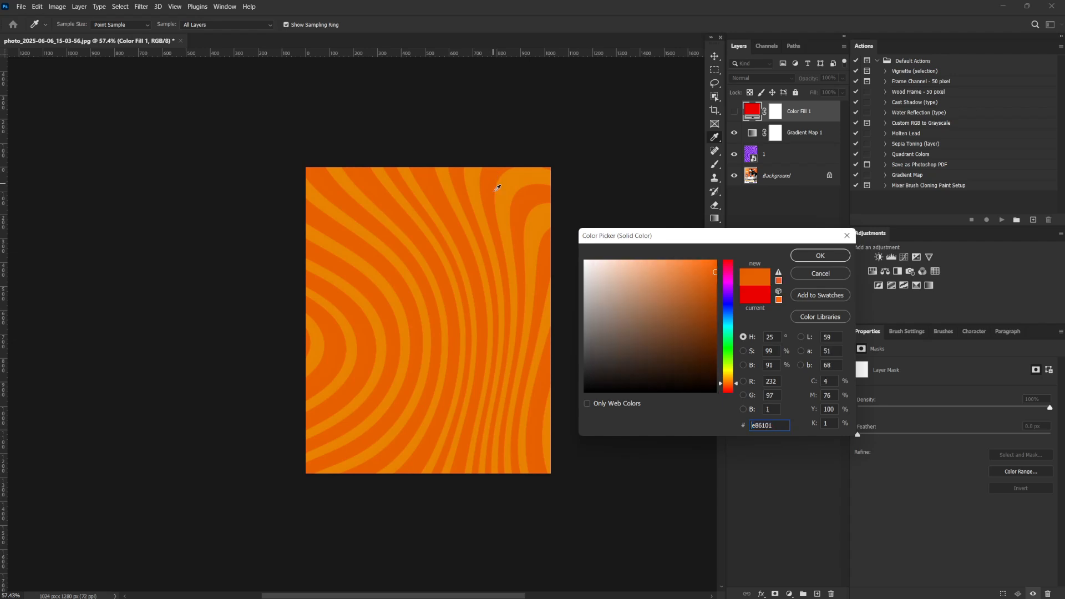
key("ctrl+a")
left_click(810, 254)
left_click(734, 111)
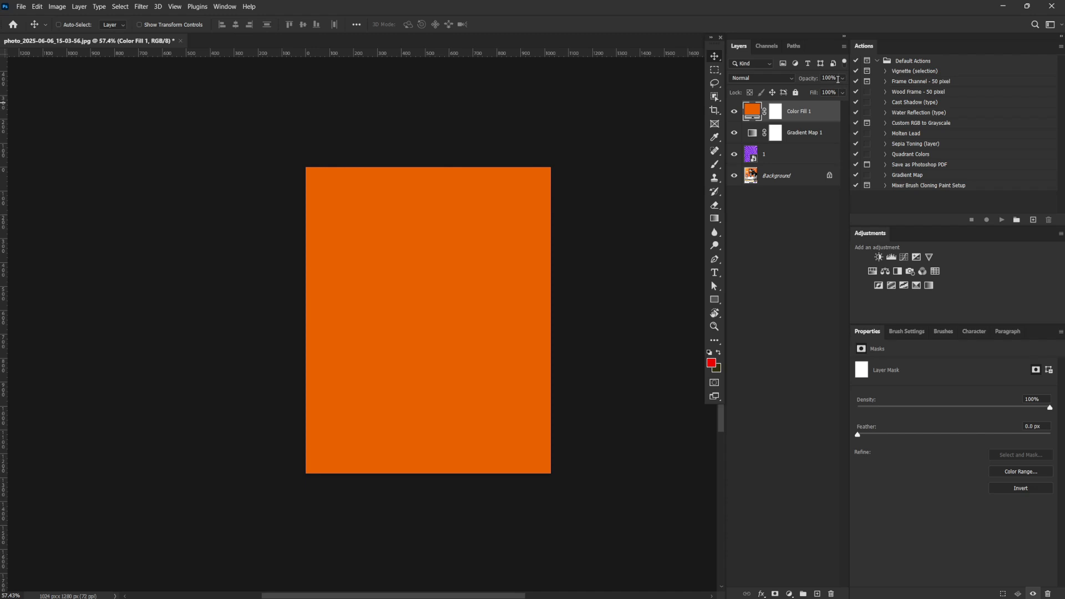
left_click(843, 78)
mouse_move(841, 92)
left_mouse_down()
mouse_move(812, 93)
mouse_move(822, 92)
left_mouse_up()
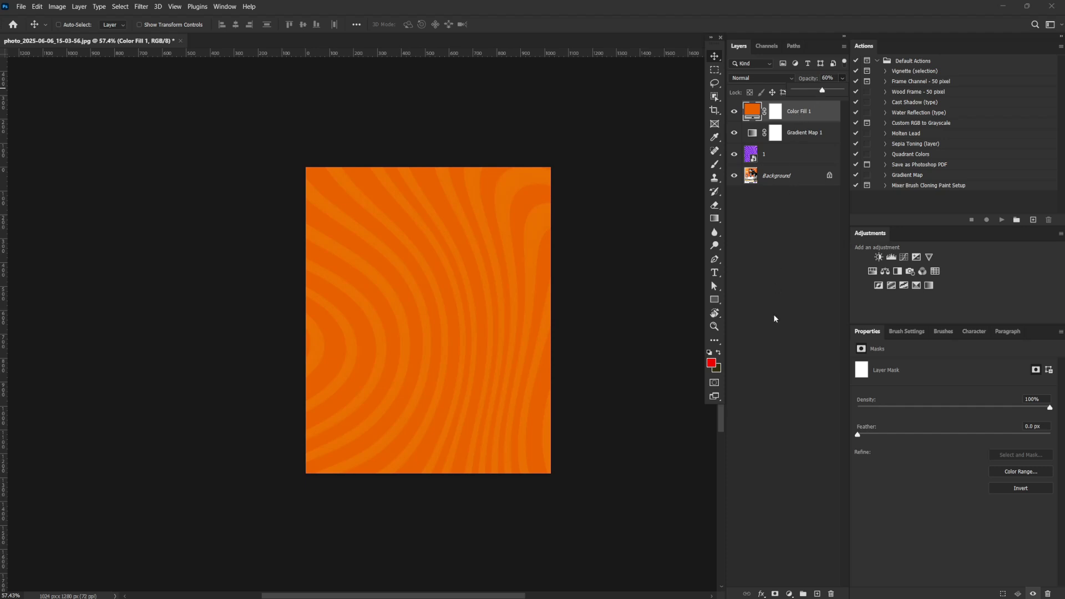
Add an empty layer above the colour fill and name it Glow
left_click(816, 593)
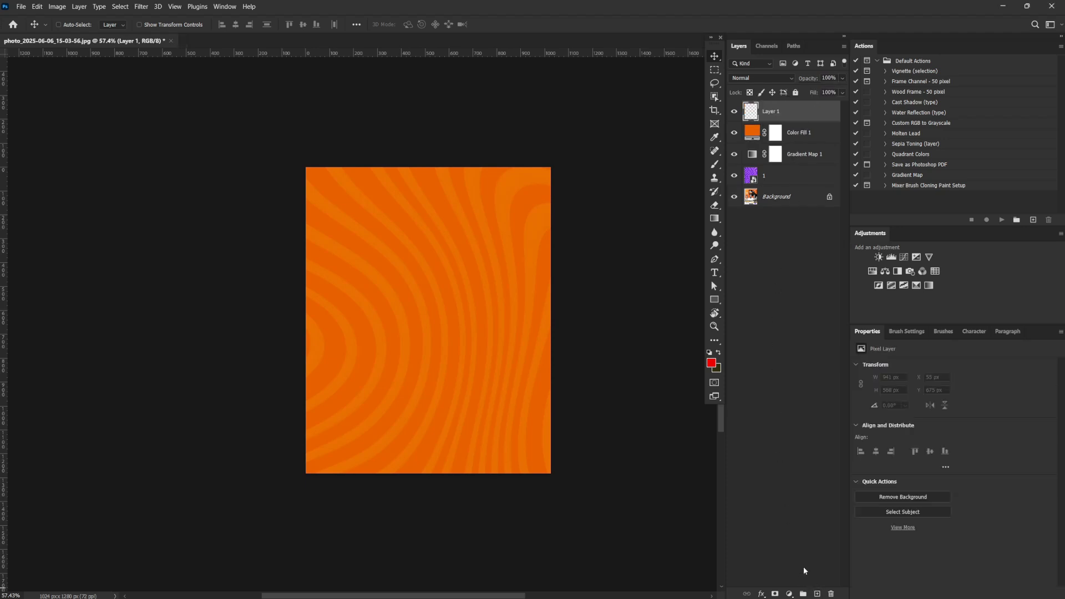
double_click(778, 111)
type("Glow")
key("Return")
Set the foreground colour to light yellow-orange #ffb72b, starting from an orange sampled from the pattern
key("b")
left_click(712, 364)
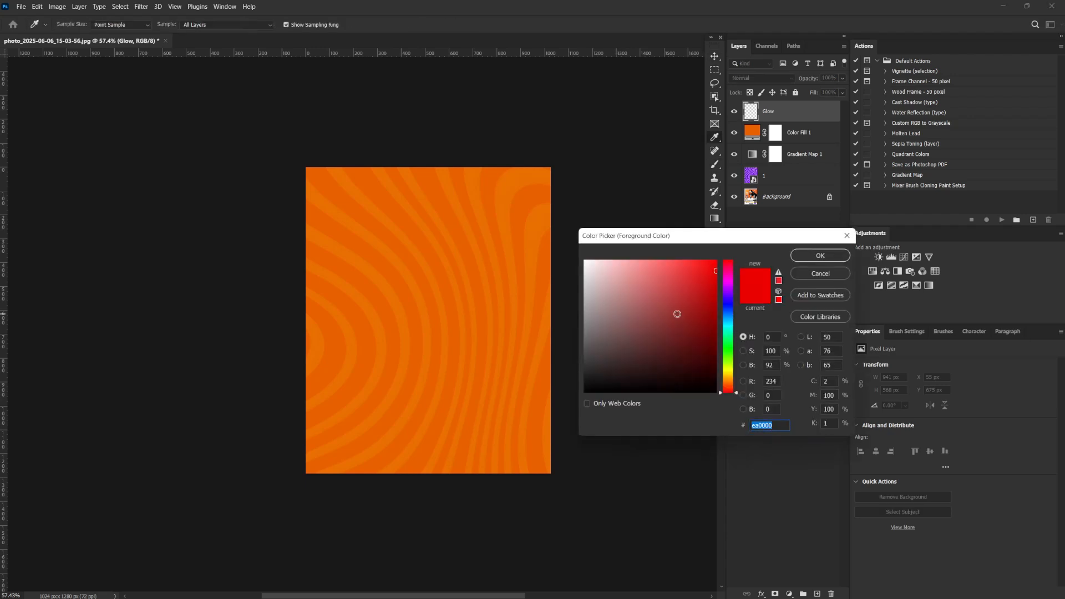
left_click(388, 220)
left_click(387, 222)
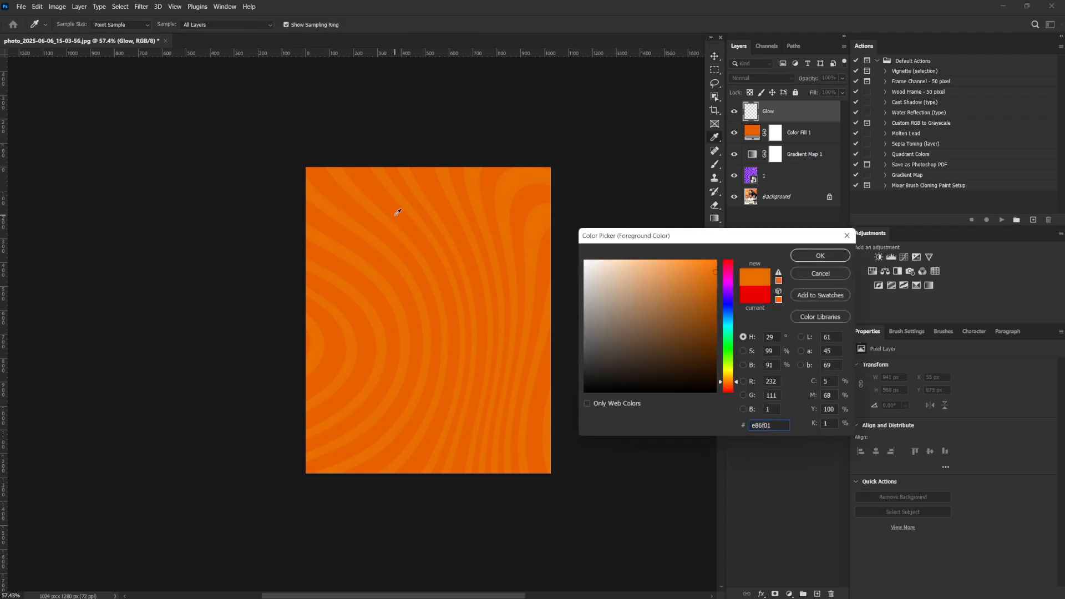
left_click_drag(705, 271, 707, 262)
left_click_drag(737, 381, 736, 379)
left_click(694, 261)
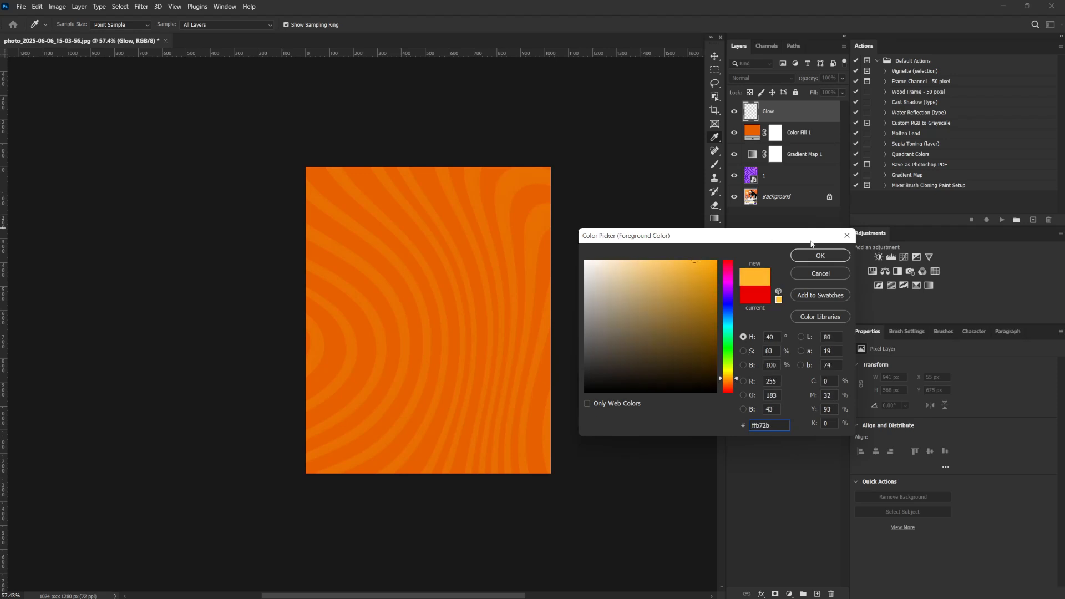
left_click(819, 255)
Choose the soft round brush tip with 0% hardness and turn off pen pressure control of brush size
key("b")
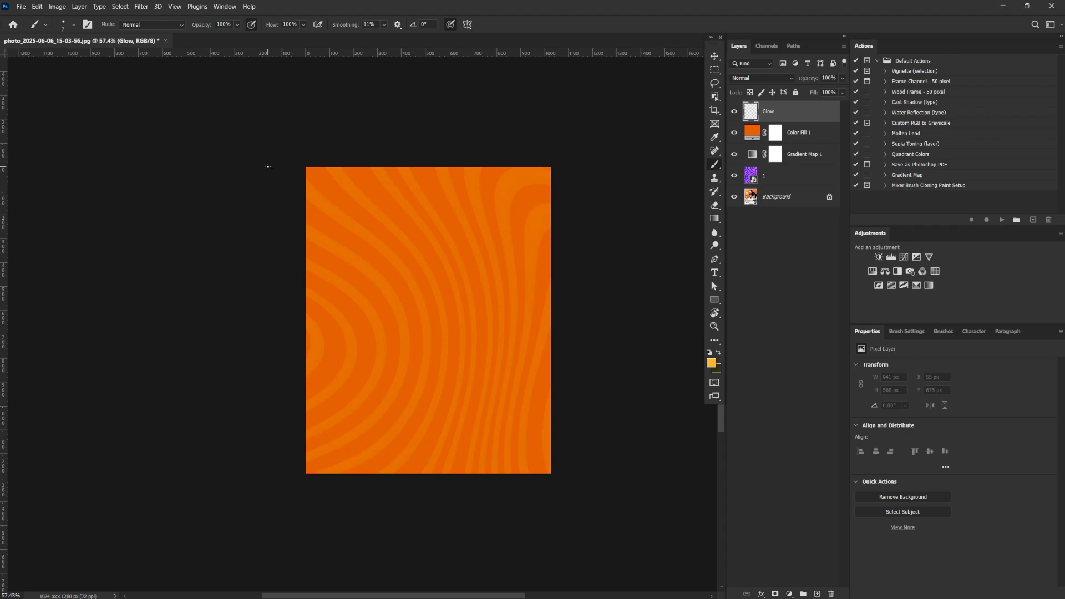
left_click(923, 331)
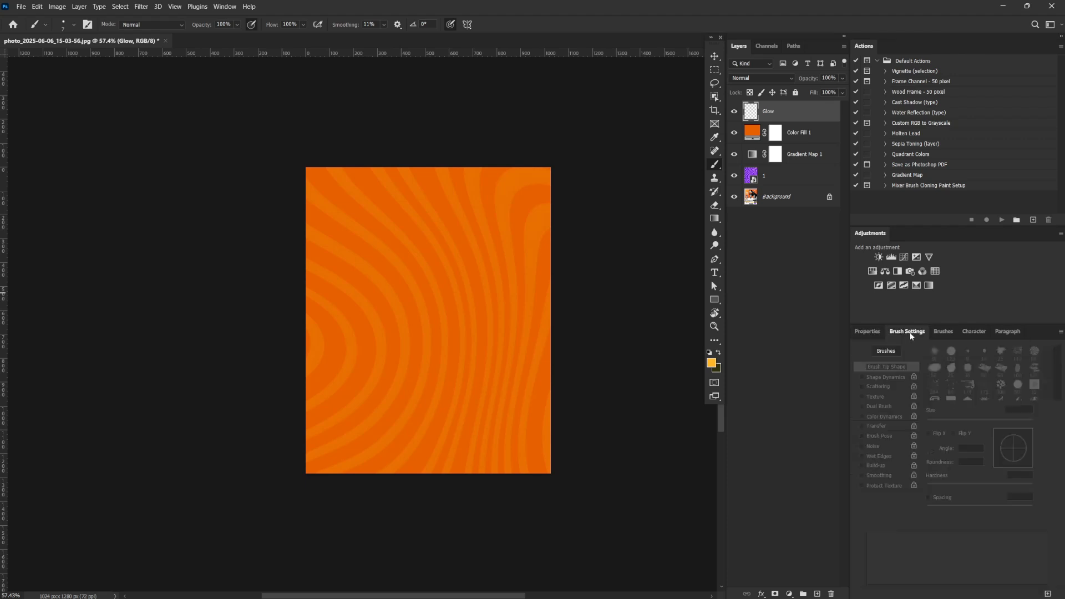
left_click(934, 354)
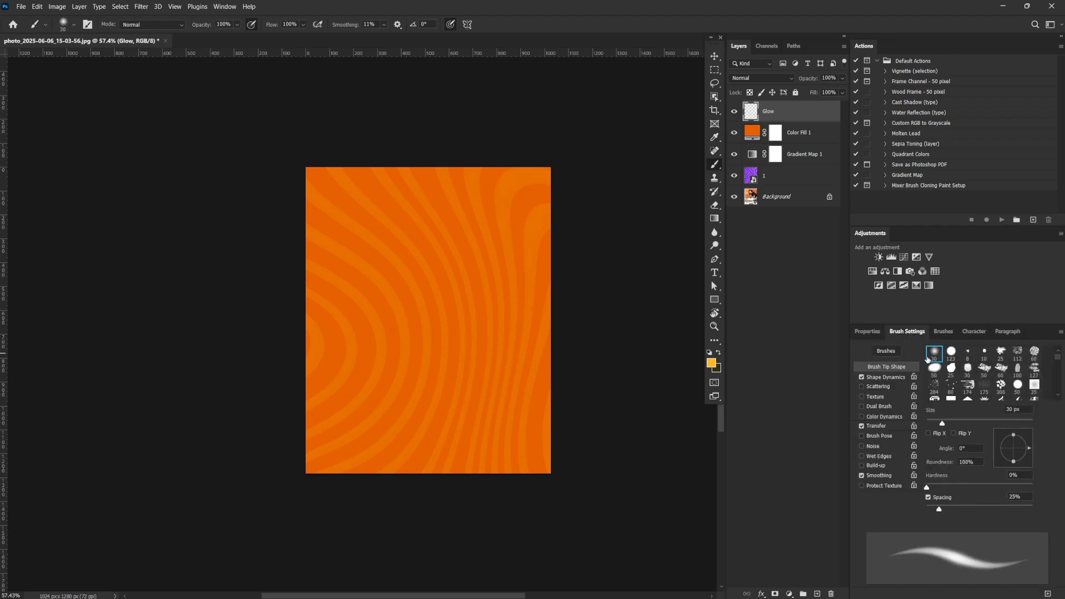
left_click(453, 25)
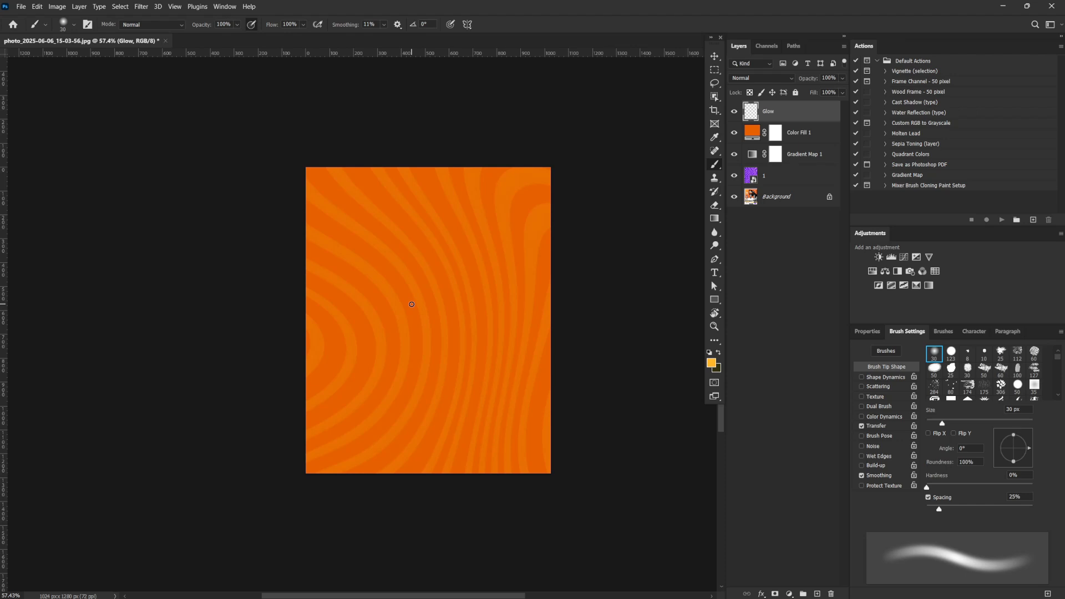
Enlarge the brush to 100 px and paint a single soft dab near the canvas centre on the Glow layer
key("bracketright")
key("bracketright")
key("bracketright")
key("bracketright")
key("bracketright")
key("bracketright")
key("bracketright")
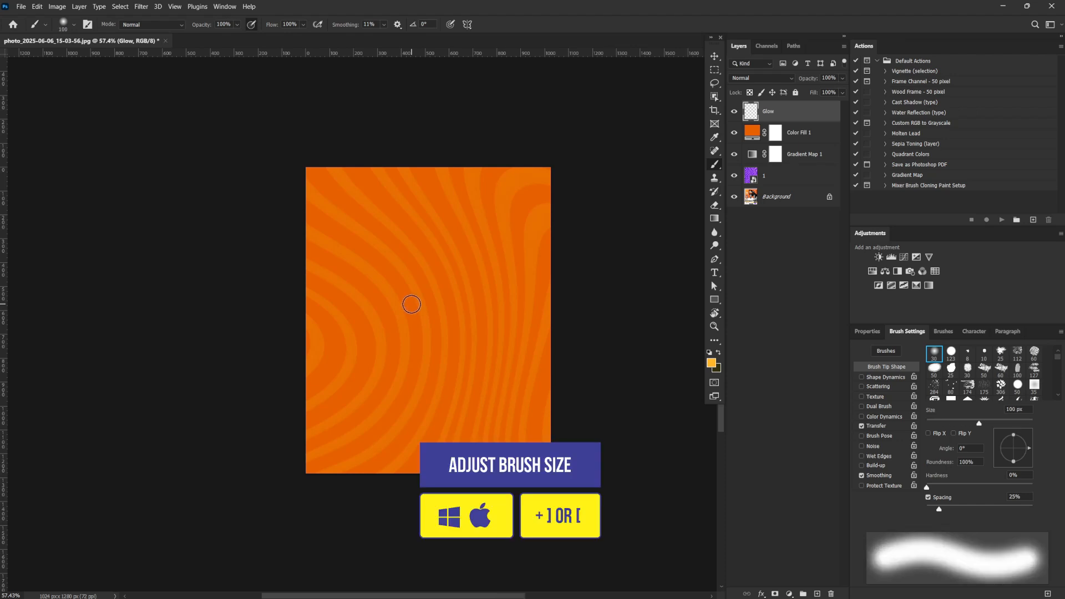
left_click(410, 294)
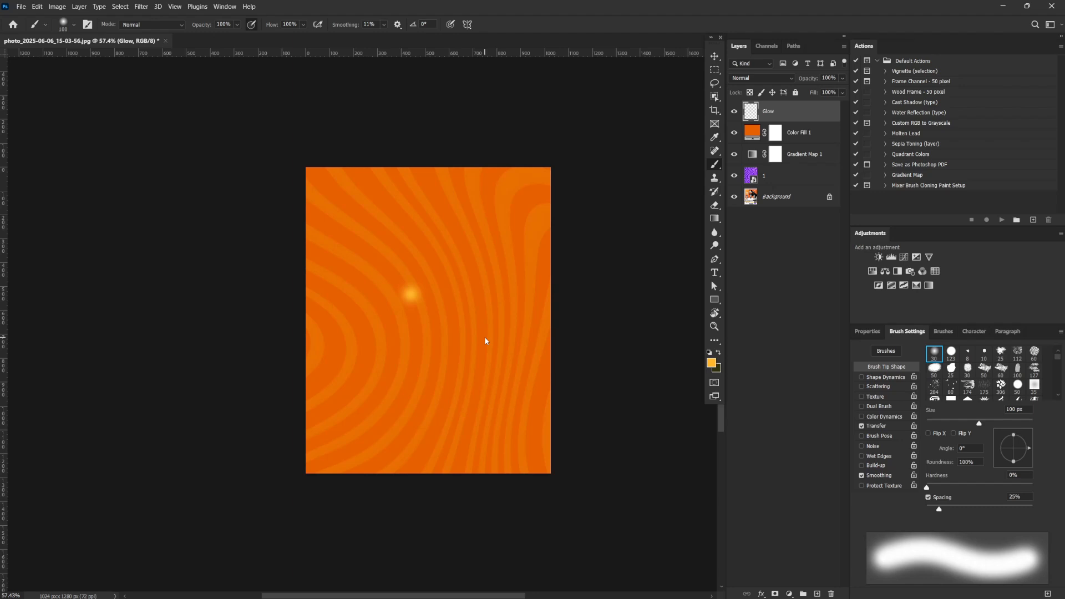
Scale the glow dab proportionally to about 1172% and position its centre in the canvas's upper-left area
key("ctrl+t")
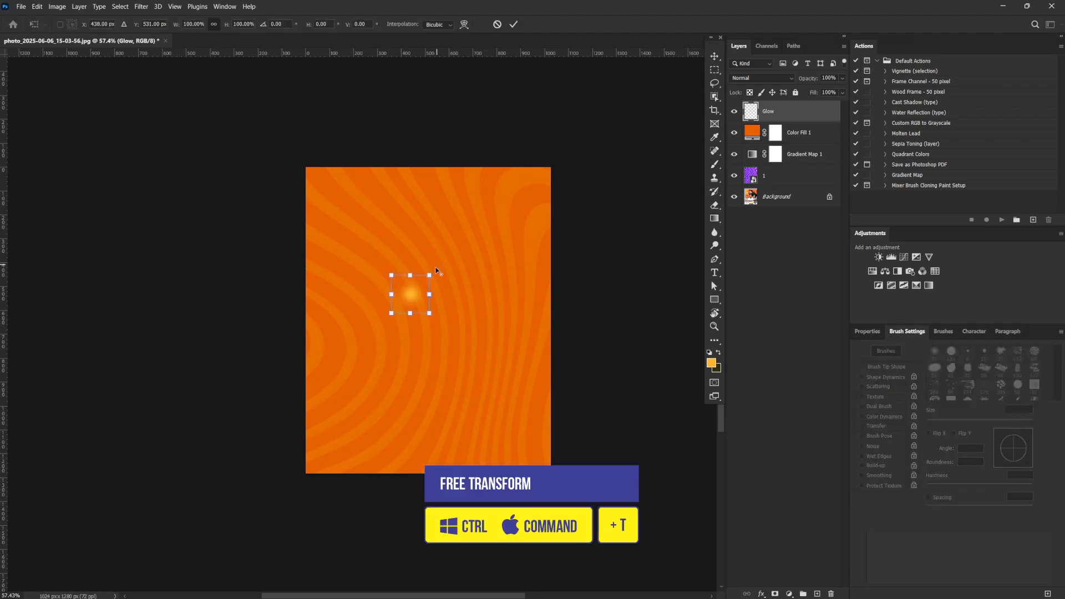
left_click_drag(436, 272, 583, 145)
left_click_drag(502, 298, 440, 236)
left_click_drag(507, 390, 586, 470)
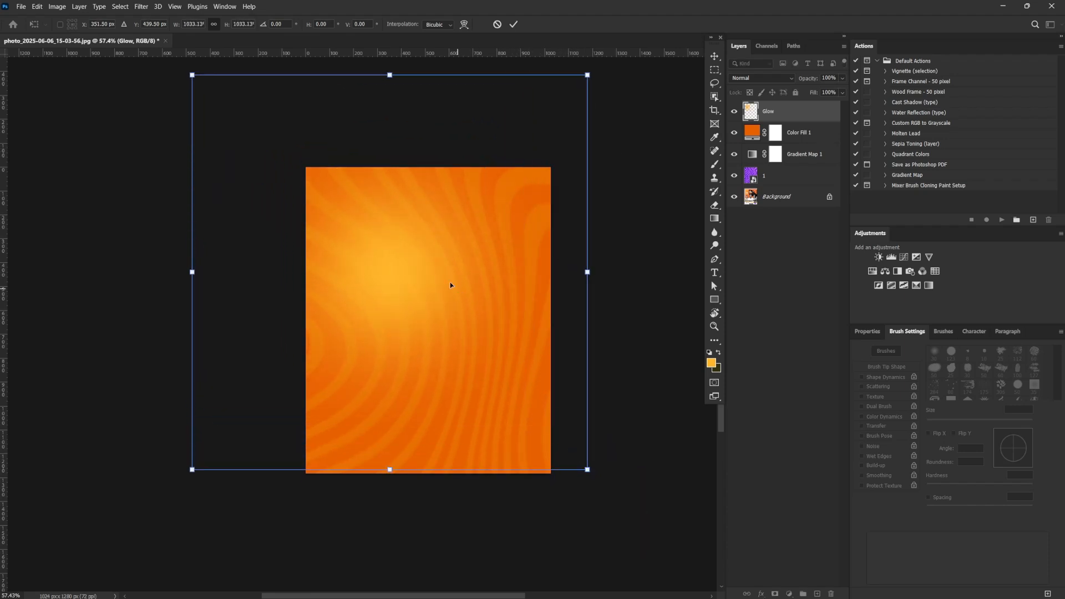
left_click_drag(450, 285, 408, 247)
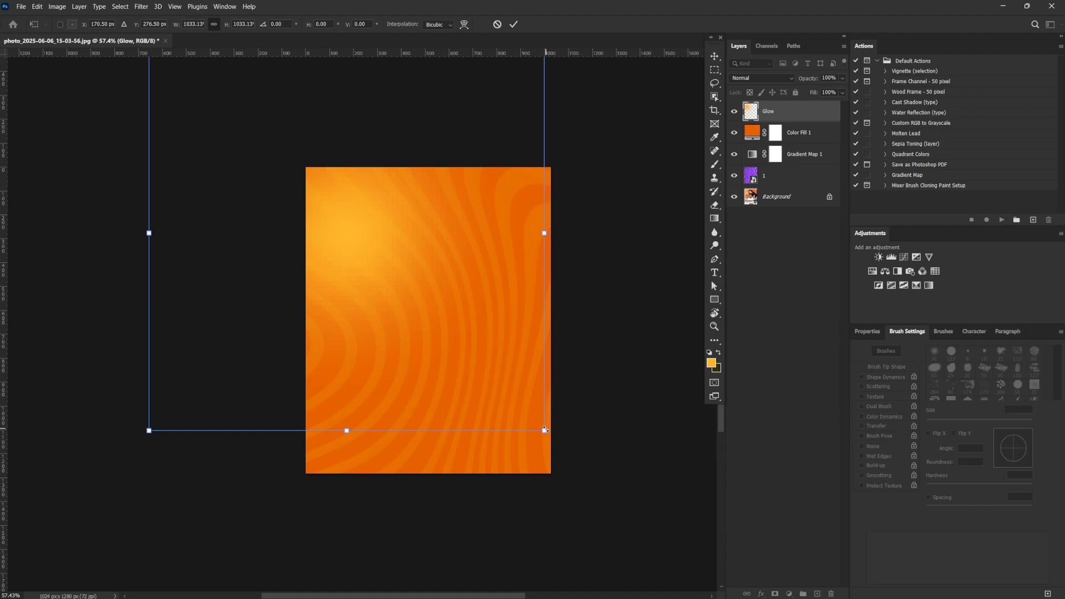
left_click_drag(546, 430, 590, 478)
left_click_drag(403, 262, 390, 247)
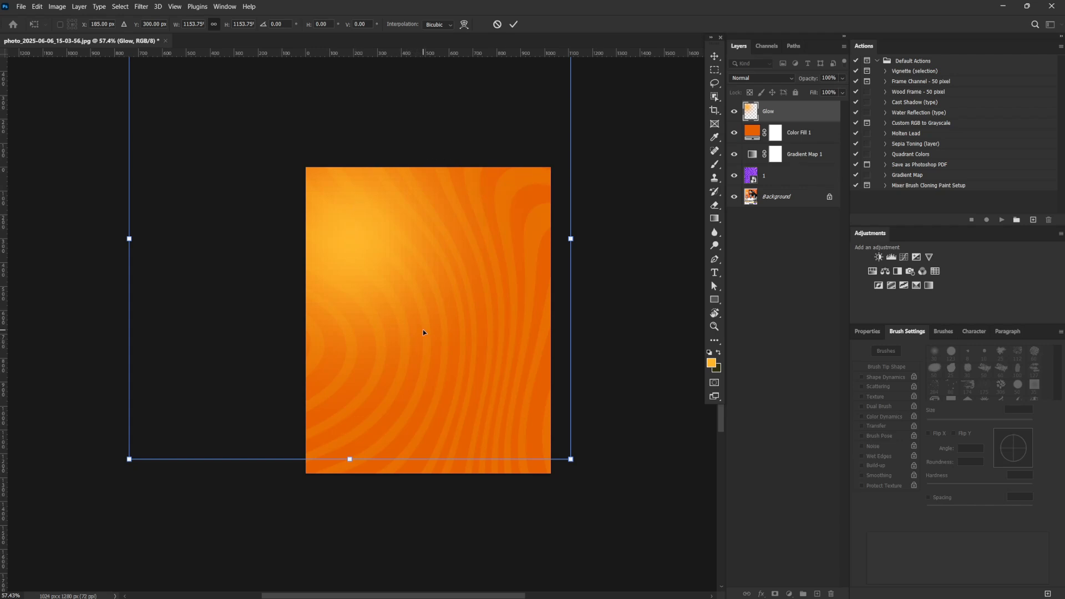
left_click_drag(444, 293, 438, 284)
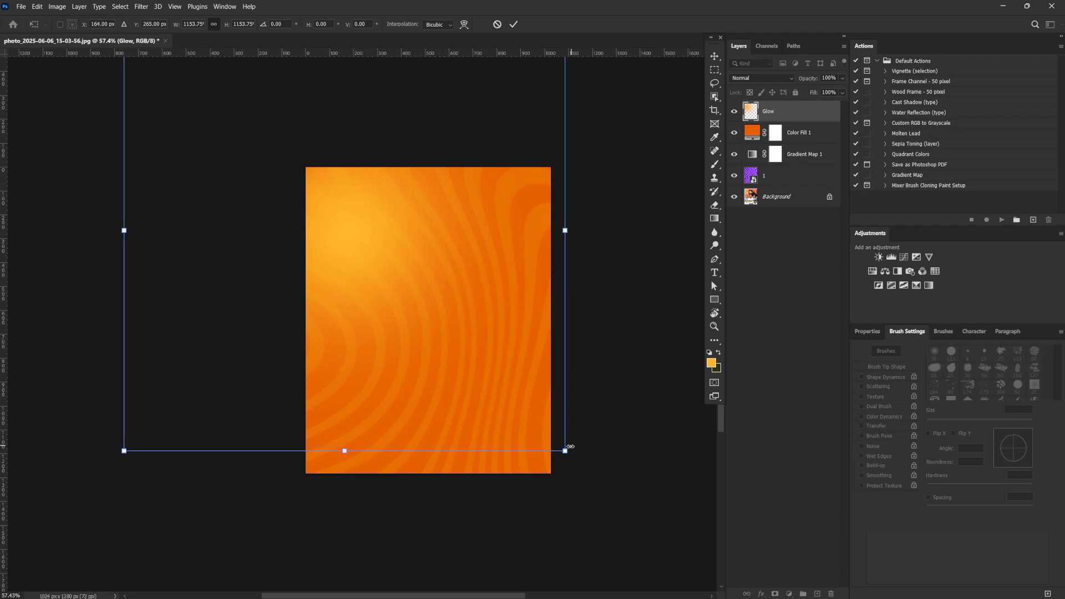
left_click_drag(566, 450, 571, 453)
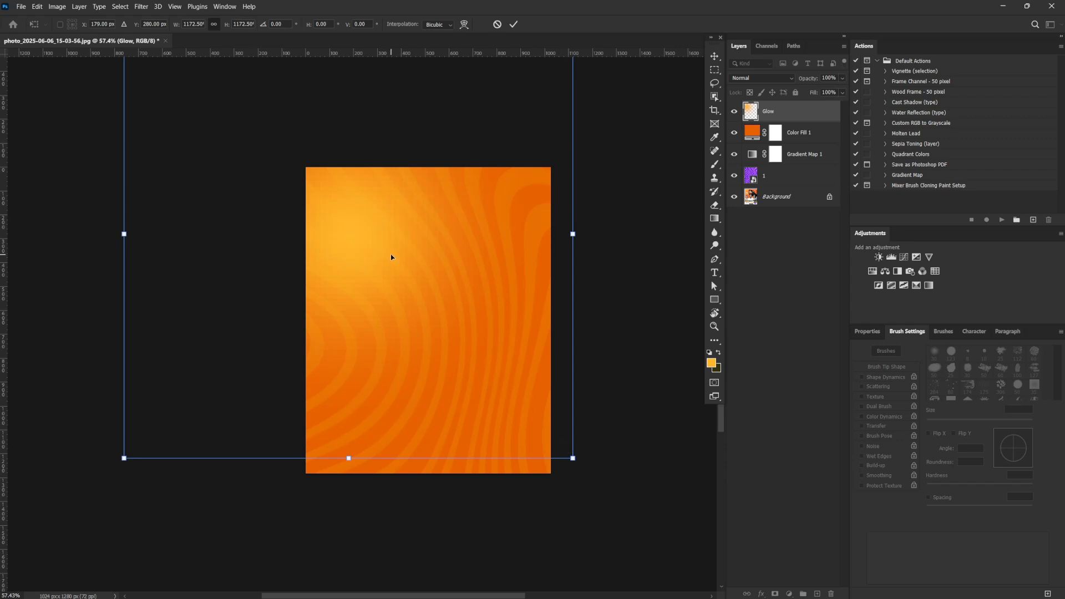
left_click_drag(391, 255, 391, 253)
key("Return")
Lower the Glow layer's opacity to 62%
key("b")
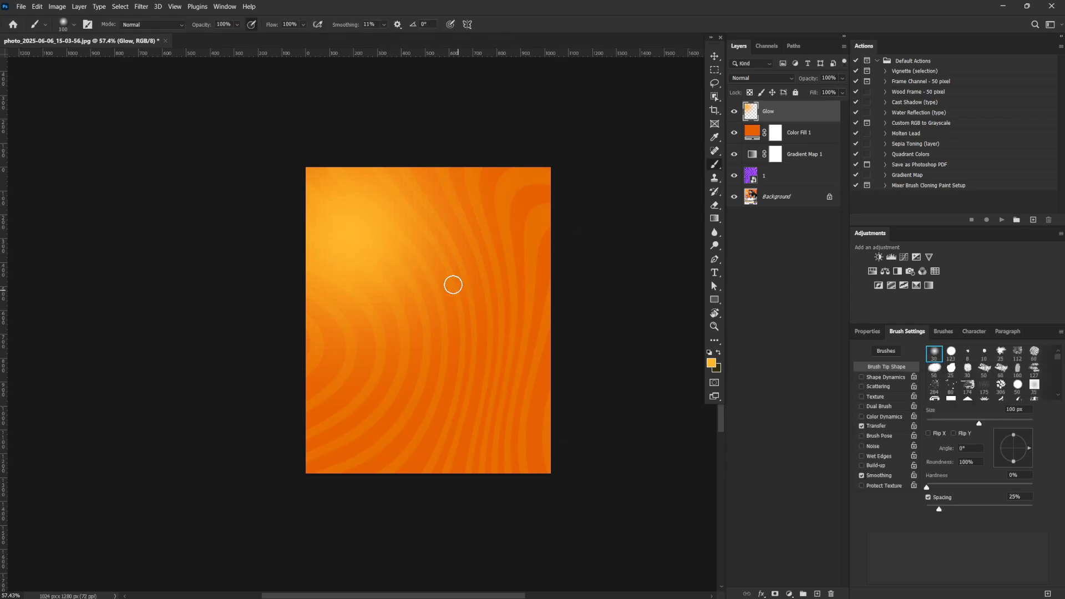
left_click(843, 78)
left_click_drag(842, 93, 840, 94)
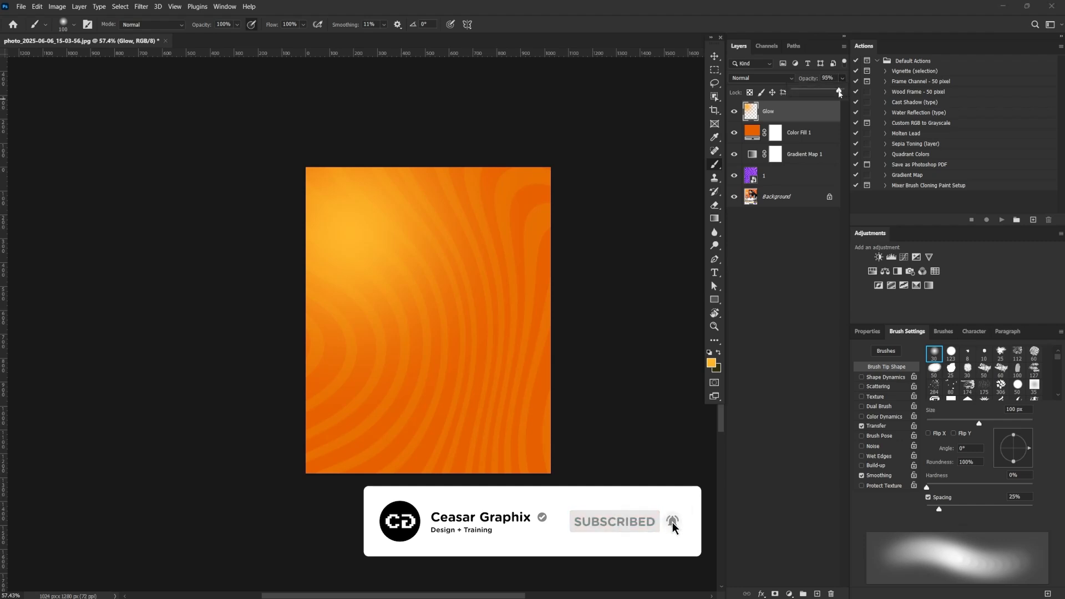
left_click(803, 100)
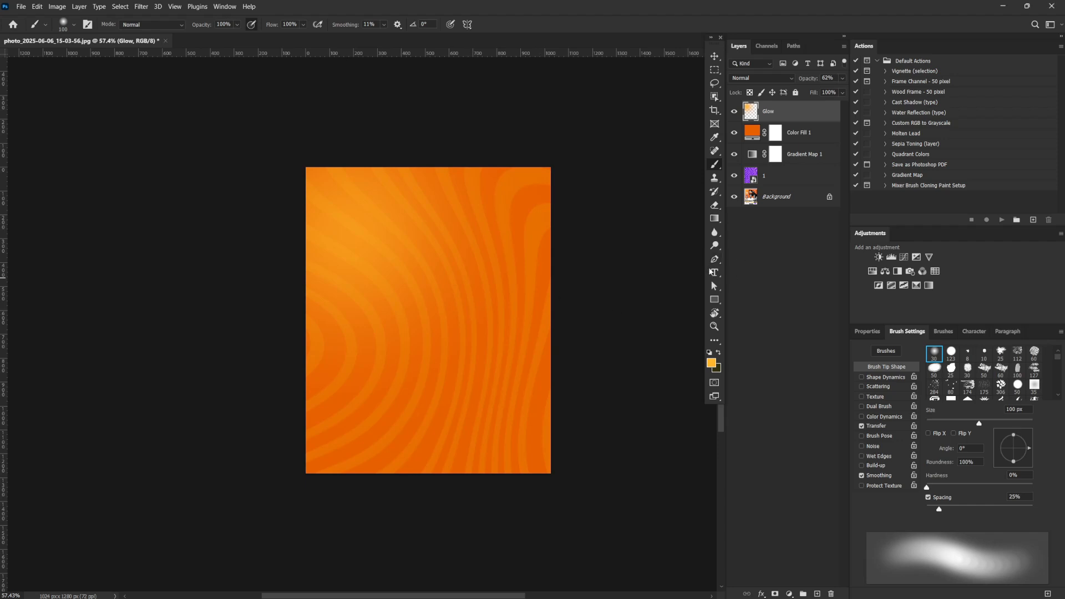
Add a text layer reading "Connect" in the canvas's upper-left area and select all its text
left_click(715, 272)
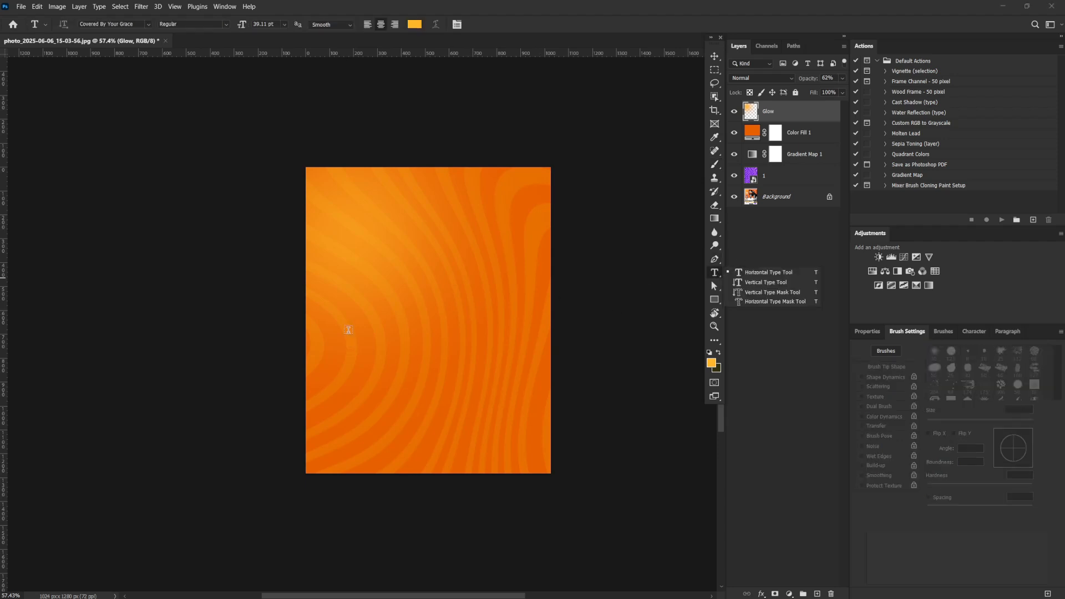
left_click(364, 255)
type("Cookout")
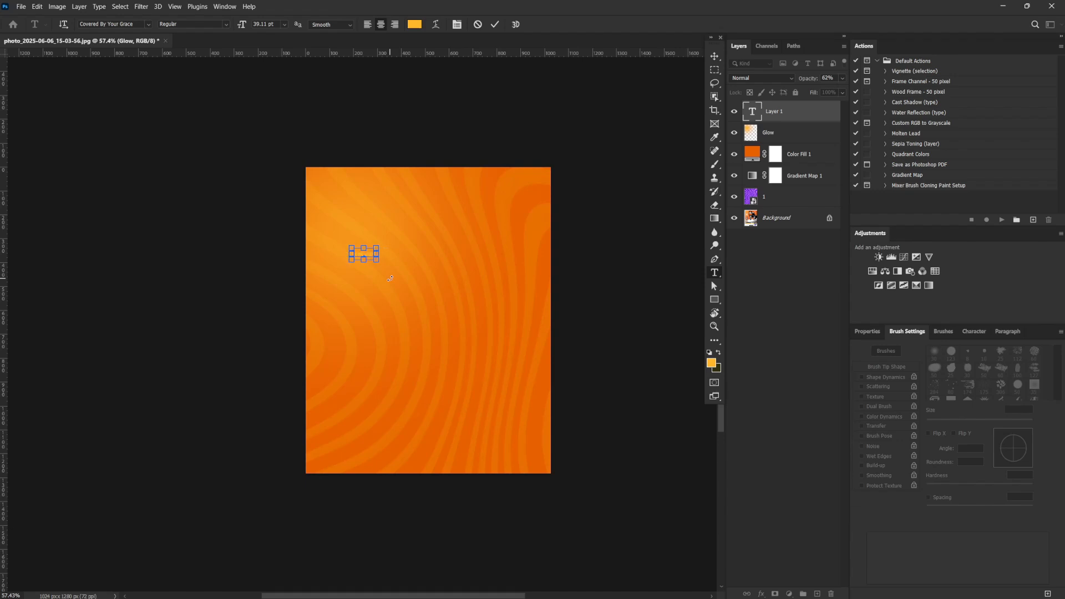
key("ctrl+a")
Set the "Connect" text's font to Compacta Bd BT Bold and its colour to white
left_click(861, 335)
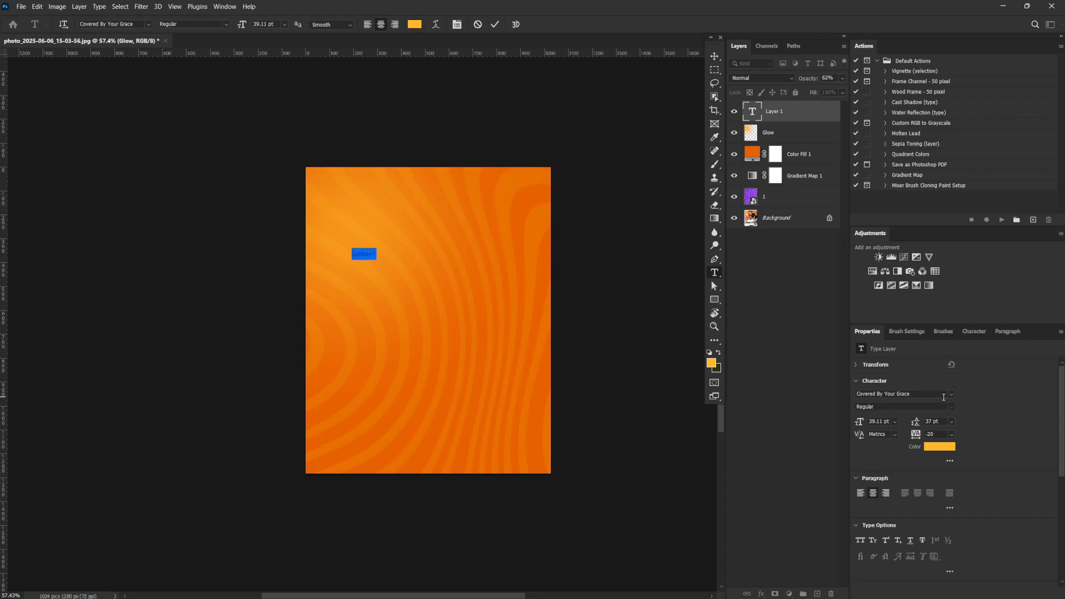
left_click(949, 395)
key("Down")
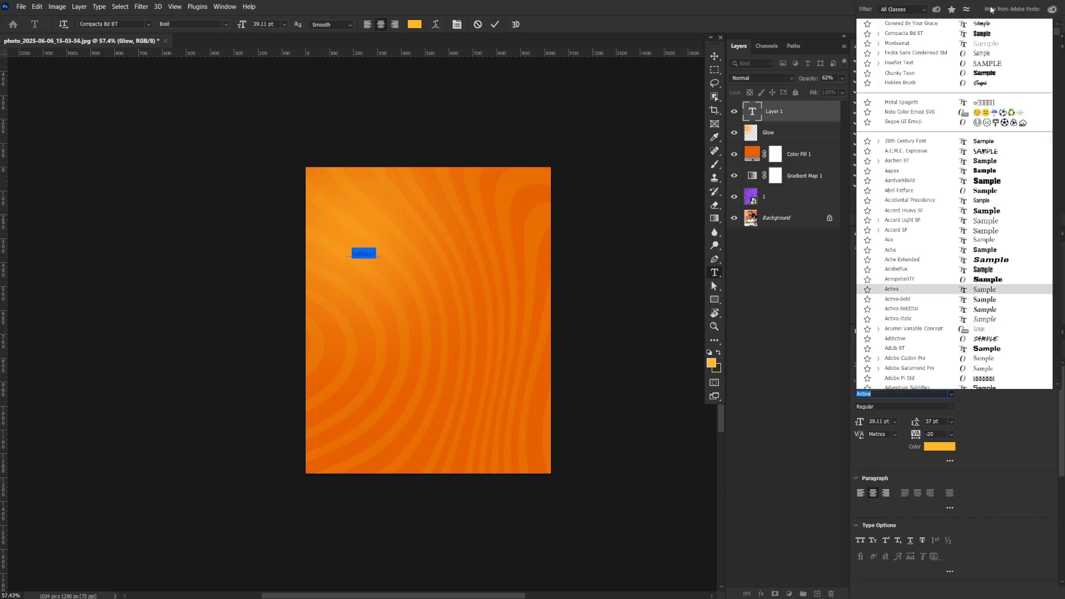
left_click(977, 35)
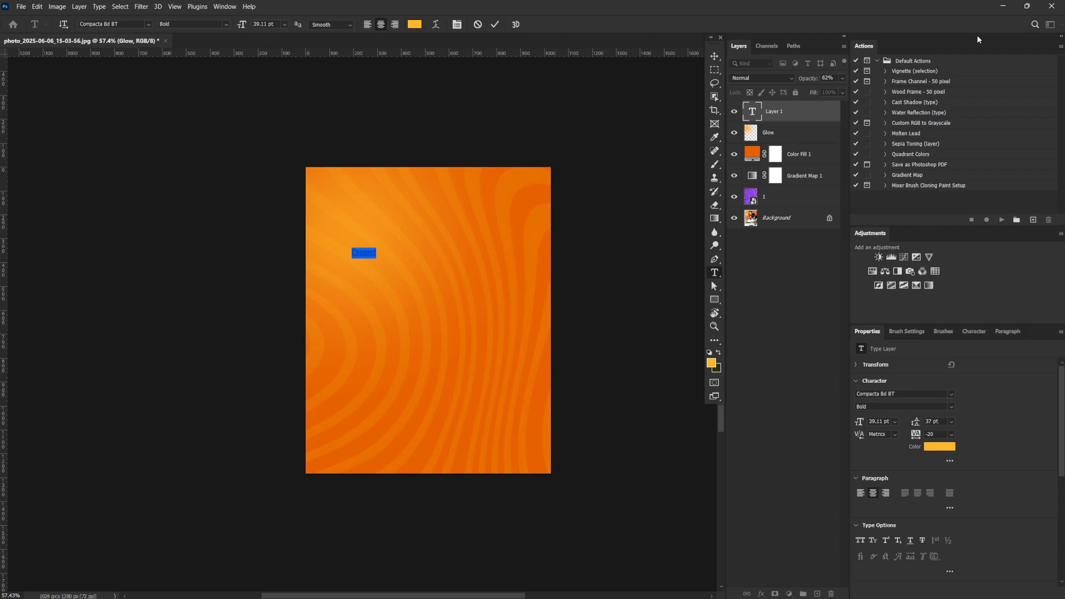
left_click(715, 56)
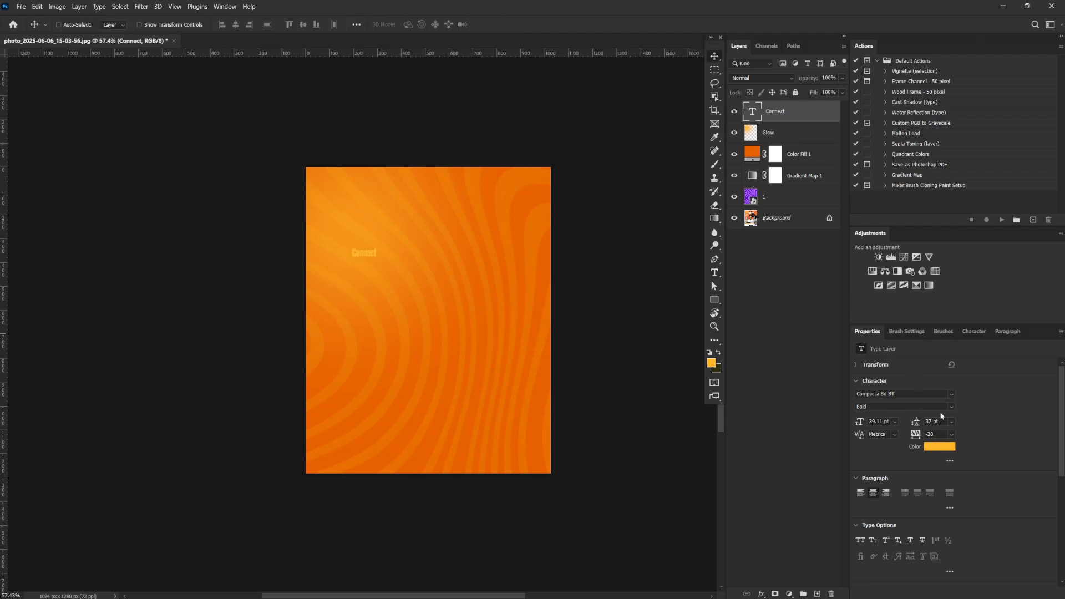
left_click(938, 448)
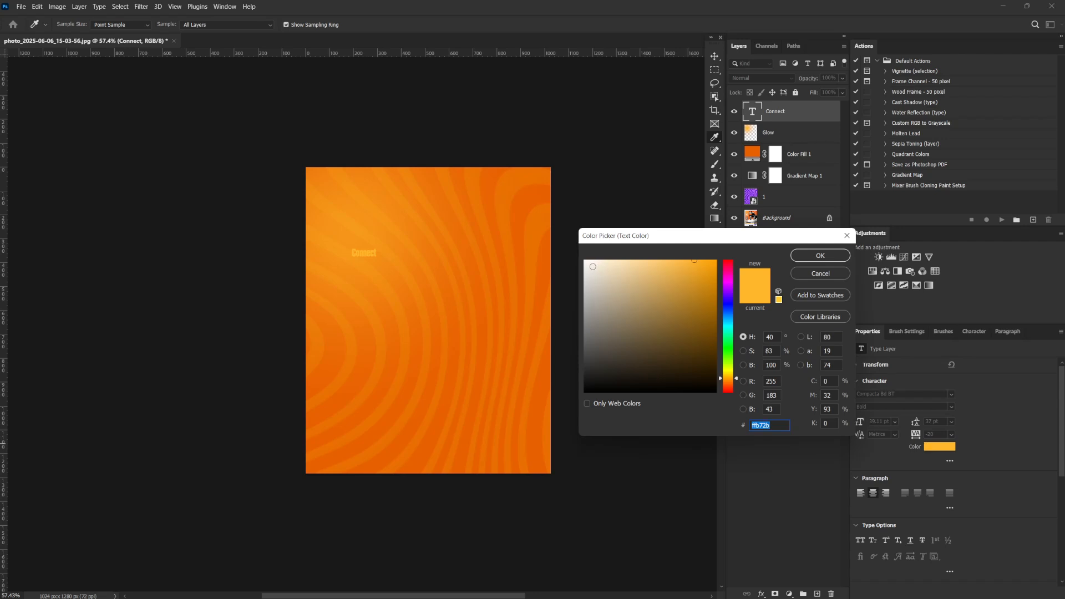
key("Escape")
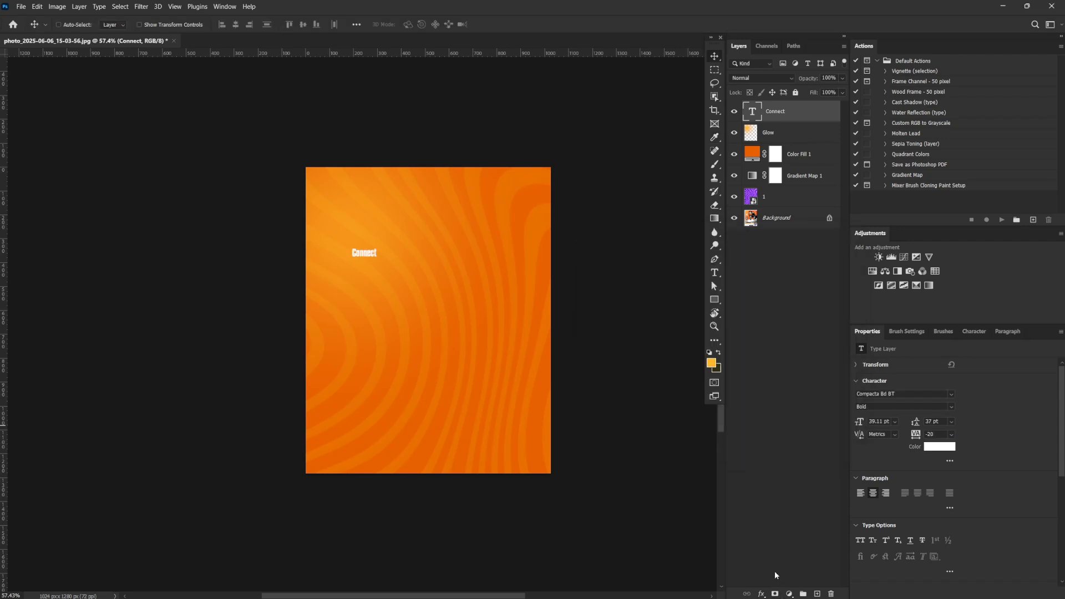
Set the "Connect" text to all caps and scale it up to about 178 pt in the canvas's upper-left area
left_click(861, 541)
key("ctrl+t")
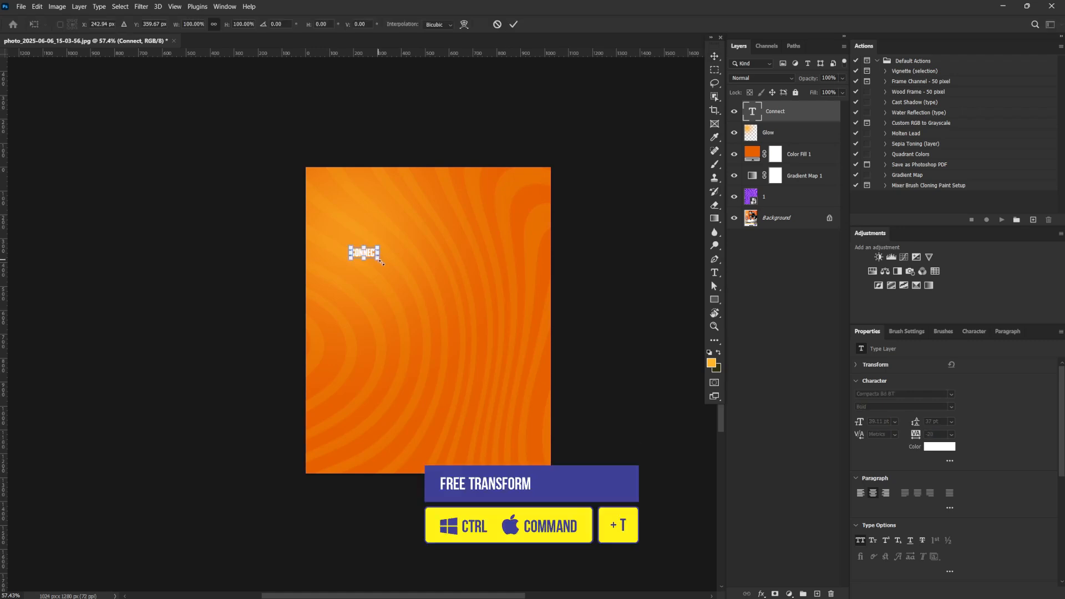
left_click_drag(381, 262, 434, 264)
key("Return")
Duplicate the "Connect" text, move the copy directly above the original and scale it down to about 82 pt
left_click_drag(782, 112, 818, 594)
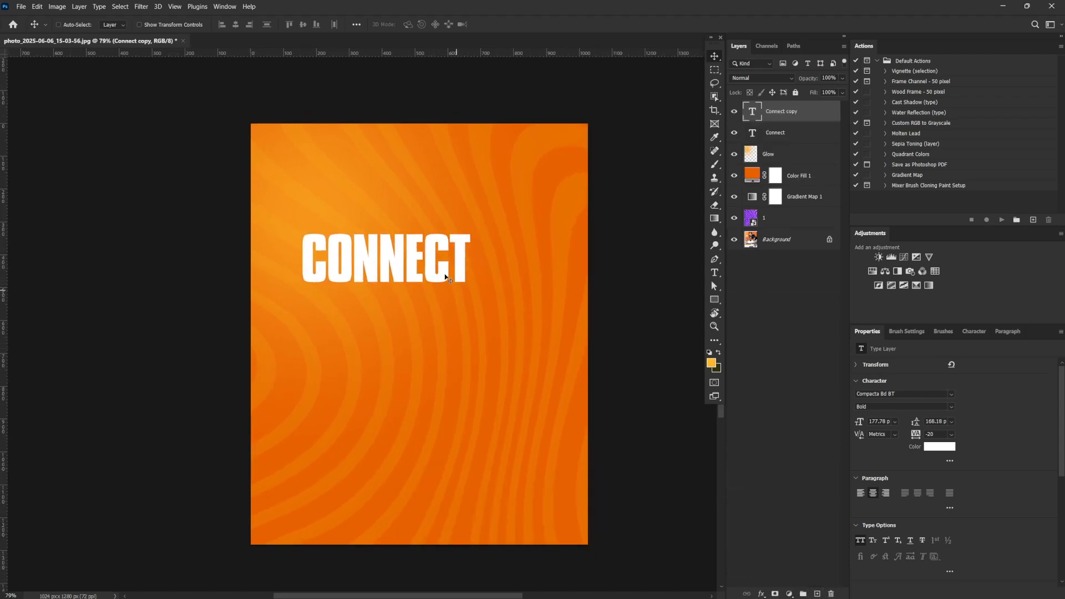
left_click_drag(421, 259, 423, 206)
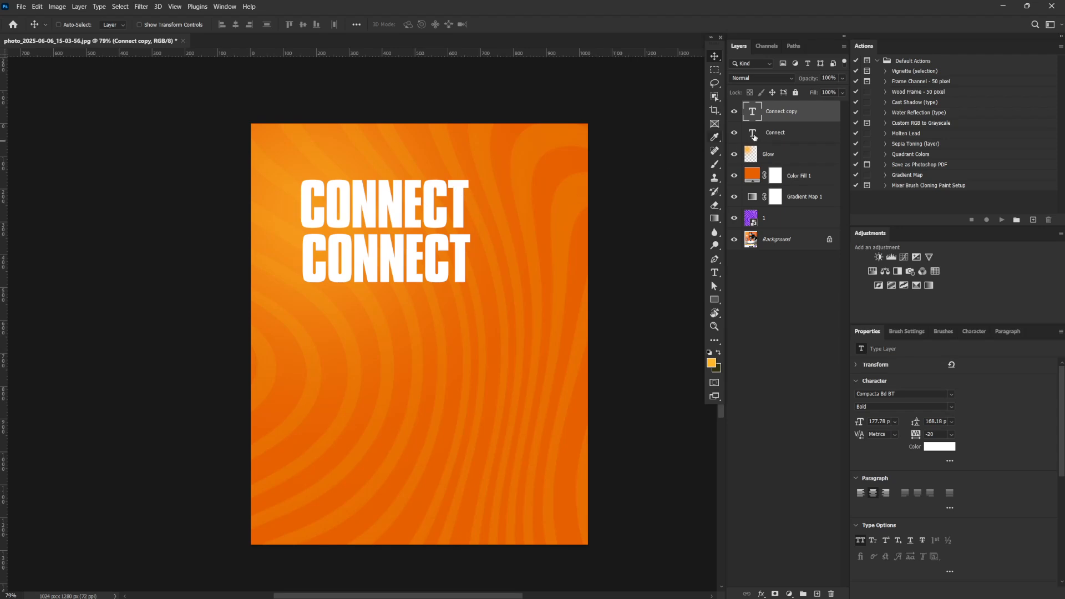
key("ctrl+t")
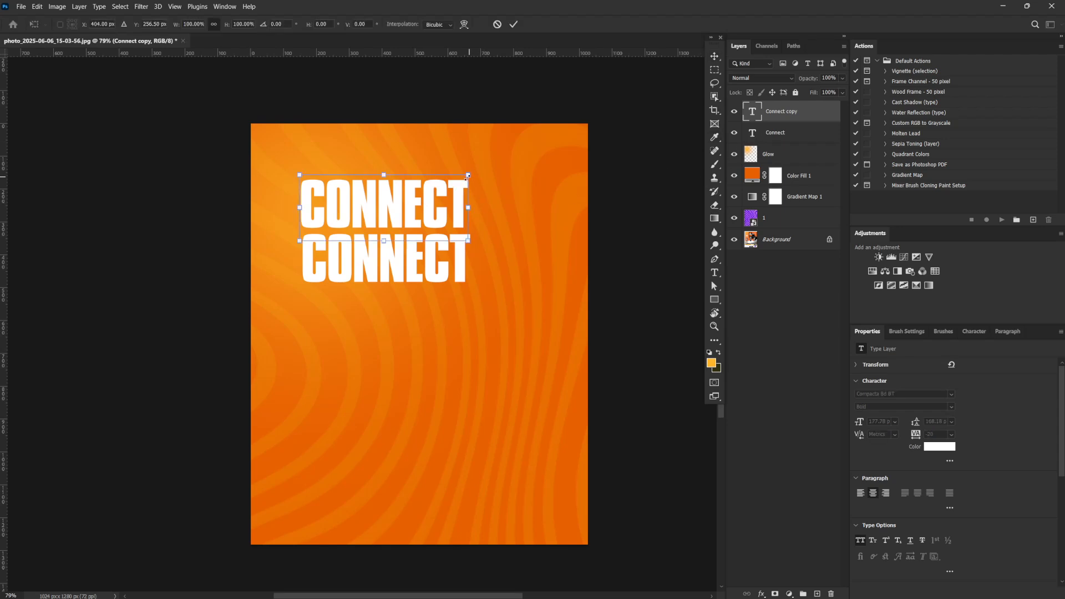
left_click_drag(468, 177, 361, 225)
key("Return")
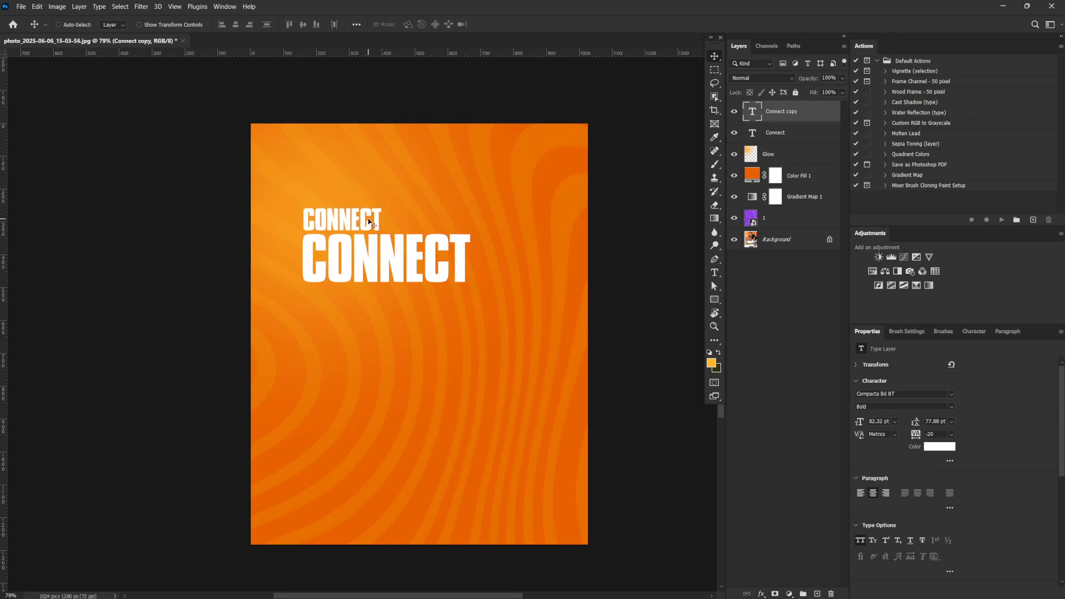
Replace the small text copy's wording with "THE" and move it over to the left edge of "CONNECT"
double_click(745, 113)
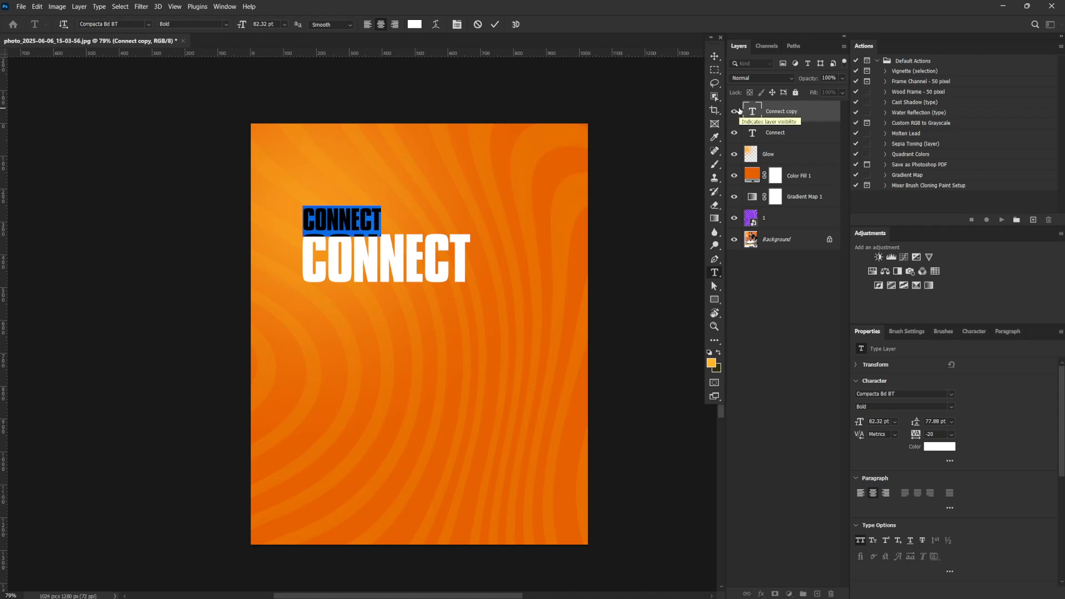
type("THE")
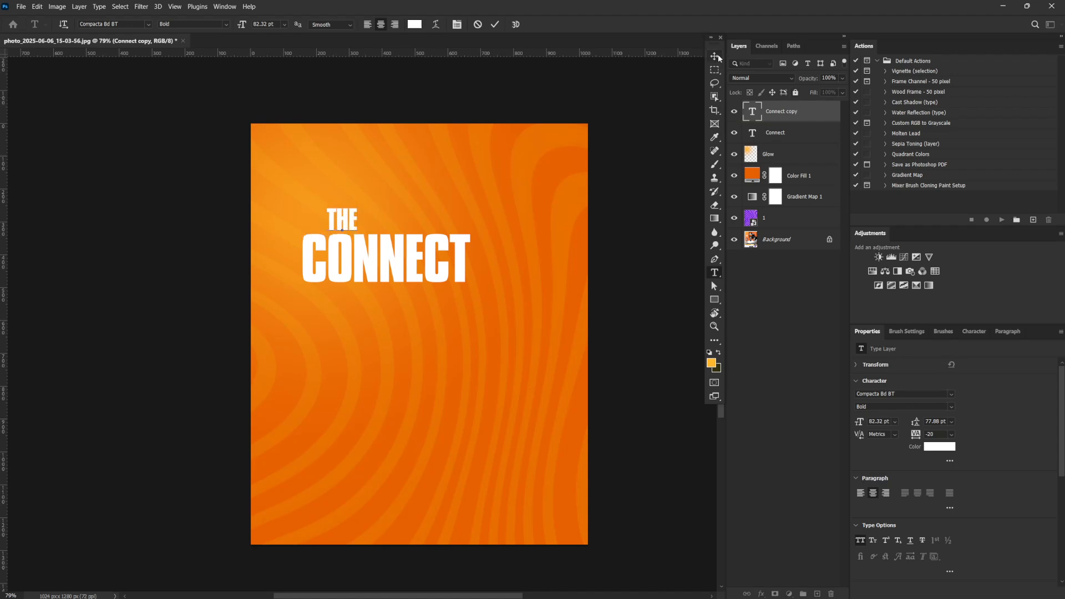
left_click(716, 57)
left_click_drag(369, 225, 336, 221)
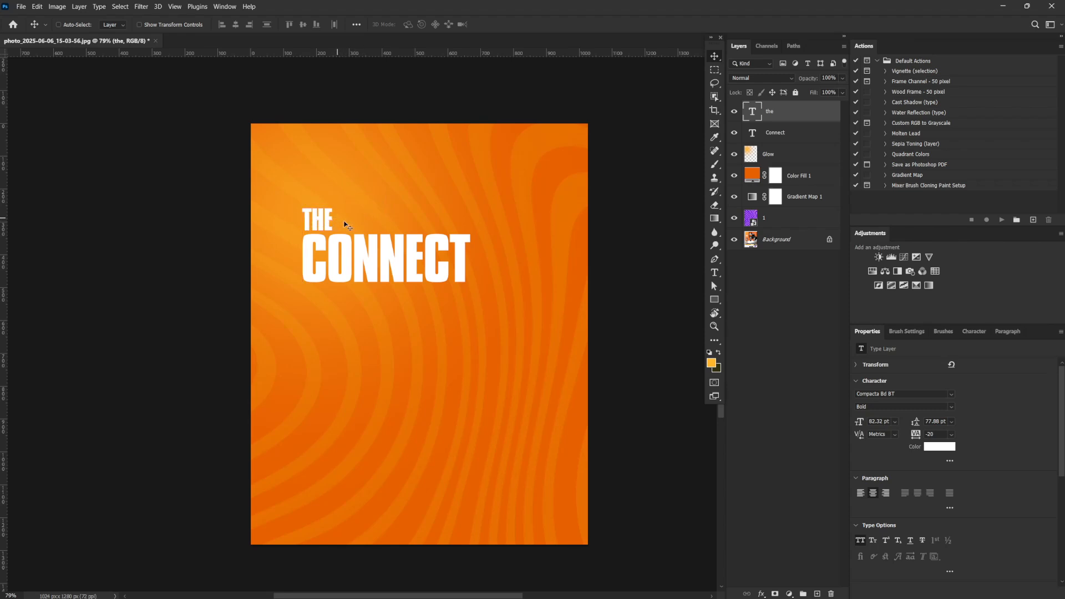
Duplicate the "Connect" text layer, place the copy directly below the original and change its wording to "Lagos"
left_click(782, 133)
key("ctrl+j")
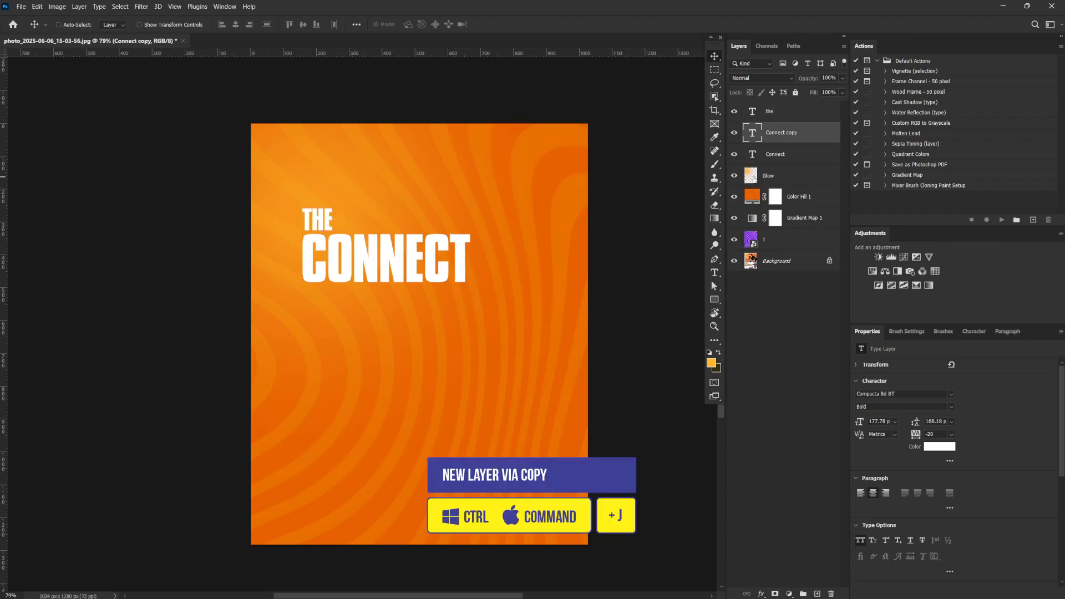
left_click_drag(424, 293, 425, 345)
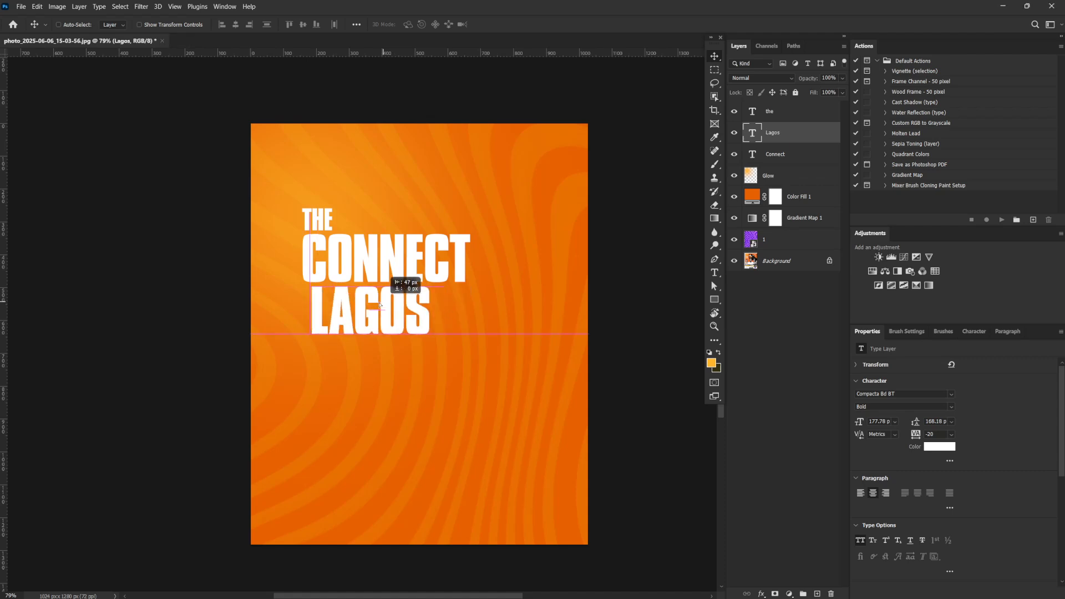
left_click_drag(379, 303, 373, 303)
Align the left edges of the "the", "Lagos" and "Connect" text layers
left_click_drag(788, 161, 790, 118)
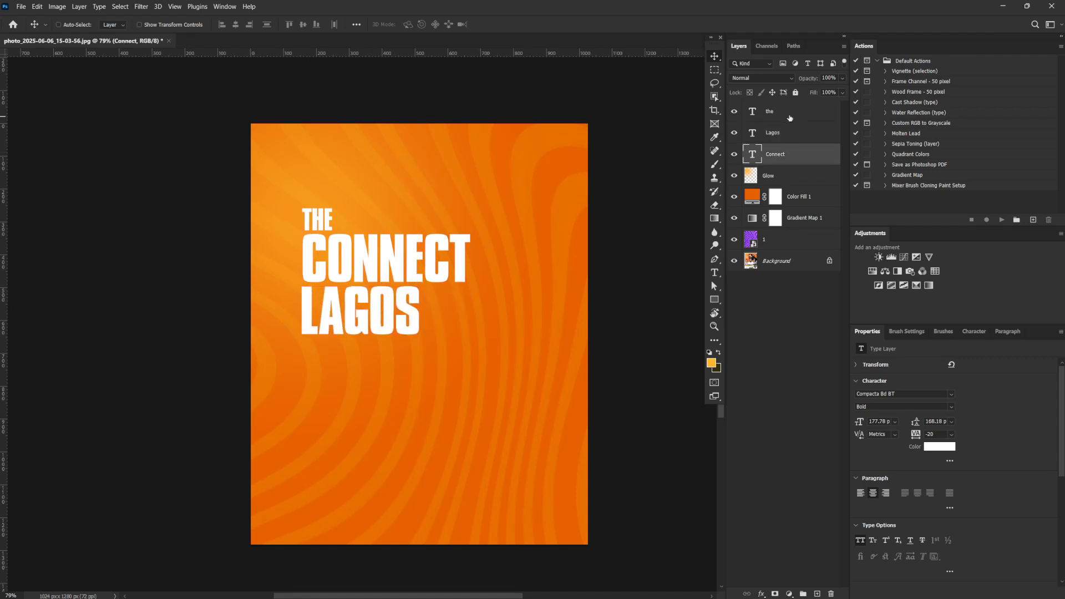
left_click(790, 118, "shift")
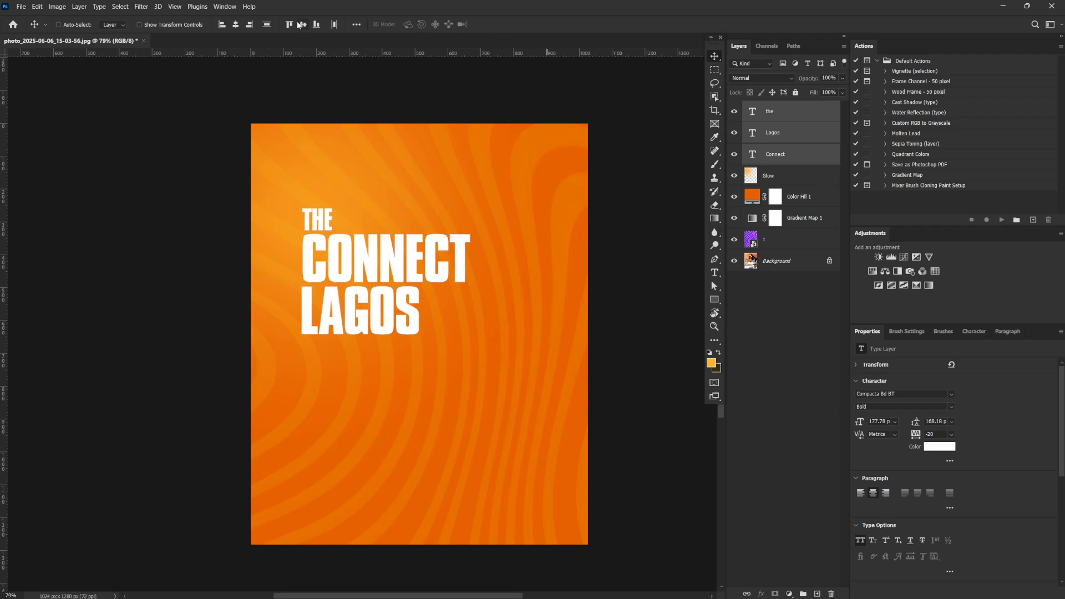
left_click(221, 24)
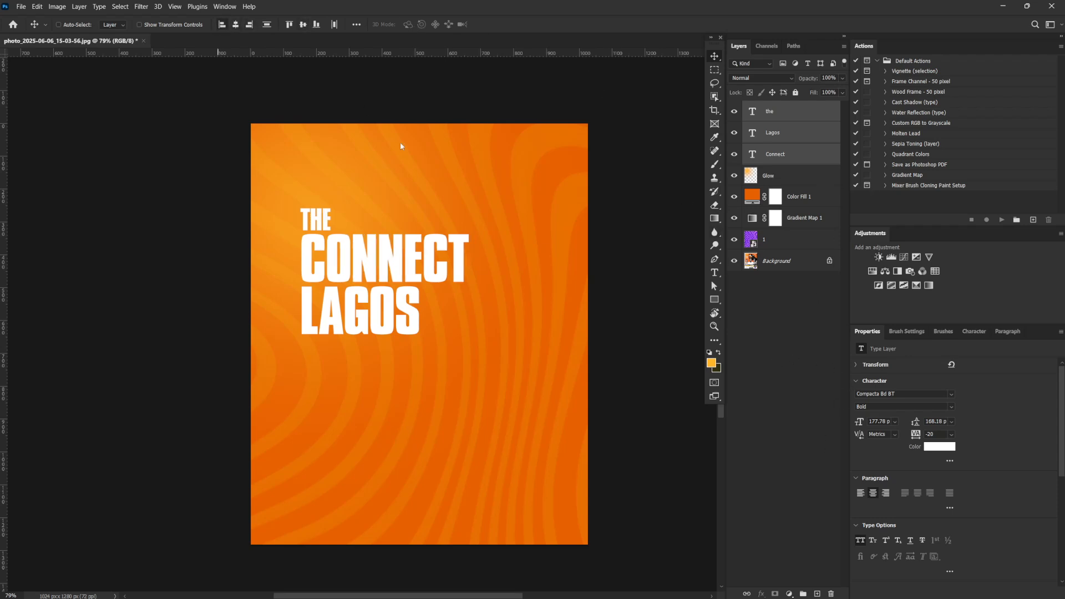
Set the colour of the "the" and "Lagos" text layers to a dark orange sampled from the background (ea6704)
left_click(790, 111)
left_click(781, 134, "shift")
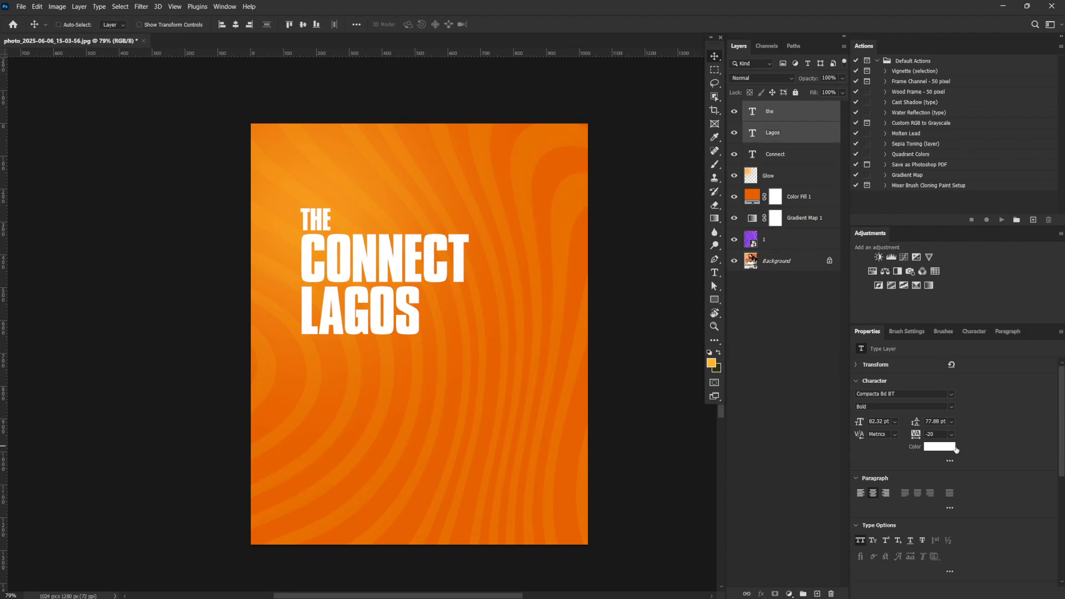
left_click(944, 448)
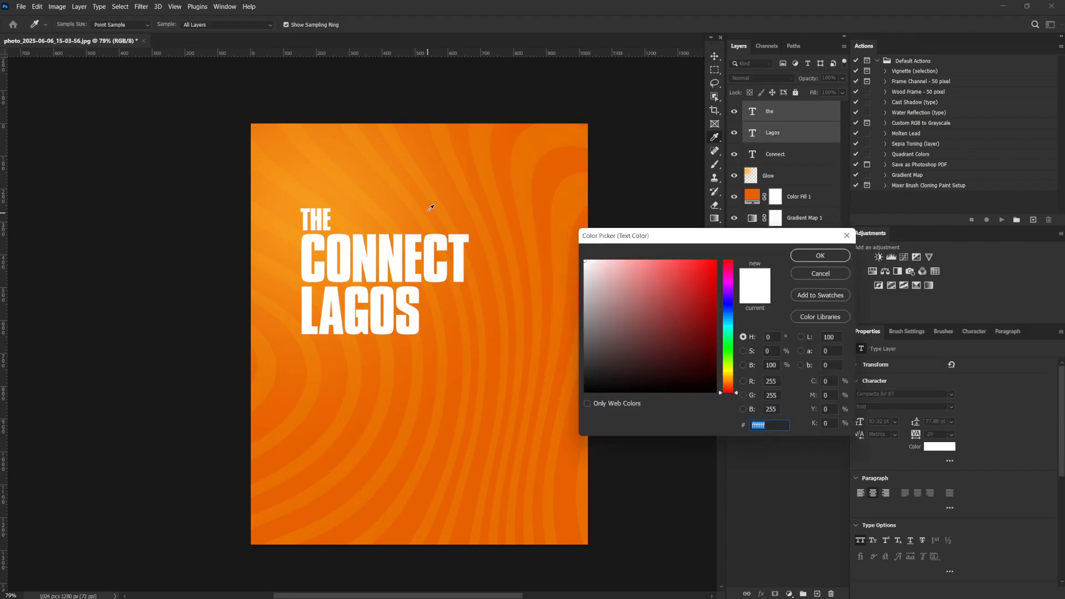
left_click(438, 192)
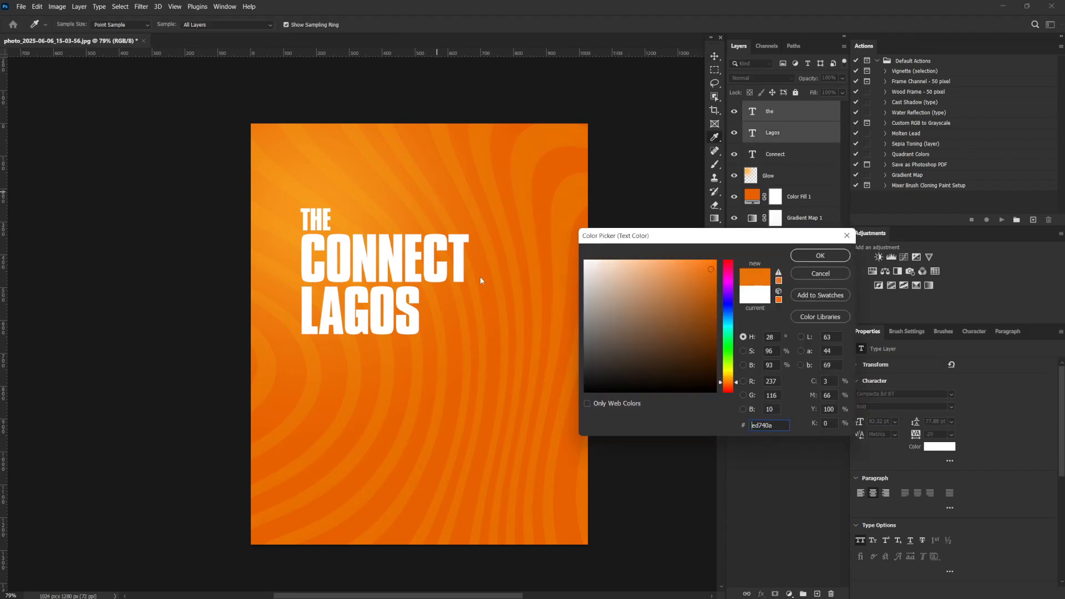
left_click(491, 300)
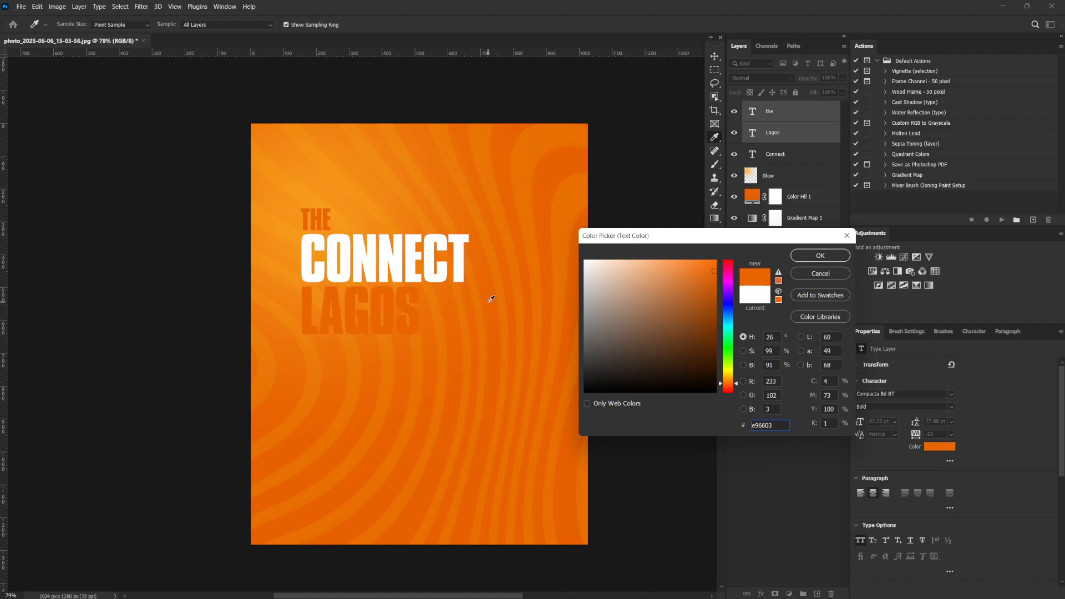
left_click(485, 282)
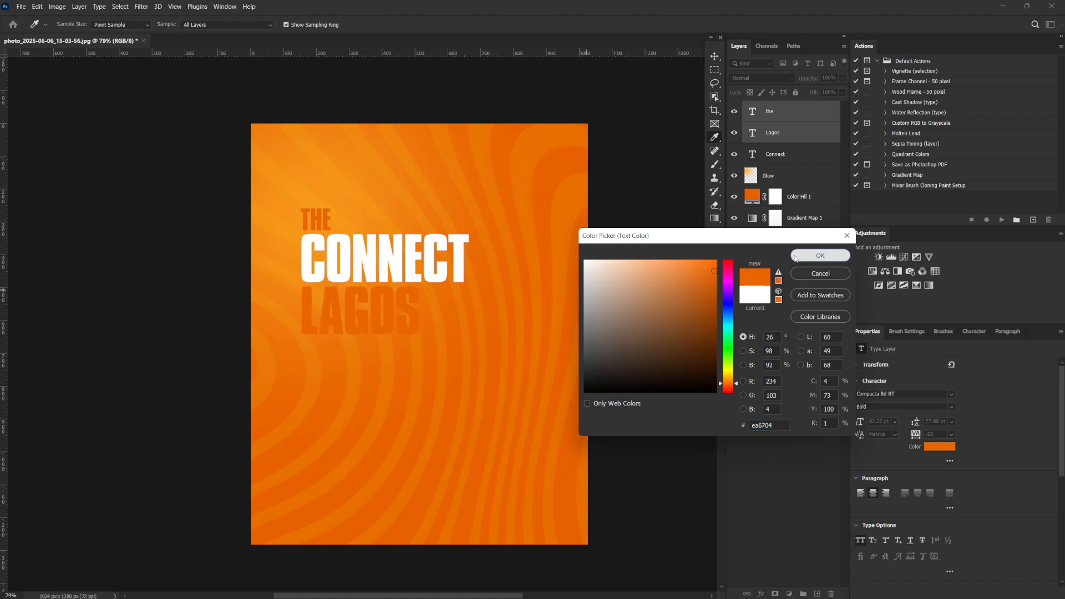
left_click(820, 256)
Draw a rectangle about 146 x 94 px around "THE", placed just above the Glow layer
left_click(775, 175)
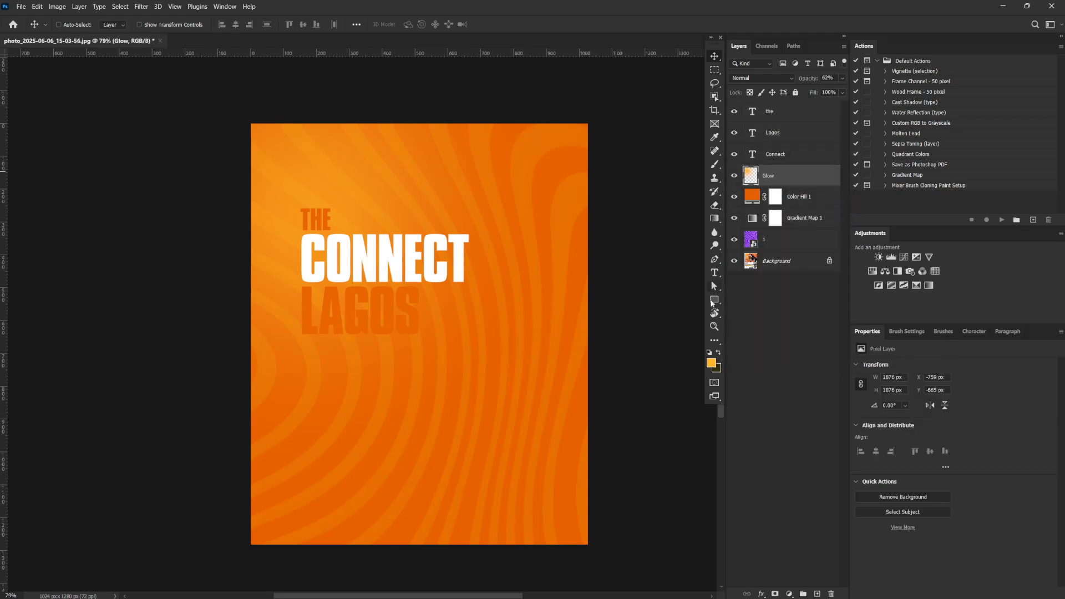
left_click(714, 299)
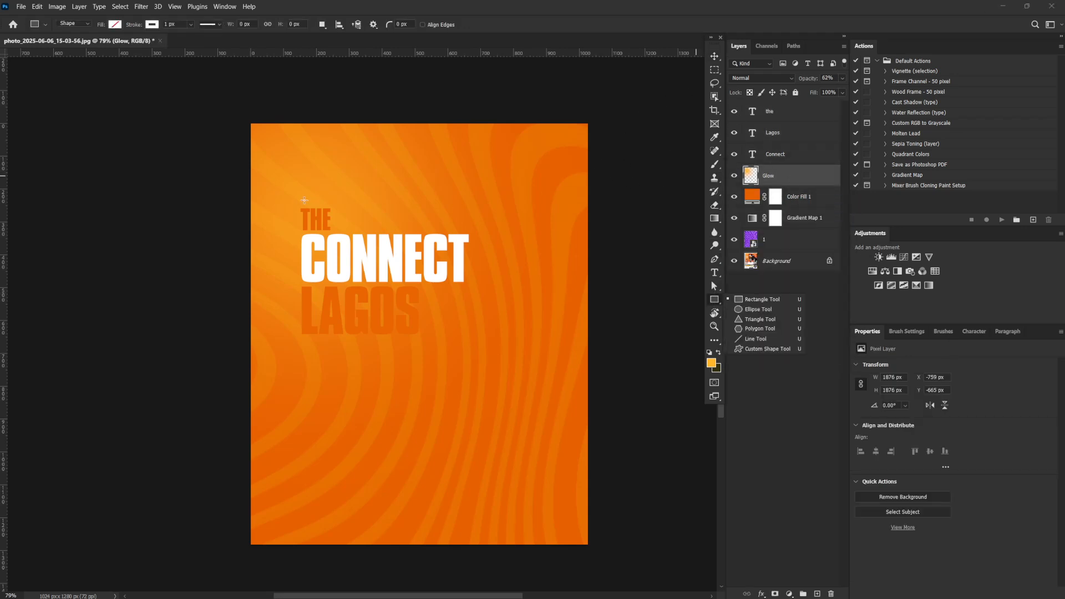
left_click_drag(294, 204, 342, 235)
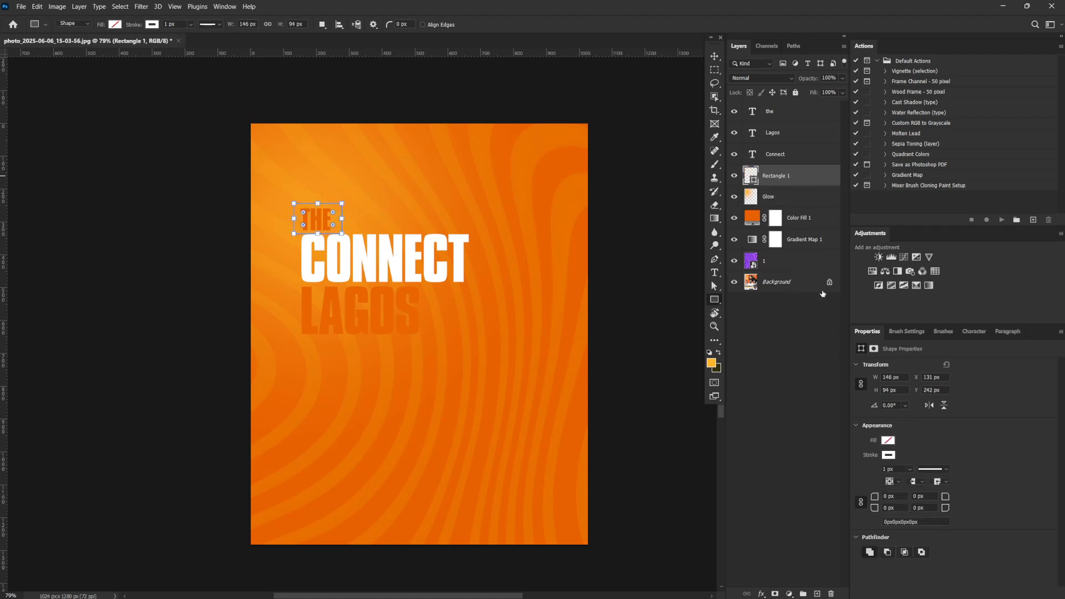
Remove the stroke of the rectangle around "THE" and fill it with black
left_click(889, 455)
left_click(961, 405)
left_click(891, 439)
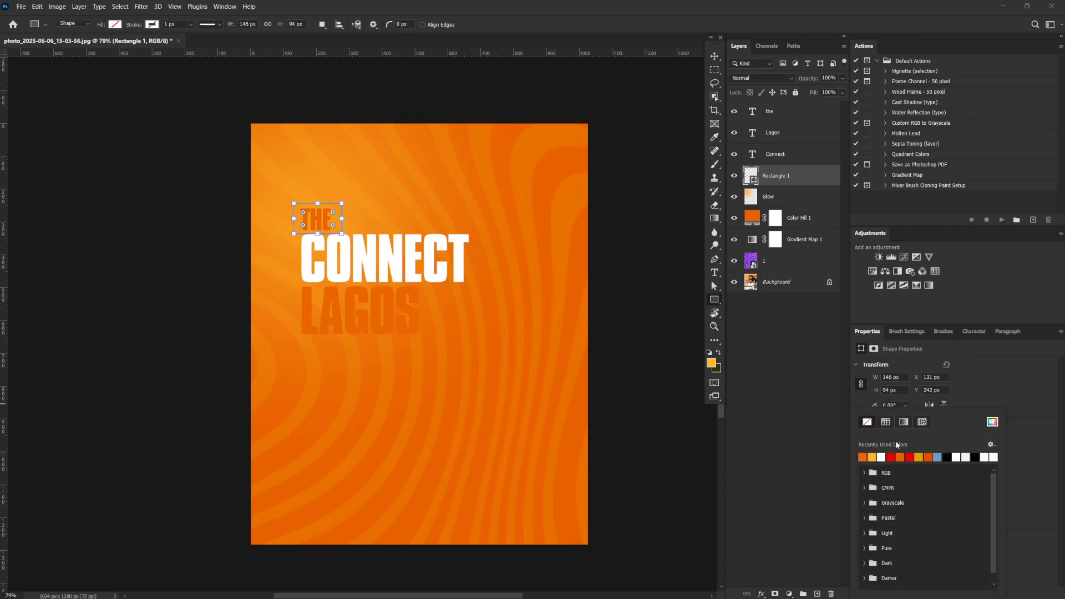
left_click(946, 457)
left_click(712, 56)
left_click(712, 56)
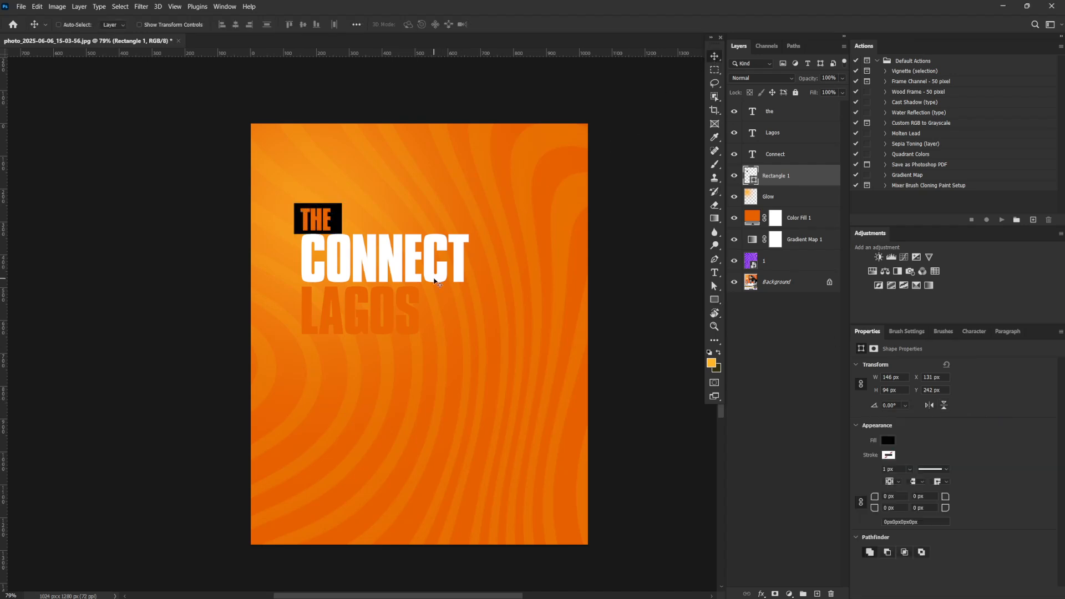
Duplicate the black rectangle and resize the copy to about 549 x 184 px so it backs the word "CONNECT"
key("ctrl")
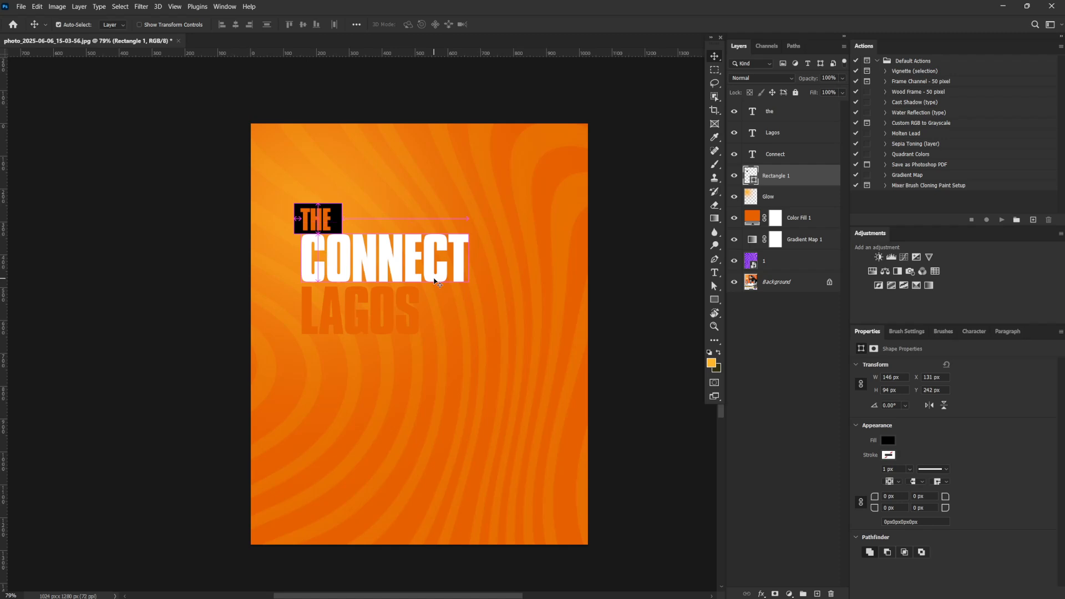
key("ctrl+j")
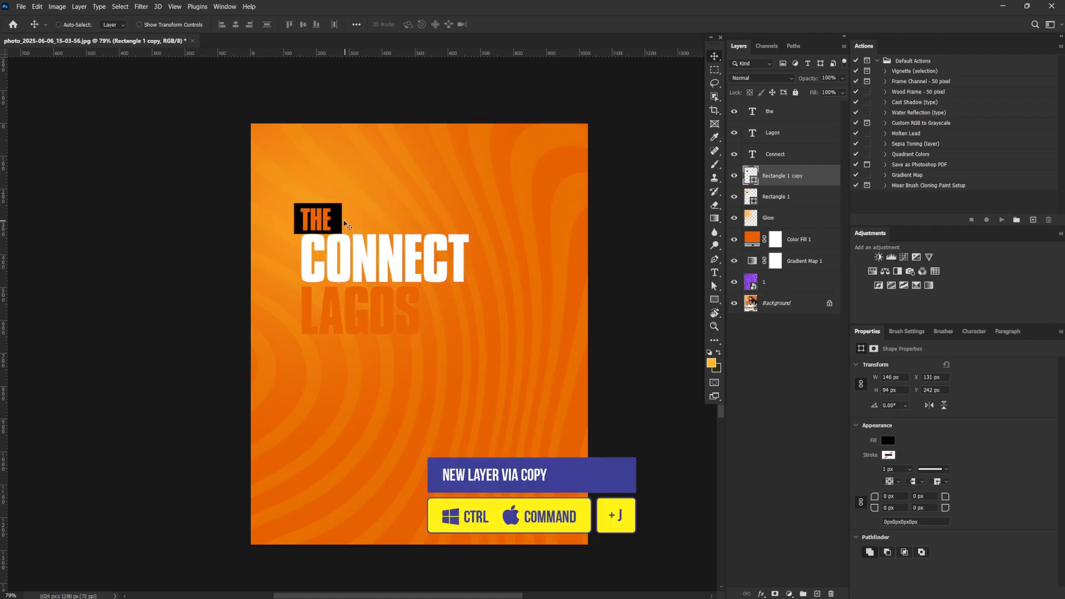
left_click_drag(337, 218, 475, 259)
key("ctrl+t")
left_click_drag(386, 229, 387, 227)
left_click_drag(366, 229, 415, 248)
left_click_drag(422, 233, 423, 226)
left_click_drag(423, 405, 424, 412)
key("Return")
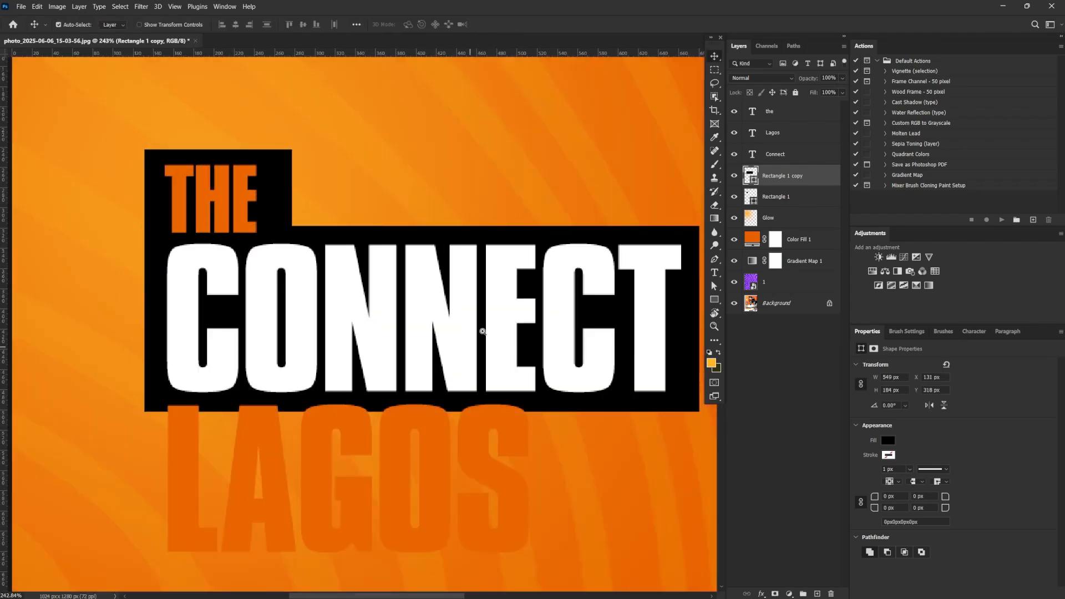
Move the black rectangle behind "THE" up to a Y position of 232 px
left_click_drag(483, 328, 474, 295)
left_click(332, 279, "ctrl")
mouse_move(338, 279)
left_mouse_down()
mouse_move(379, 308)
mouse_move(333, 267)
mouse_move(348, 277)
left_mouse_up()
left_click(776, 176)
left_click(771, 198)
key("ctrl+t")
key("Return")
scroll(519, 286, "down", 6)
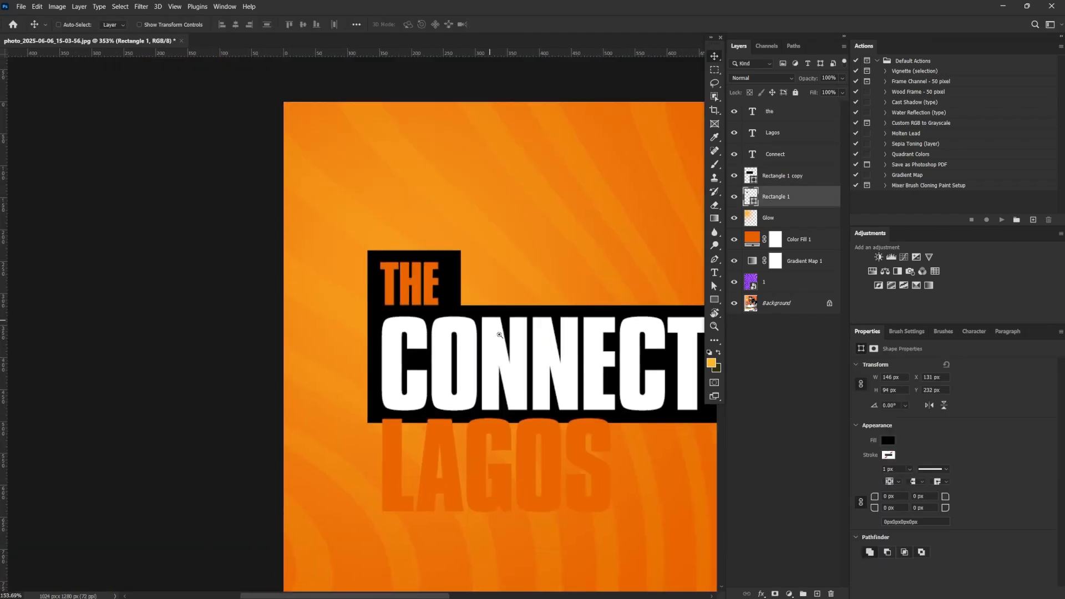
Duplicate the black rectangle behind "CONNECT" and move one of the two down behind "LAGOS" to a Y position of about 481 px
left_click_drag(519, 286, 415, 223)
left_click_drag(780, 177, 818, 594)
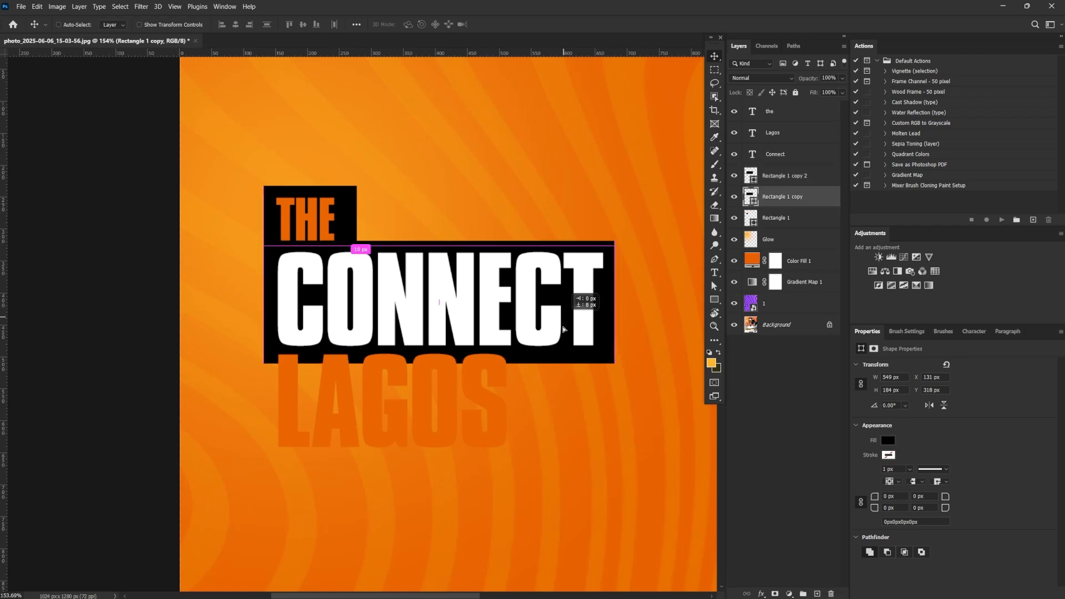
left_click_drag(582, 304, 564, 404)
scroll(563, 404, "down", 3)
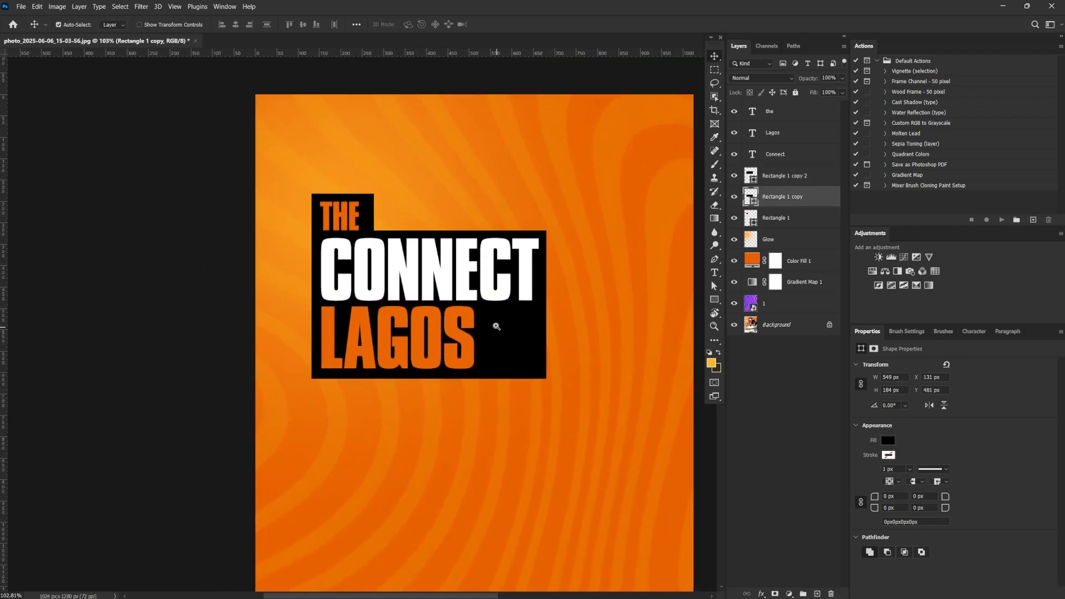
left_click_drag(497, 328, 506, 332)
left_click_drag(540, 347, 504, 352)
left_click_drag(512, 388, 470, 349)
left_click_drag(471, 350, 480, 354)
Start a Pen shape above the Connect layer, running from the upper-right corner of the "THE" block diagonally into the word "CONNECT"
left_click(783, 223)
left_click(714, 259)
left_click_drag(591, 307, 561, 307)
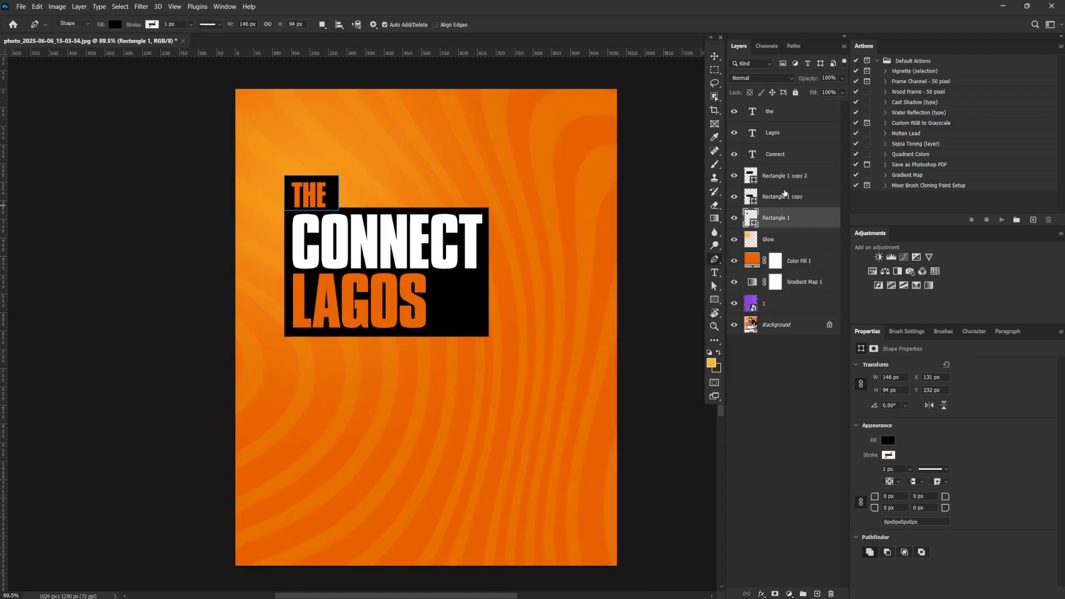
left_click(787, 162)
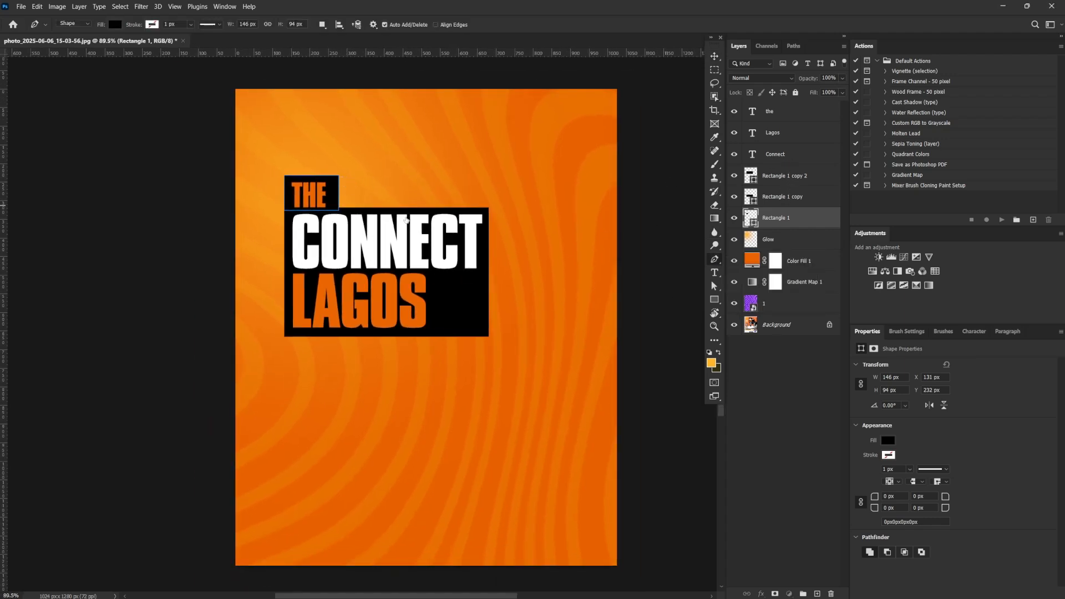
left_click(340, 176)
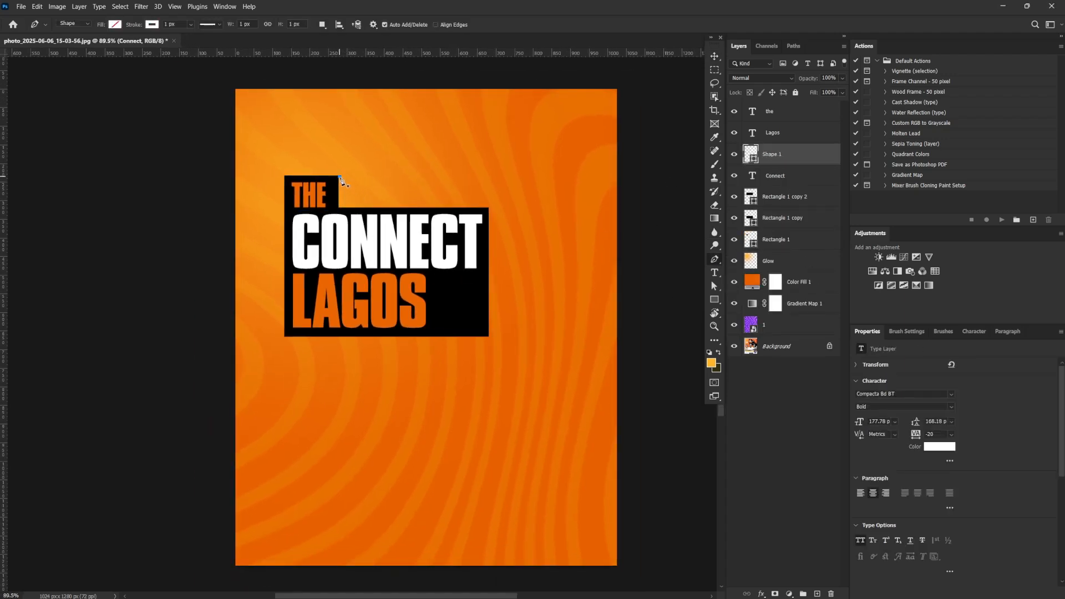
left_click(439, 244)
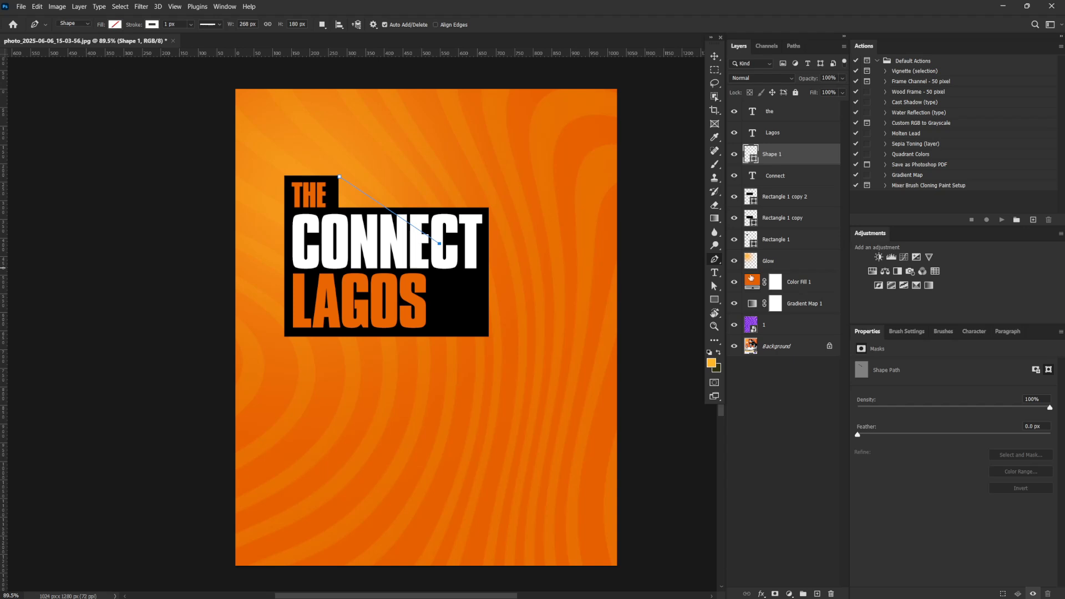
left_click(87, 26)
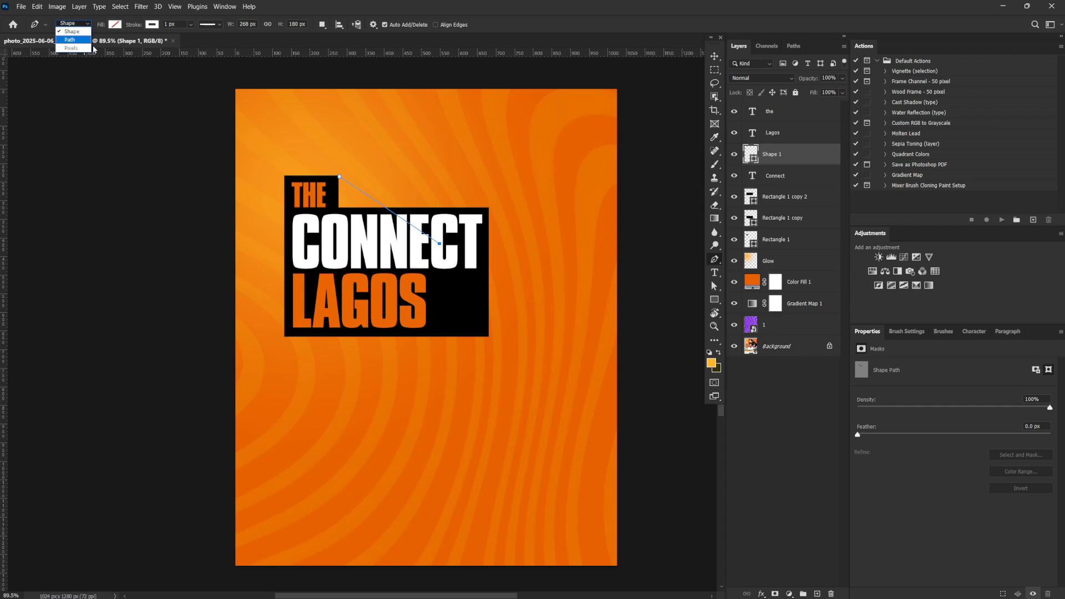
left_click(260, 403)
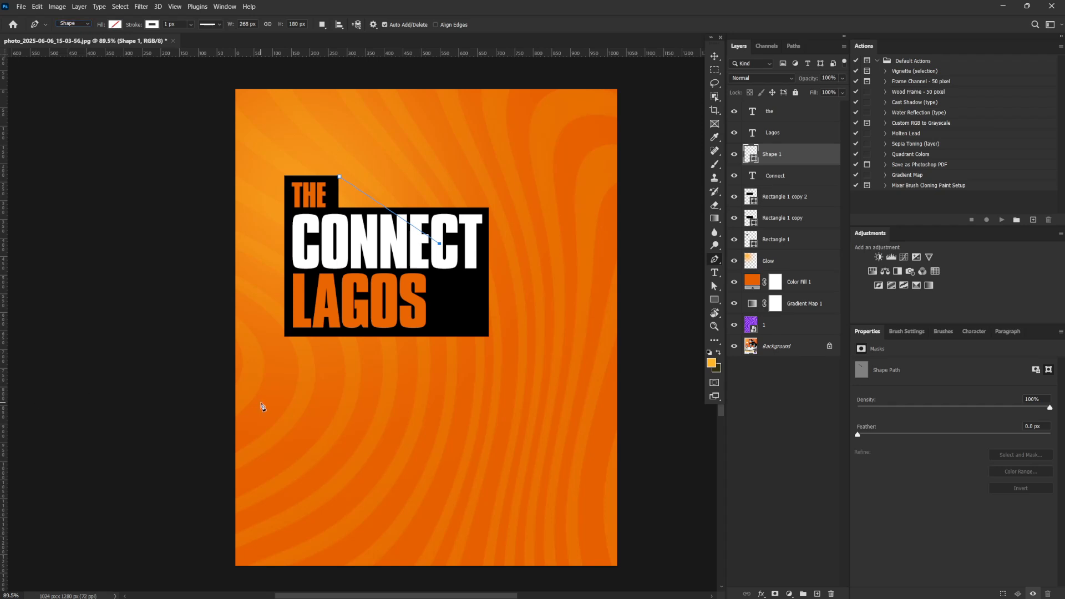
Extend the Pen outline from the "CONNECT" block's upper-right corner past the canvas's right edge and back to its lower-left corner, closing it at the start
left_click(489, 209)
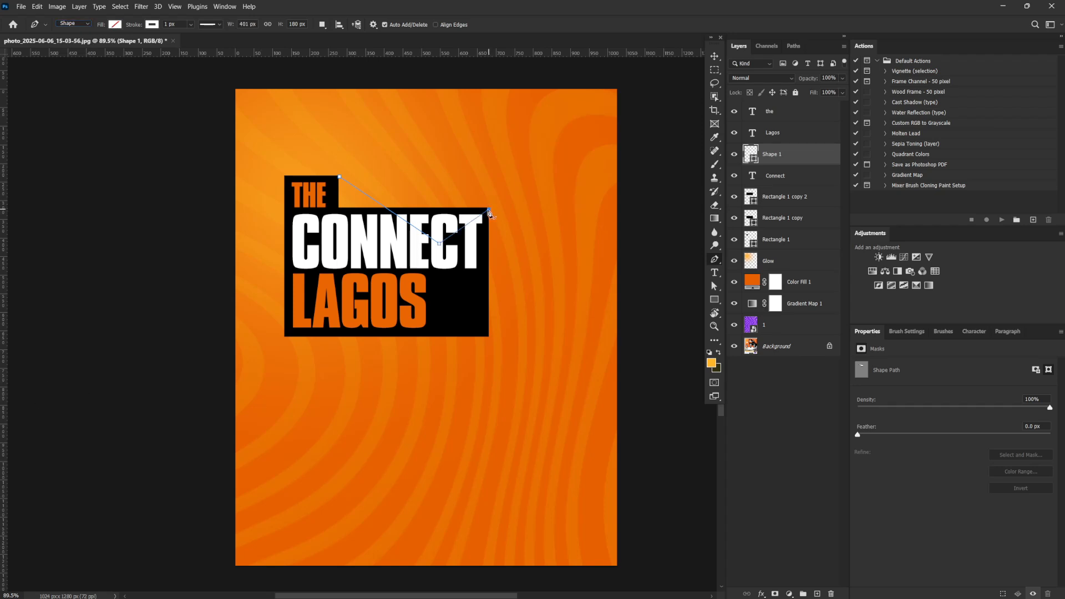
left_click(638, 323)
left_click(633, 486)
left_click(285, 336)
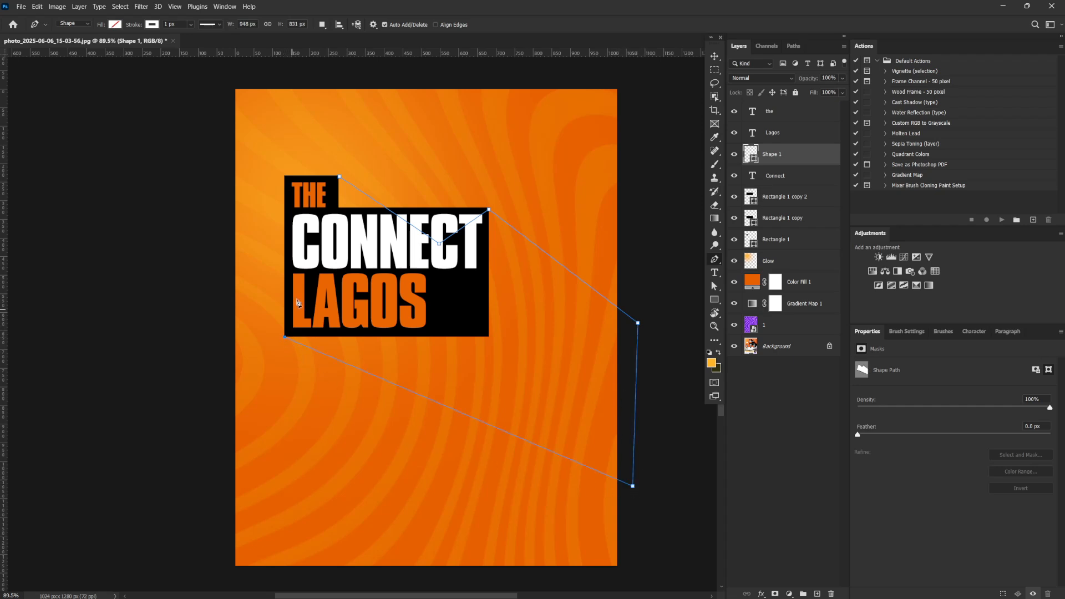
left_click(304, 210)
left_click(339, 178)
Give the Pen shape a black fill with no stroke and move its layer directly beneath Rectangle 1
left_click(151, 24)
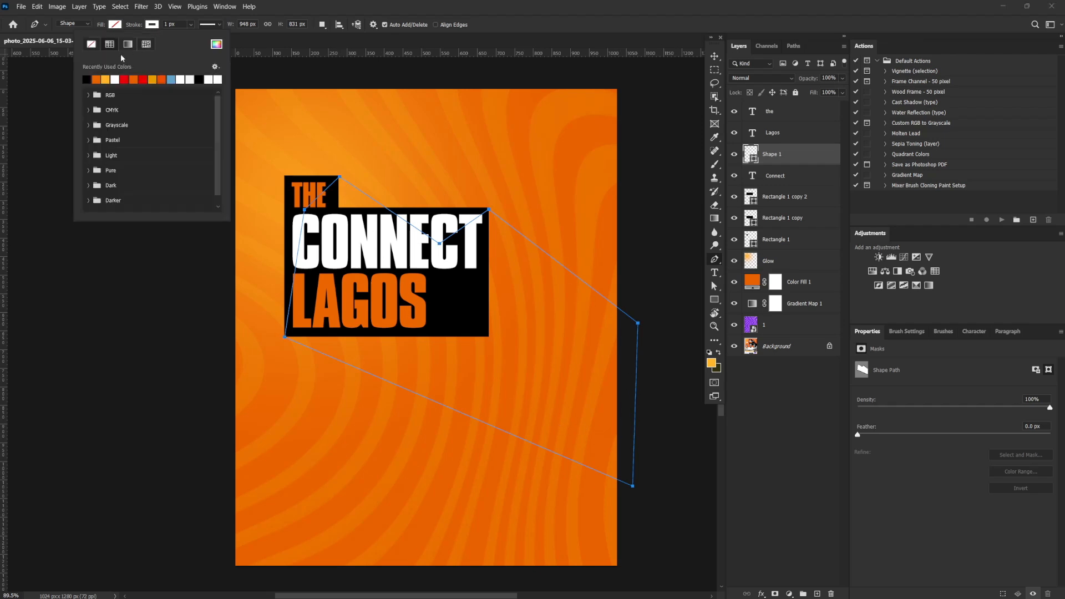
left_click(92, 45)
left_click(115, 25)
left_click(50, 79)
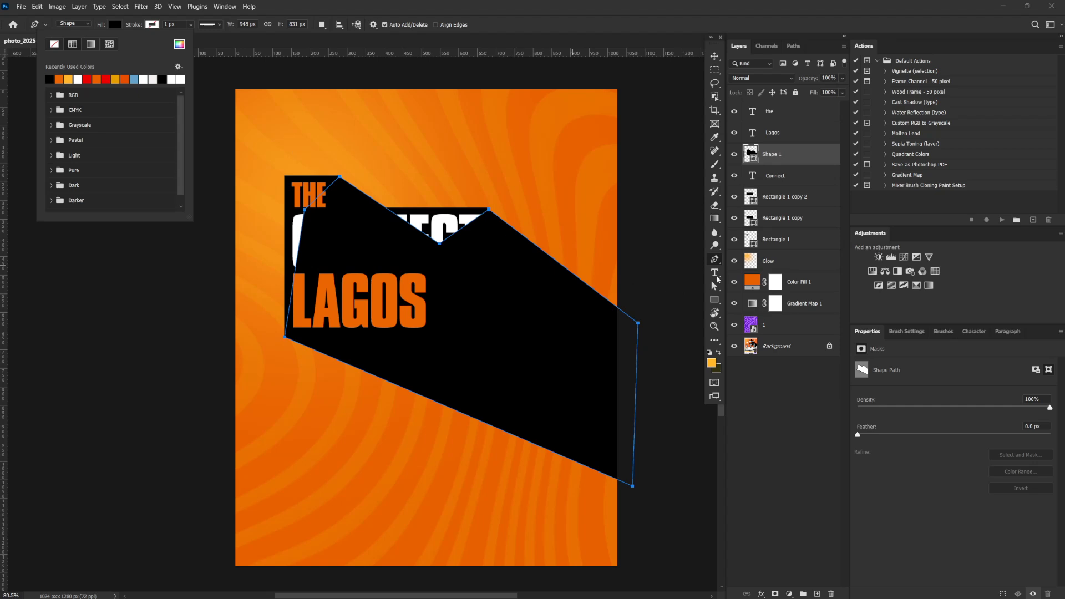
left_click_drag(792, 162, 793, 251)
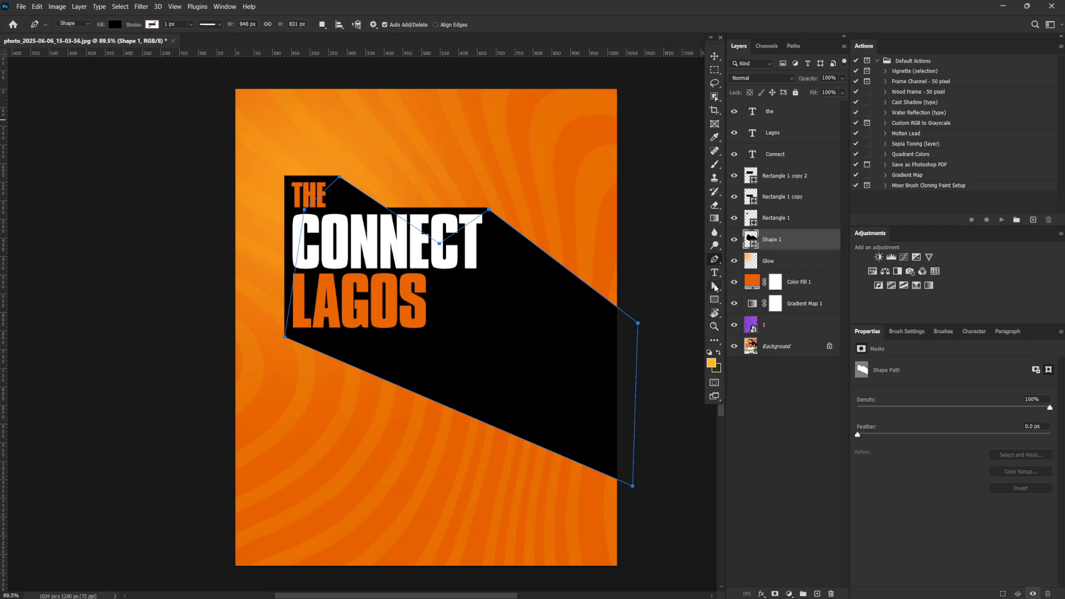
Raise the shape's upper anchor beyond the canvas's right edge and fine-tune the anchor at the "CONNECT" block's upper-right corner with Direct Selection
left_click(714, 287)
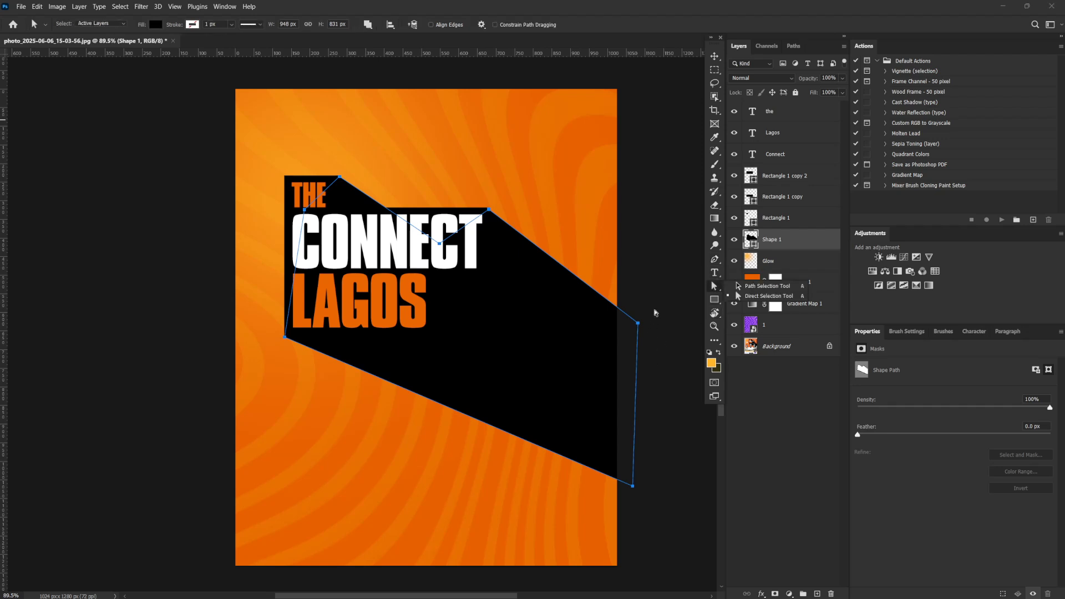
left_click_drag(639, 324, 638, 275)
left_click(644, 254)
left_click(490, 207)
left_click_drag(490, 206, 580, 283)
left_click_drag(476, 248, 478, 217)
left_click_drag(565, 243, 459, 316)
left_click_drag(347, 269, 331, 244)
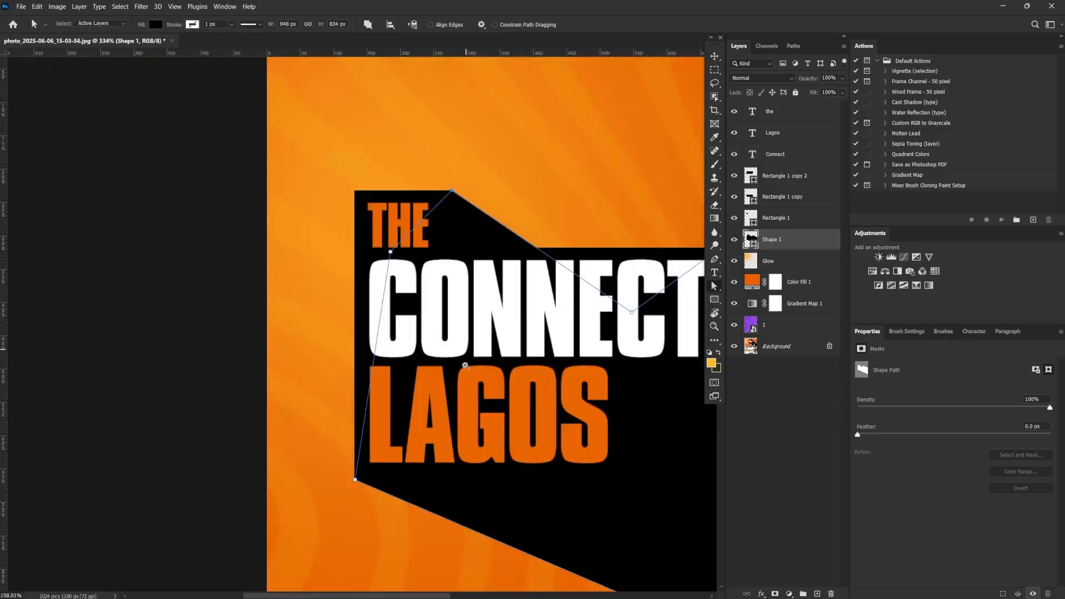
Align the shape's lower-left anchor with the "LAGOS" block's corner and raise its lower-right anchor, giving a shape height of about 801 px
left_click_drag(353, 484, 477, 455)
left_click_drag(407, 354, 403, 346)
left_click_drag(493, 356, 467, 413)
left_click_drag(601, 326, 610, 318)
left_click_drag(625, 476, 626, 464)
left_click(647, 433)
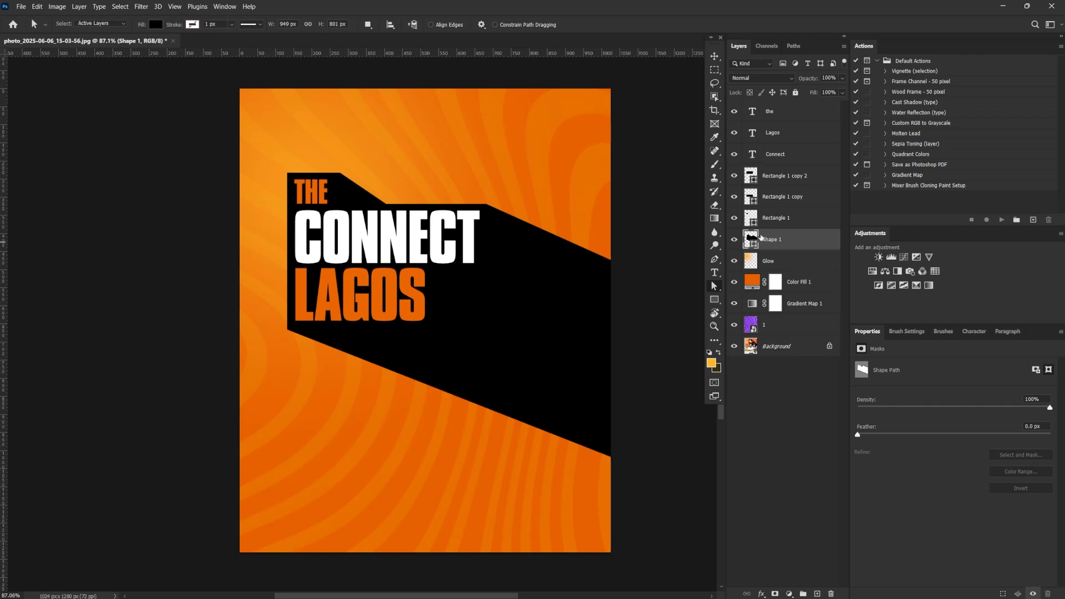
Lower the shape's edge beyond the canvas's right side to steepen the diagonals, giving a shape height of about 1046 px
left_click_drag(638, 381, 631, 431)
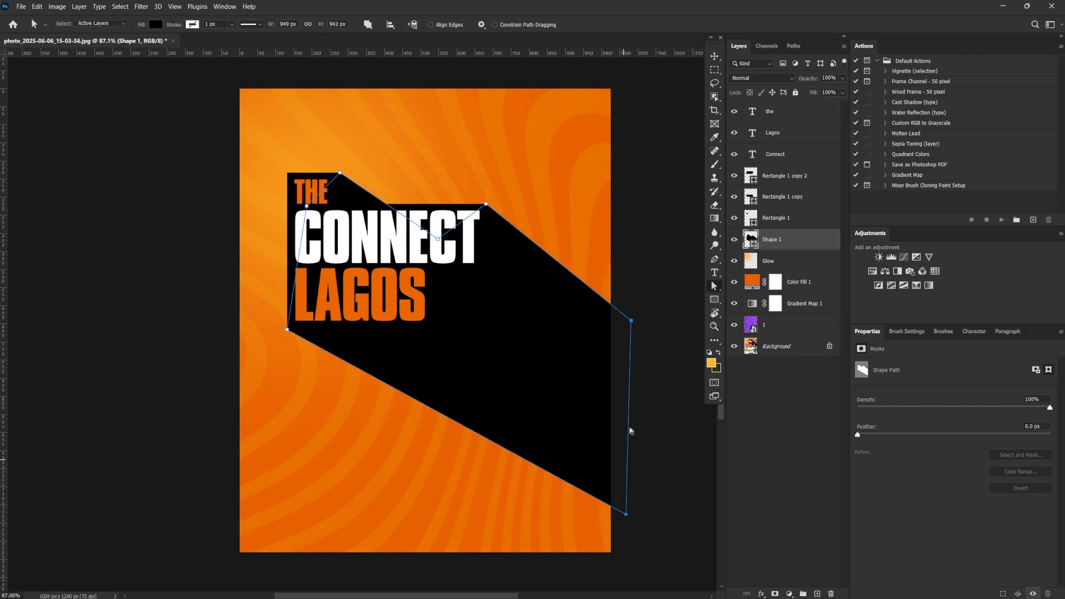
left_click(648, 400)
left_click(626, 514)
left_click_drag(627, 517, 623, 543)
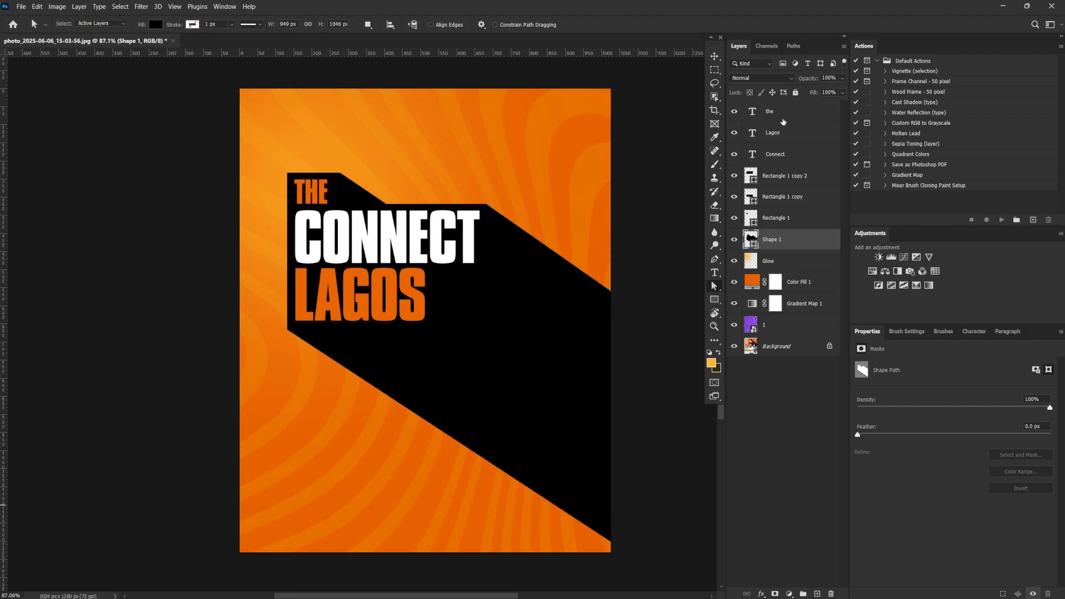
Group all title layers, from the "the" text layer down to Shape 1
key("shift")
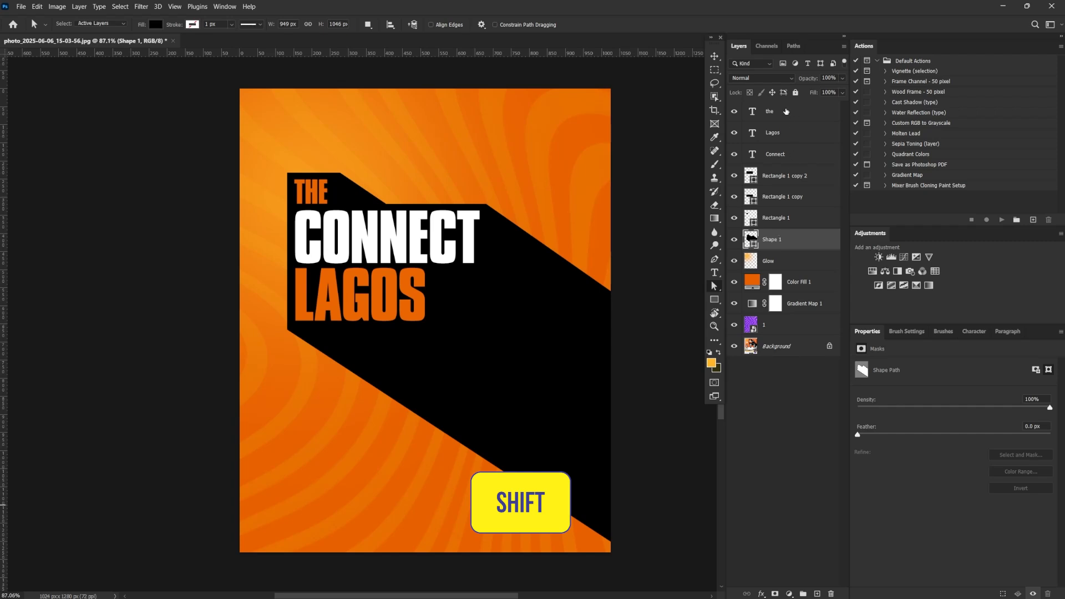
left_click(786, 112, "shift")
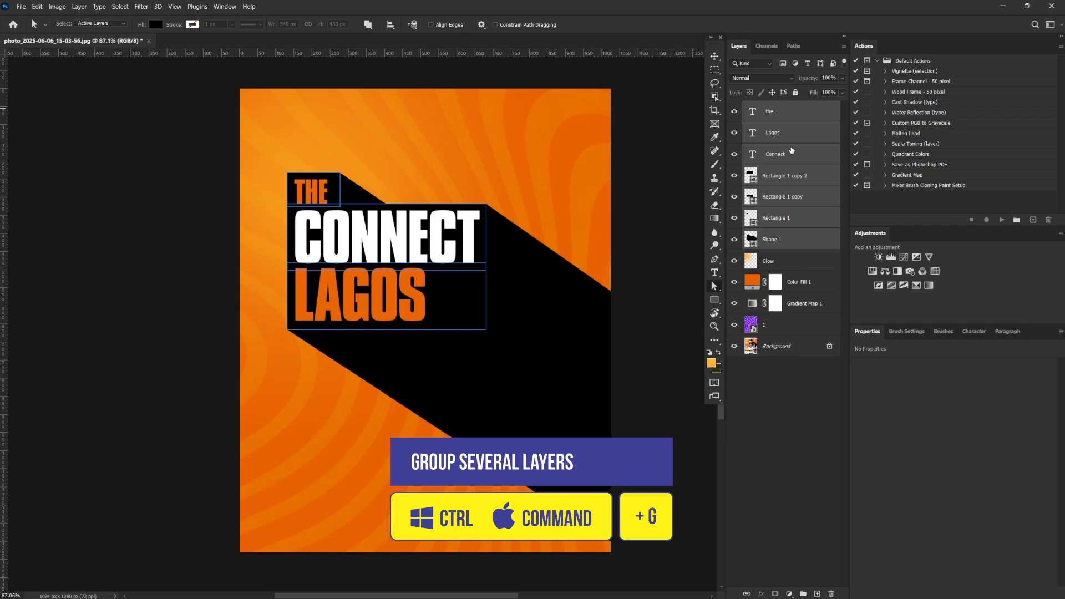
key("ctrl+g")
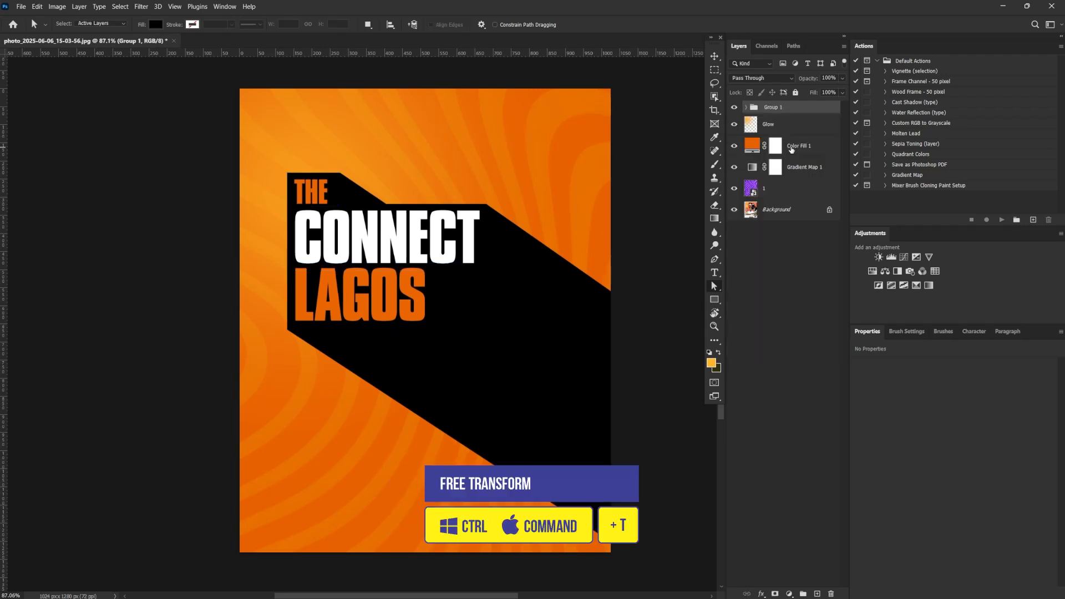
Enlarge the title group with Free Transform and move it up toward the canvas's upper-left corner
key("ctrl+t")
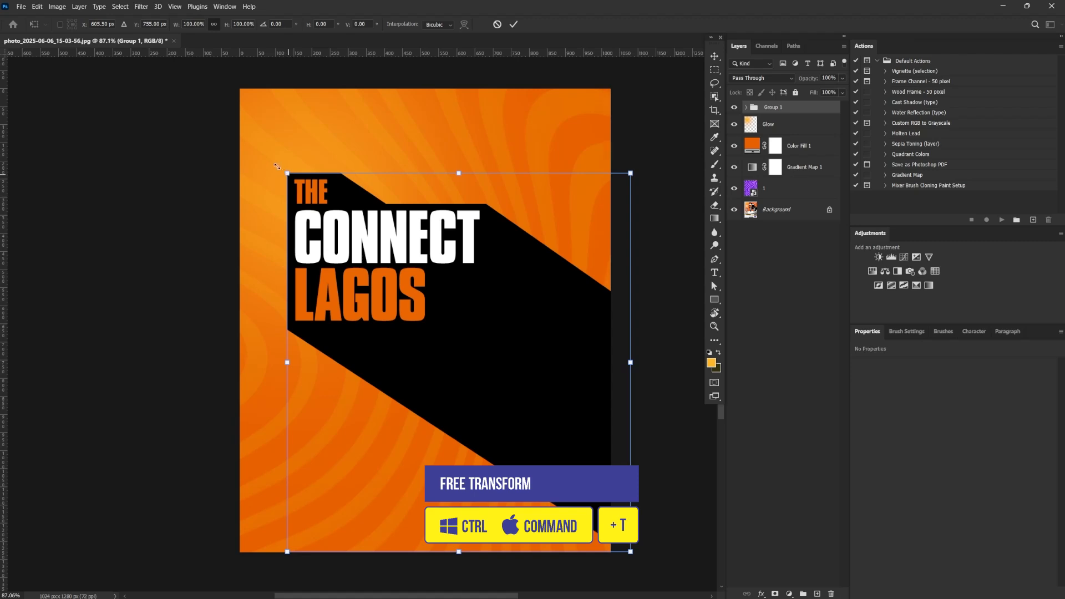
left_click_drag(287, 173, 265, 149)
left_click_drag(532, 315, 528, 278)
key("Return")
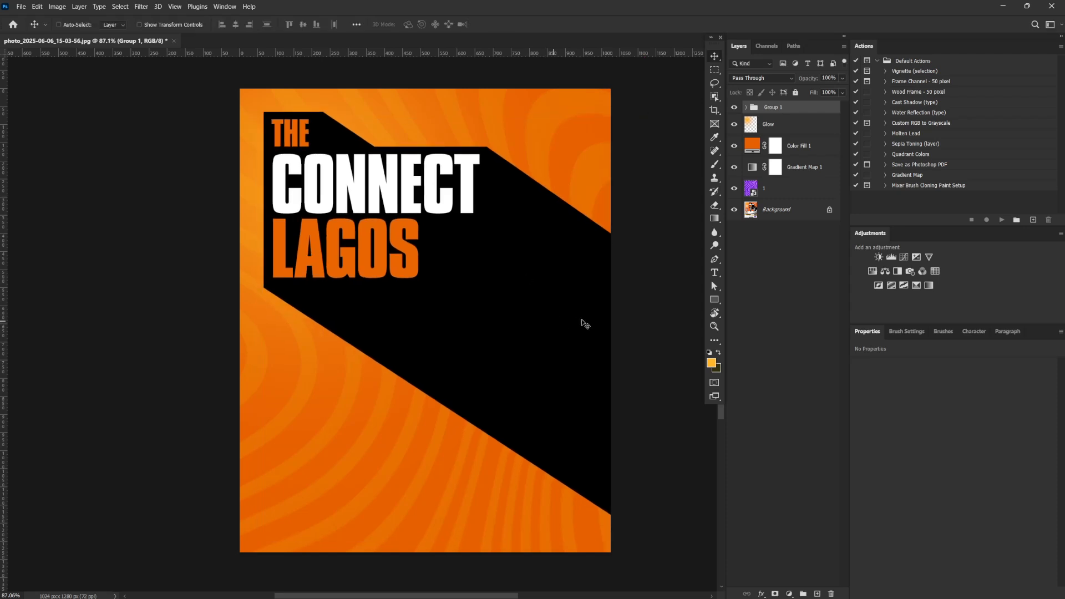
Rename the title group as Title
double_click(768, 107)
type("Title")
key("Return")
Group the layers from Glow down to layer 1 and name the group BG
left_click(797, 129)
left_click(785, 189, "shift")
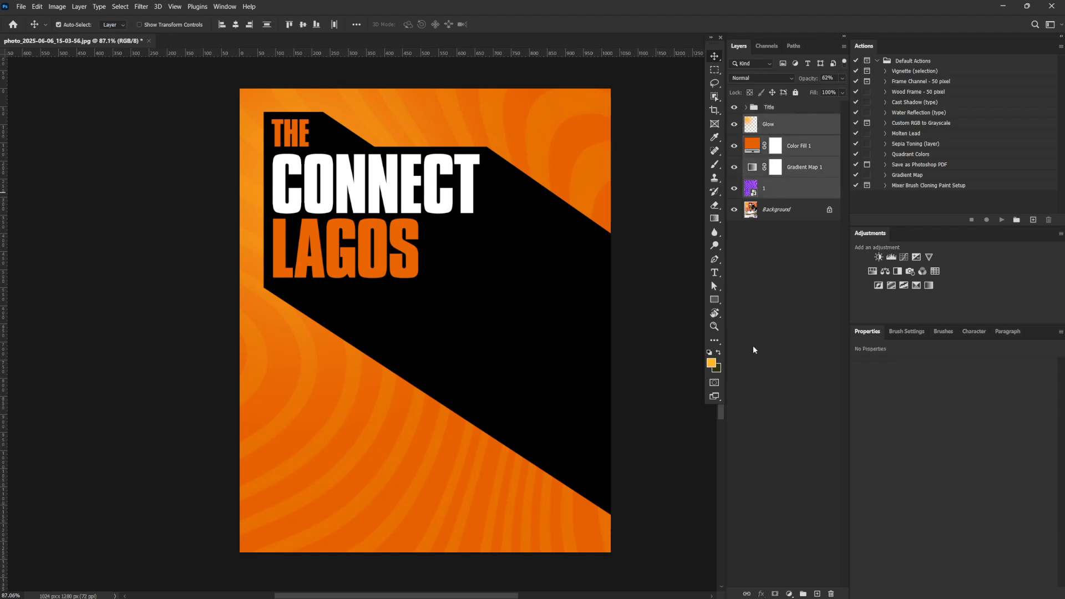
key("ctrl+g")
double_click(773, 121)
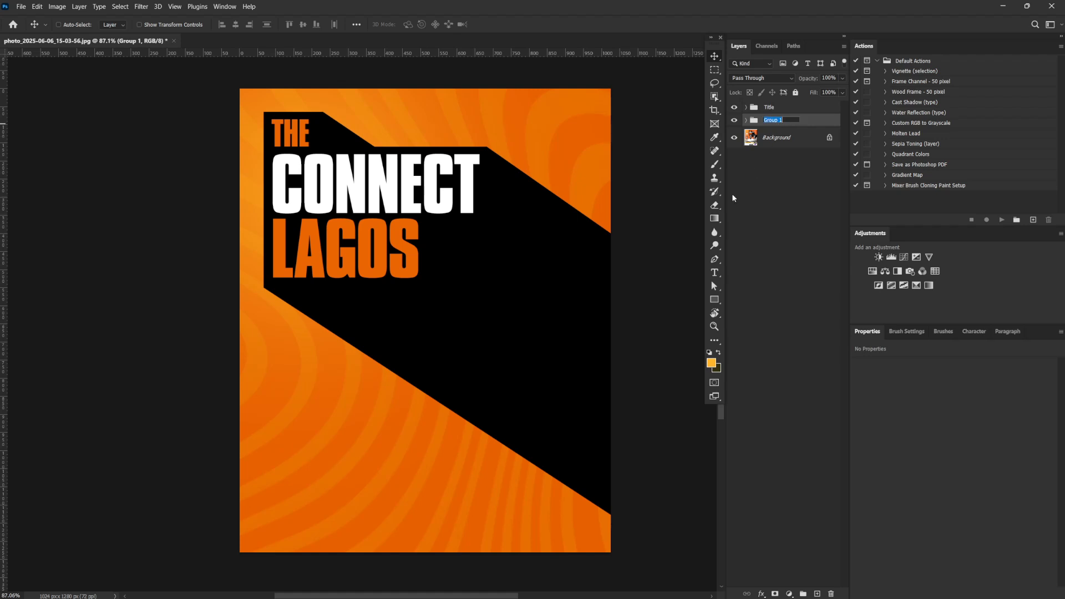
type("BG")
Draw a circle about 176 px wide beside "LAGOS", above the Title group, and fill it with the recent yellow-orange color
left_click(798, 109)
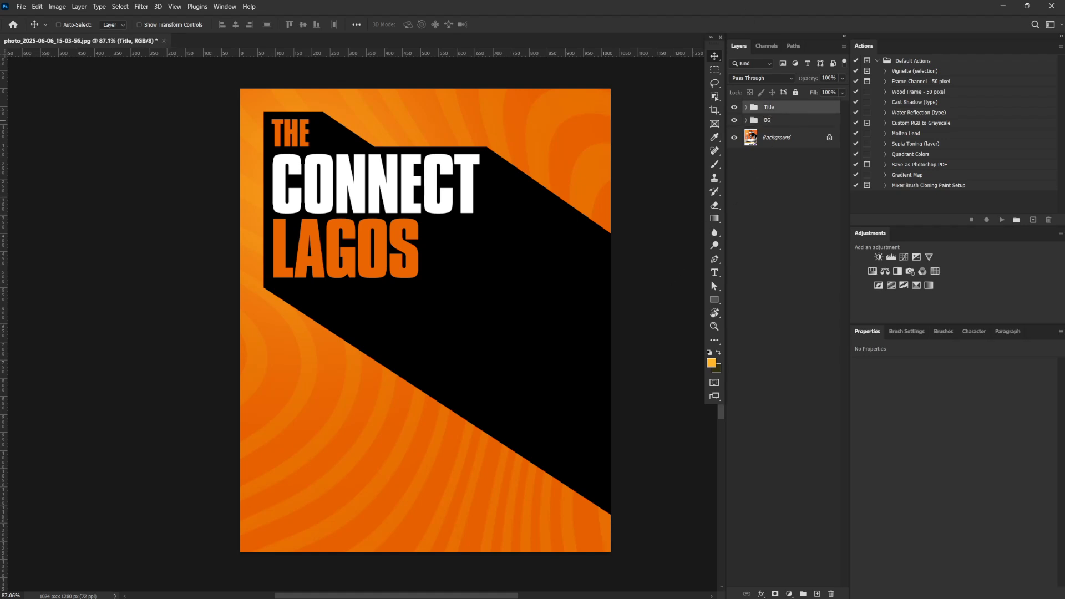
left_click(714, 300)
right_click(715, 300)
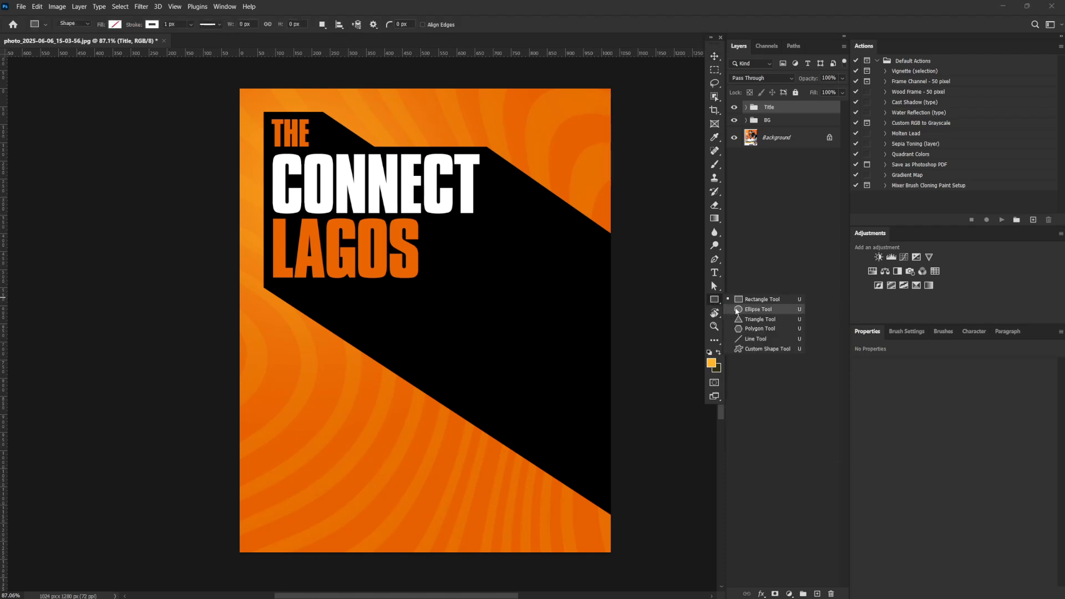
left_click(755, 309)
left_click_drag(425, 217, 489, 285)
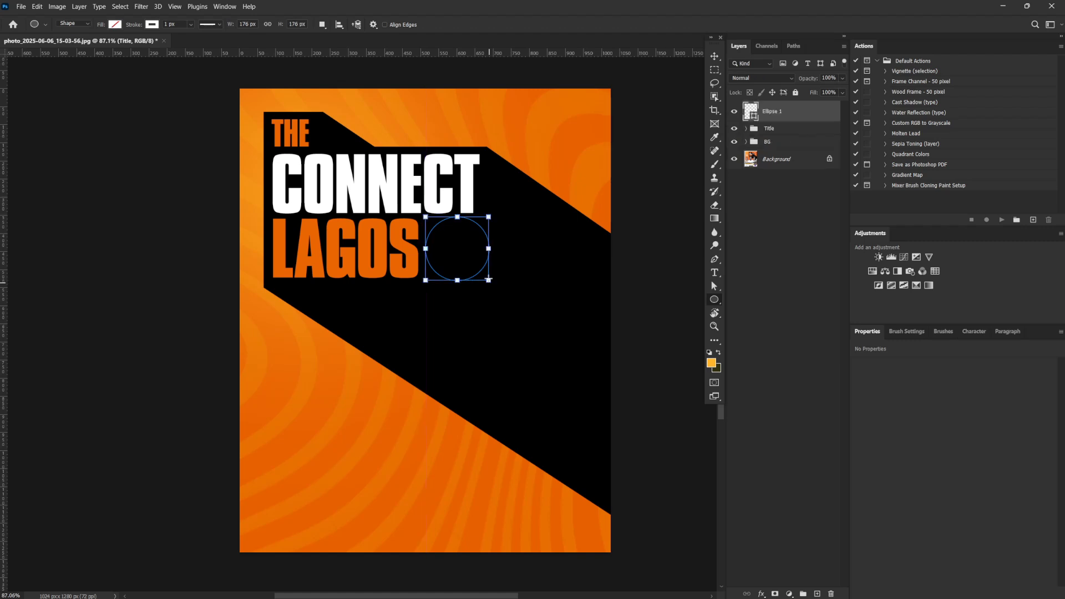
left_click(887, 441)
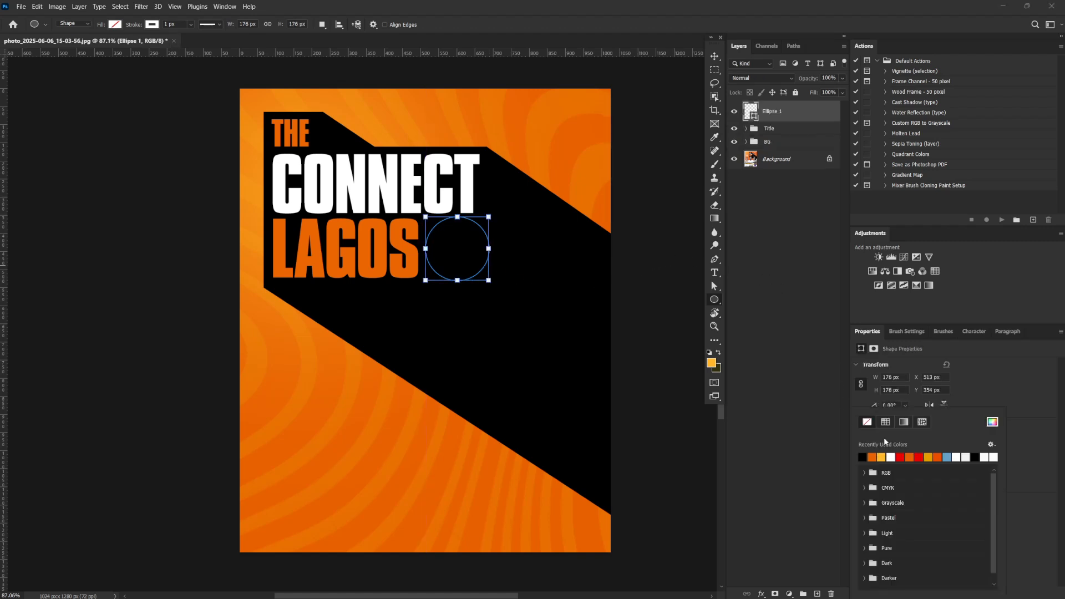
left_click(884, 457)
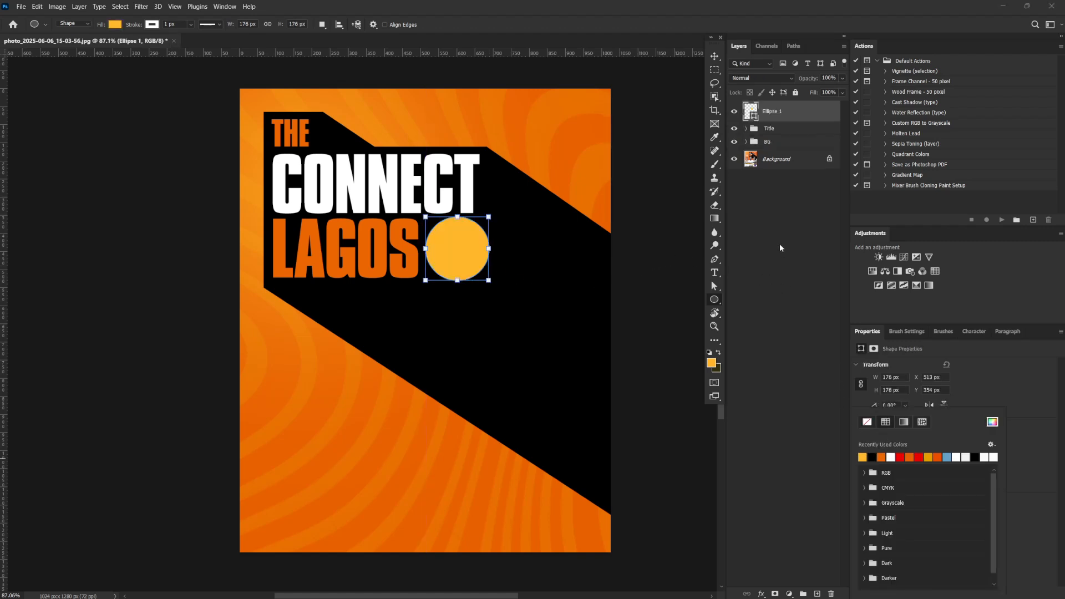
Add the text "JULY 6TH" on two lines in the black area below the yellow-orange circle
left_click(784, 114)
key("t")
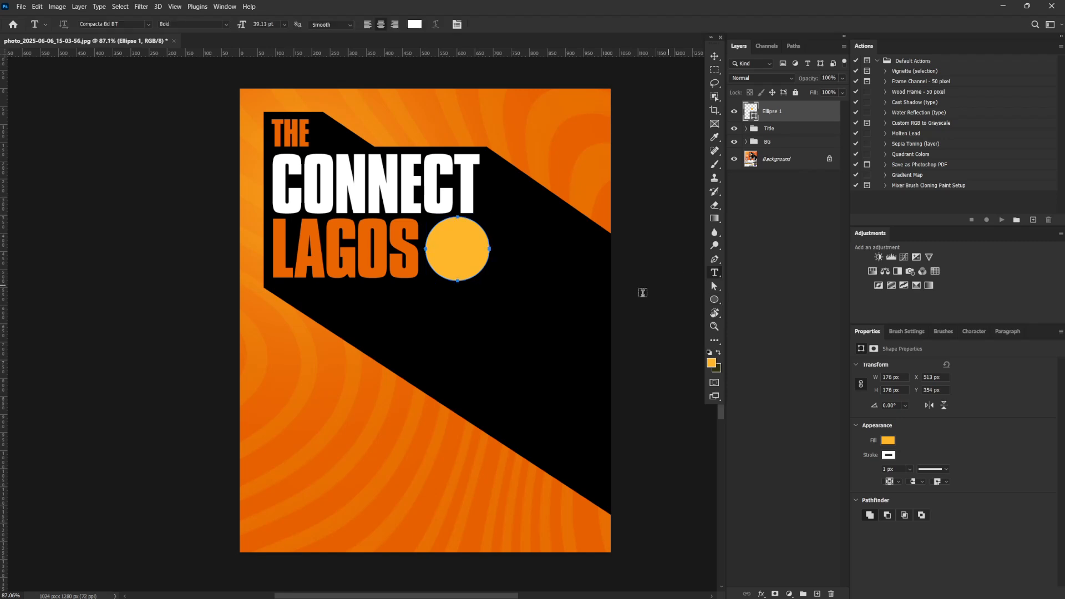
left_click(481, 335)
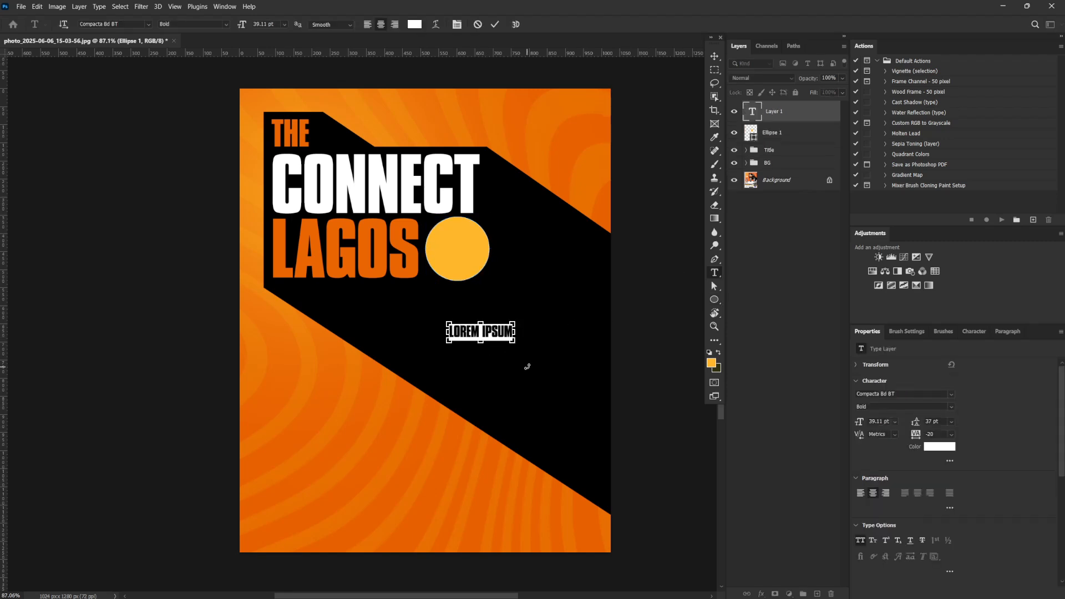
type("JULY 6TH")
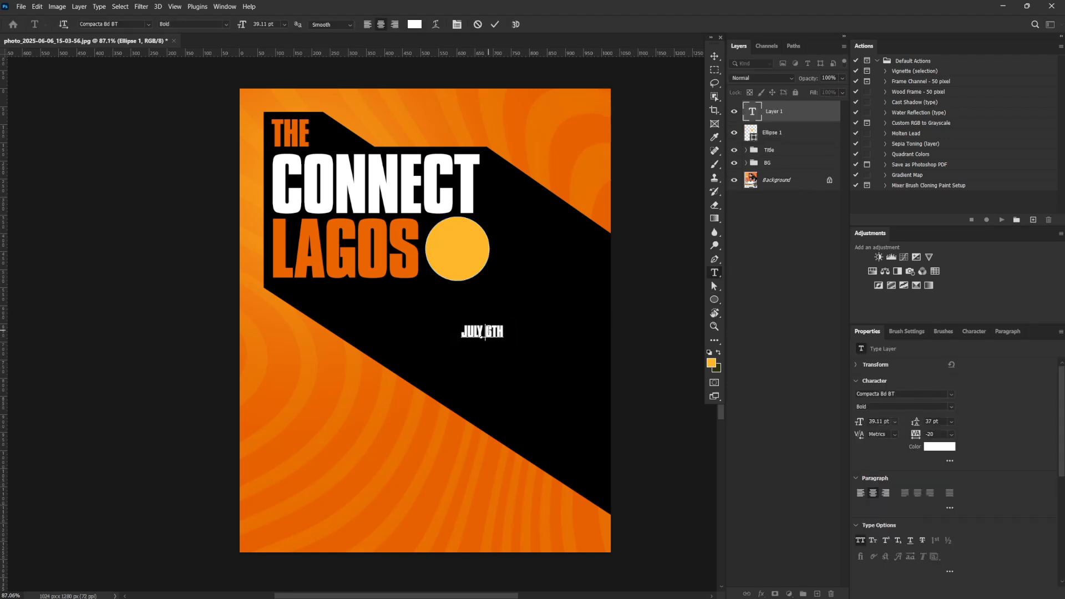
left_click(483, 334)
key("Return")
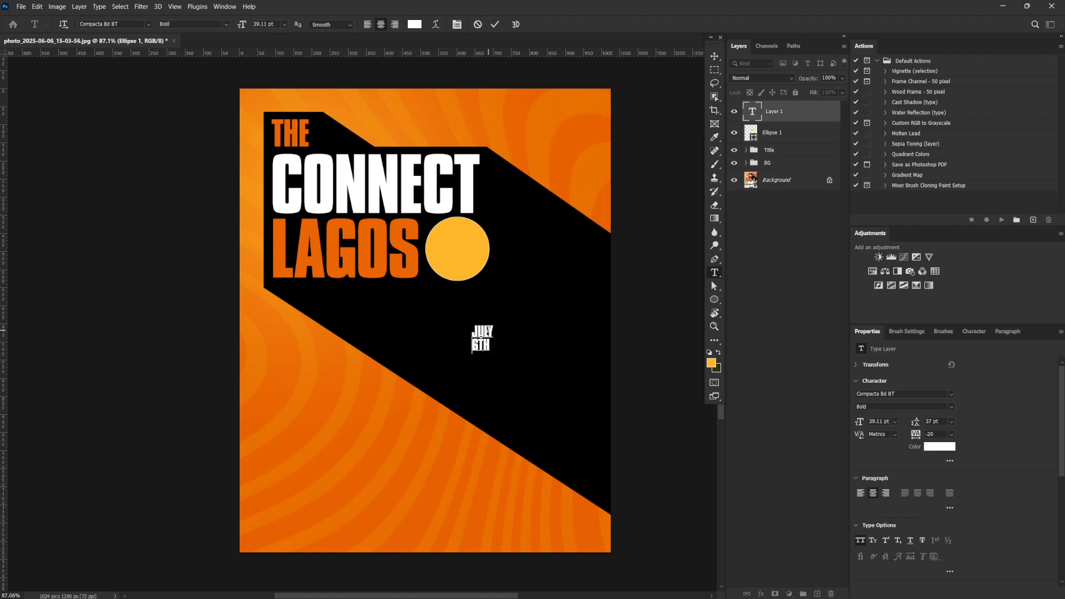
Turn off All Caps for the date text so it reads "July 6th", and commit the text
key("ctrl+a")
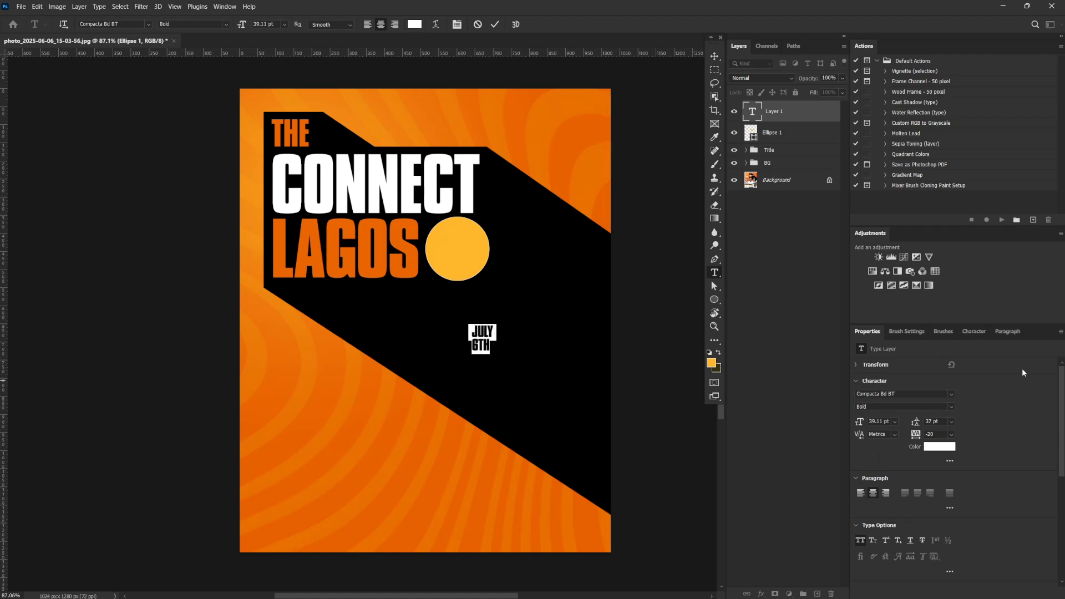
left_click(860, 541)
left_click(472, 330)
left_click(491, 332)
key("ctrl+a")
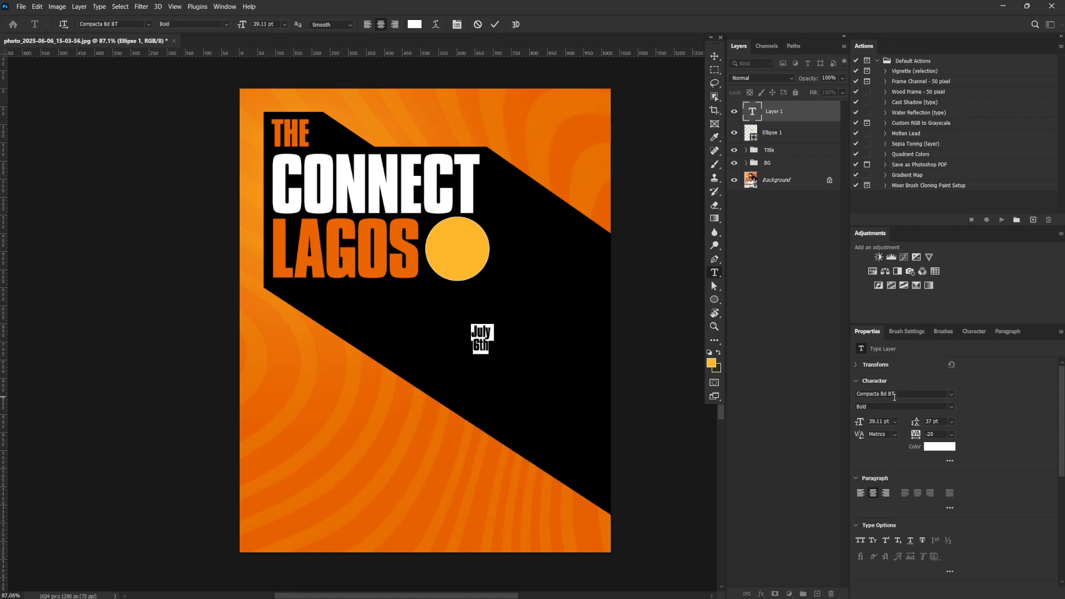
left_click(715, 56)
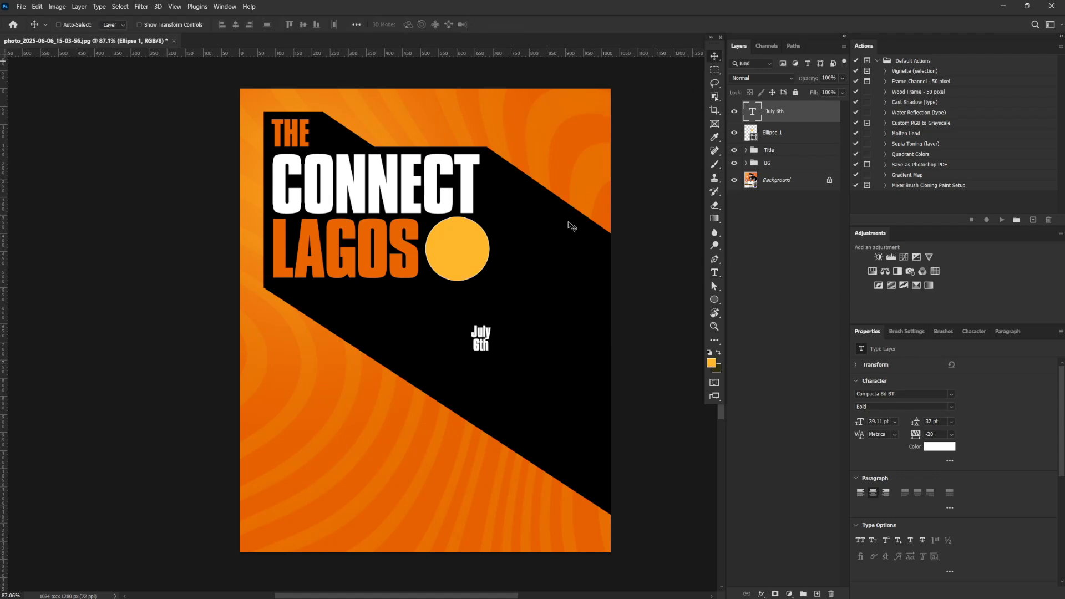
Center the date text on the yellow-orange circle and set its font to Compacta Blk BT
left_click_drag(510, 337, 484, 250)
left_click(906, 393)
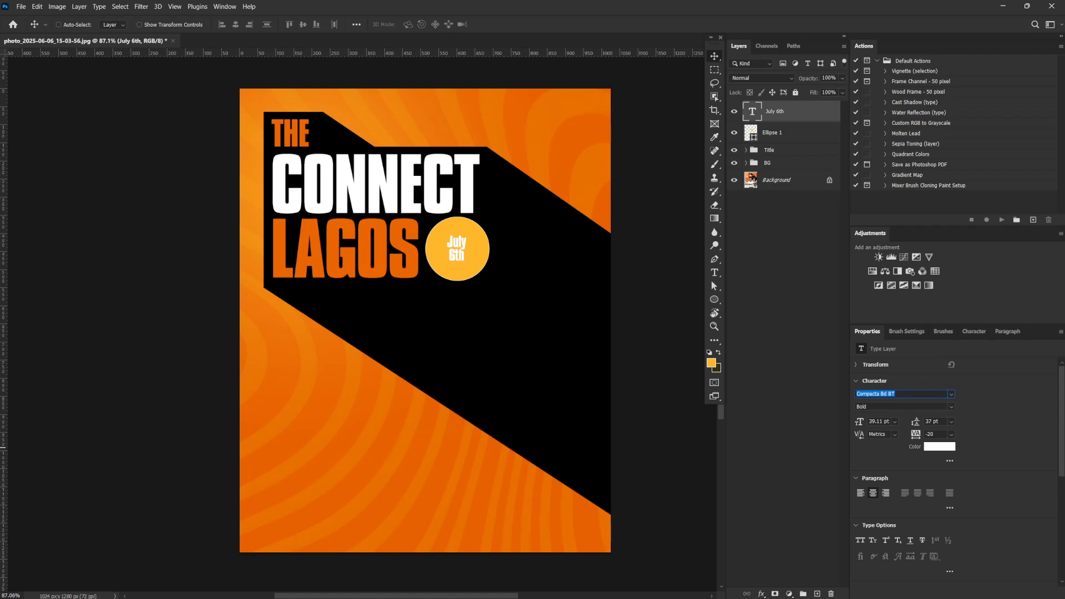
type("compact")
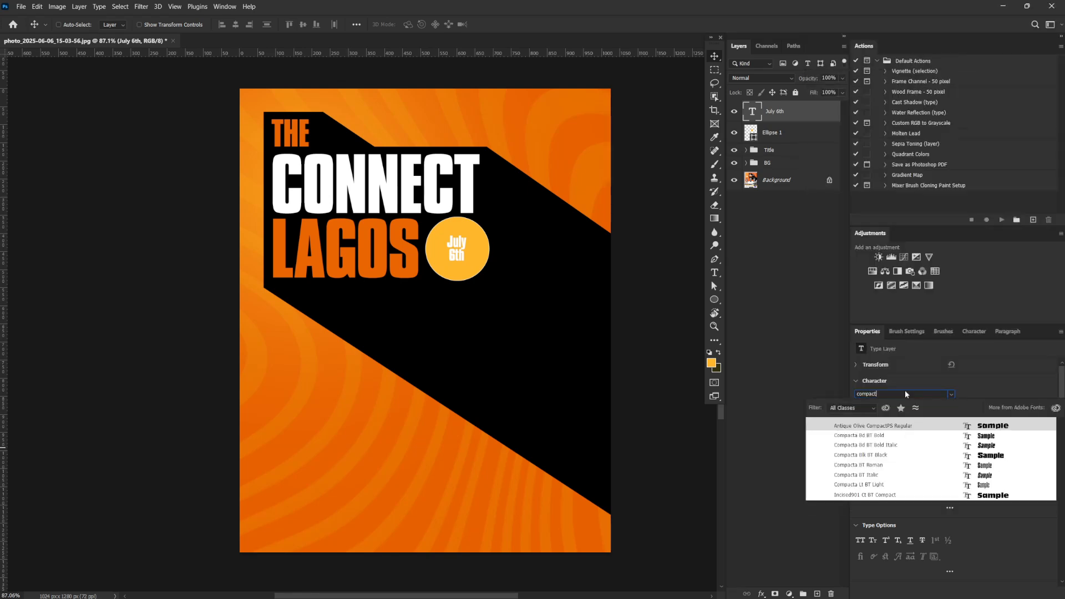
key("Down")
key("Down")
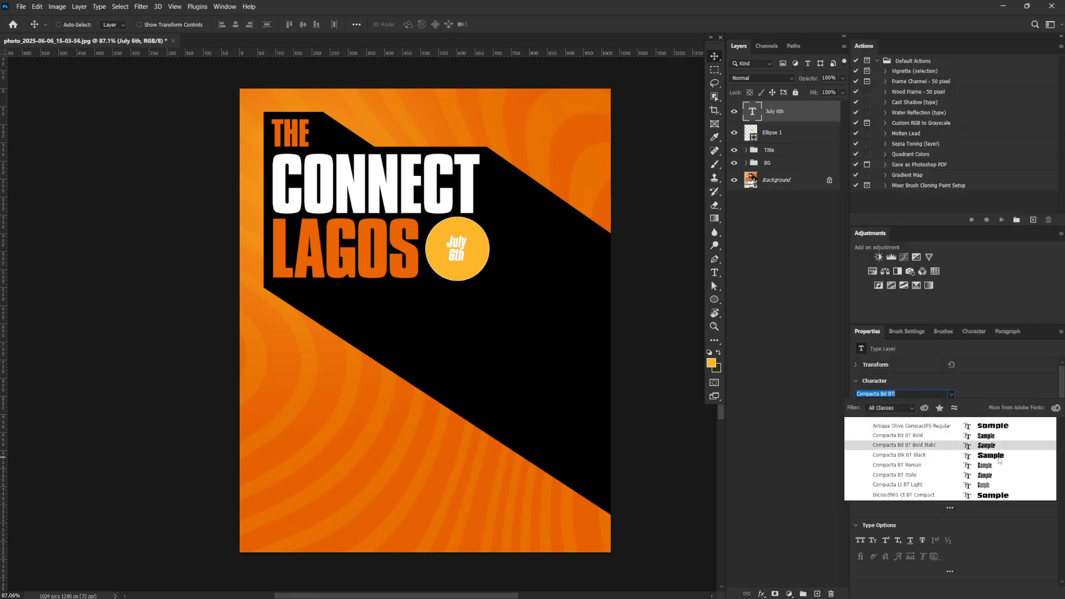
left_click(996, 458)
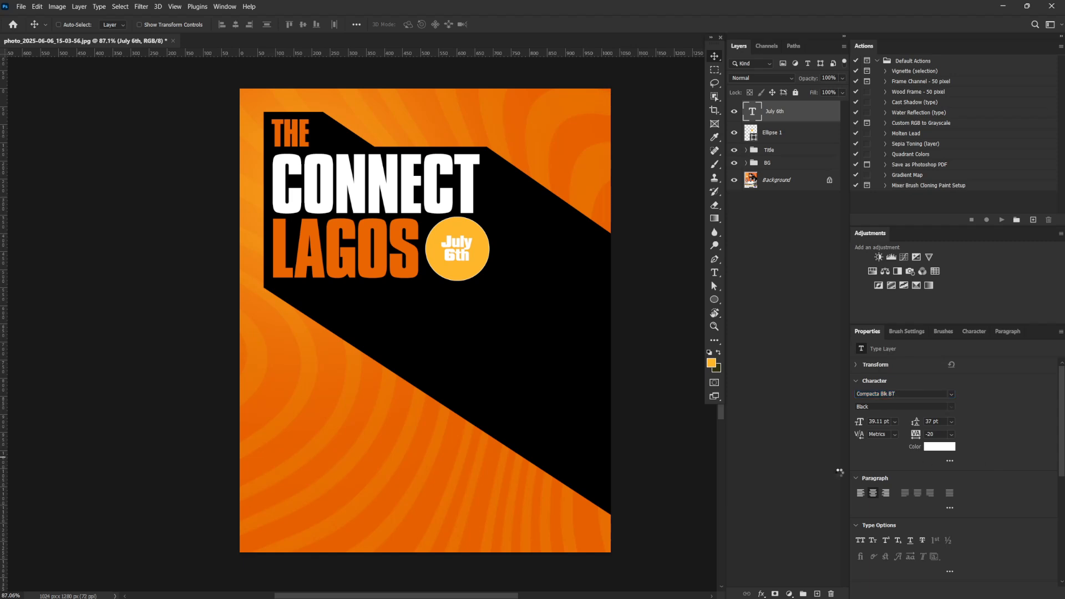
Enlarge the date text to about 140% (54.6 pt) on the circle and change its color to black (000000)
key("ctrl+t")
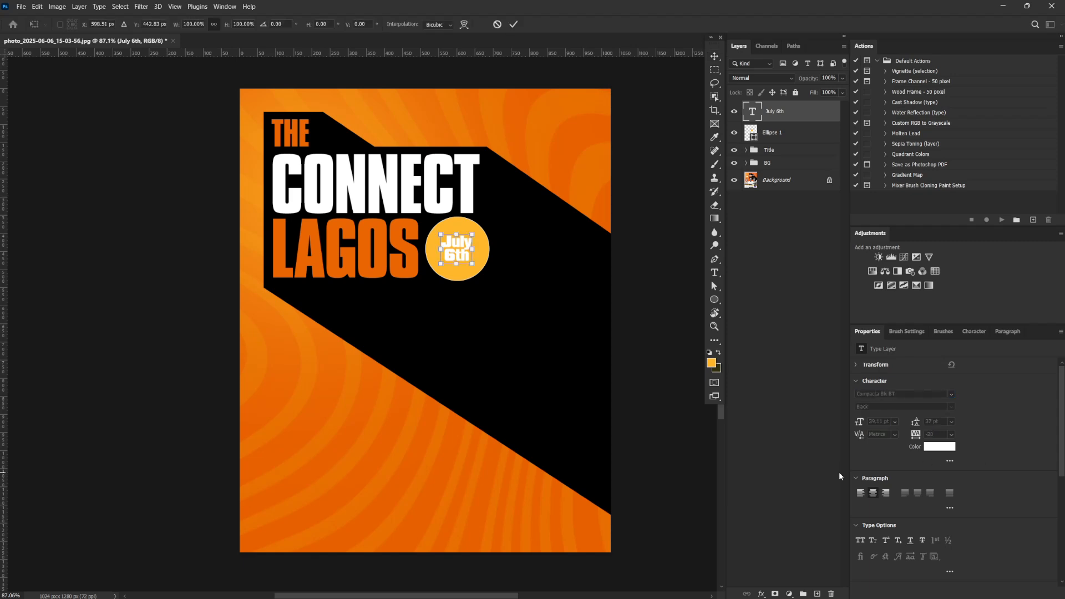
left_click_drag(474, 233, 480, 227)
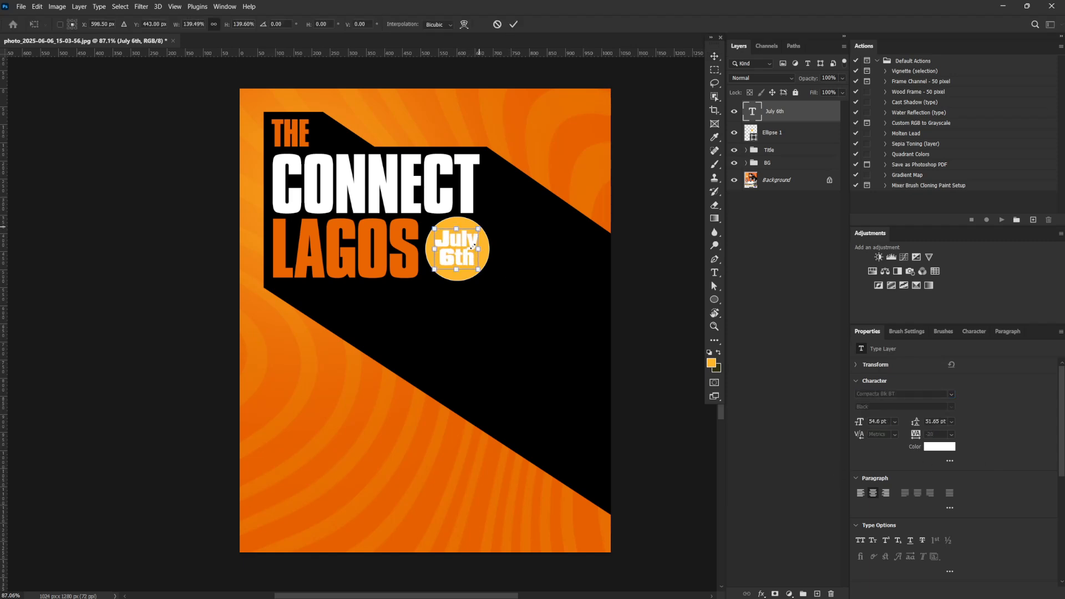
key("Return")
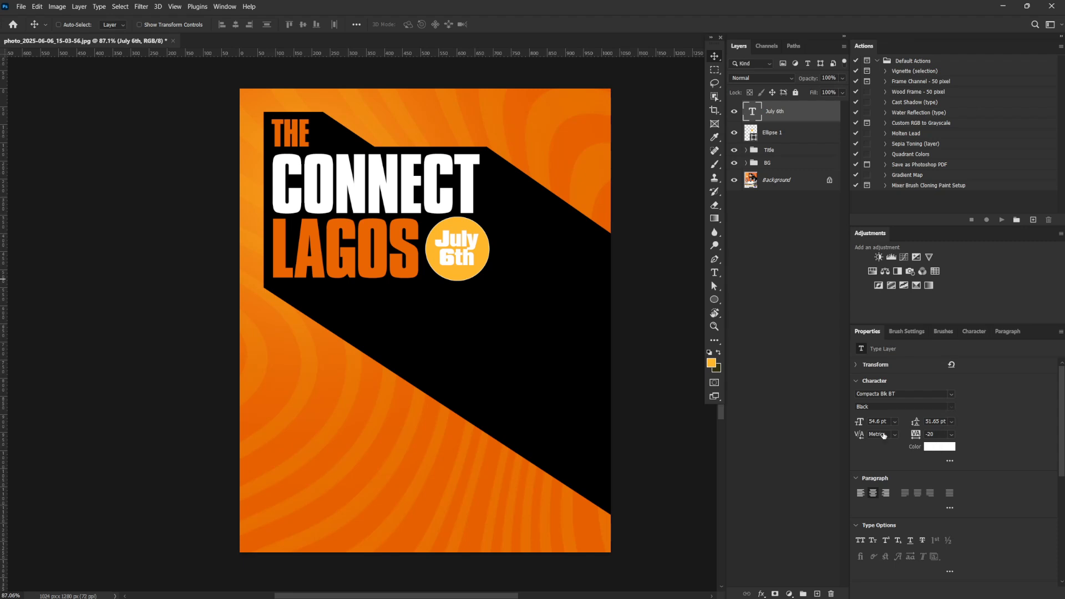
left_click(939, 446)
left_click(504, 305)
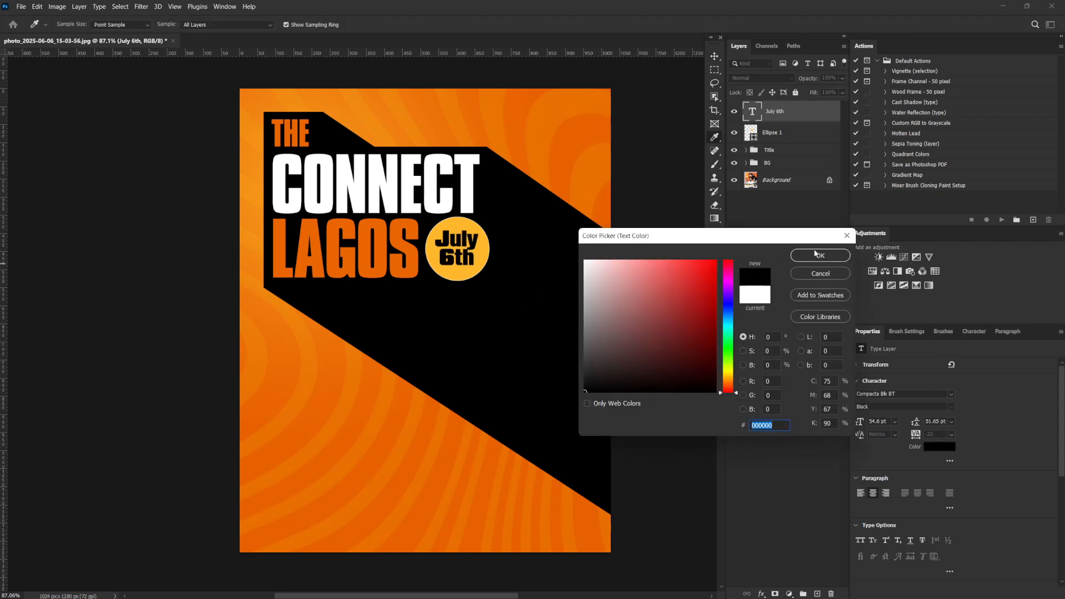
left_click(816, 254)
Remove the stroke from the yellow-orange circle behind the date
left_click(772, 132)
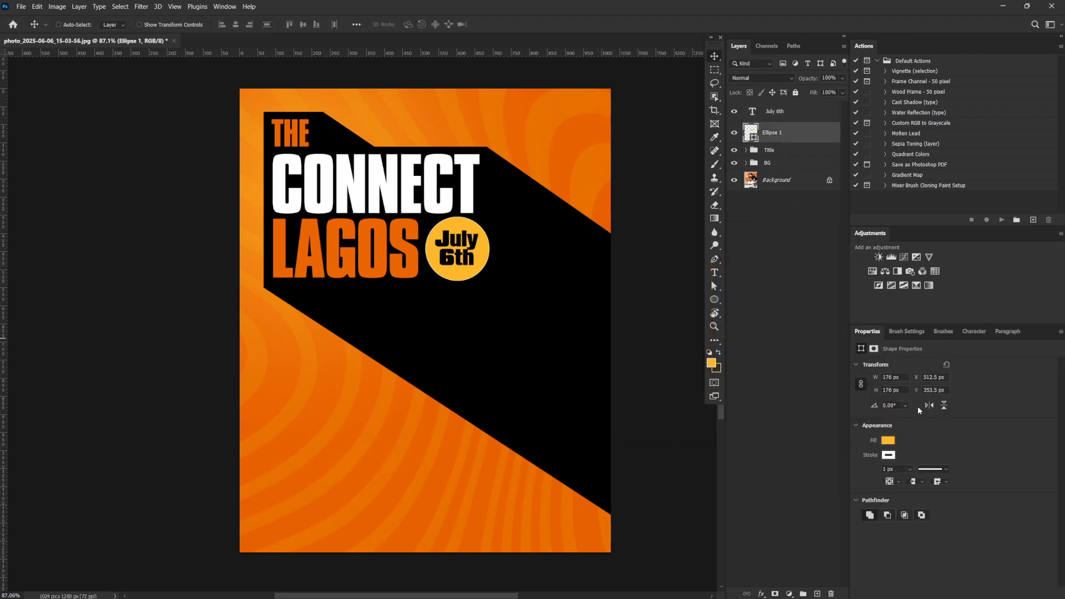
left_click(890, 455)
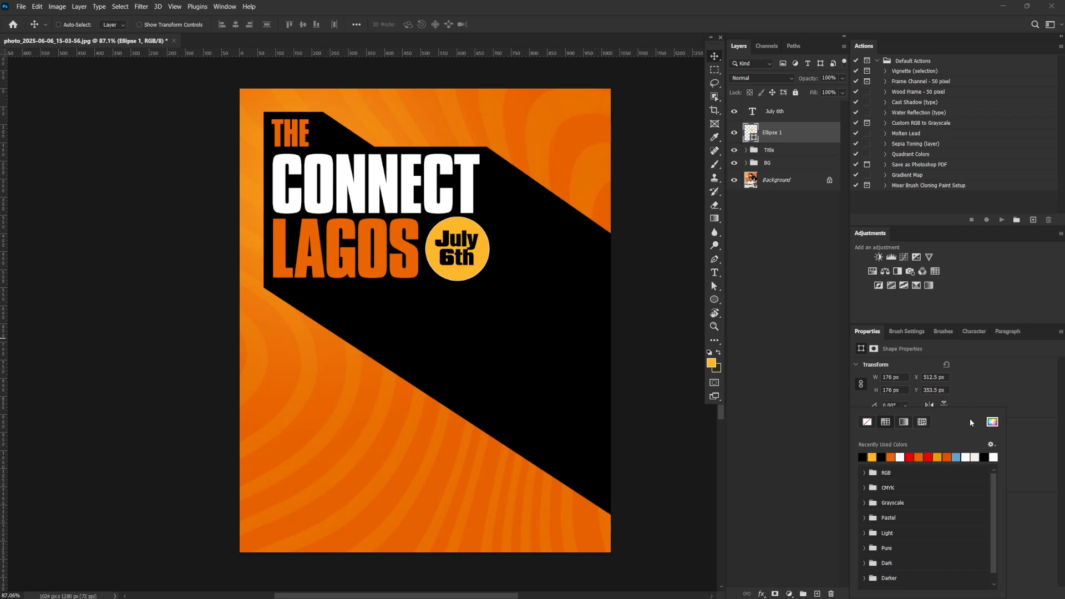
left_click(870, 423)
left_click(791, 134)
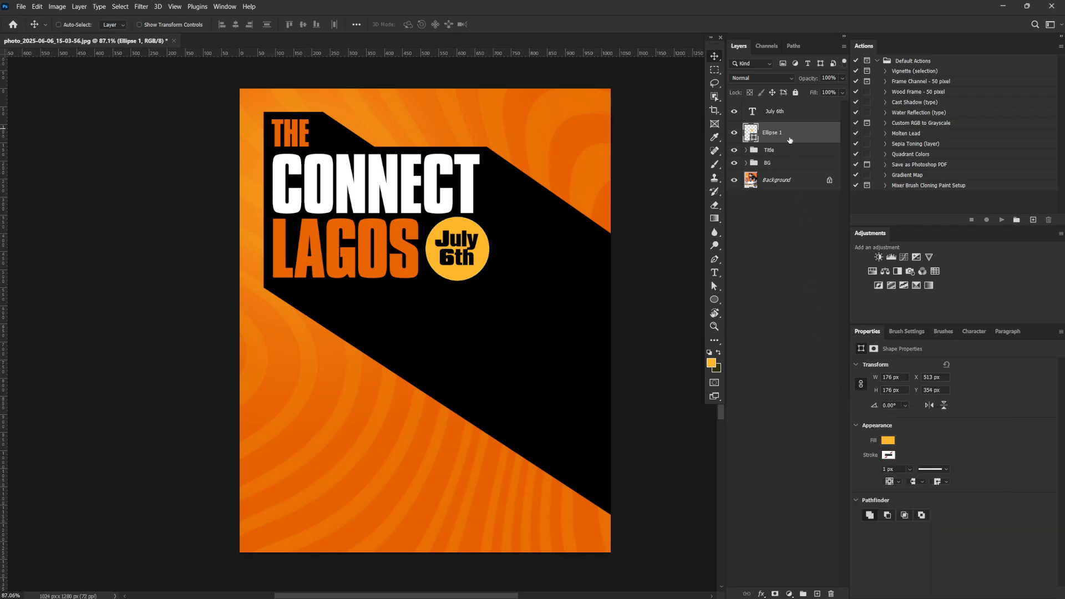
Duplicate the yellow-orange circle and give the copy a black 2 px stroke
left_click_drag(800, 136, 818, 593)
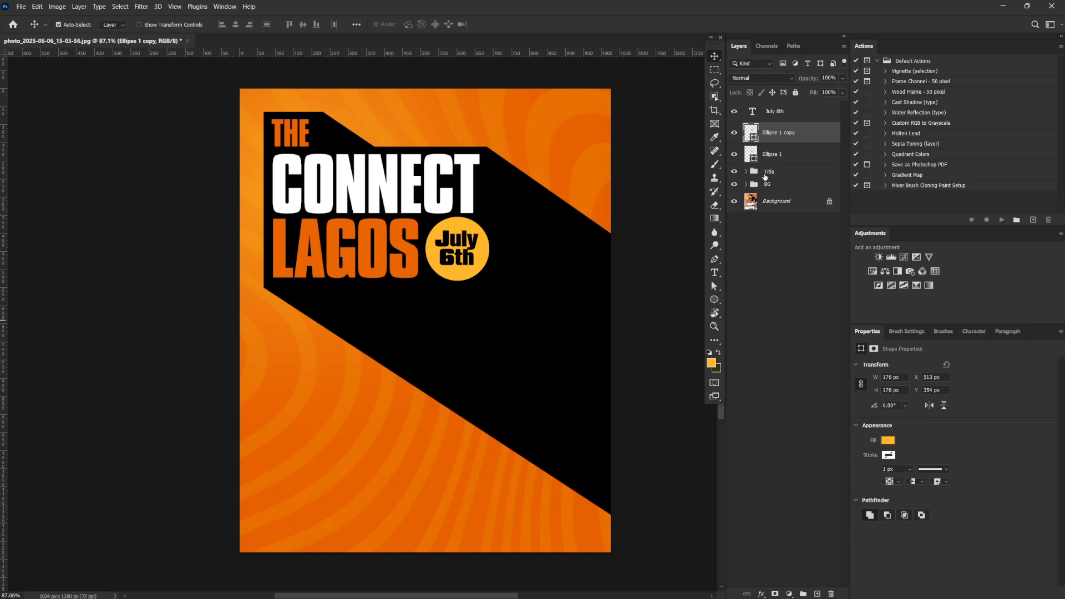
left_click(891, 455)
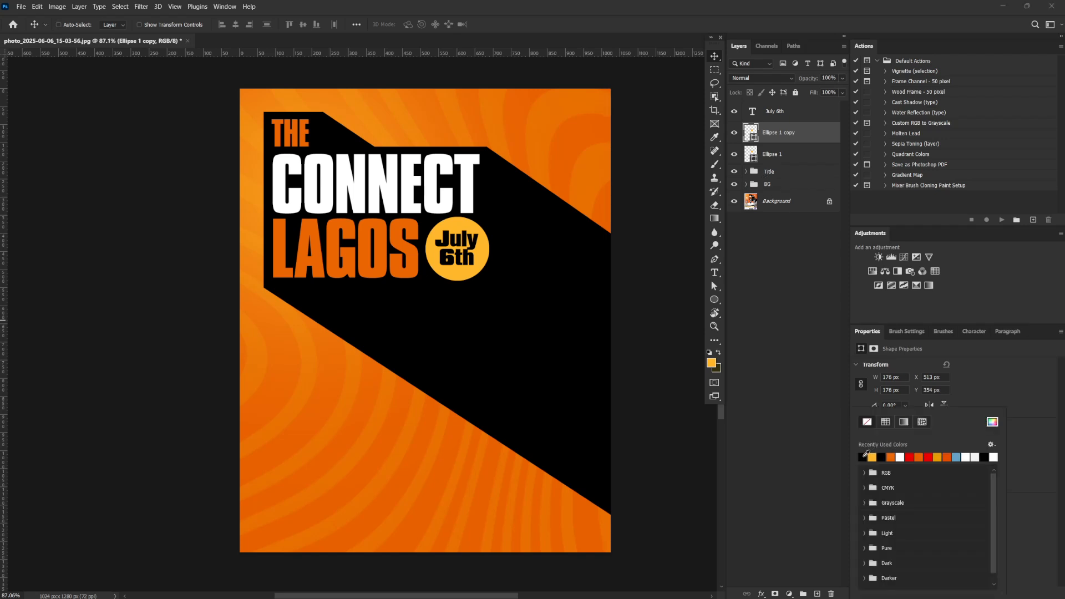
left_click(800, 141)
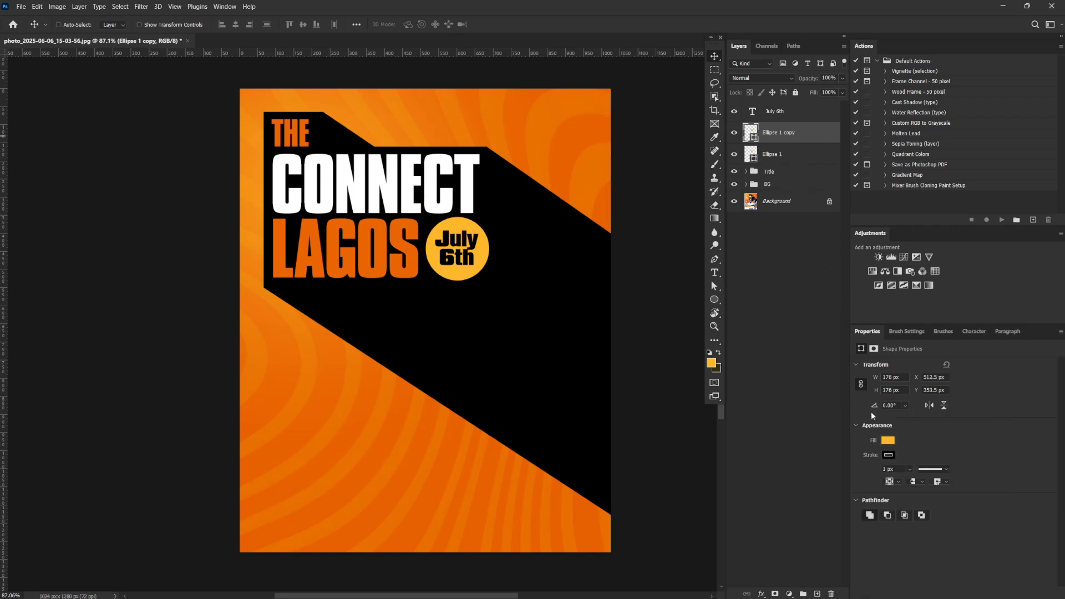
left_click(901, 469)
type("2")
key("Return")
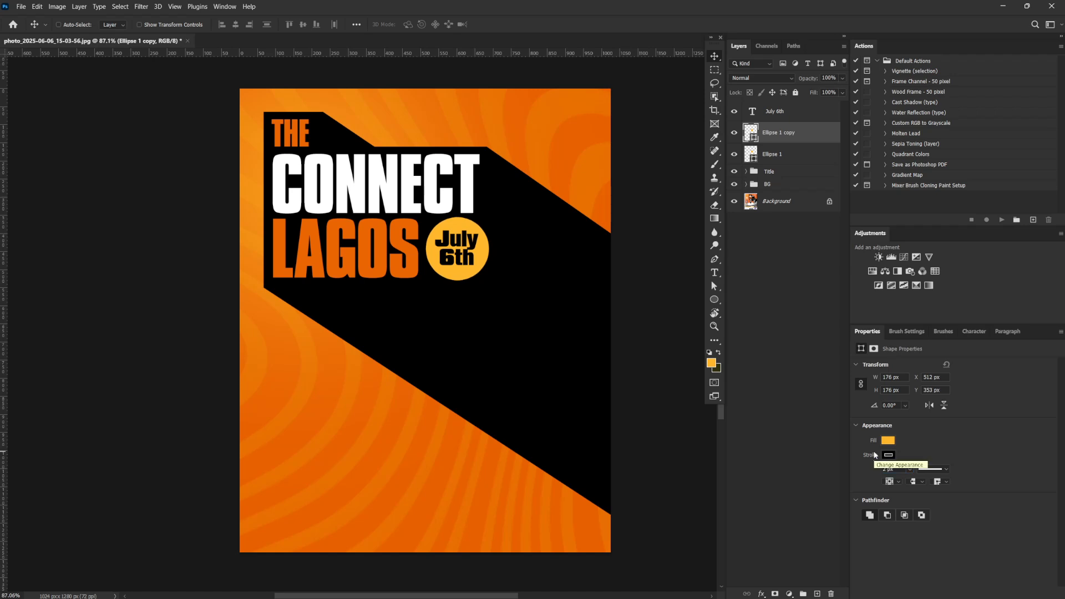
Scale the black-stroked circle copy down to about 86.5% around its center to form an inner ring
key("ctrl+t")
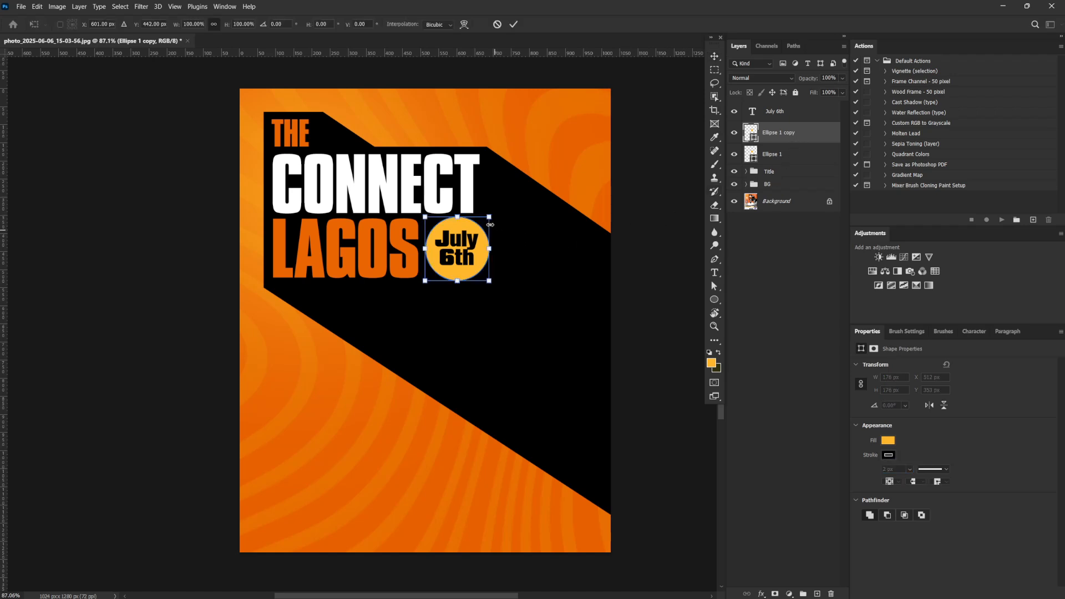
left_click_drag(490, 217, 486, 220)
key("Return")
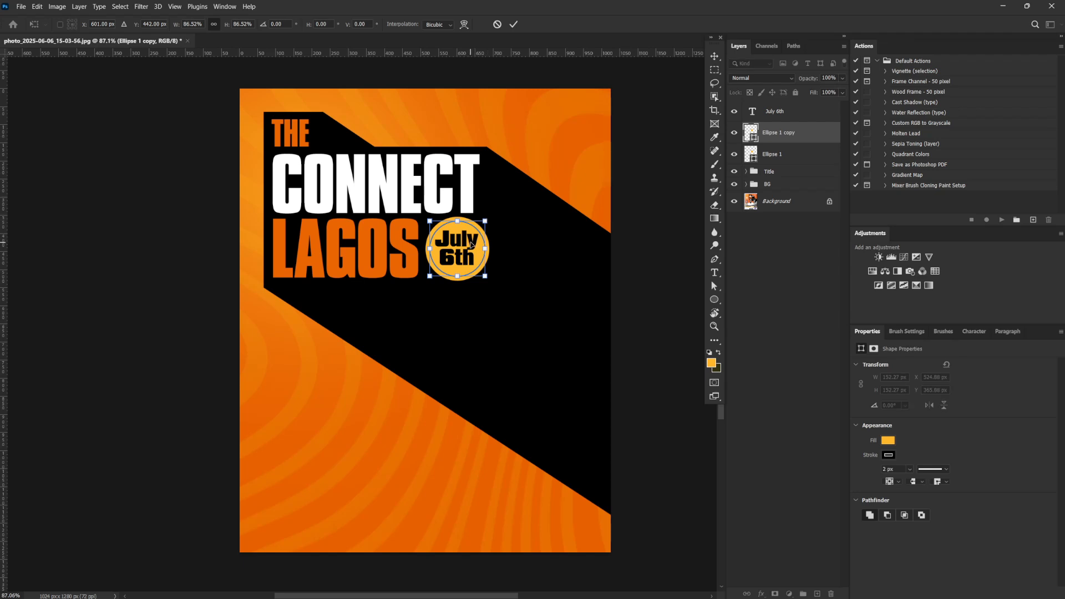
Shrink the date text to about 48.85 pt inside the ring and set its leading to 50 pt
left_click(779, 119)
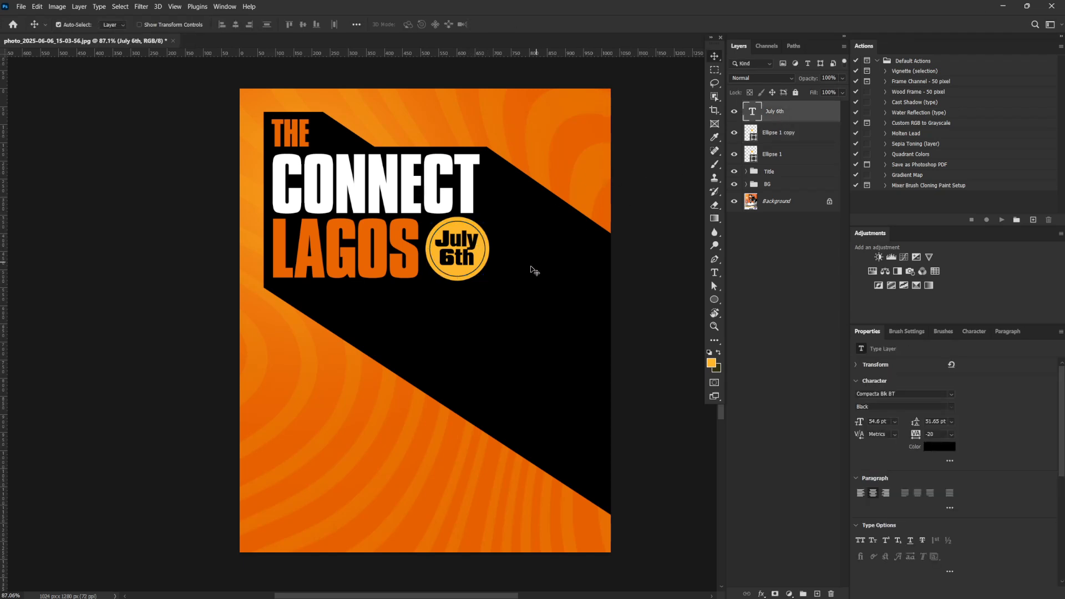
key("ctrl+t")
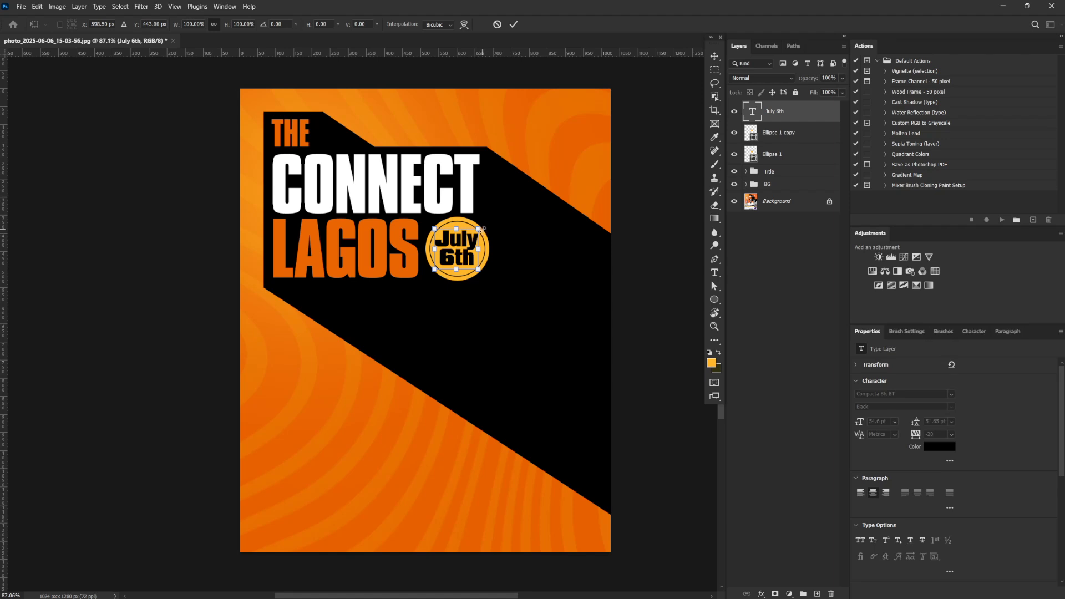
left_click_drag(481, 227, 477, 231)
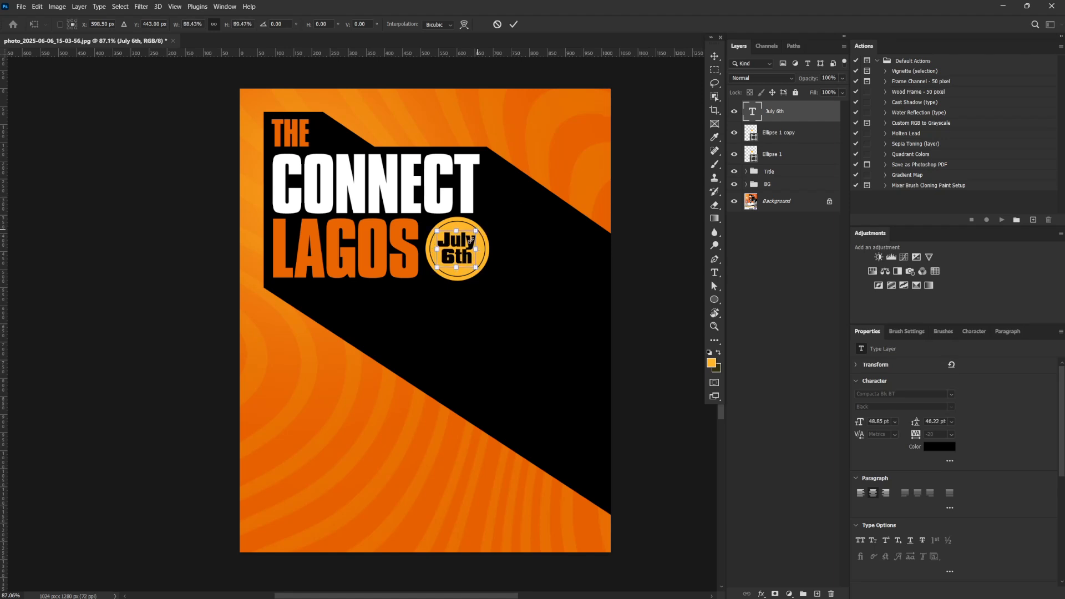
key("Return")
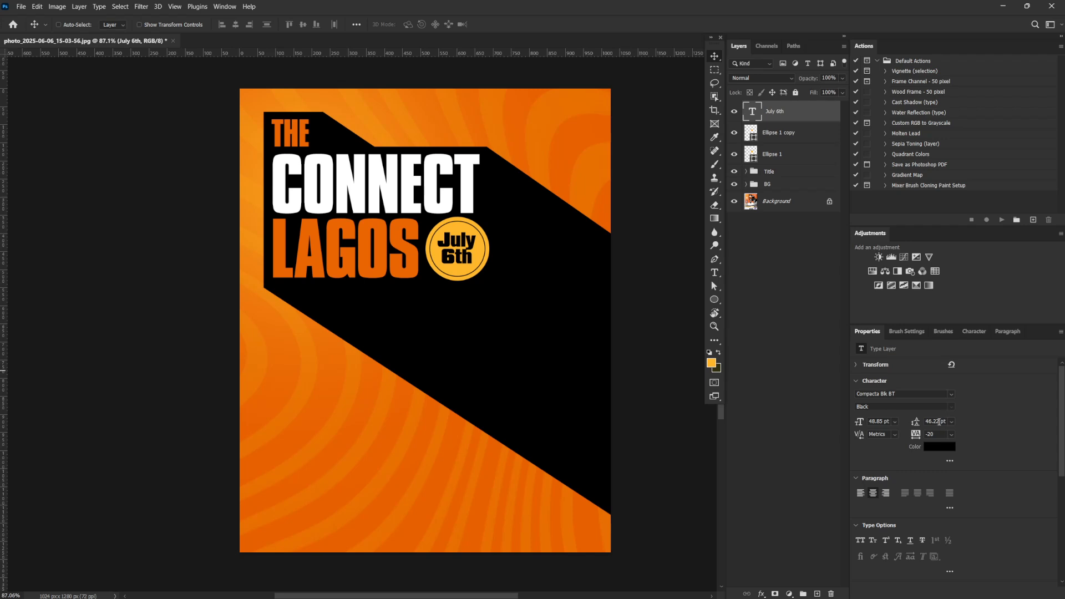
left_click(939, 421)
type("48")
key("Return")
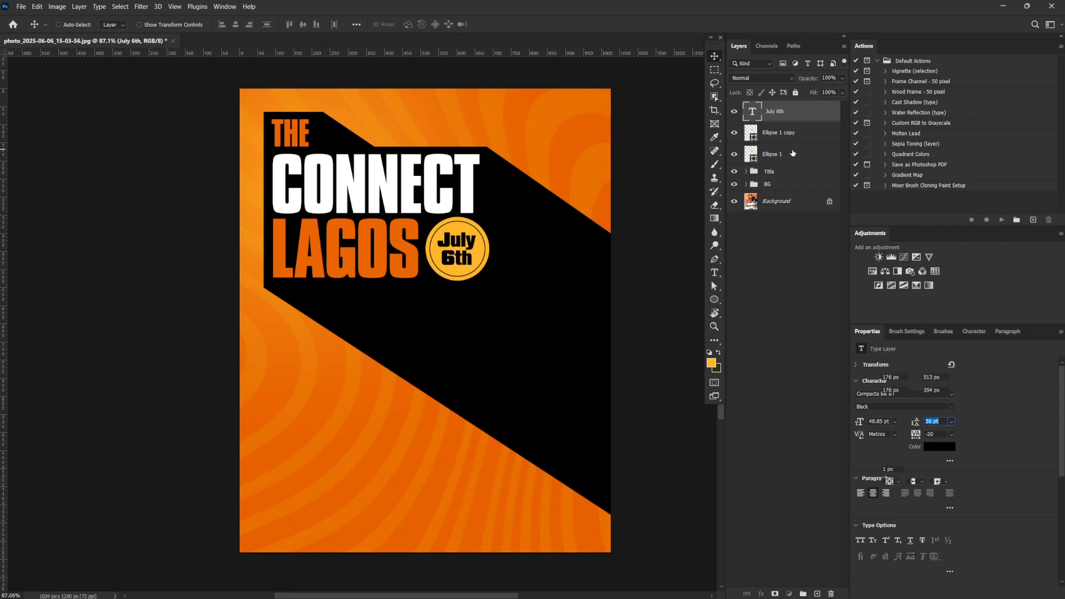
Duplicate the plain yellow-orange circle beneath the original and turn the copy into a white 2 px outline without fill
left_click_drag(786, 156, 817, 593)
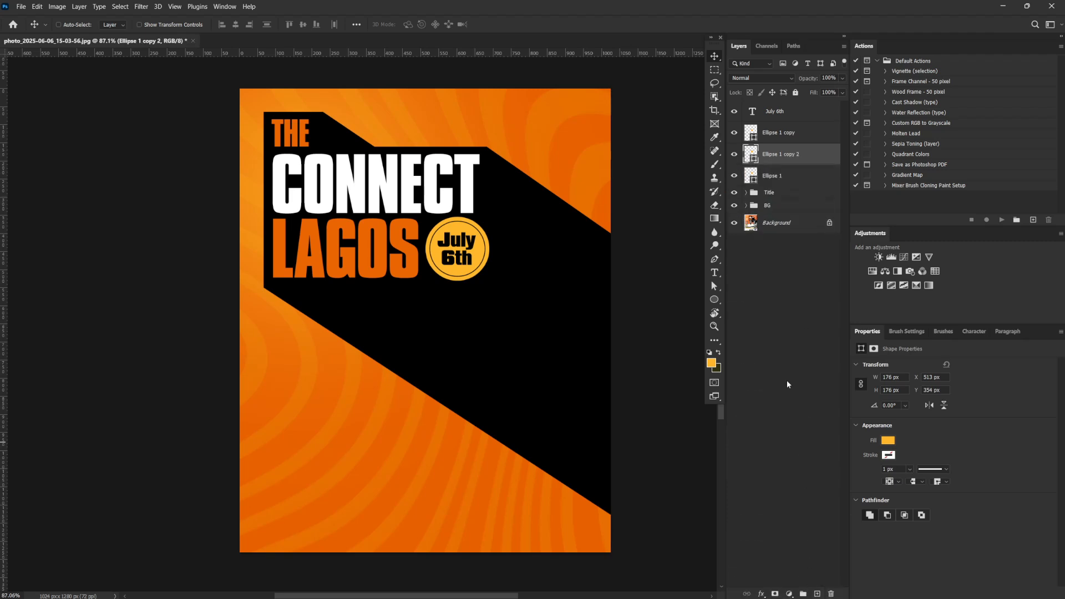
left_click_drag(788, 159, 787, 182)
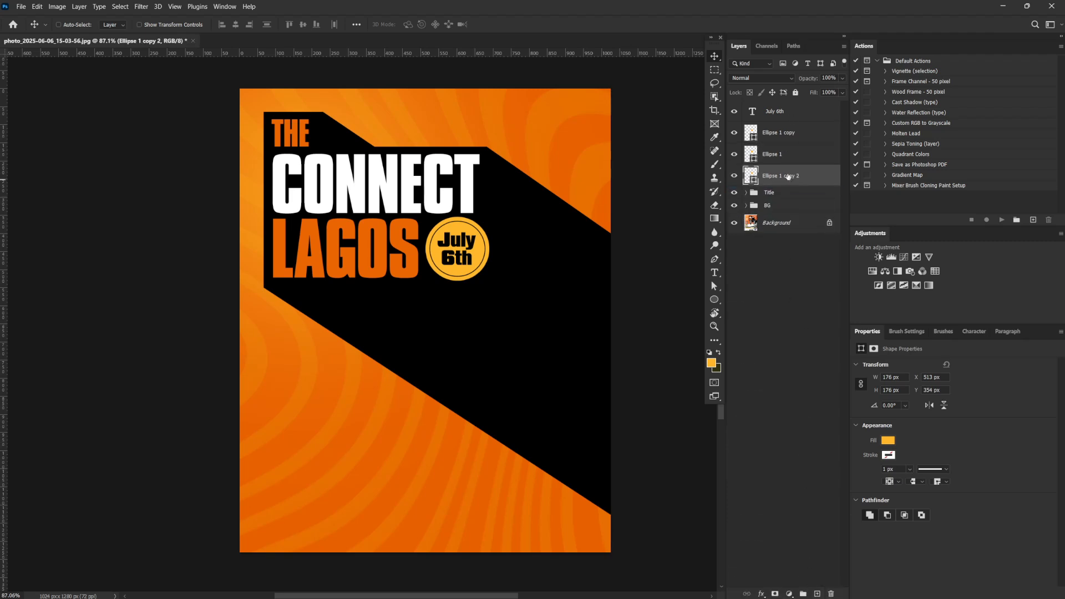
left_click(889, 440)
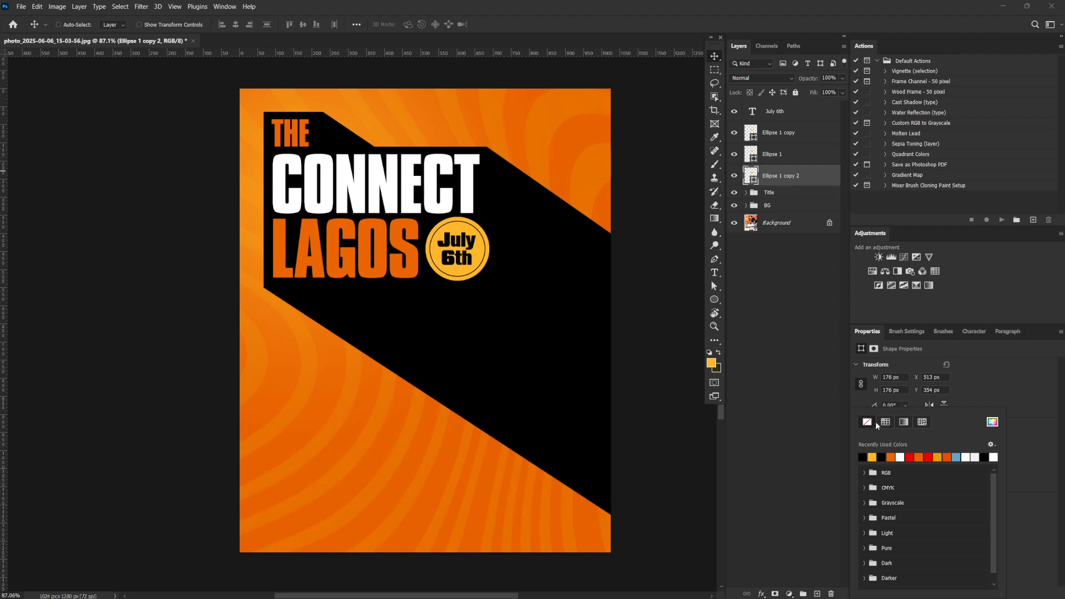
left_click(900, 457)
left_click(978, 390)
left_click(898, 470)
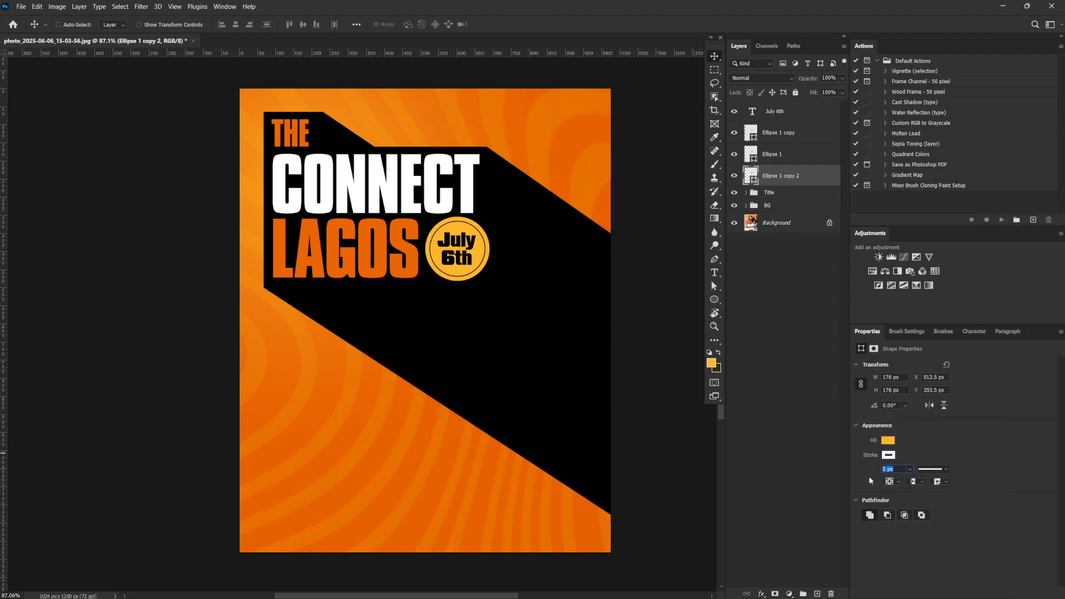
left_click(854, 489)
left_click(892, 440)
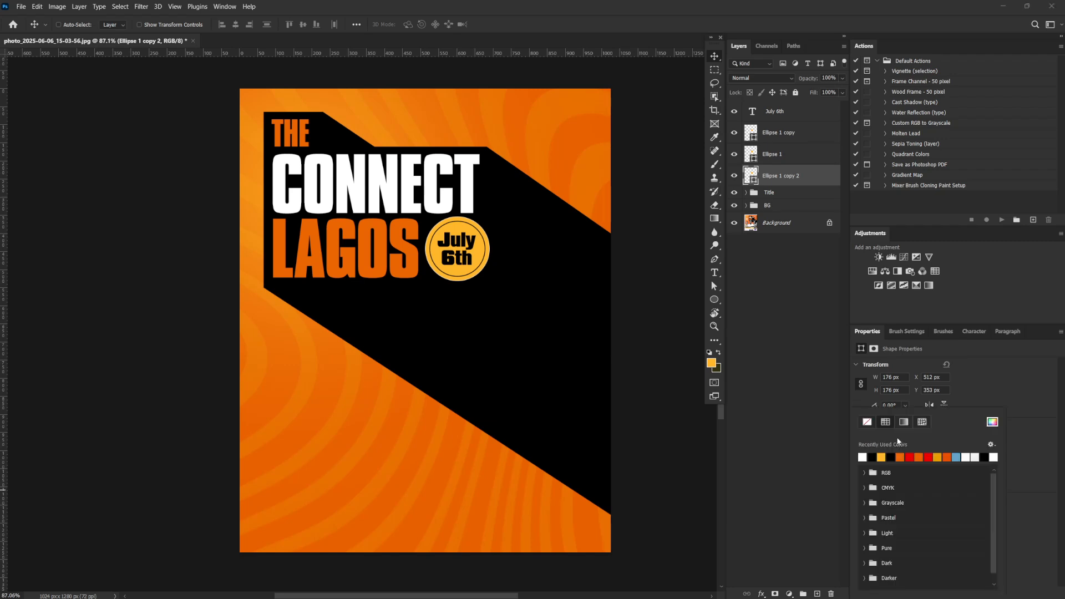
left_click(869, 424)
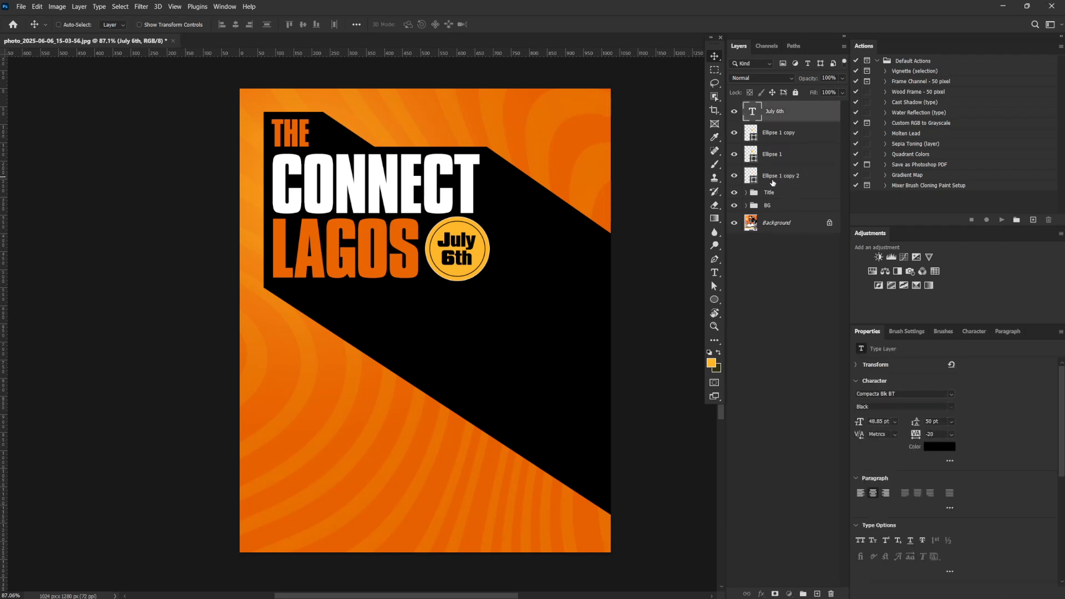
Move the date badge away from "LAGOS" and place the white outline circle over the end of that word
left_click(774, 111, "shift")
left_click_drag(478, 250, 433, 245)
left_click(792, 176)
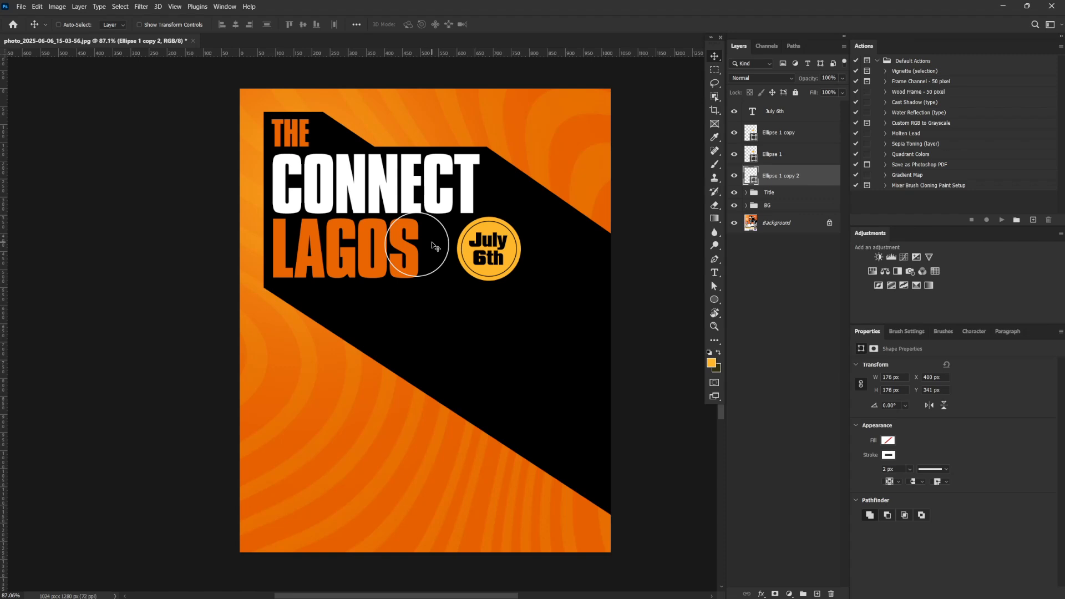
Nudge the white outline circle slightly toward the date badge and duplicate the date text onto it
left_click(770, 121)
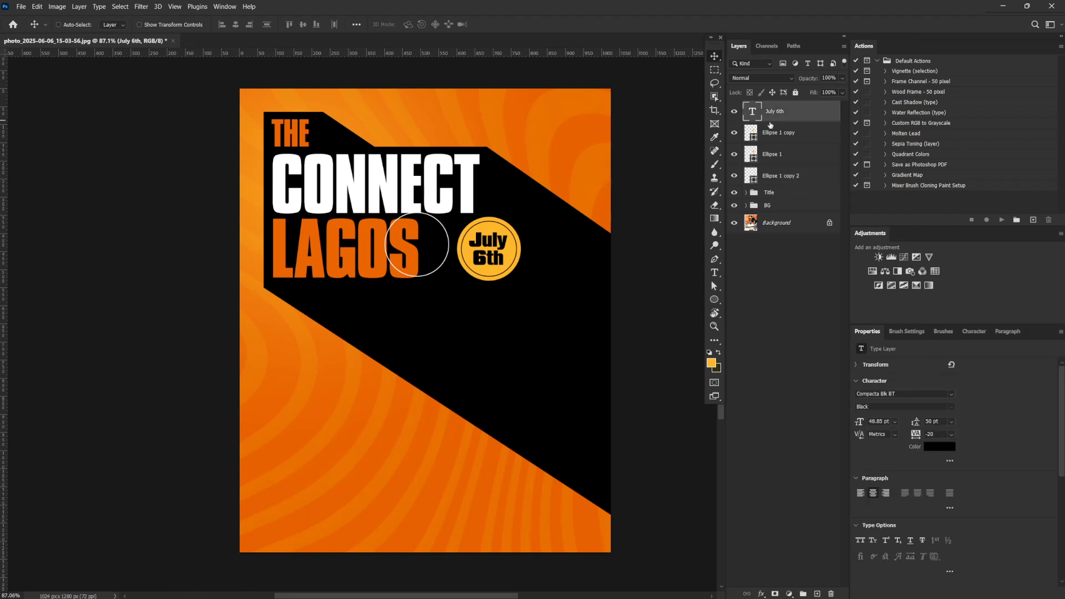
left_click(775, 175)
key("Right")
key("Right")
key("Right")
key("Right")
key("Right")
key("Right")
key("Right")
key("Right")
key("Right")
key("Right")
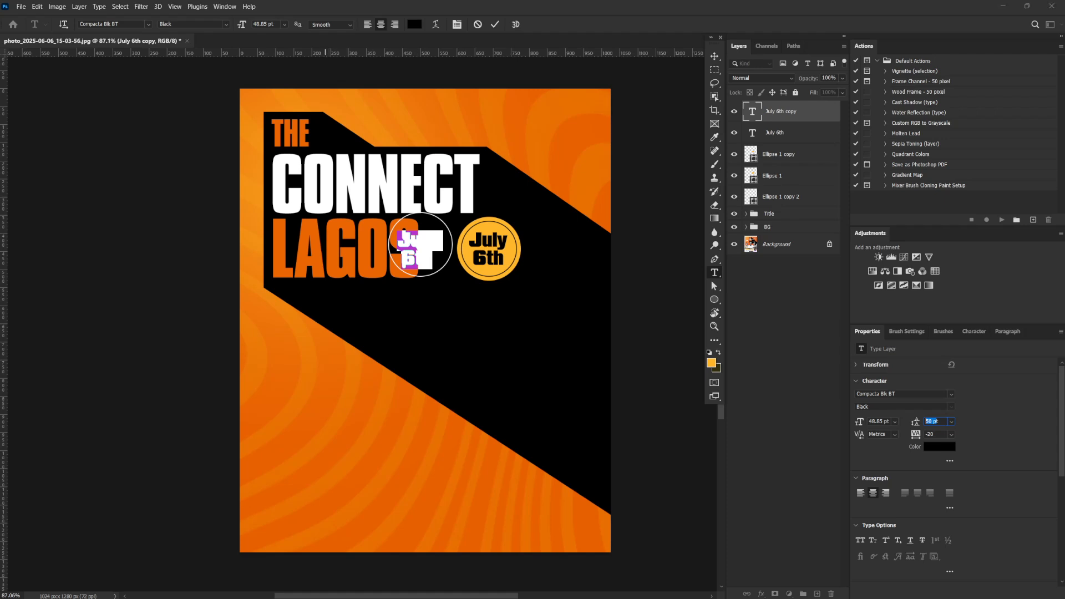
Replace the copied date text with "5PM - 10PM" and set its color to white (ffffff)
key("Return")
key("ctrl+v")
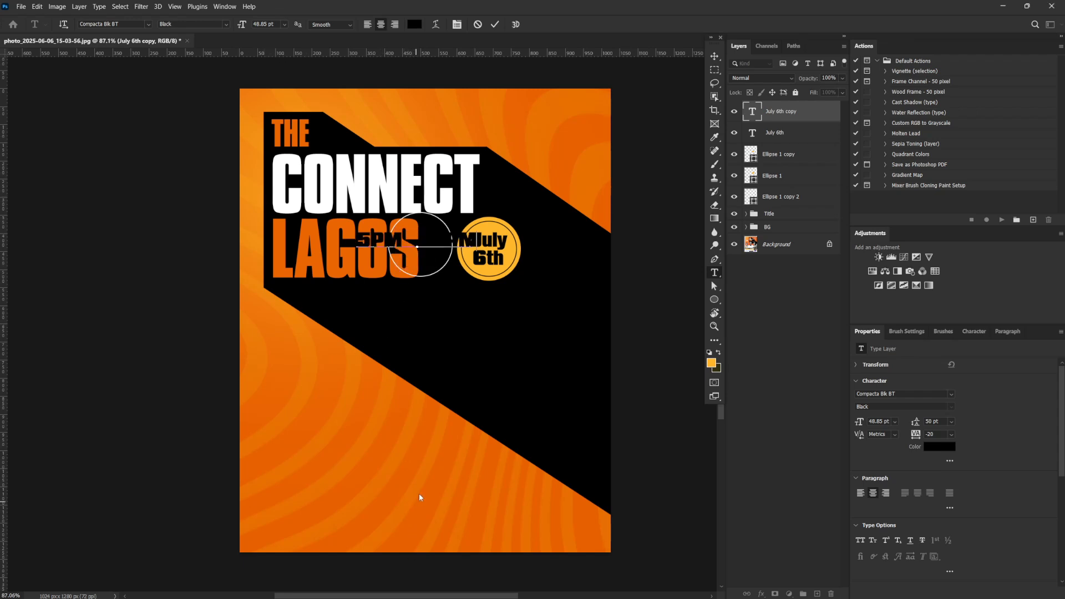
key("ctrl+a")
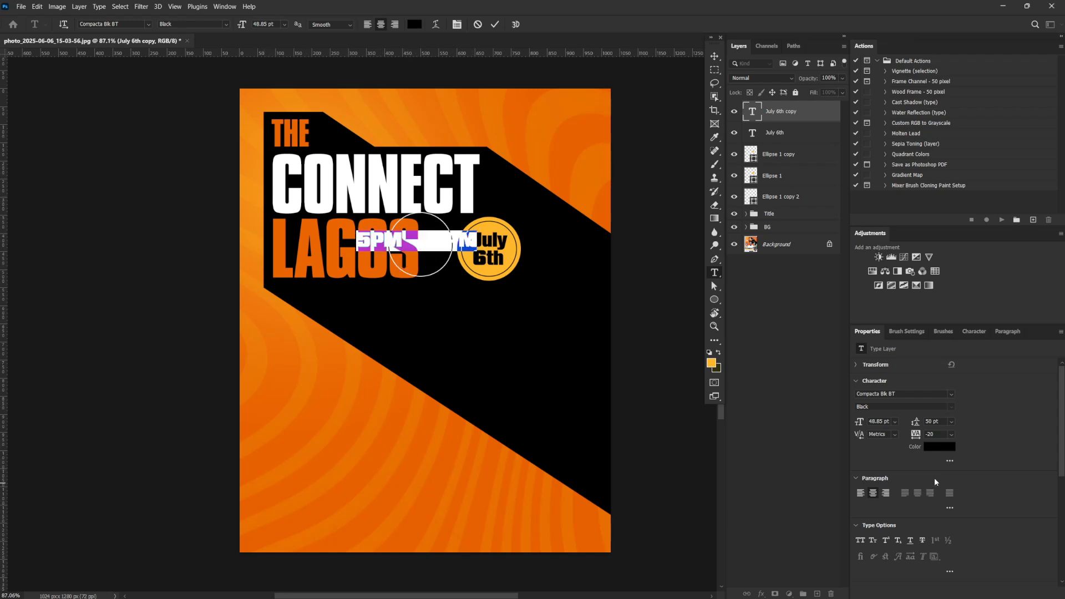
left_click(939, 446)
type("ffffff")
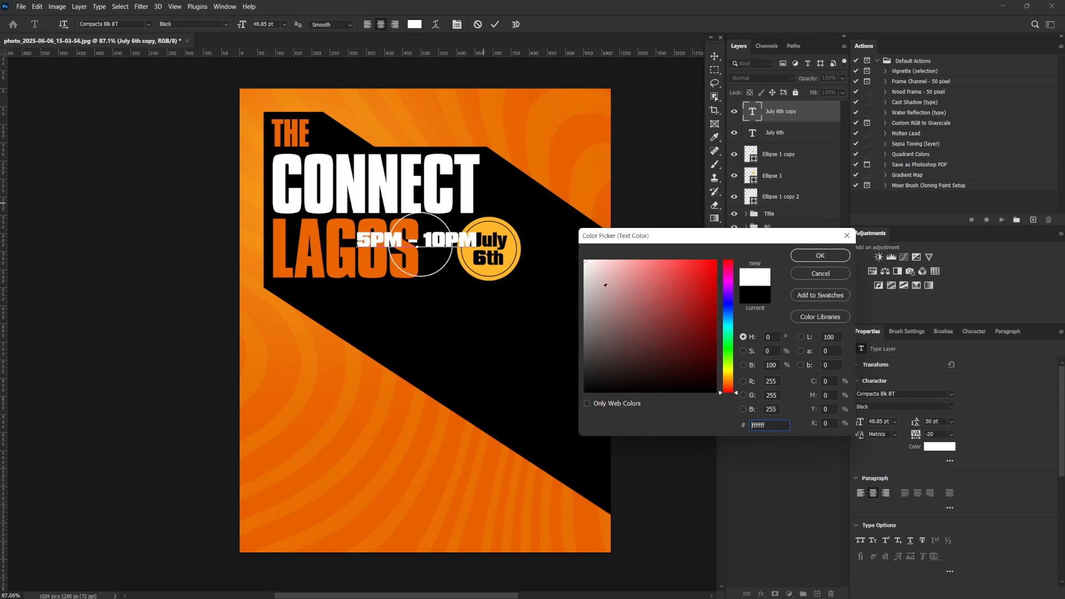
left_click(824, 256)
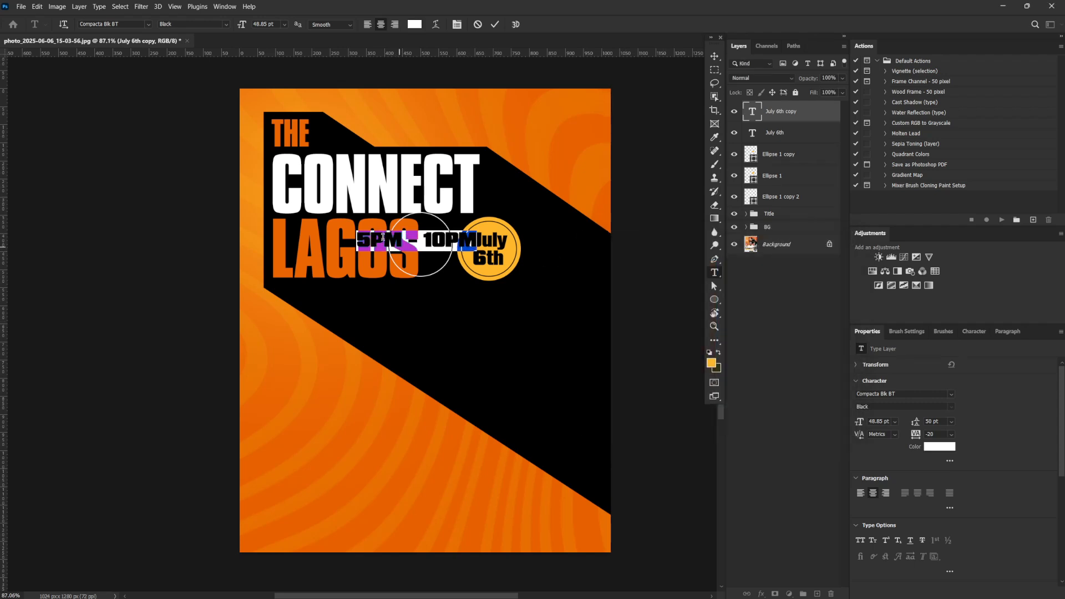
Shorten the time text to "5-10" with "PM" on a second line inside the white outline circle
left_click_drag(371, 238, 400, 237)
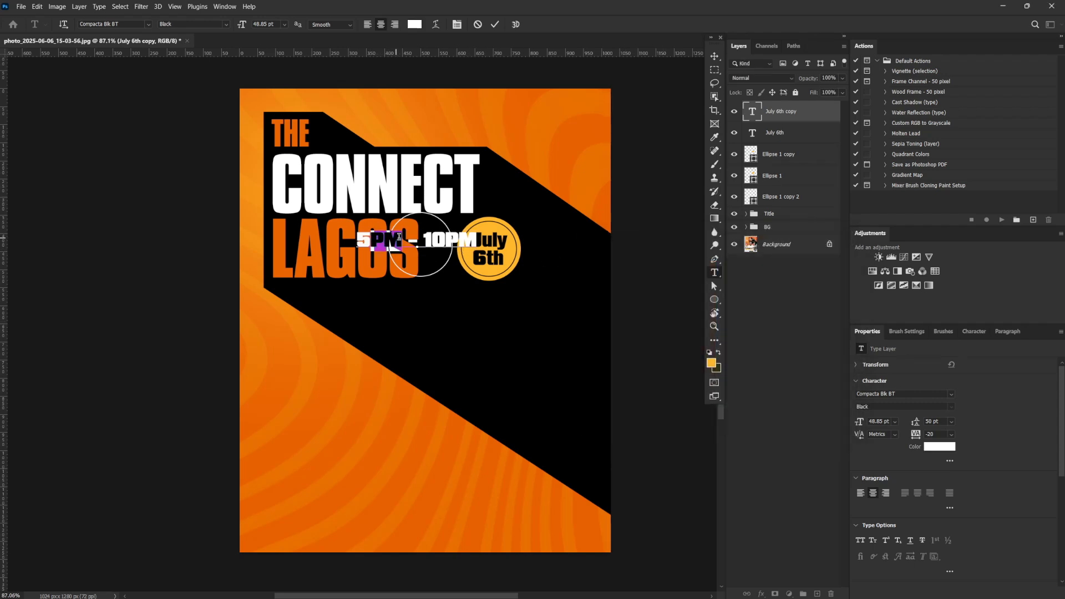
key("BackSpace")
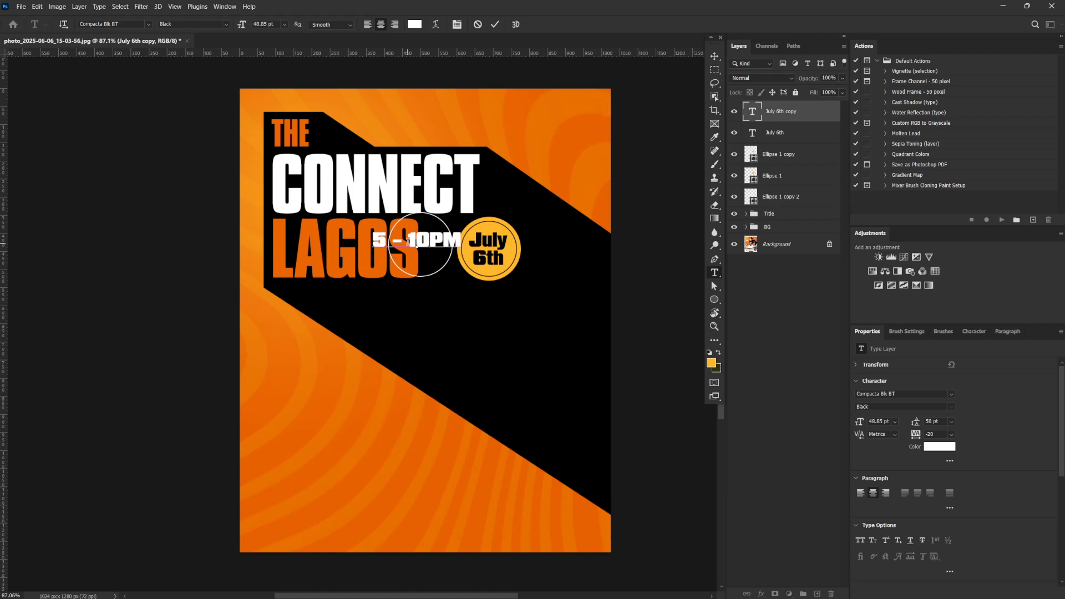
key("Return")
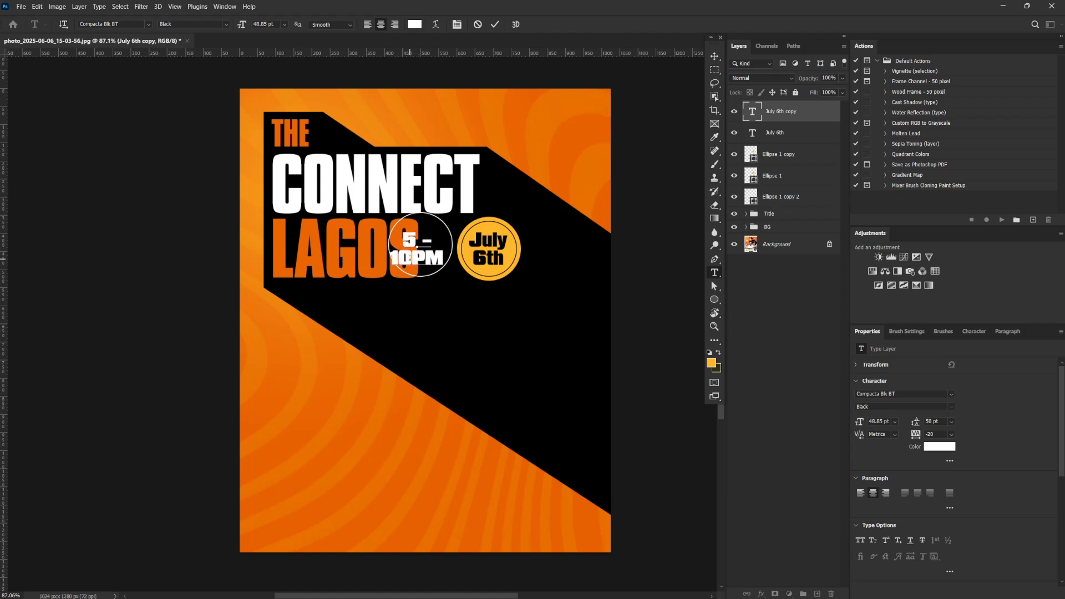
key("BackSpace")
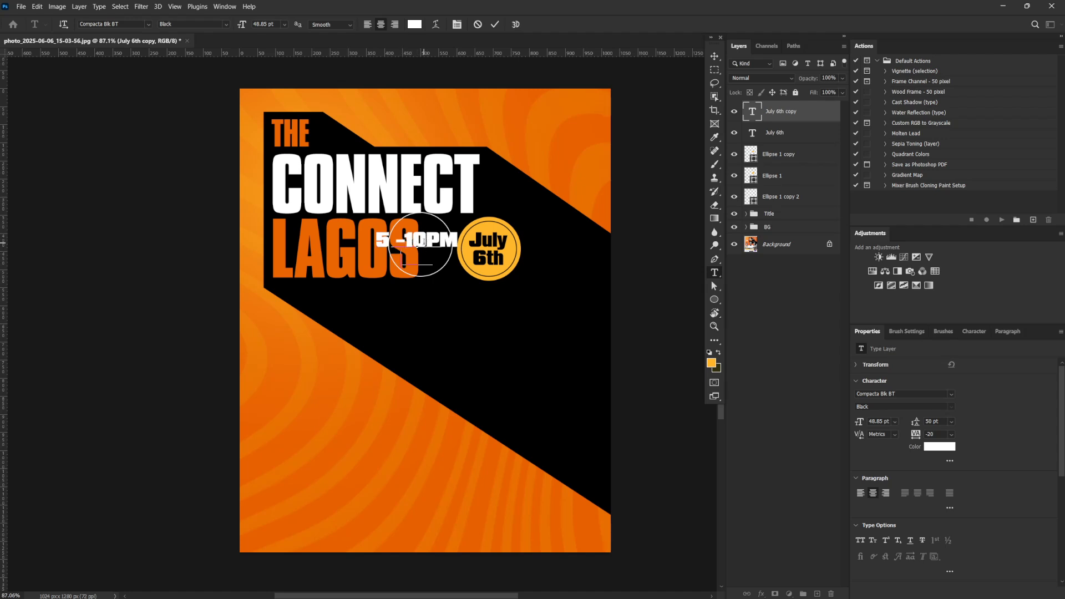
left_click(425, 240)
key("Return")
left_click(411, 239)
key("BackSpace")
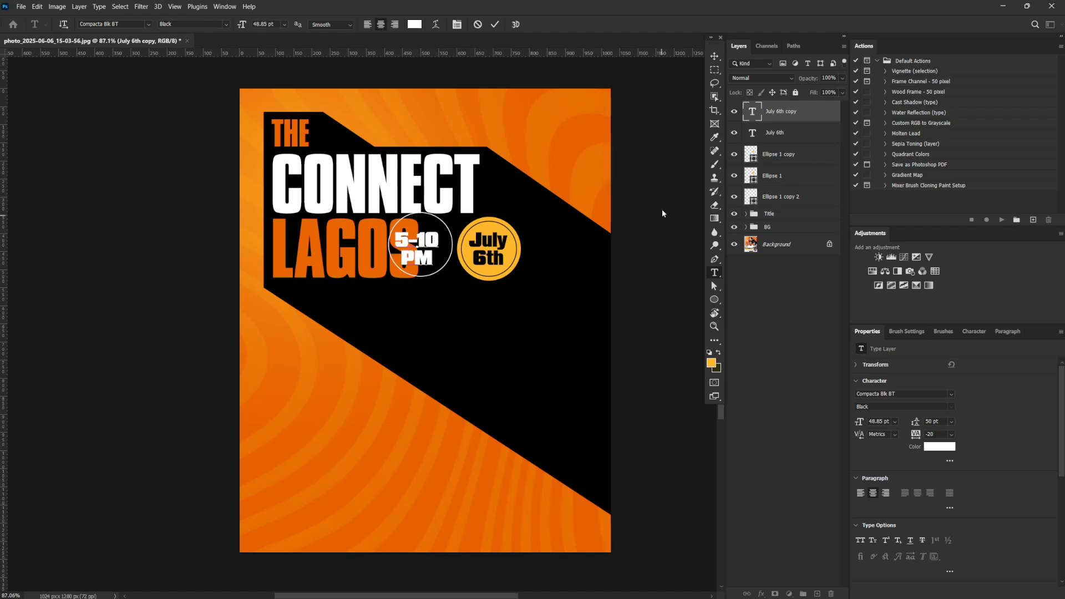
Finish editing the time text and set the stroke width of the white outline circle to 9 px
key("Escape")
key("v")
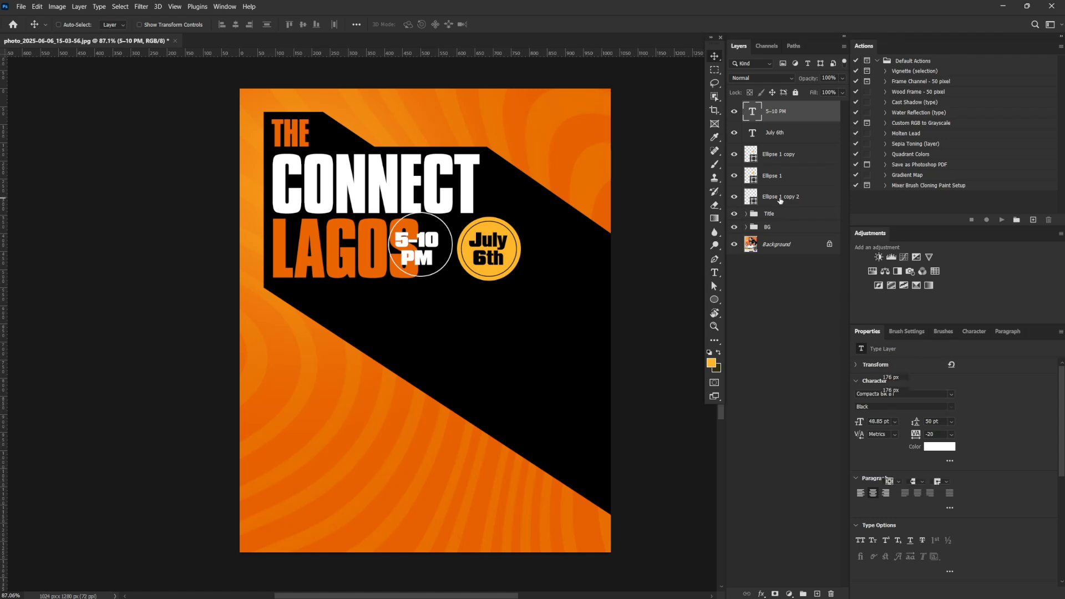
left_click(780, 196)
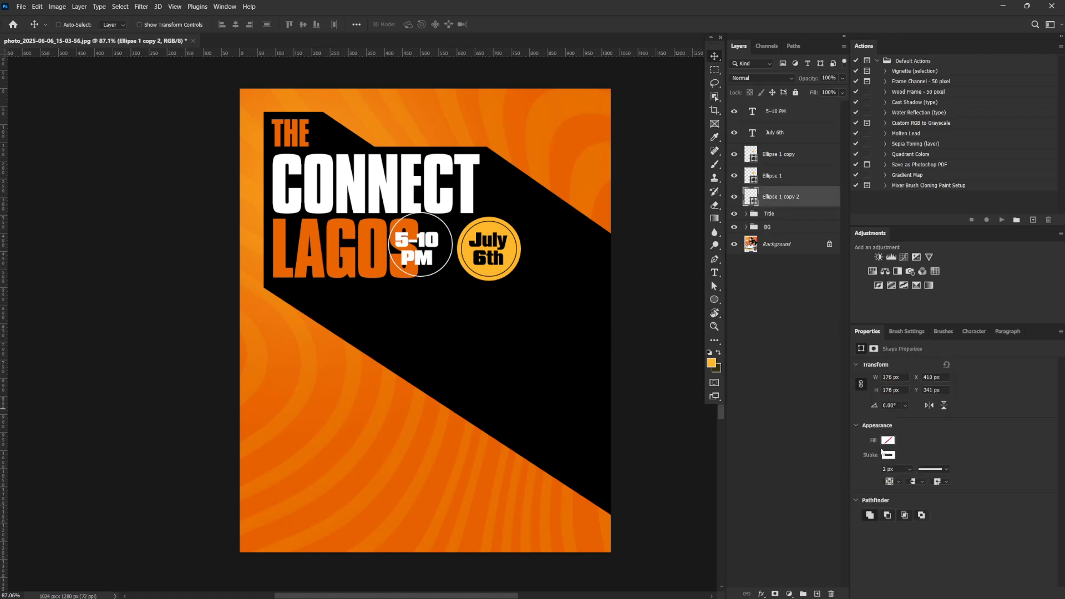
left_click(893, 469)
type("4")
left_click(902, 469)
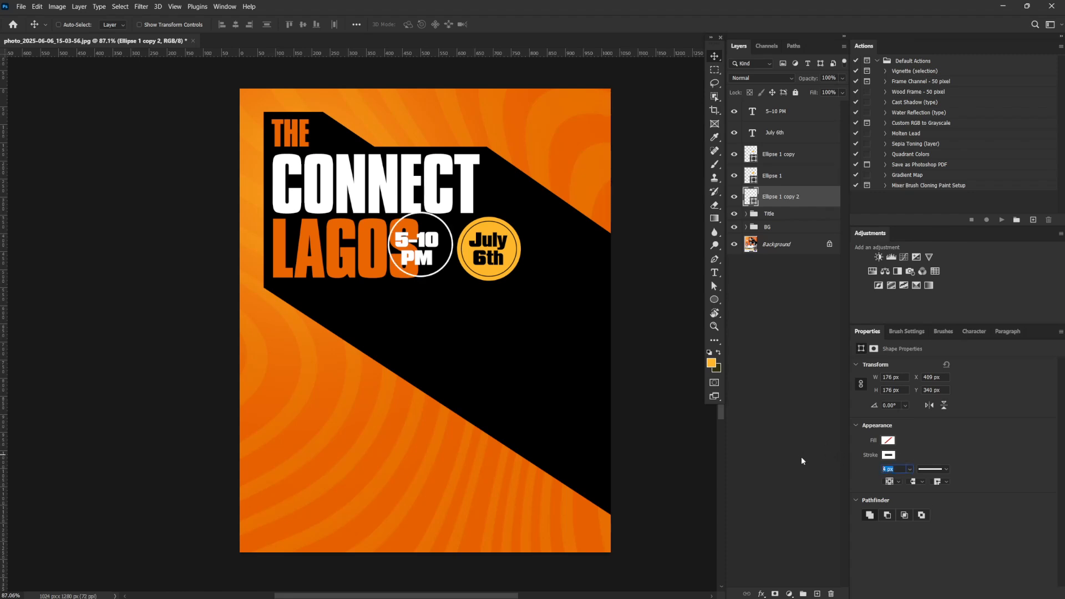
type("9")
key("Return")
Move both badges together horizontally until they clear "LAGOS", and scale them down to about 331 px combined width
left_click(798, 114, "shift")
left_click_drag(464, 251, 503, 250)
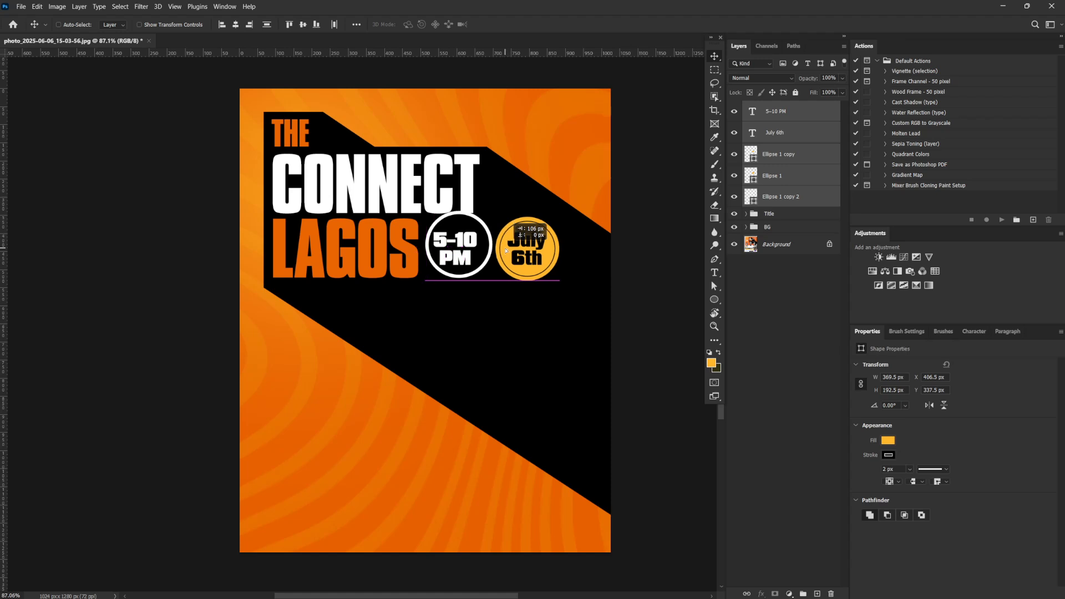
key("ctrl+t")
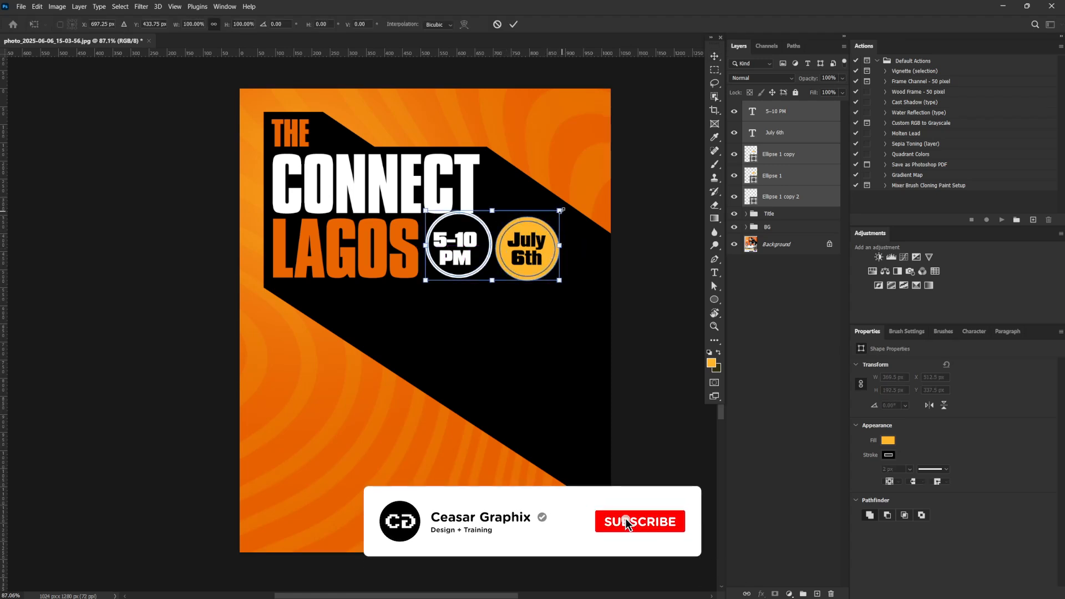
left_click_drag(560, 212, 549, 220)
key("Return")
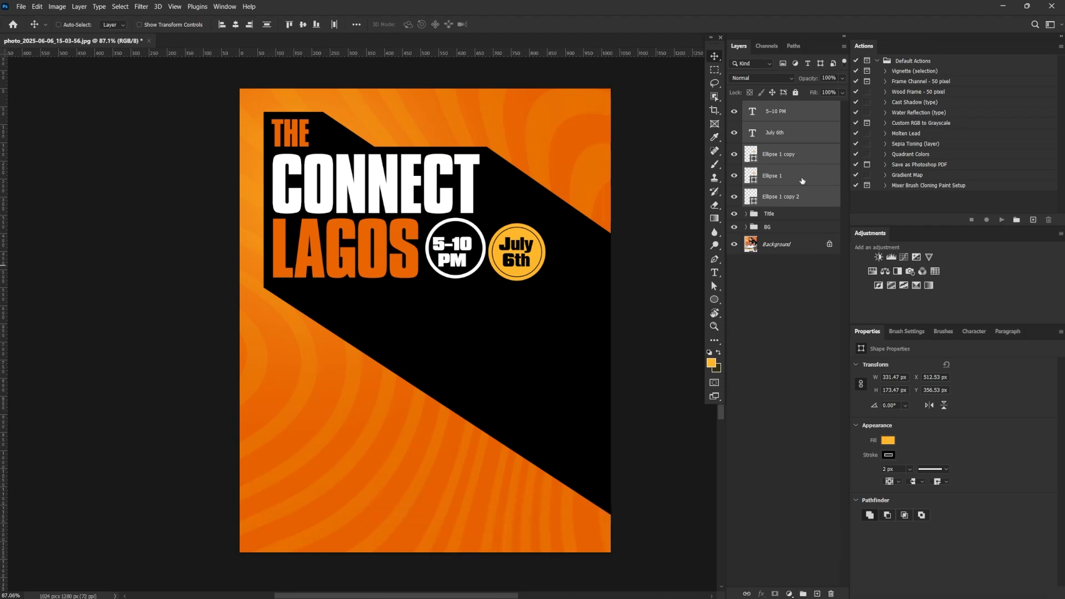
Align the white outline circle's stroke to the outside of its path
left_click(810, 196)
left_click(891, 482)
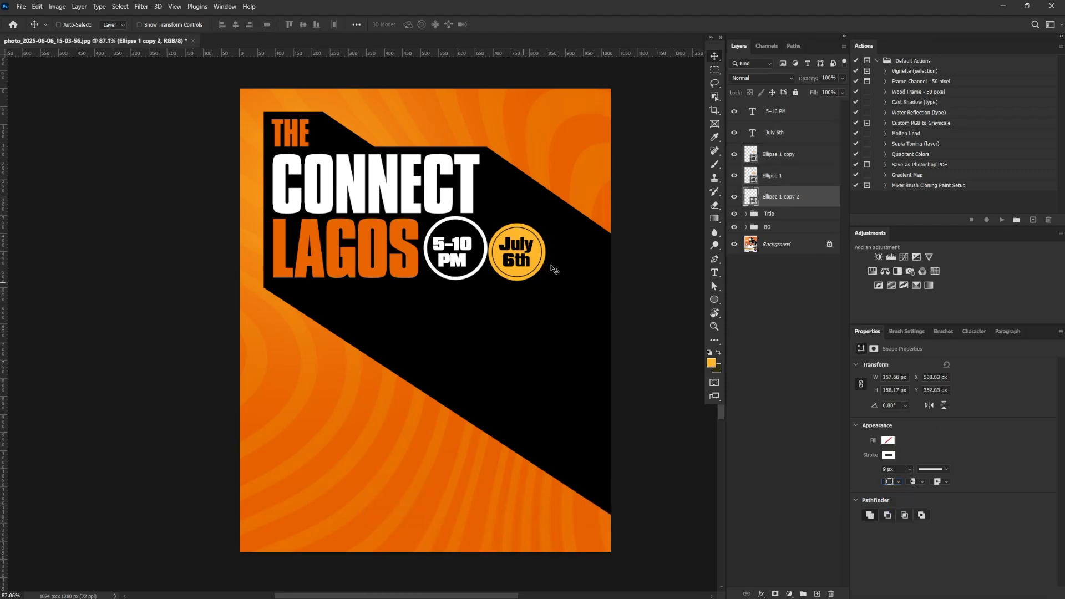
Scale the two yellow date circles to about 176 px wide, matching the white ring, and place them level beside it
right_click(521, 231)
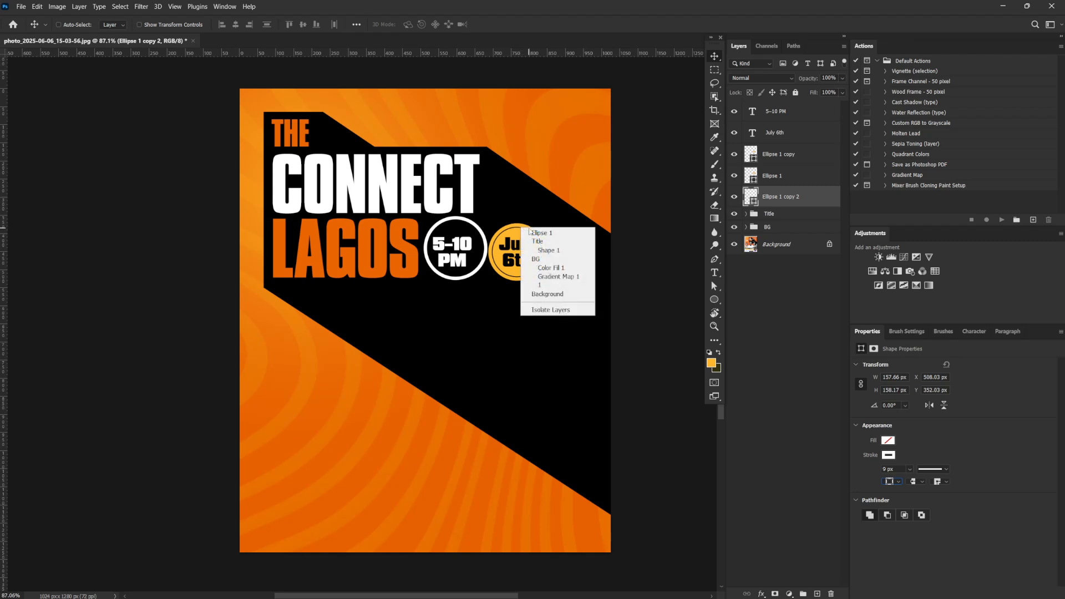
left_click(552, 235)
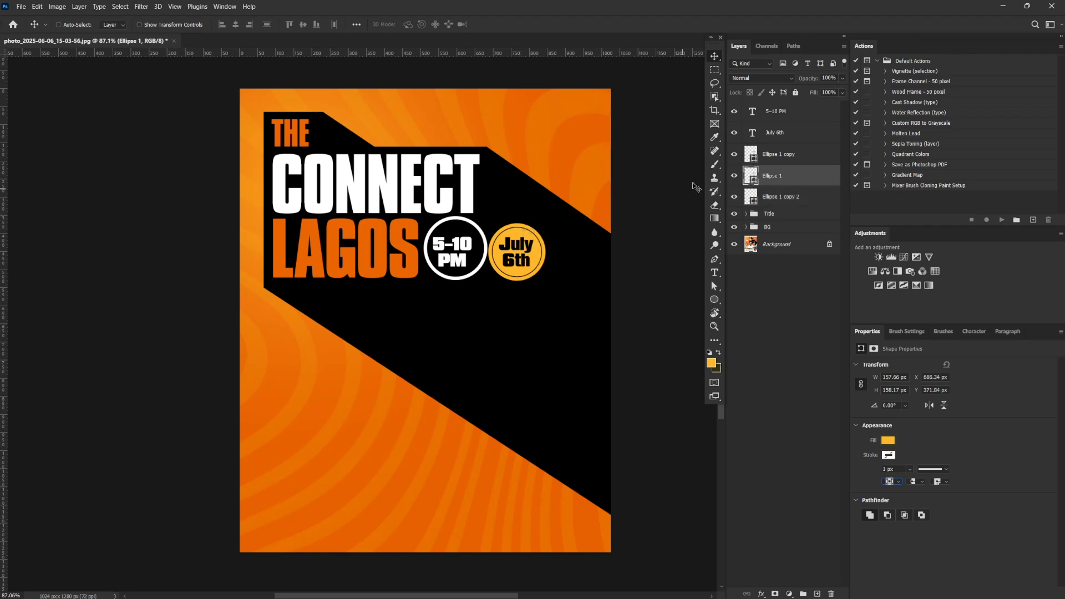
left_click(768, 160, "ctrl")
key("ctrl+t")
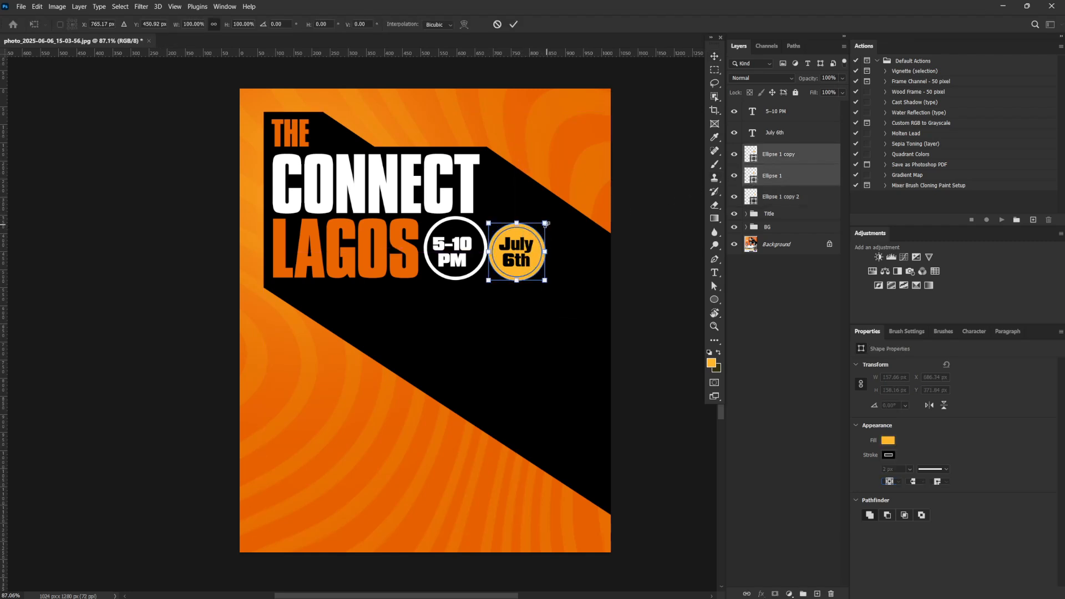
left_click_drag(546, 223, 477, 249)
key("Up")
key("Up")
key("Up")
key("Up")
key("Up")
key("Up")
key("Up")
key("Up")
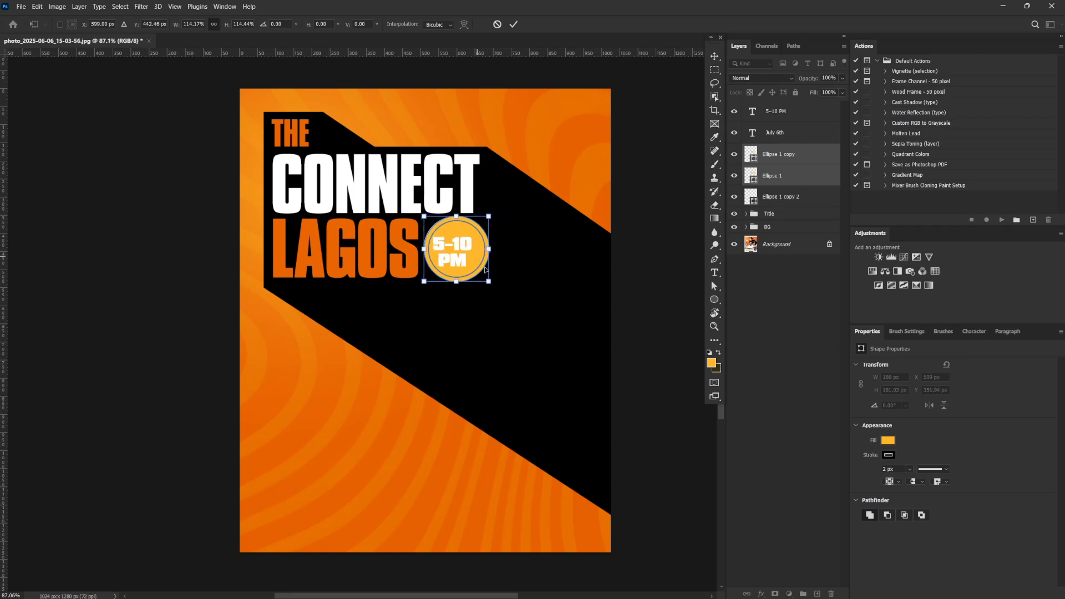
left_click_drag(488, 281, 490, 279)
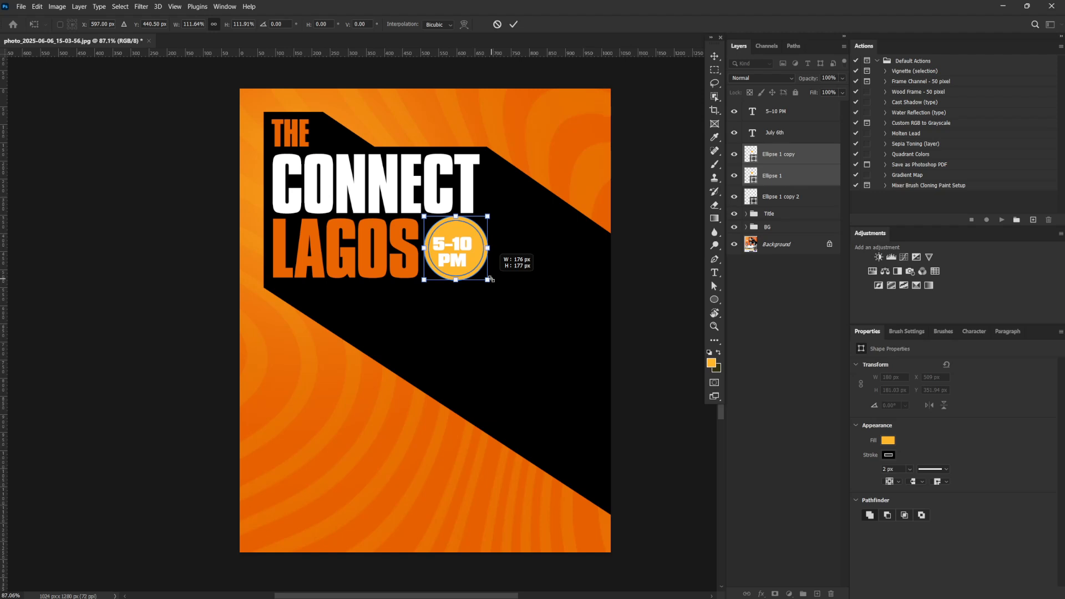
left_click_drag(448, 246, 516, 246)
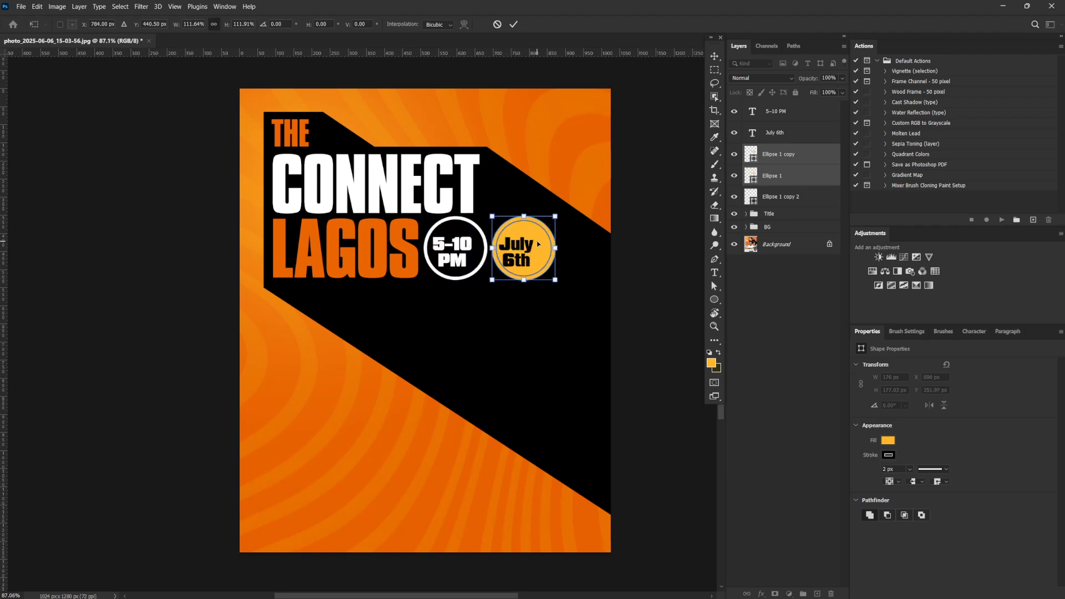
key("Return")
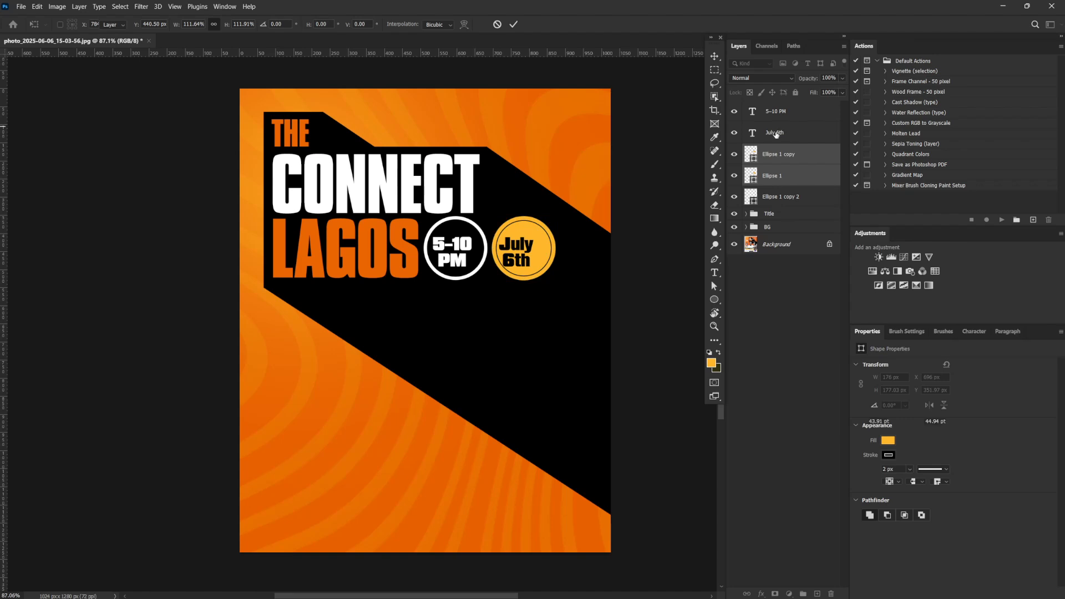
Set the stroke width of the date badge's inner circle to 5 px
left_click(779, 135)
left_click(777, 156)
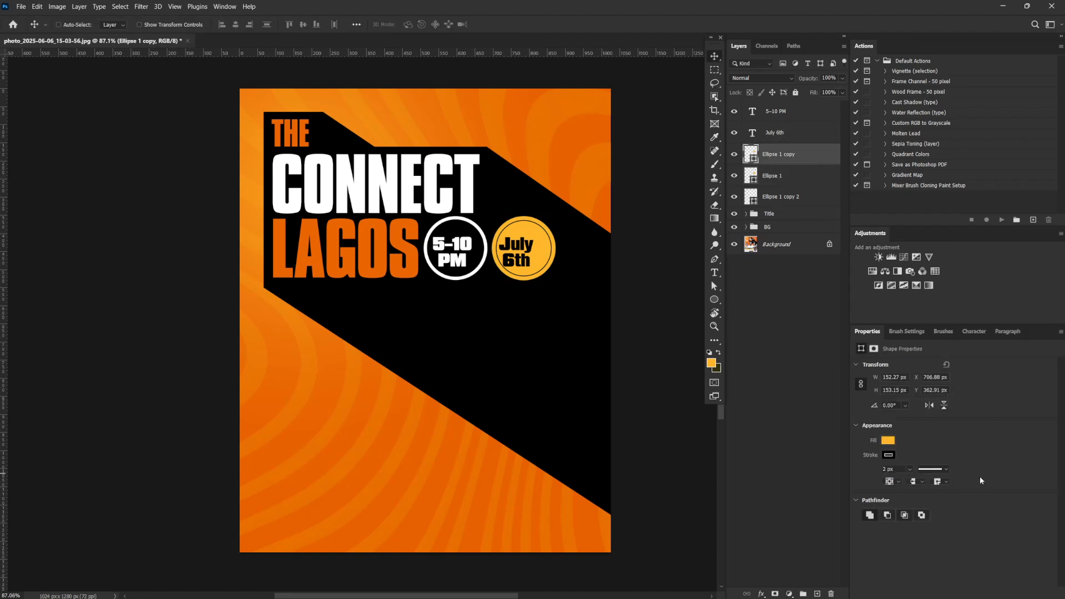
left_click(895, 468)
type("5")
key("Return")
Center the "July 6th" text inside the yellow badge and enlarge it to about 48.5 pt
left_click(791, 136)
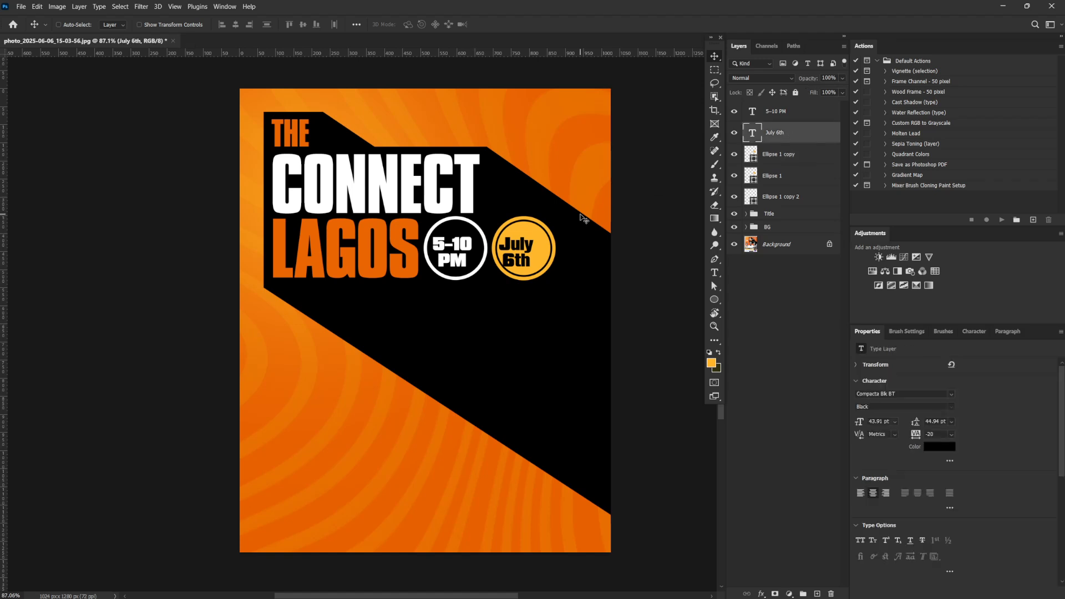
mouse_move(549, 253)
left_mouse_down()
mouse_move(561, 249)
mouse_move(555, 256)
left_mouse_up()
key("ctrl")
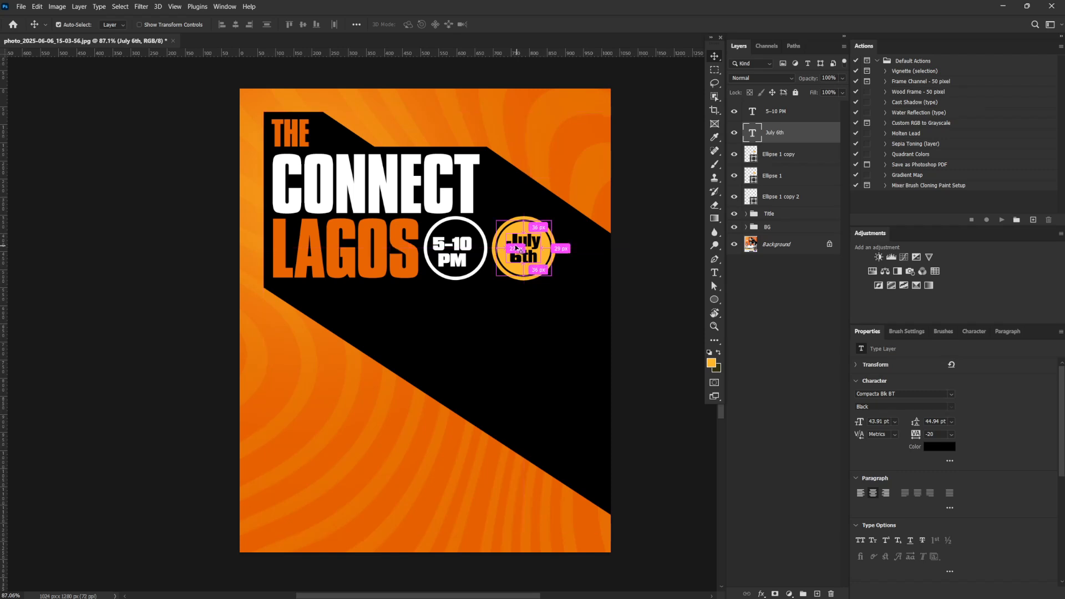
key("ctrl+r")
key("ctrl+t")
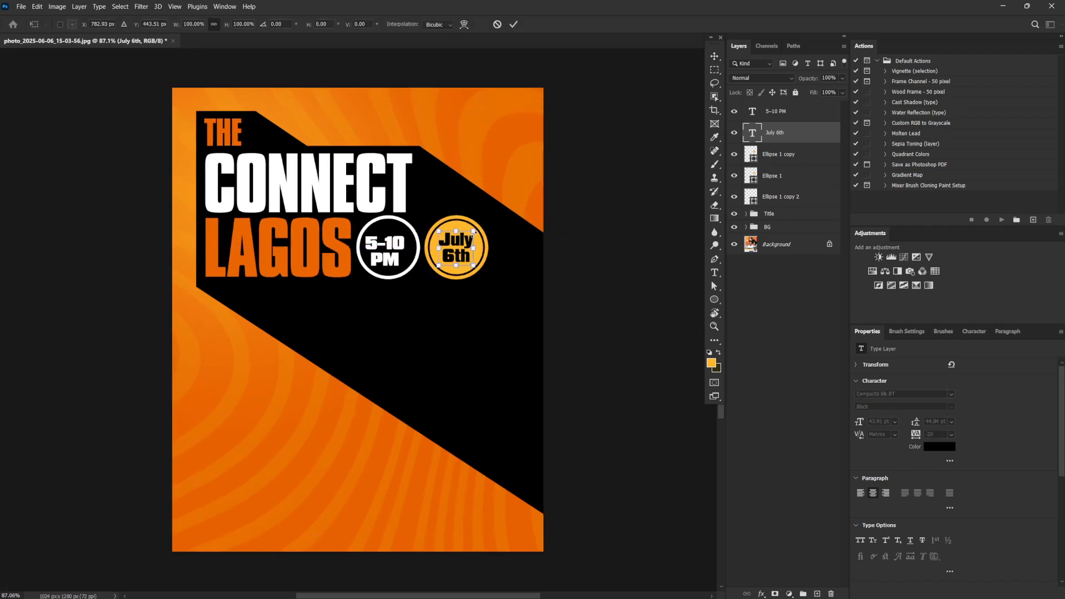
left_click_drag(475, 233, 477, 231)
key("Return")
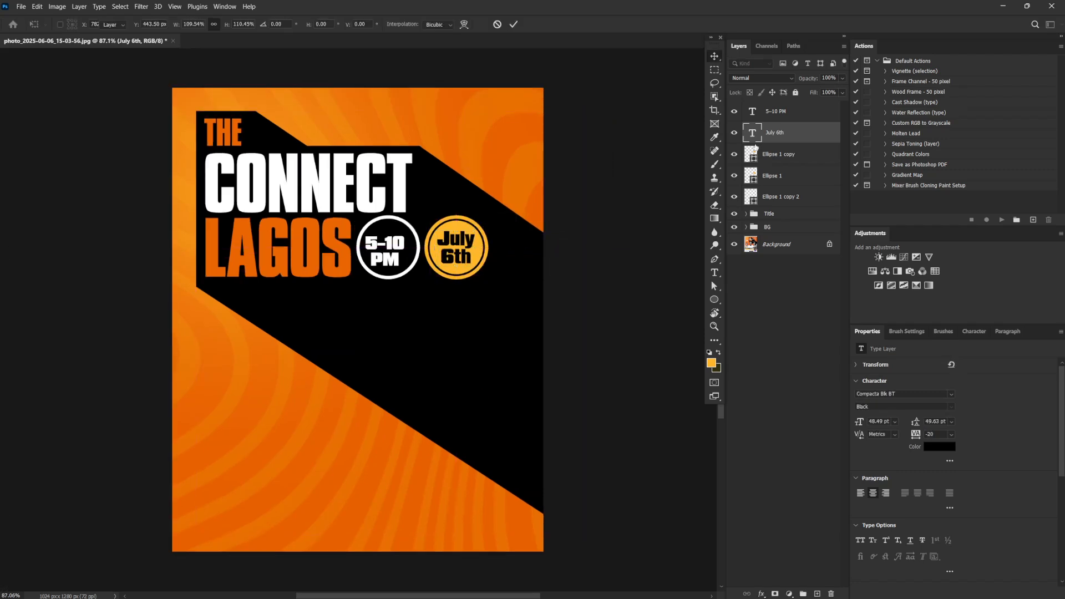
Move the "5-10 PM" text layer directly above the white ring's layer and center the text within the ring
left_click_drag(775, 192, 775, 188)
left_click(772, 198, "shift")
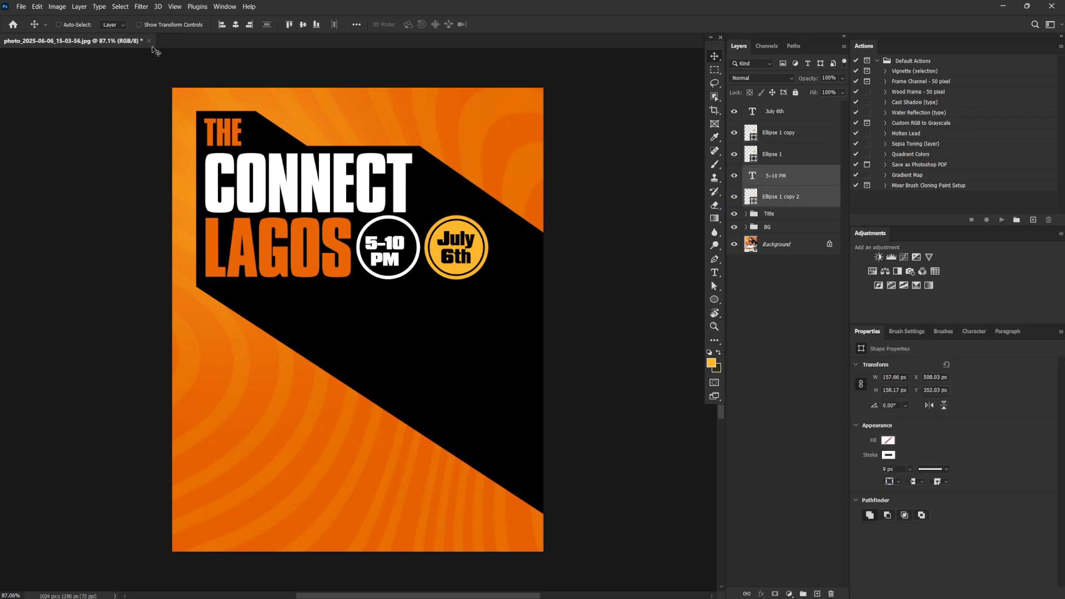
left_click(235, 25)
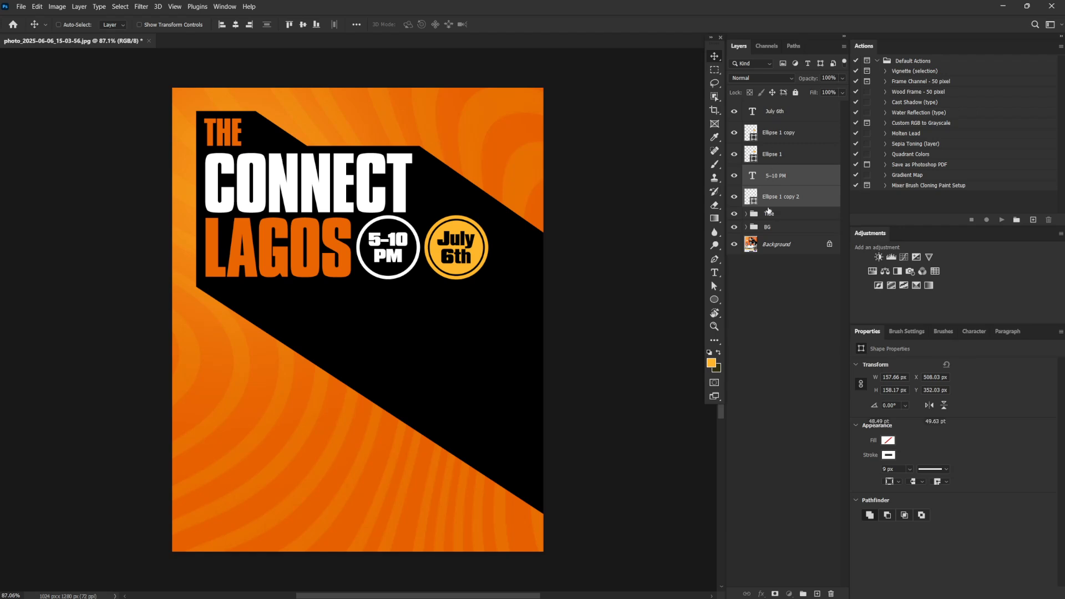
Group all the date and time badge layers and name the group "D NT"
left_click(775, 111)
left_click(780, 203, "shift")
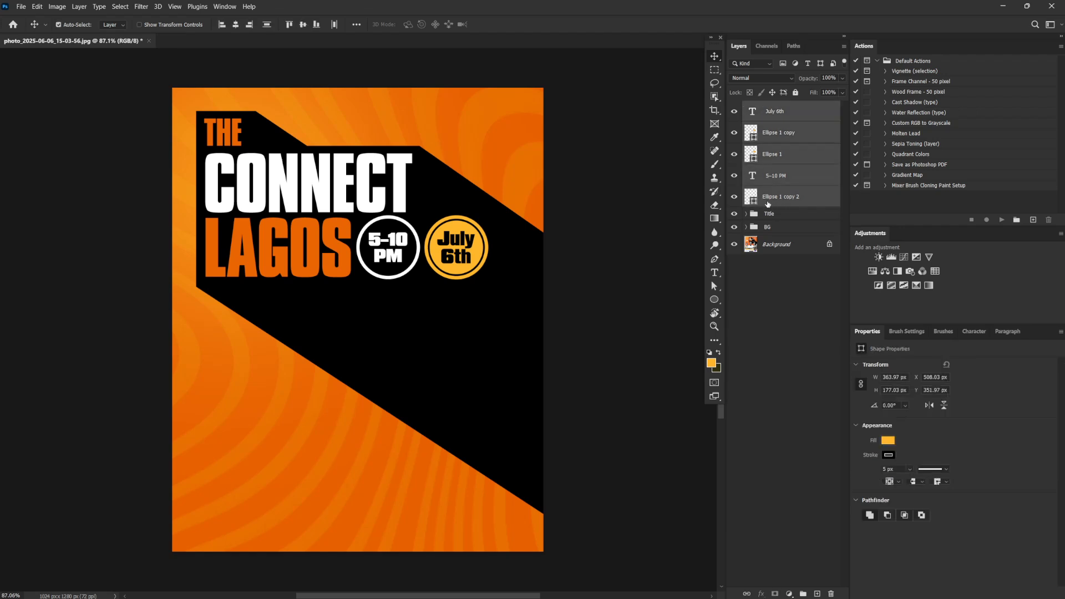
key("ctrl+g")
double_click(775, 106)
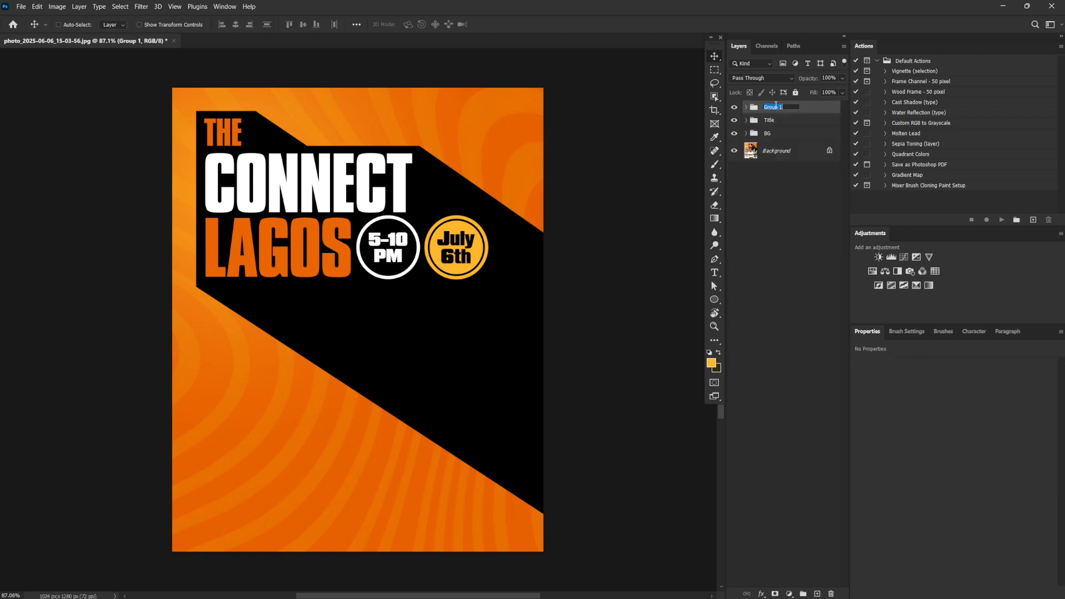
type("D NT")
key("Return")
Scale the D NT badge group down slightly so both circles fit within the height of "LAGOS"
key("ctrl+t")
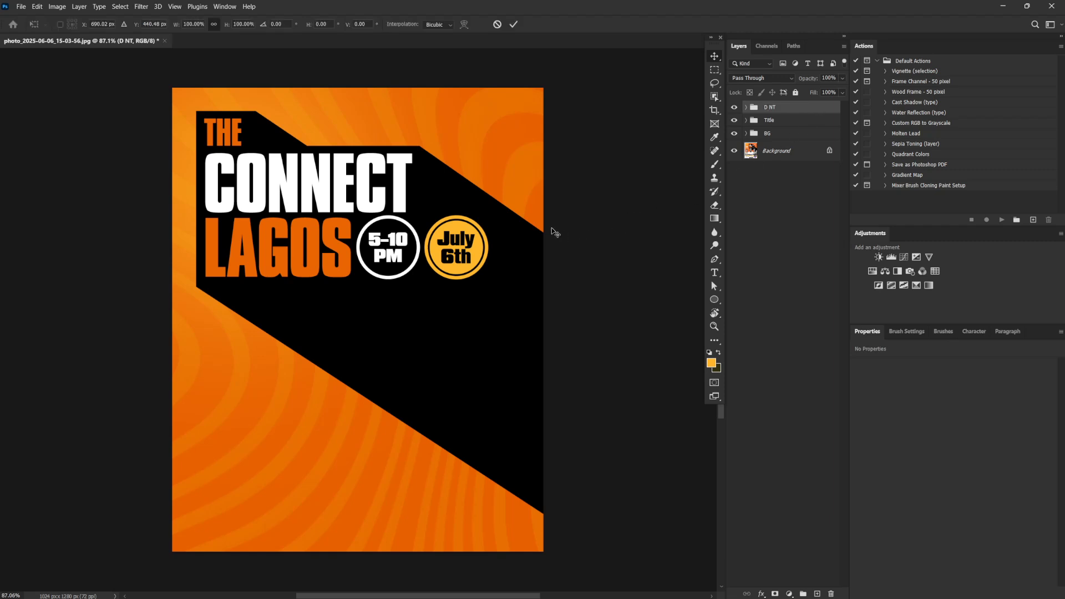
left_click_drag(487, 215, 481, 218)
left_click_drag(483, 281, 469, 268)
key("Return")
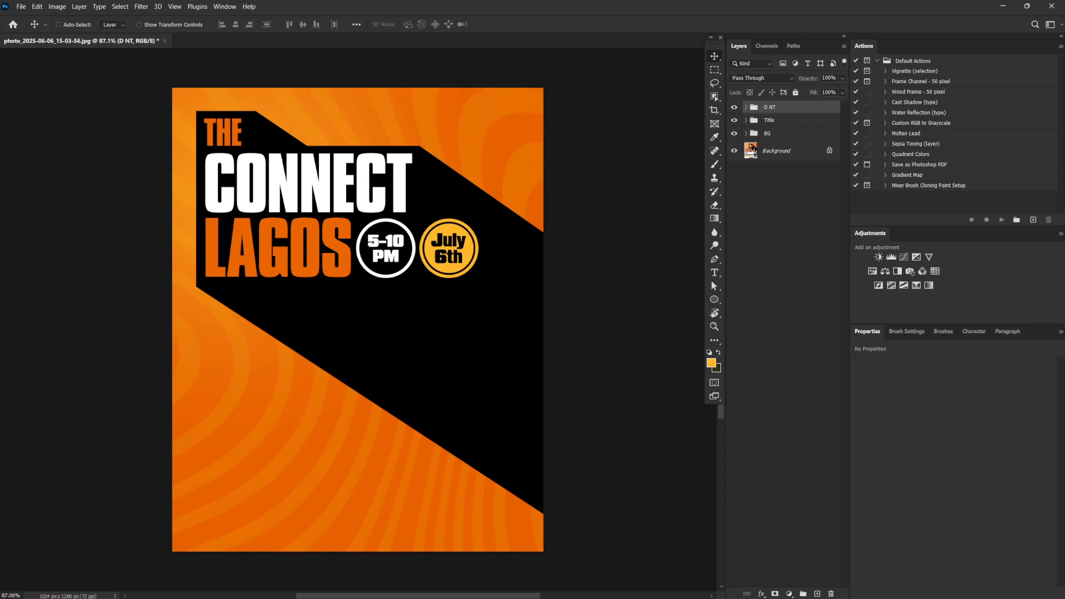
Place the cutout "photo_2025-05-30_18-11-12 copy.png" of the man at the flyer's lower center and enlarge it to about 561 × 862 px
left_click_drag(544, 2, 383, 412)
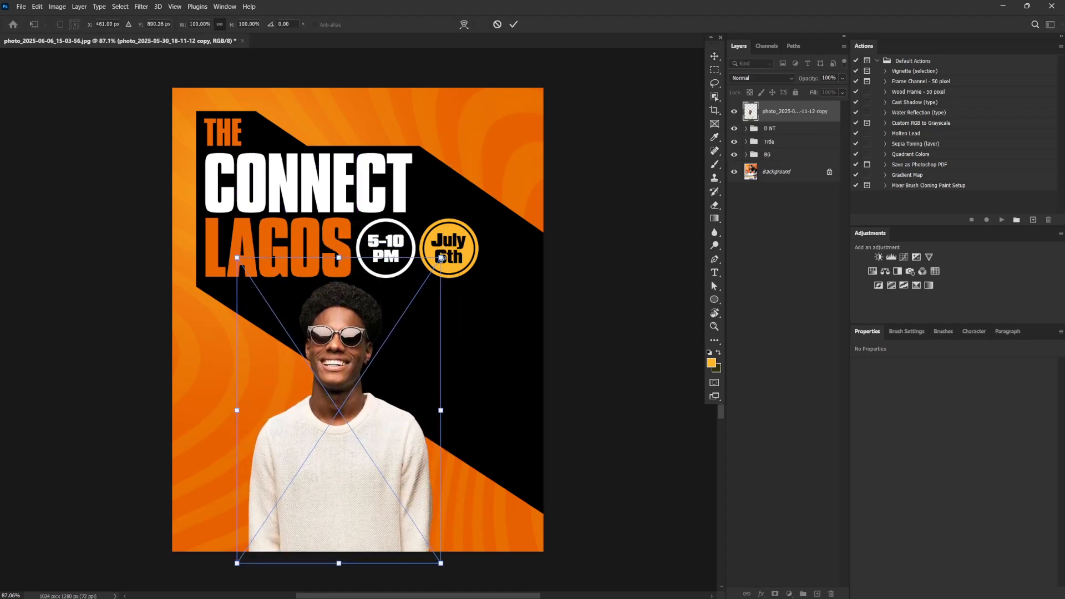
left_click_drag(441, 258, 475, 204)
key("Return")
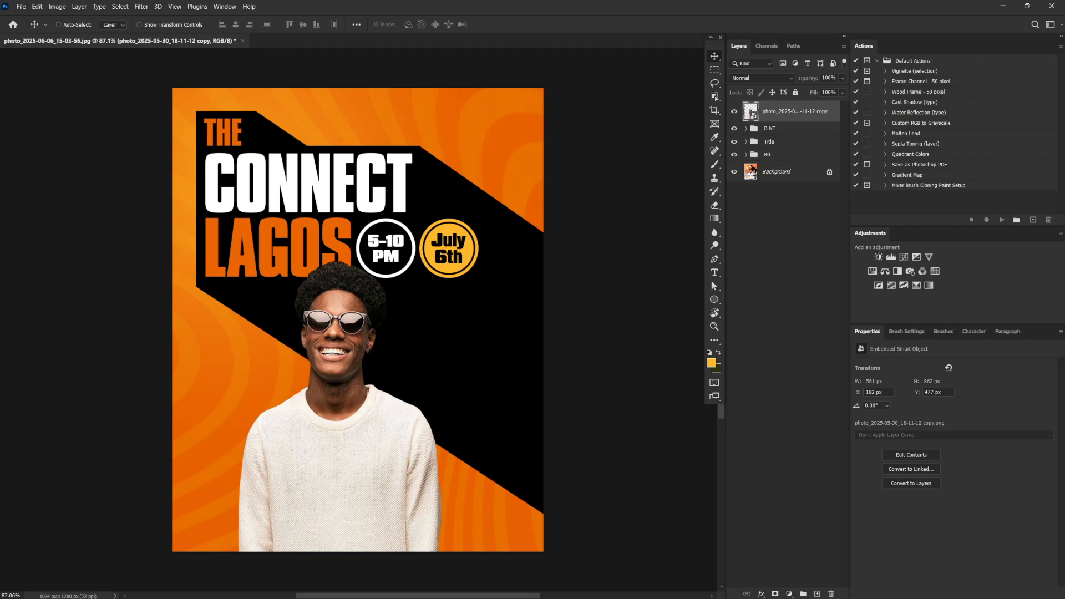
Place "3 copy.png" of the woman in orange to the right of the man, stacked behind his photo layer
left_click_drag(594, 240, 472, 351)
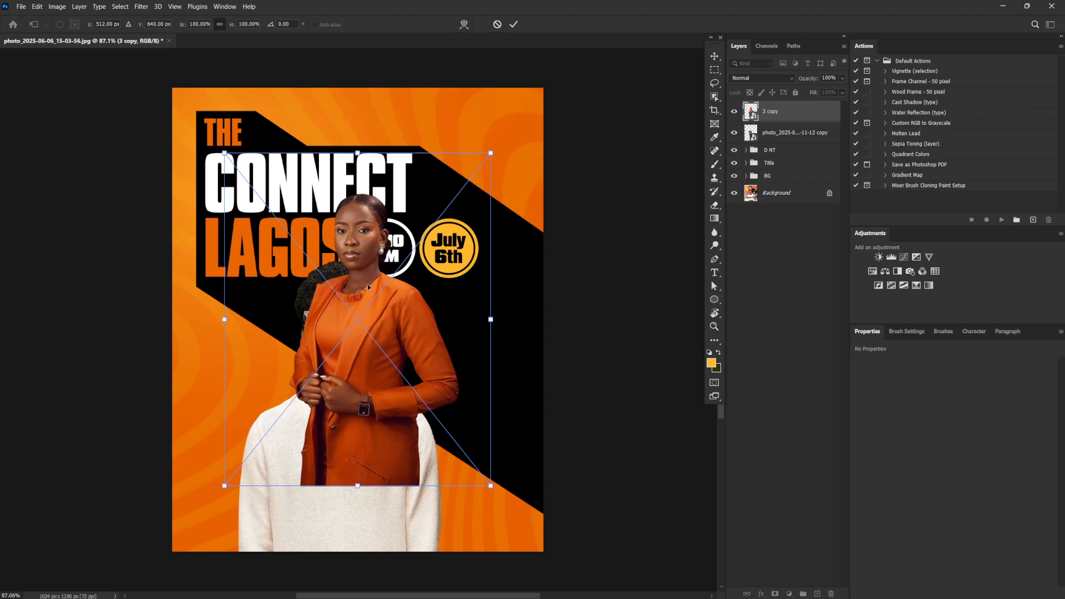
left_click_drag(372, 285, 443, 361)
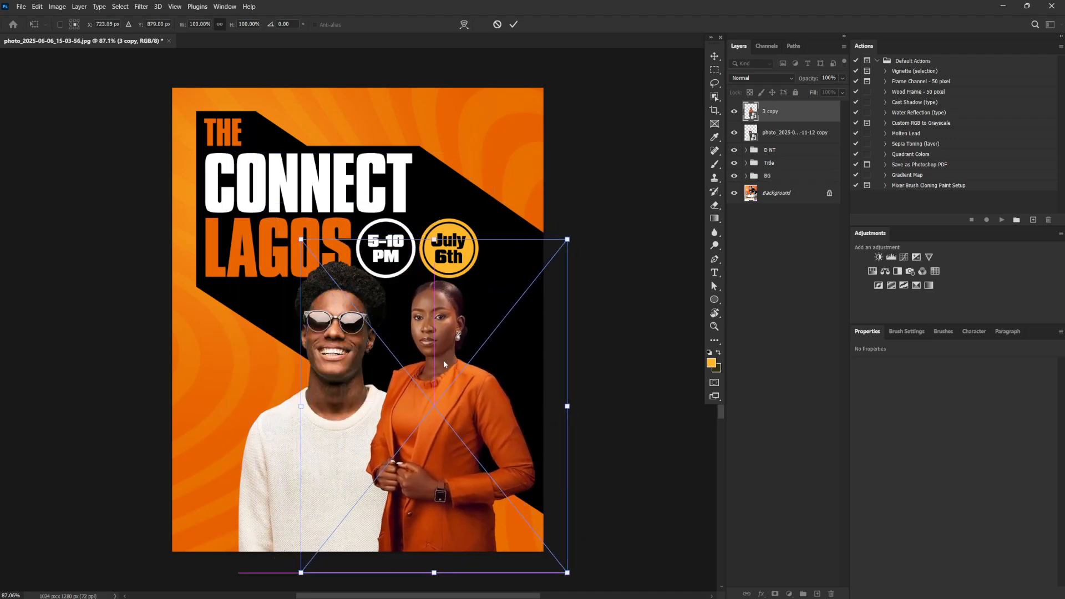
key("Return")
left_click_drag(798, 113, 797, 144)
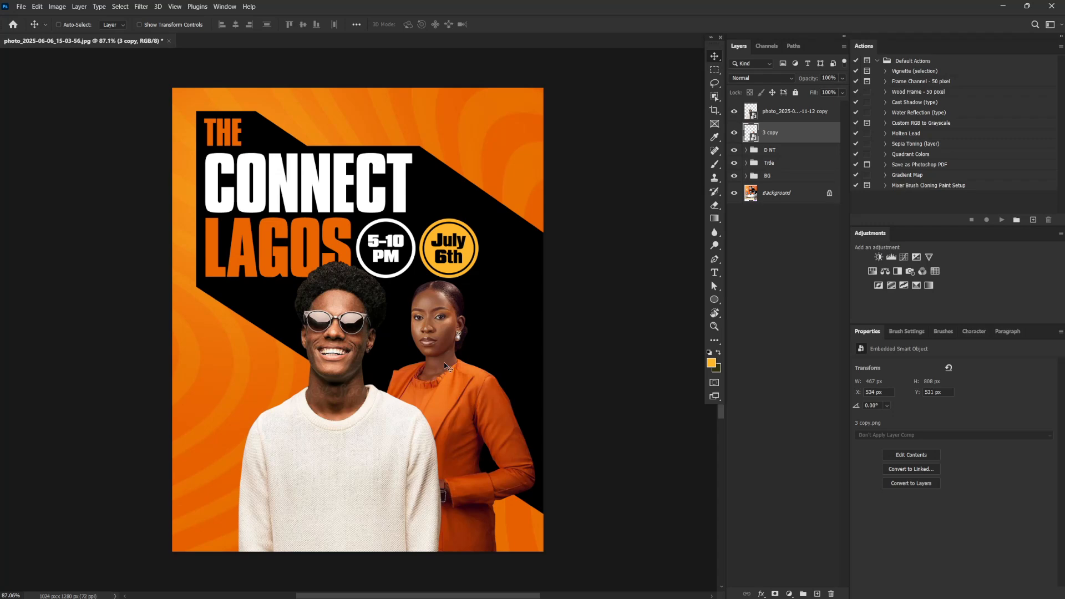
left_click_drag(444, 362, 438, 376)
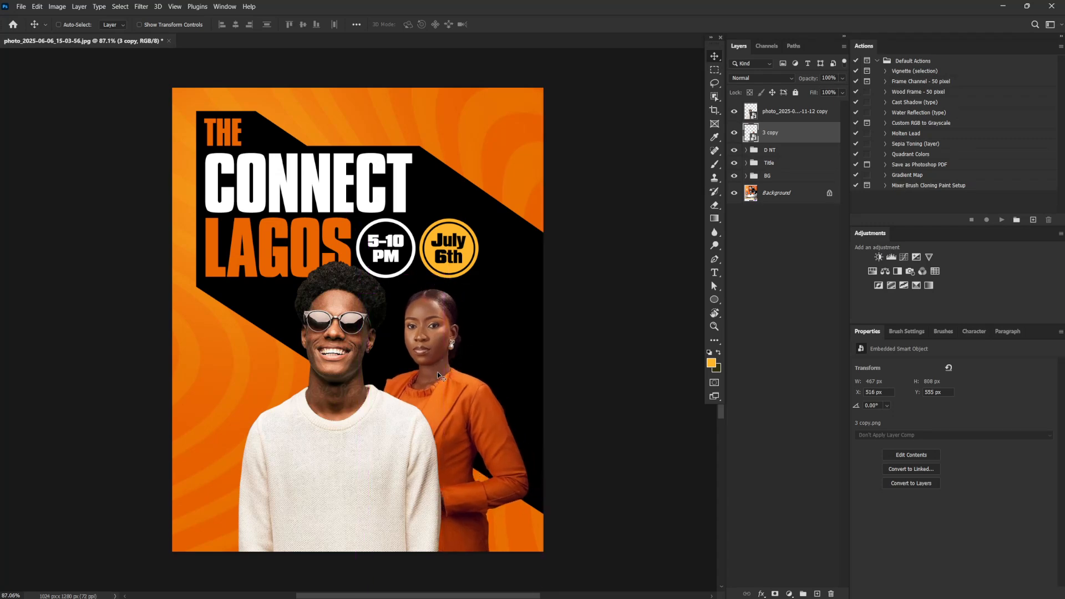
Flip the woman in orange horizontally, enlarge her photo to about 556 × 961 px, and position her beside the man
key("ctrl+t")
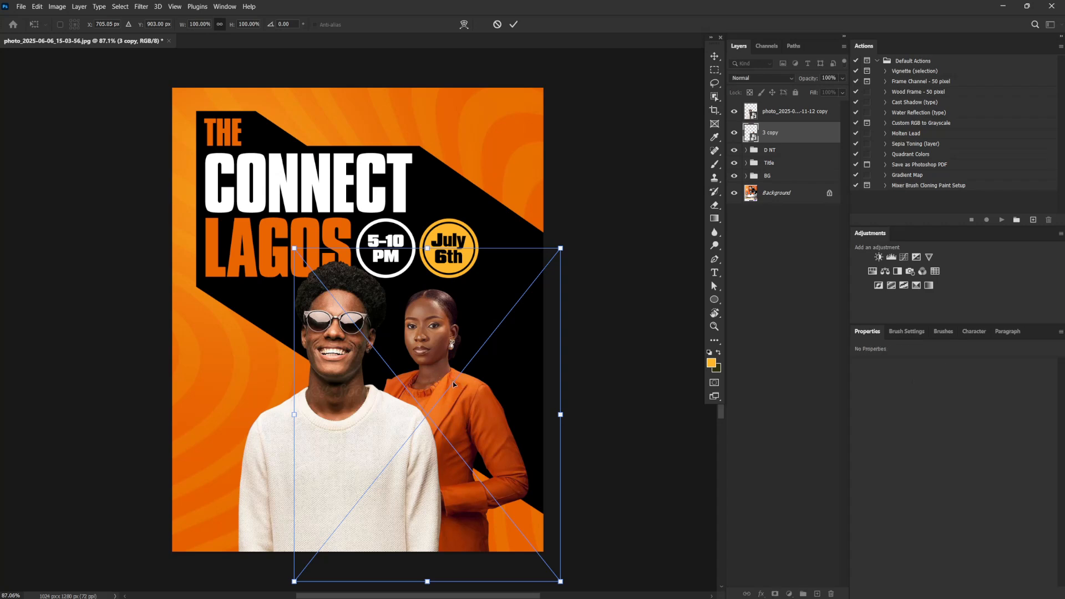
right_click(452, 382)
left_click(514, 578)
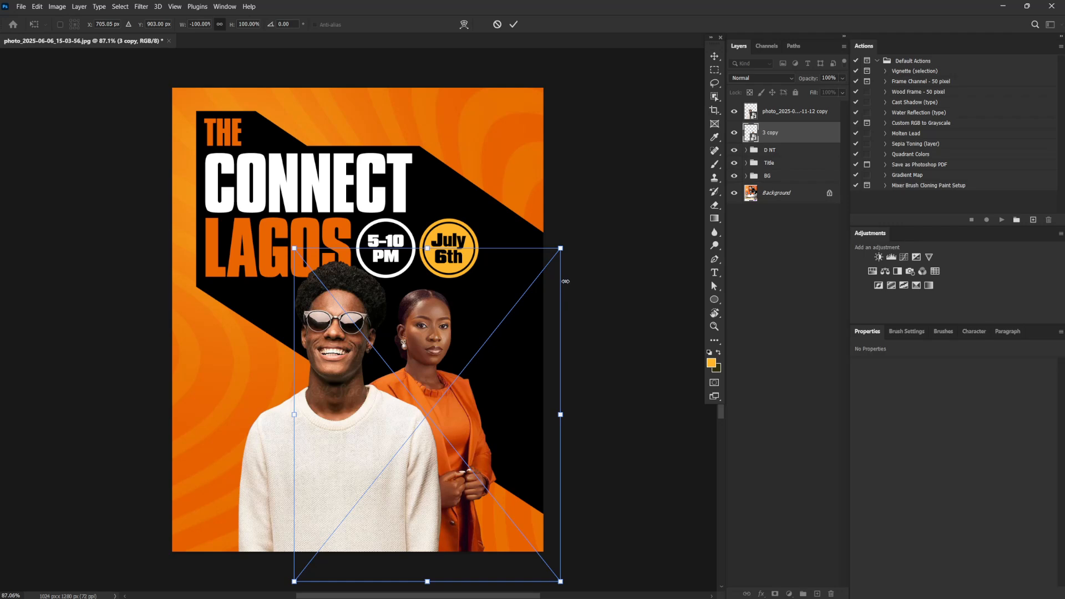
left_click_drag(560, 248, 585, 223)
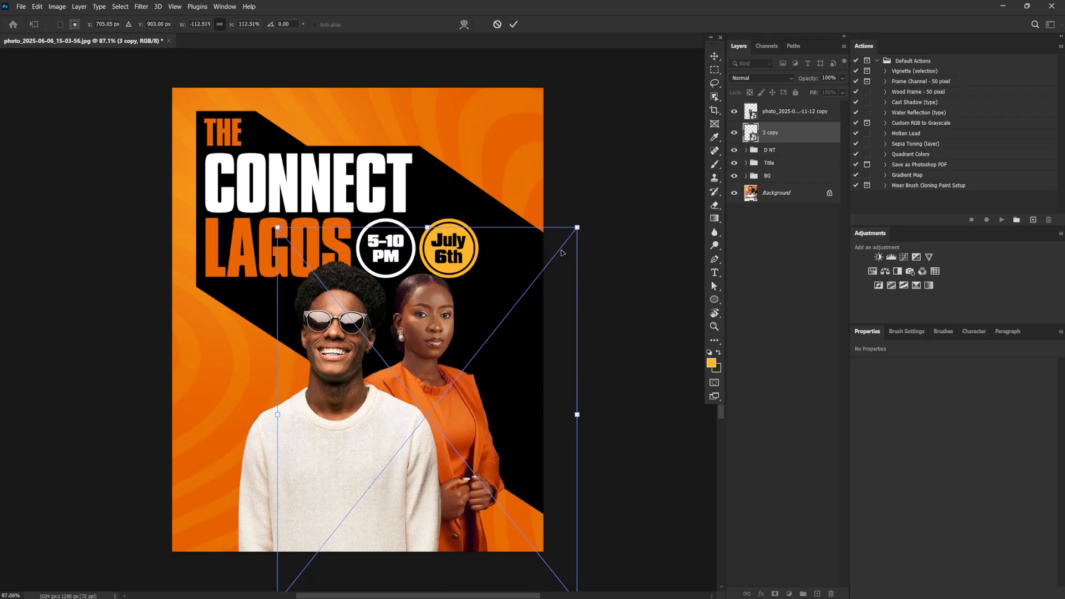
left_click_drag(464, 416, 488, 434)
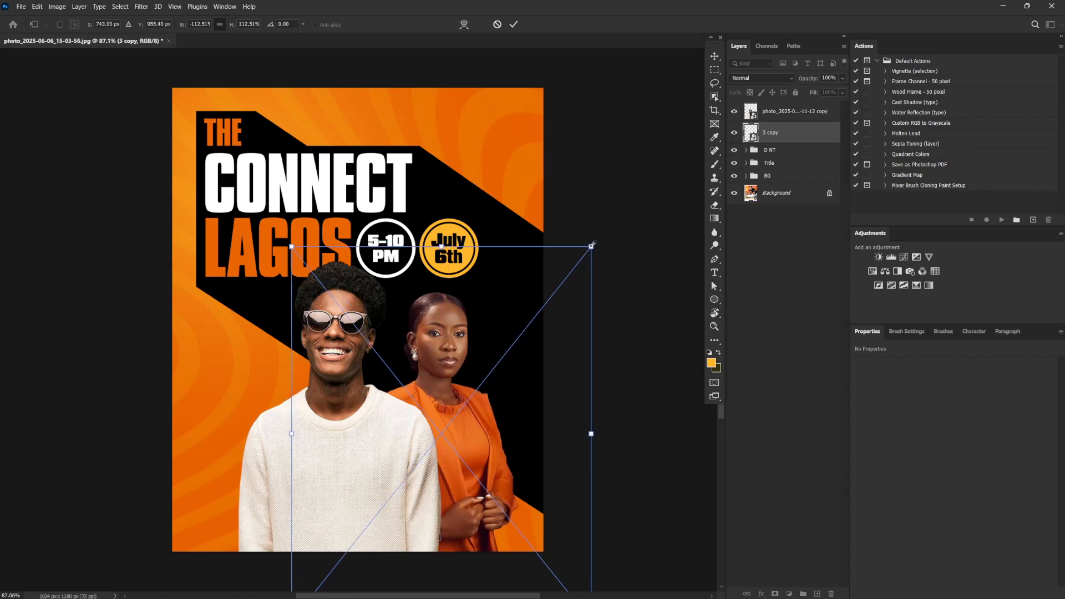
mouse_move(593, 244)
left_mouse_down()
mouse_move(608, 224)
mouse_move(606, 235)
left_mouse_up()
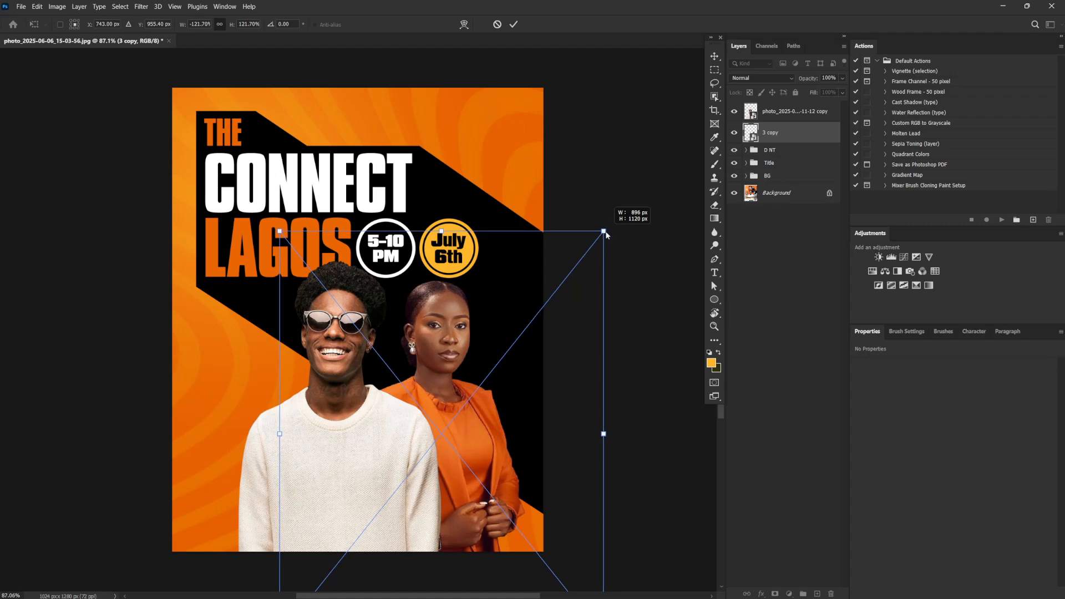
left_click_drag(507, 371, 507, 375)
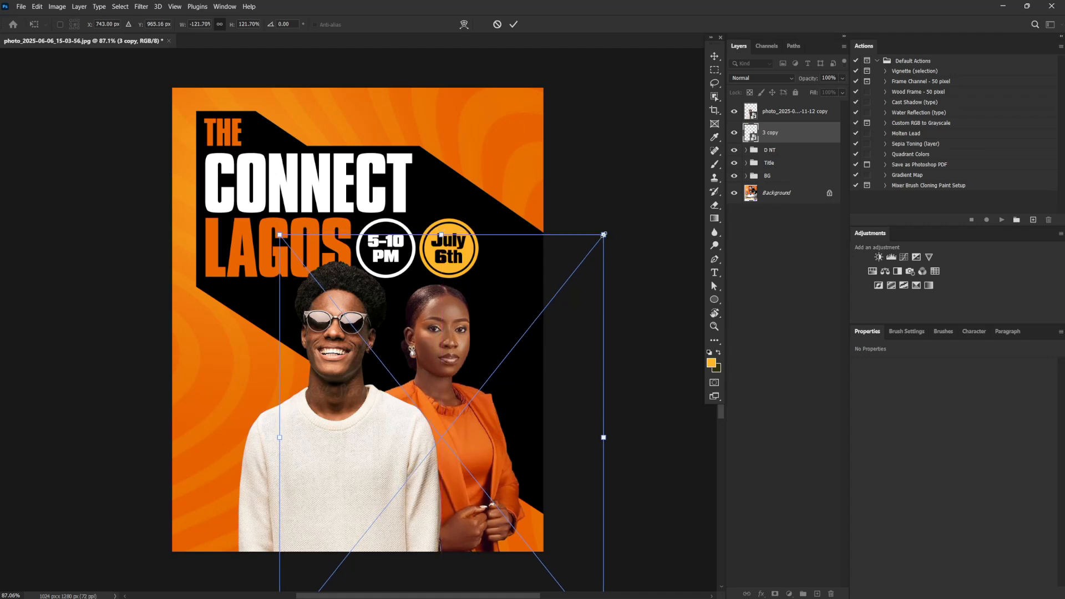
left_click_drag(604, 235, 600, 239)
key("Return")
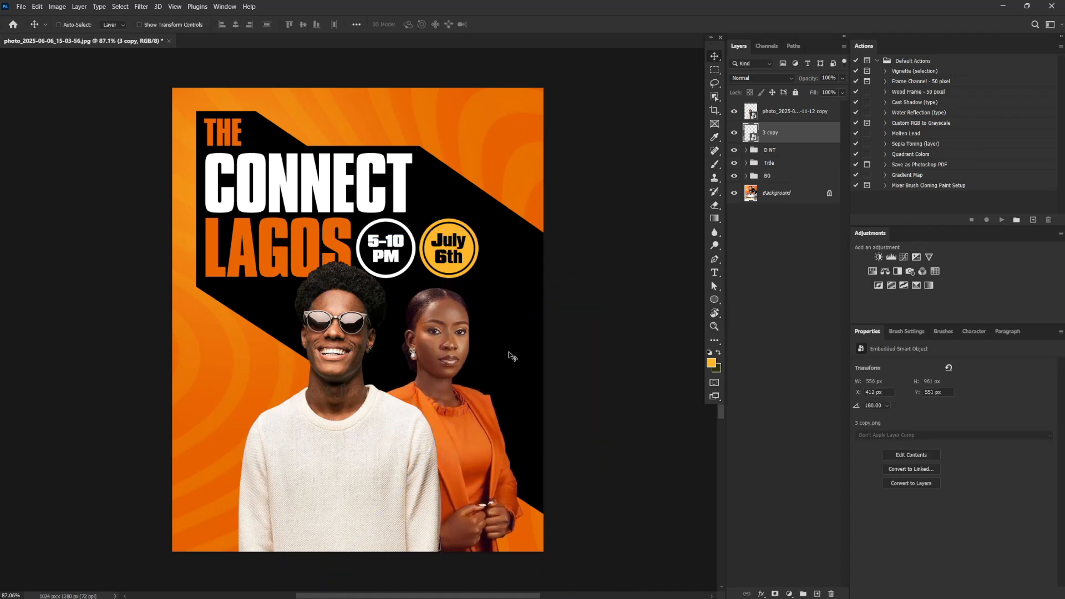
left_click_drag(517, 447, 519, 446)
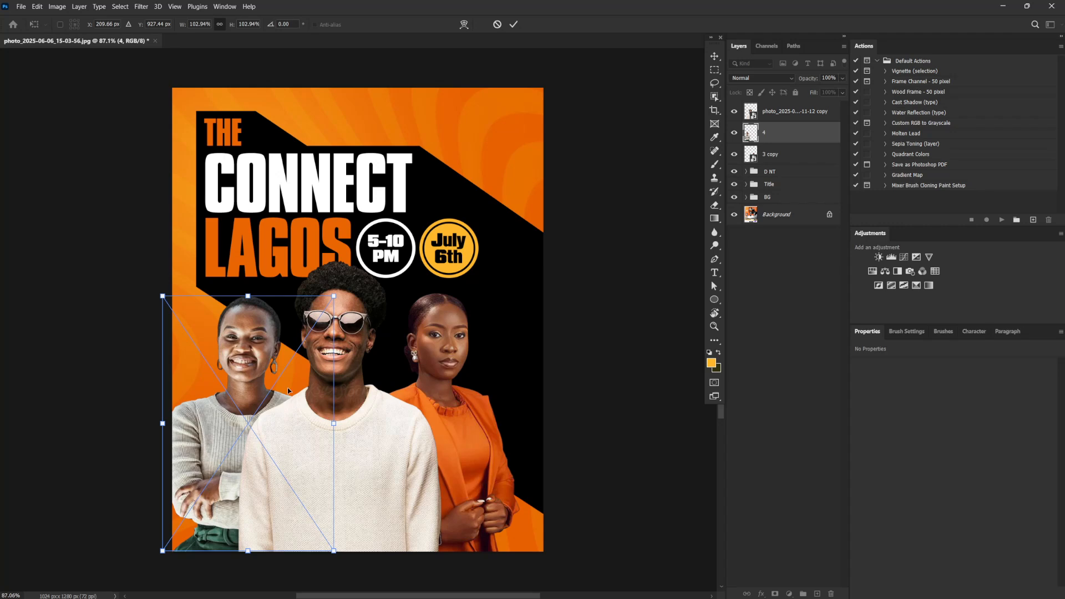
Place the cutout "4.png" of the woman in grey on the man's other side, behind his photo, at about 473 × 705 px
key("Return")
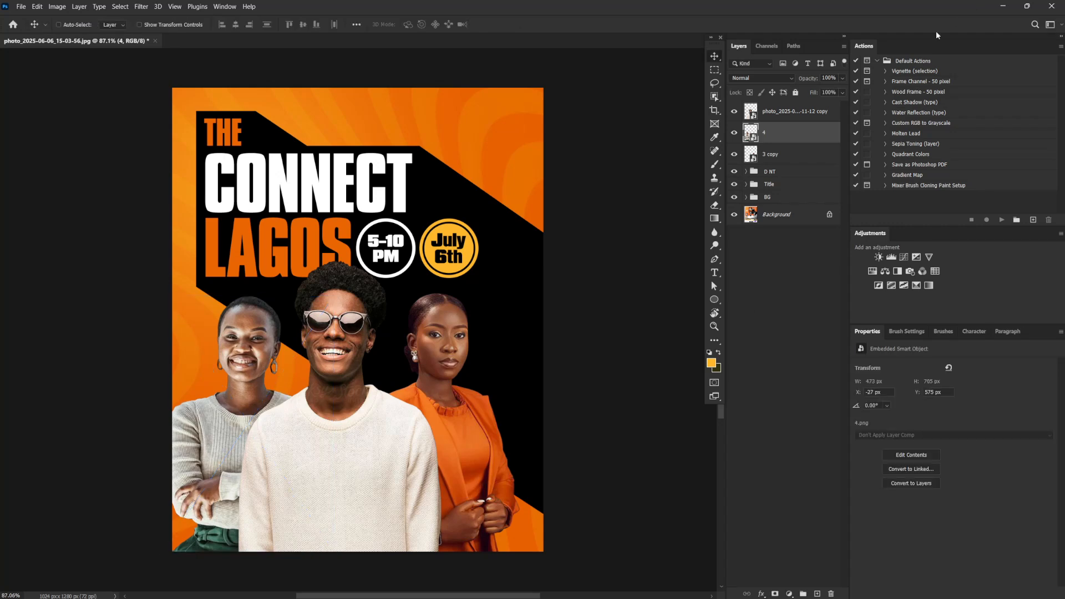
Scale the three people photos together to about 103% and center the trio along the flyer's lower edge
left_click(777, 154, "shift")
left_click(788, 111, "shift")
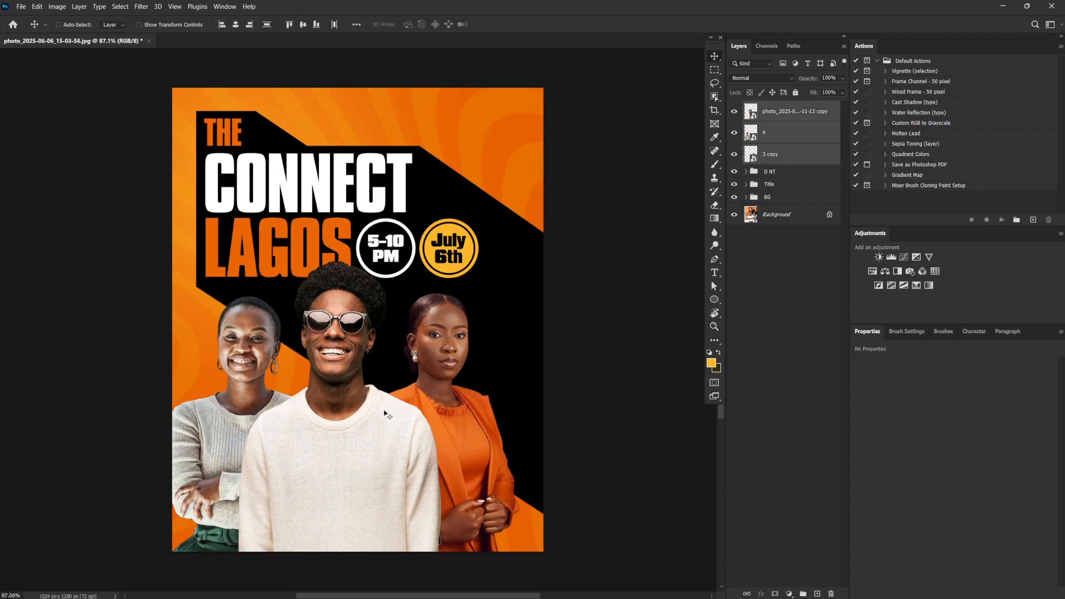
left_click_drag(390, 417, 398, 415)
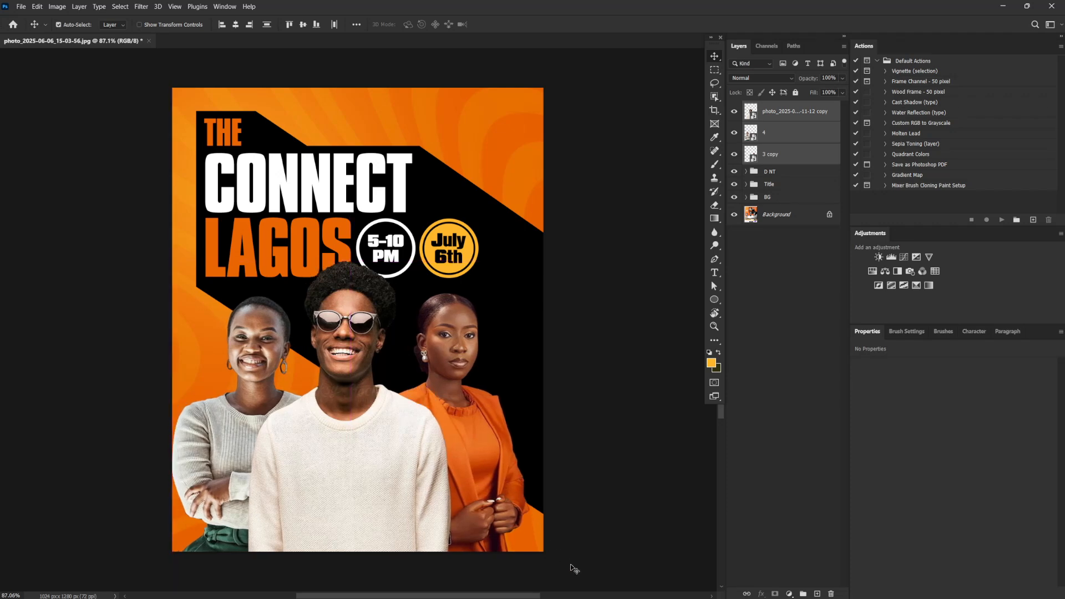
key("ctrl+t")
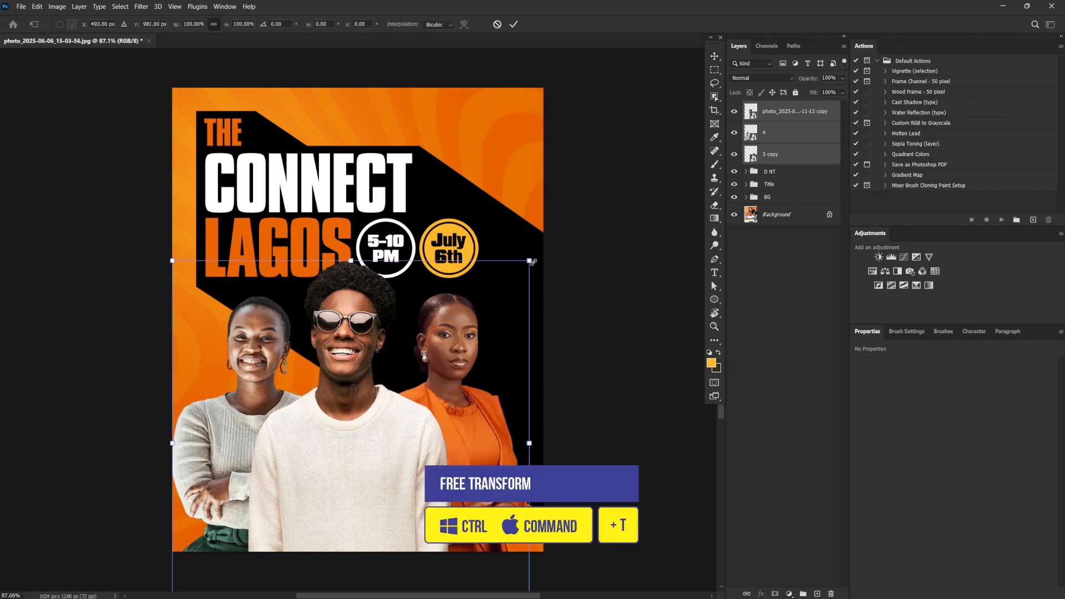
left_click_drag(531, 262, 538, 257)
left_click_drag(406, 439, 407, 452)
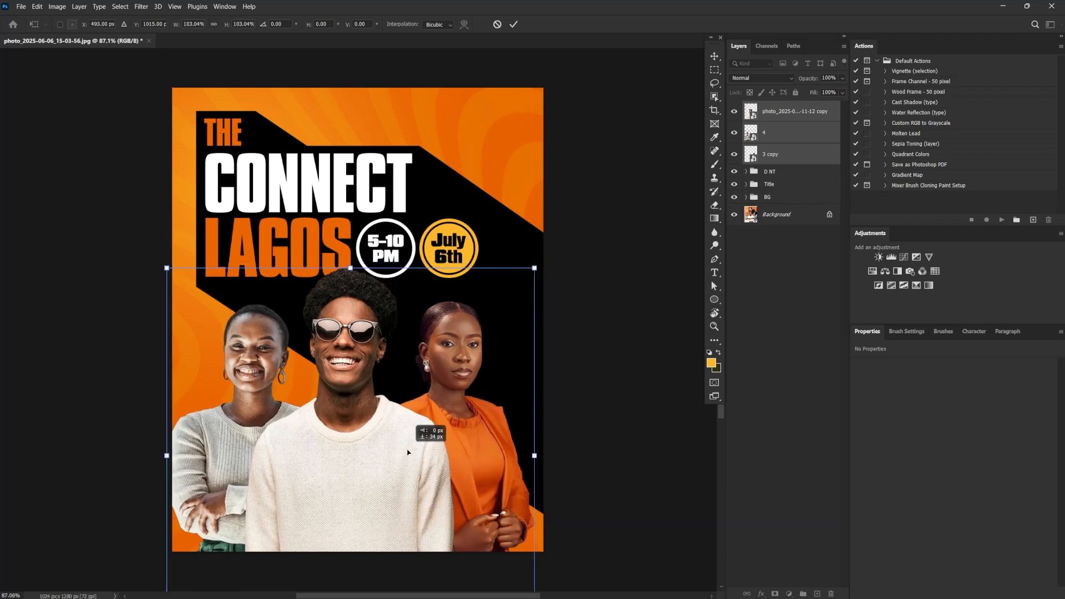
left_click_drag(408, 453, 405, 449)
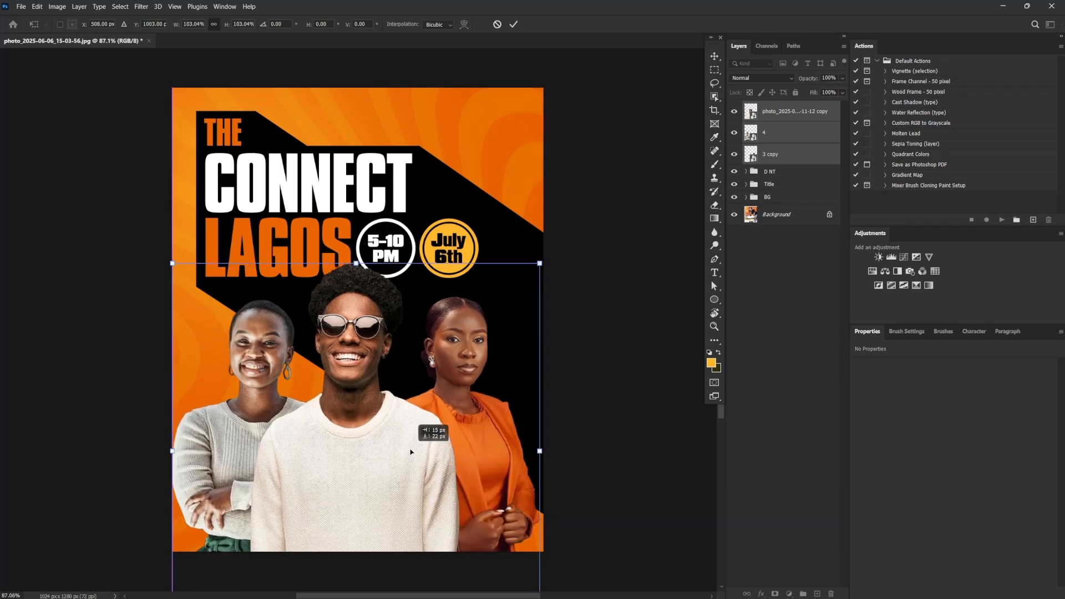
key("Return")
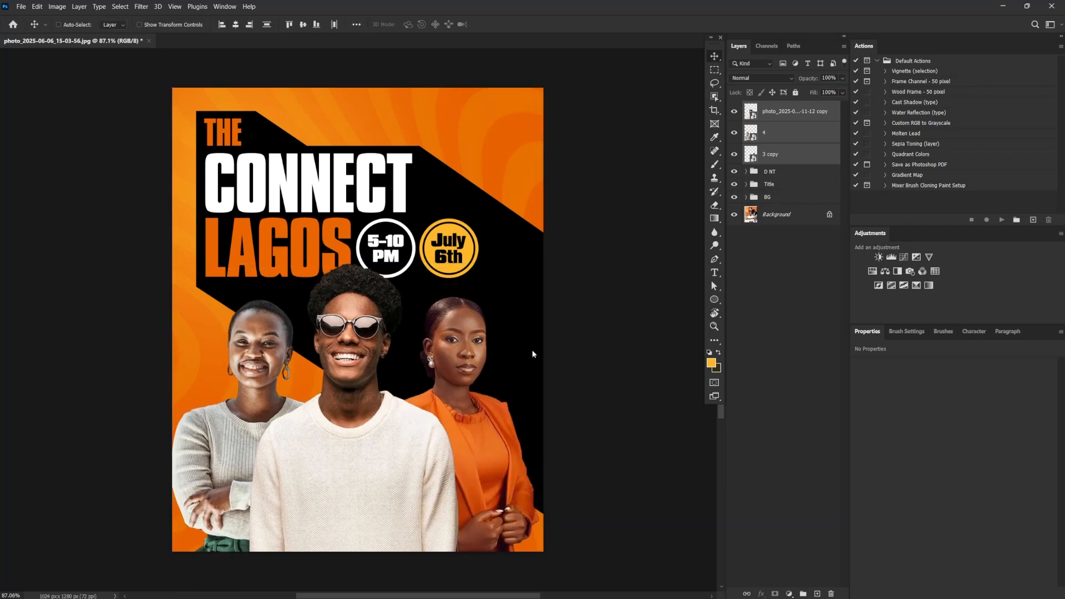
Add a text layer across the people's torsos with the pasted emoji line of Panel Talks, Chill Vibes, Cocktails and Afterparty
left_click(714, 272)
left_click(299, 471)
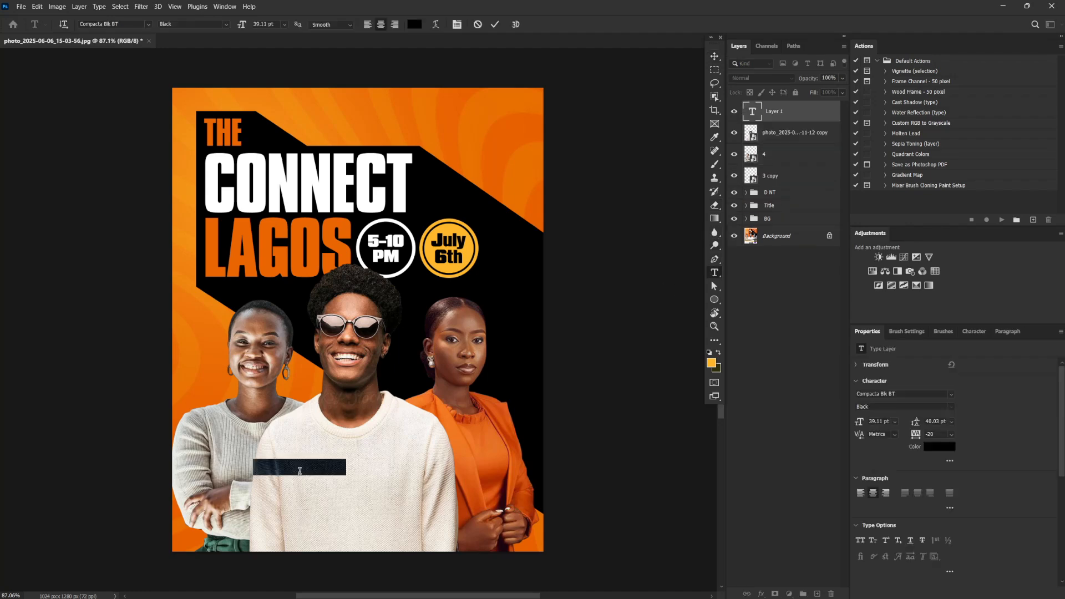
type("🎧 Chill Vibes | 🍷 Cocktails | 🎉 Afterparty")
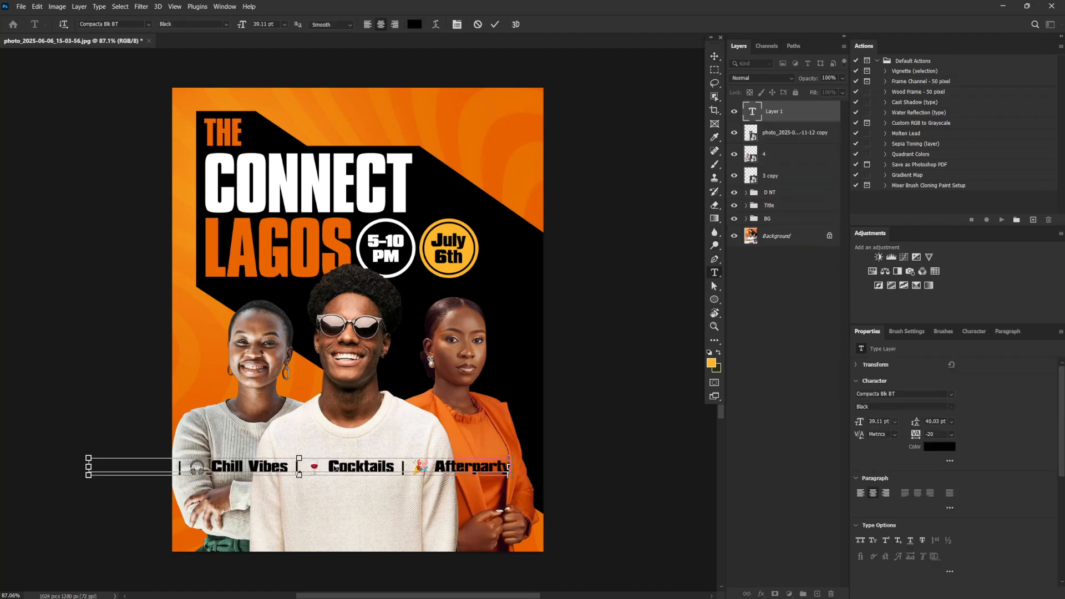
Remove the emojis from the activities line so it reads "Panel Talks | Chill Vibes | Cocktails | Afterparty"
key("ctrl+a")
left_click_drag(319, 465, 305, 464)
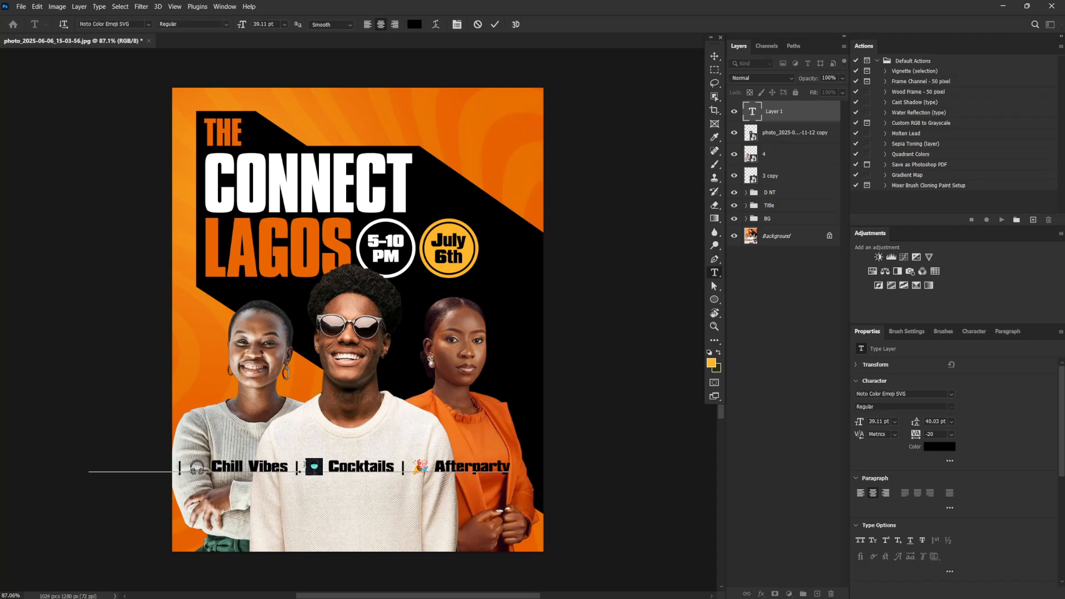
key("BackSpace")
left_click(332, 468)
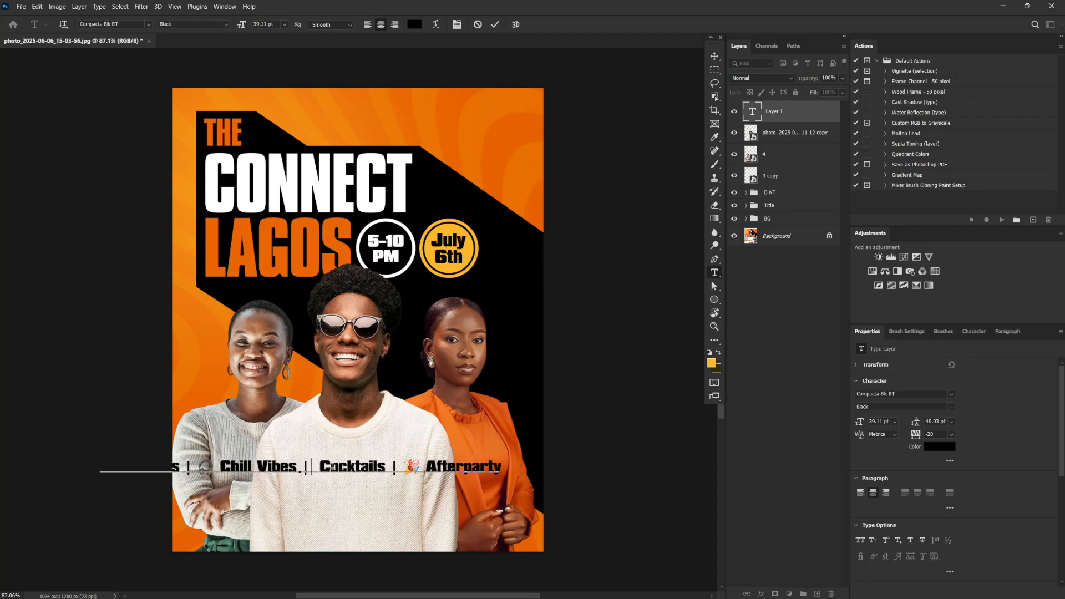
left_click_drag(400, 467, 423, 474)
key("BackSpace")
key("ctrl+Return")
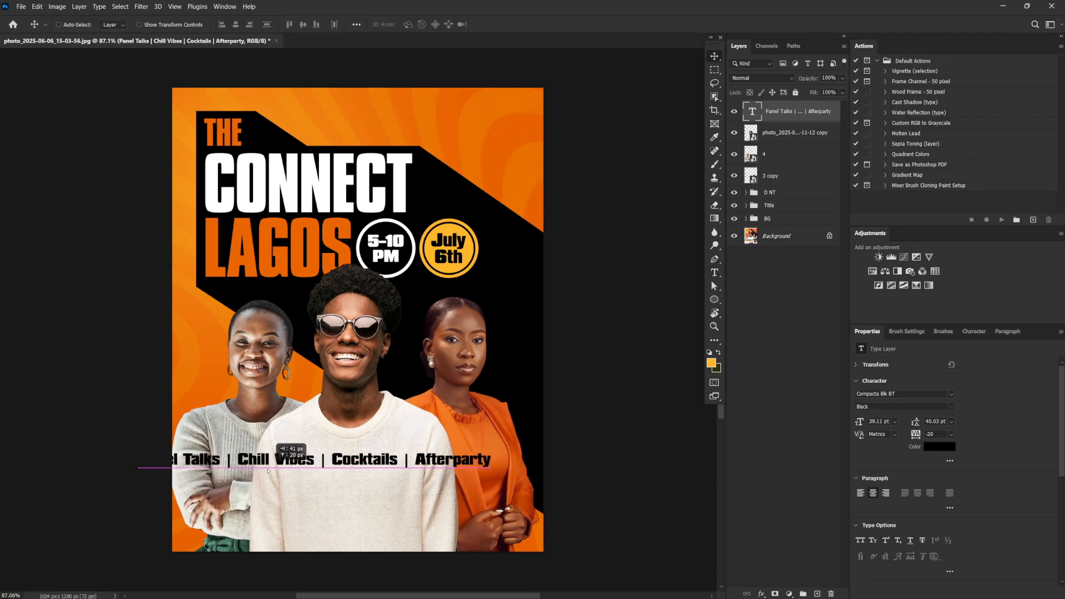
Move the activities line slightly lower across the people's torsos and set it in all caps
left_click_drag(290, 474, 302, 490)
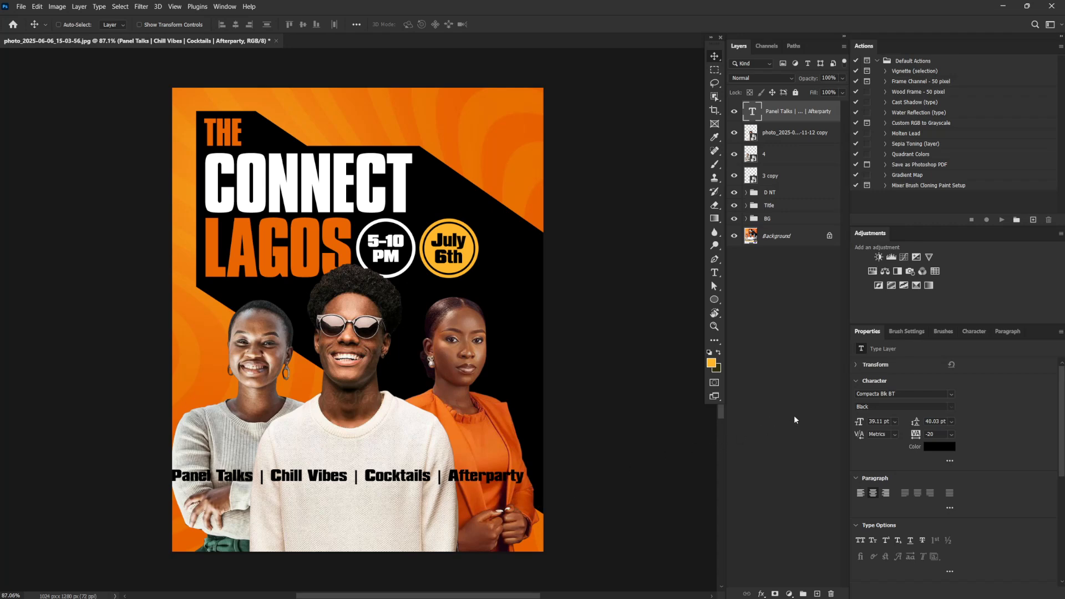
left_click(860, 541)
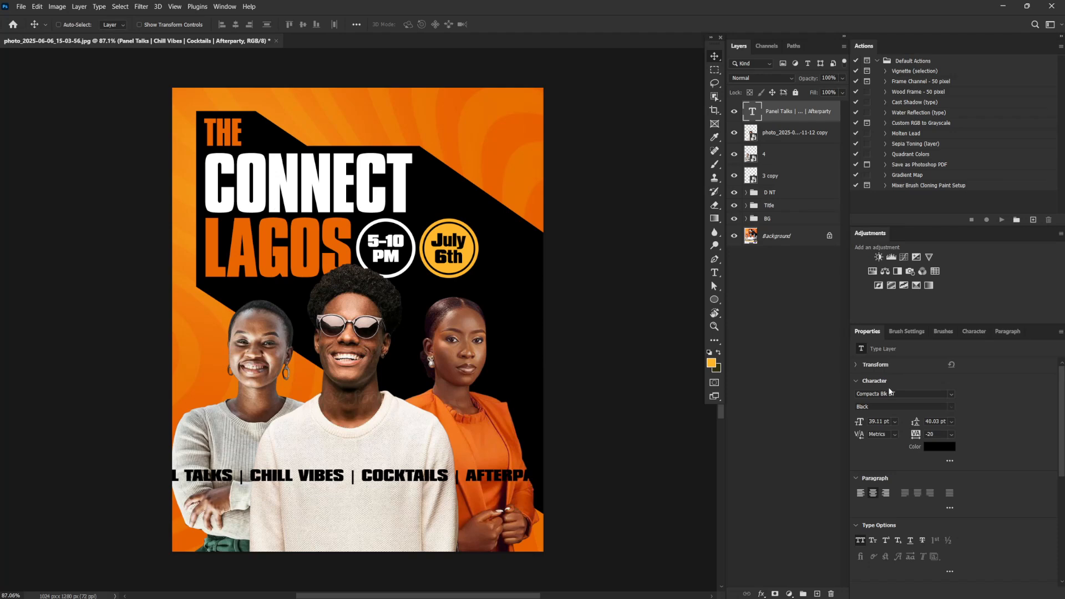
Set the activities line's font to Blender Pro Medium
left_click(905, 395)
type("bhde")
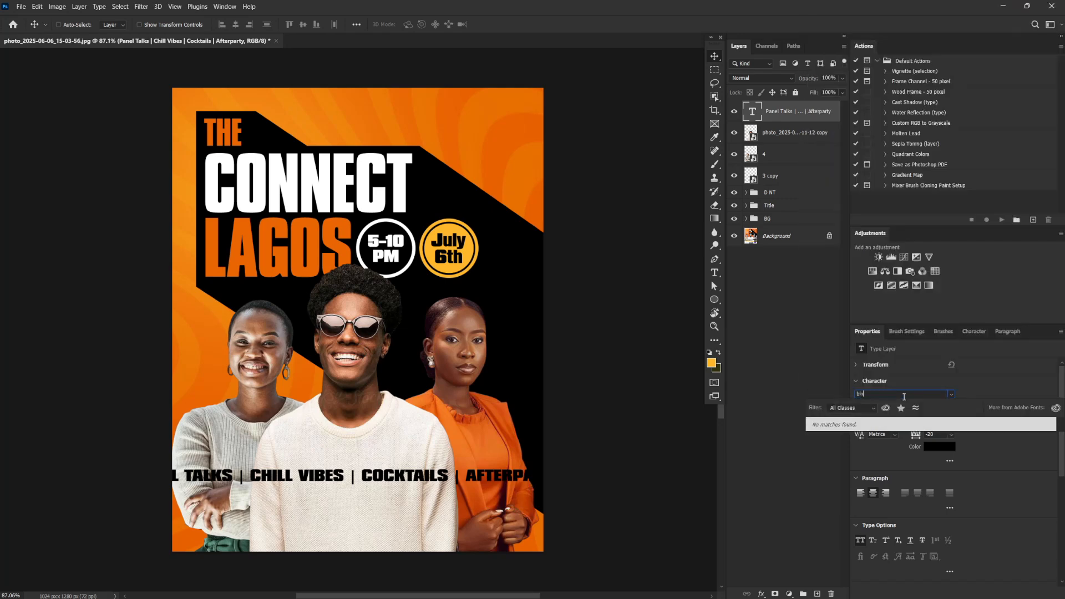
key("BackSpace")
key("BackSpace")
key("BackSpace")
key("BackSpace")
type("lender")
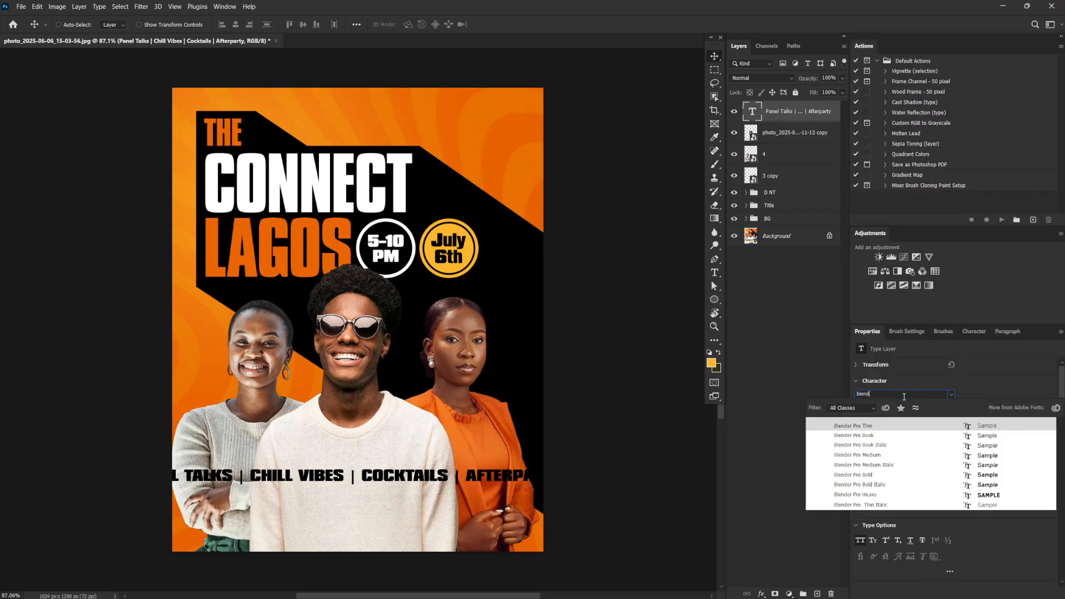
left_click(981, 429)
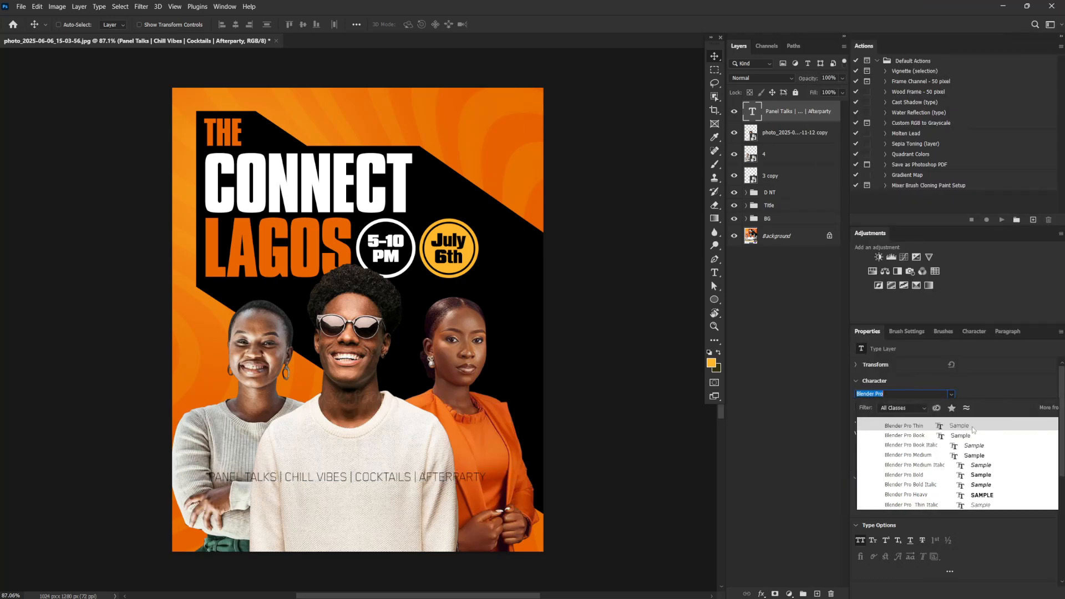
left_click(982, 460)
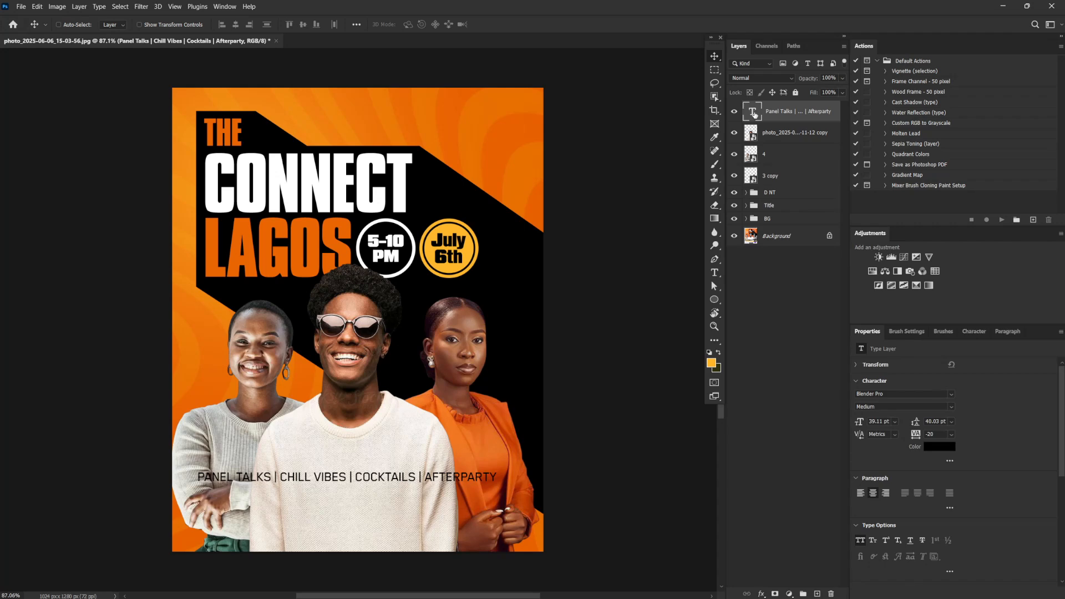
Replace the vertical bars in the activities line with slashes, adding extra spaces around them
double_click(753, 112)
left_click(350, 478)
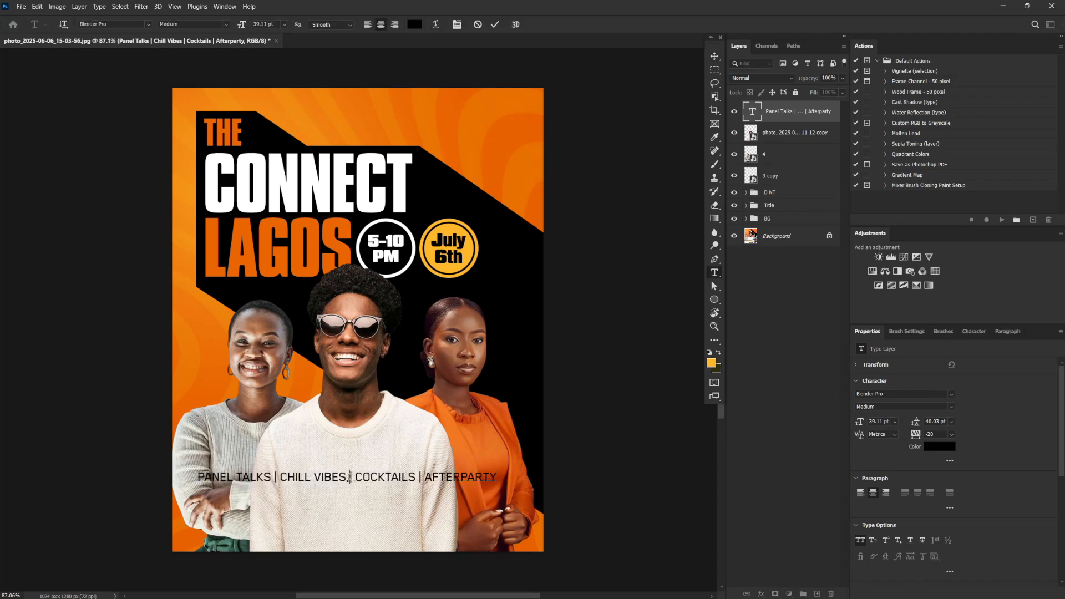
type("/")
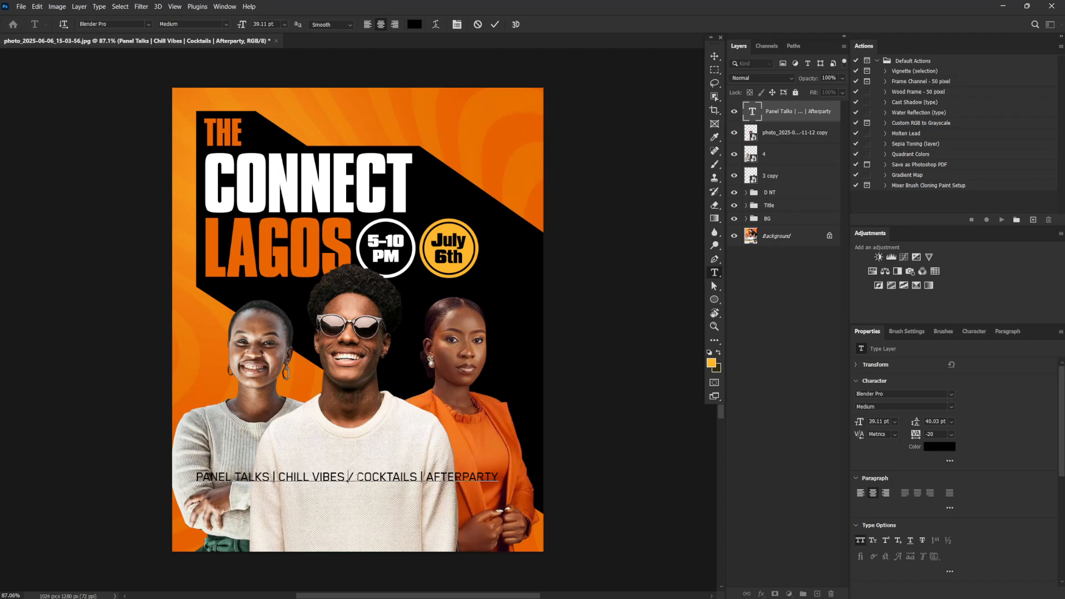
left_click(358, 477)
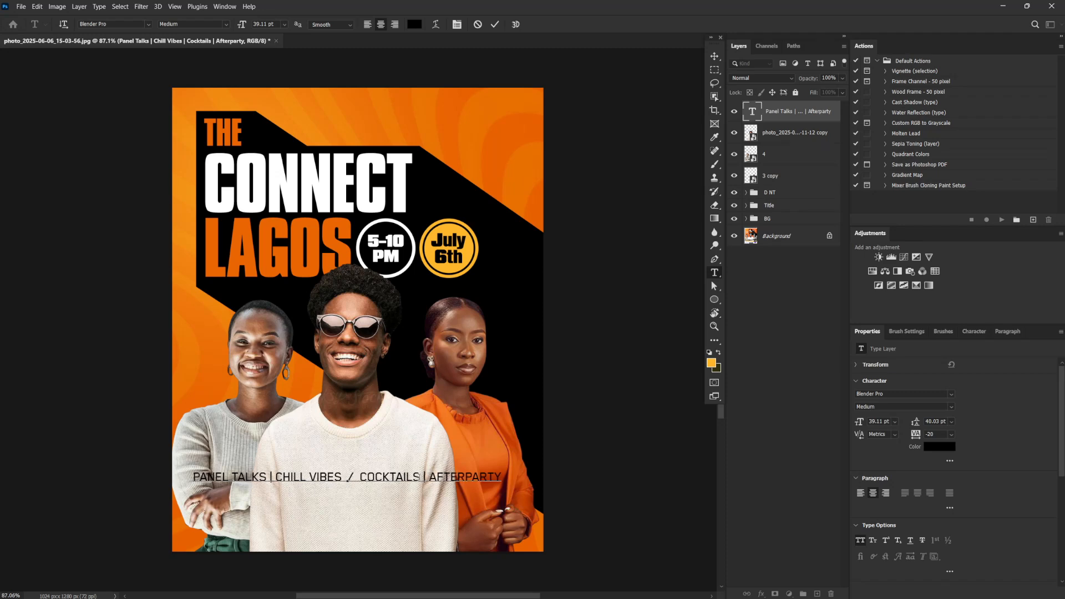
left_click_drag(427, 477, 422, 477)
type("/")
left_click(419, 477)
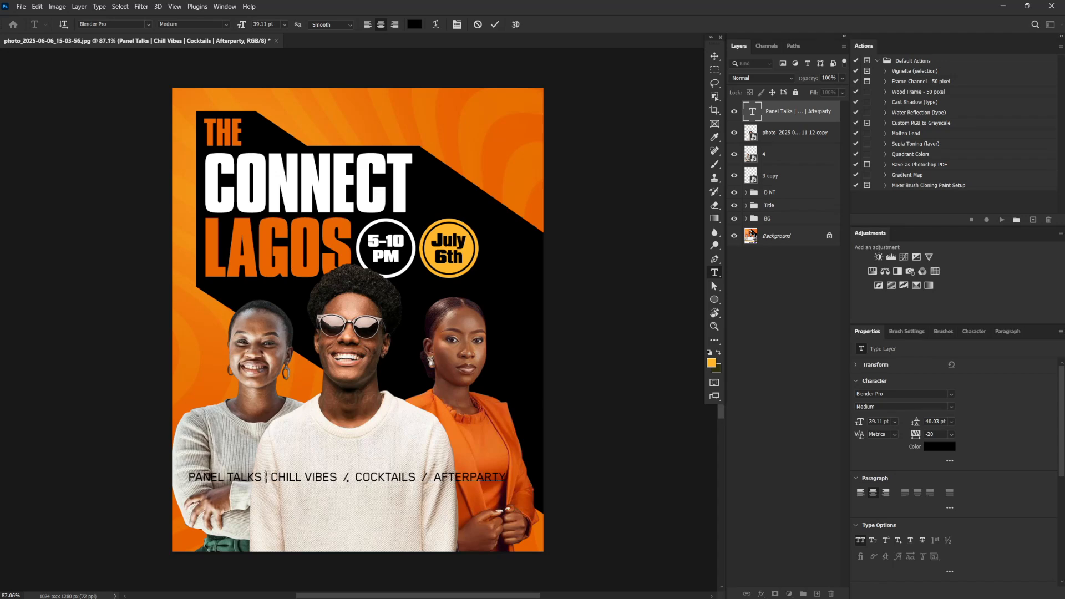
left_click_drag(270, 477, 265, 478)
type("/")
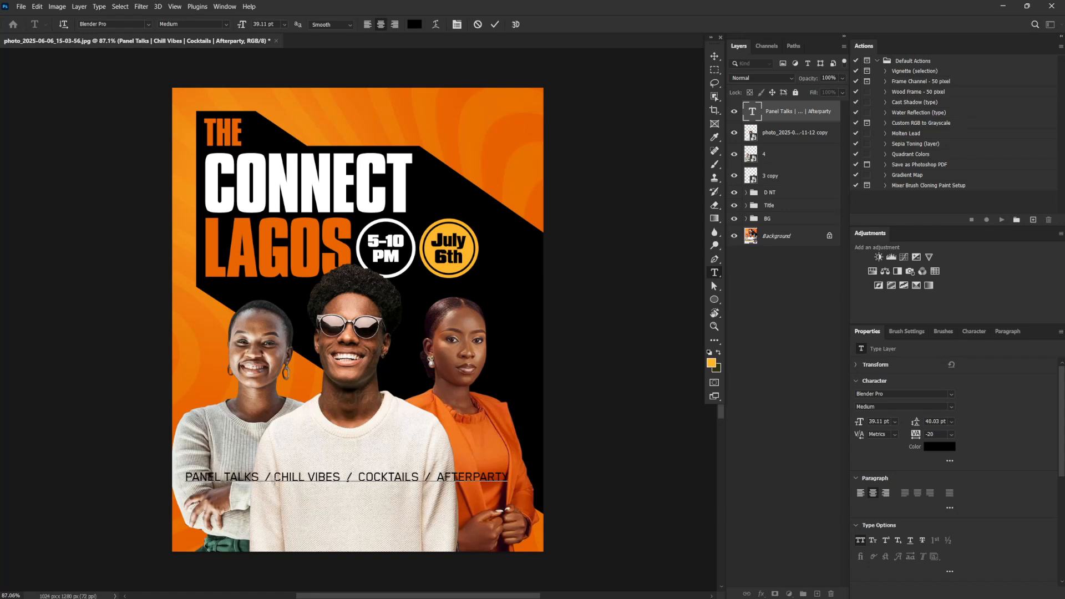
key("Right")
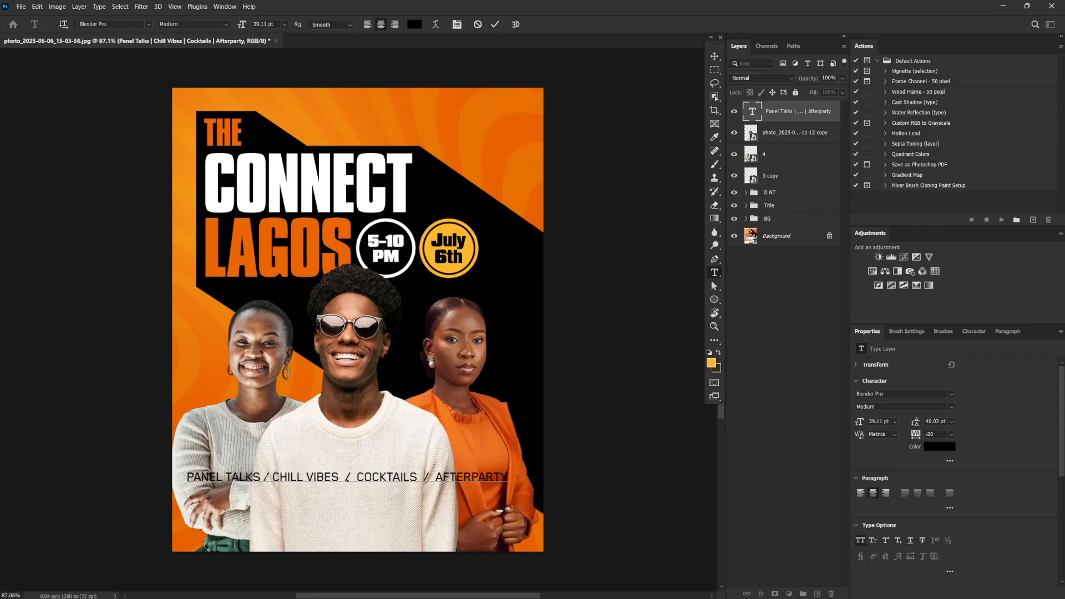
left_click(345, 478)
key("Right")
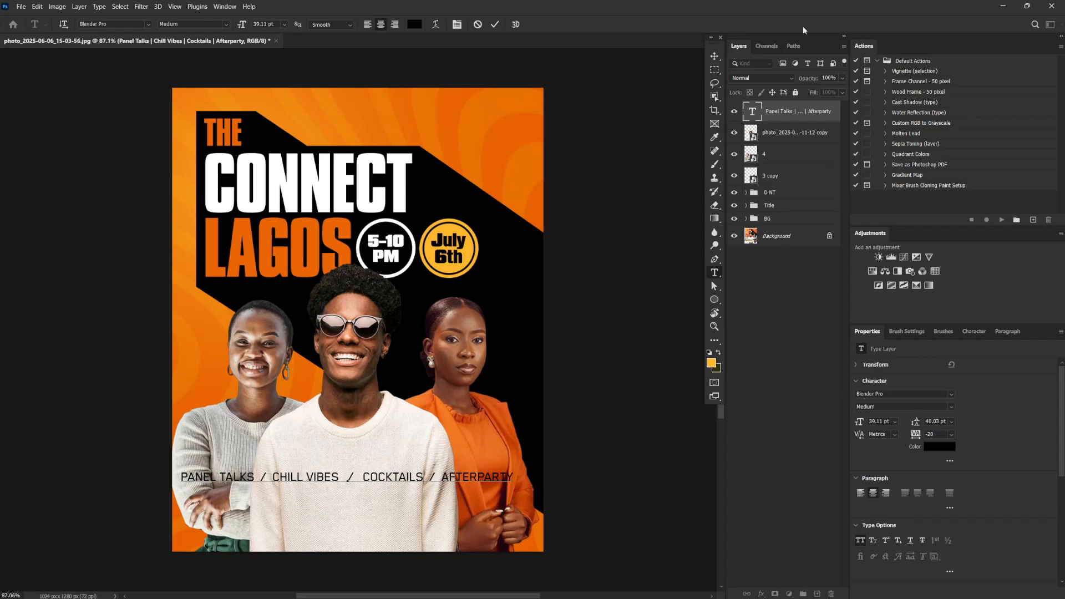
Scale the activities line down to about 77% around its centre
left_click(715, 56)
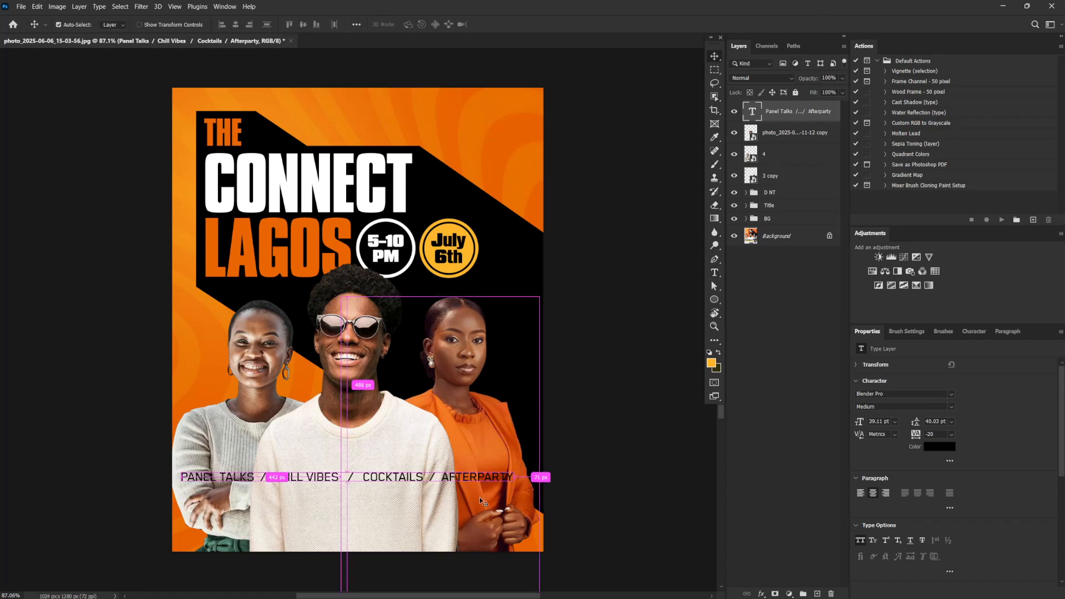
key("ctrl+t")
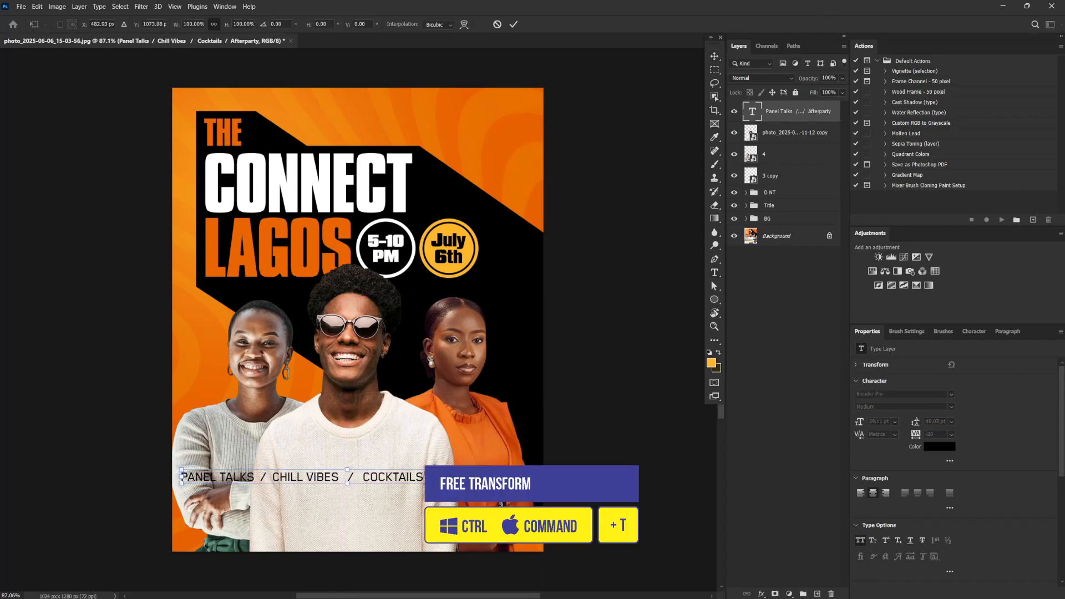
left_click_drag(181, 477, 219, 477)
key("Return")
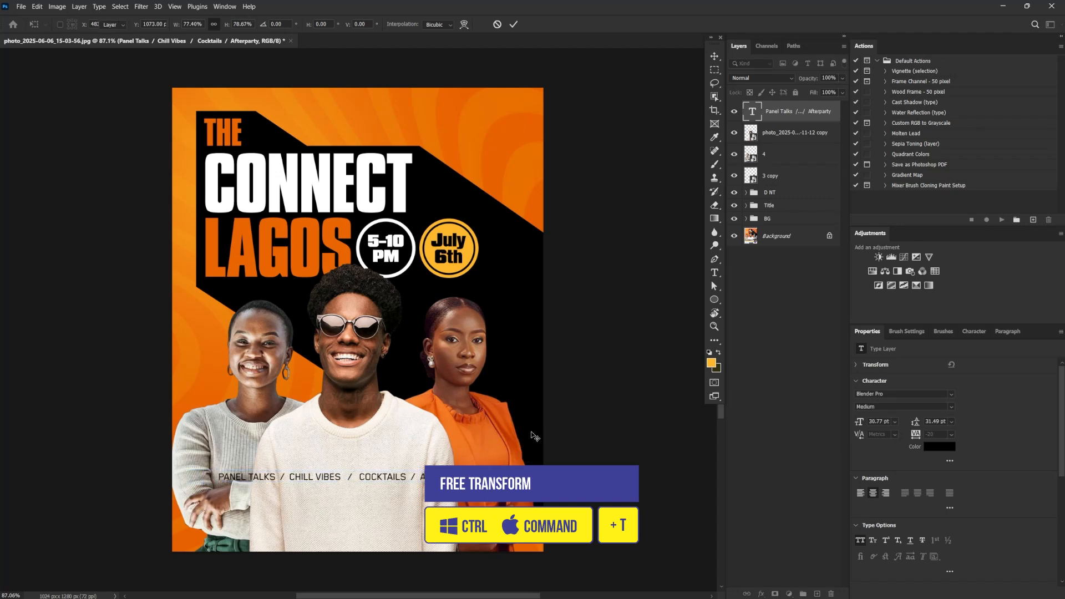
Set the activities line's tracking to 80 and scale the text down to about 93%
left_click(933, 436)
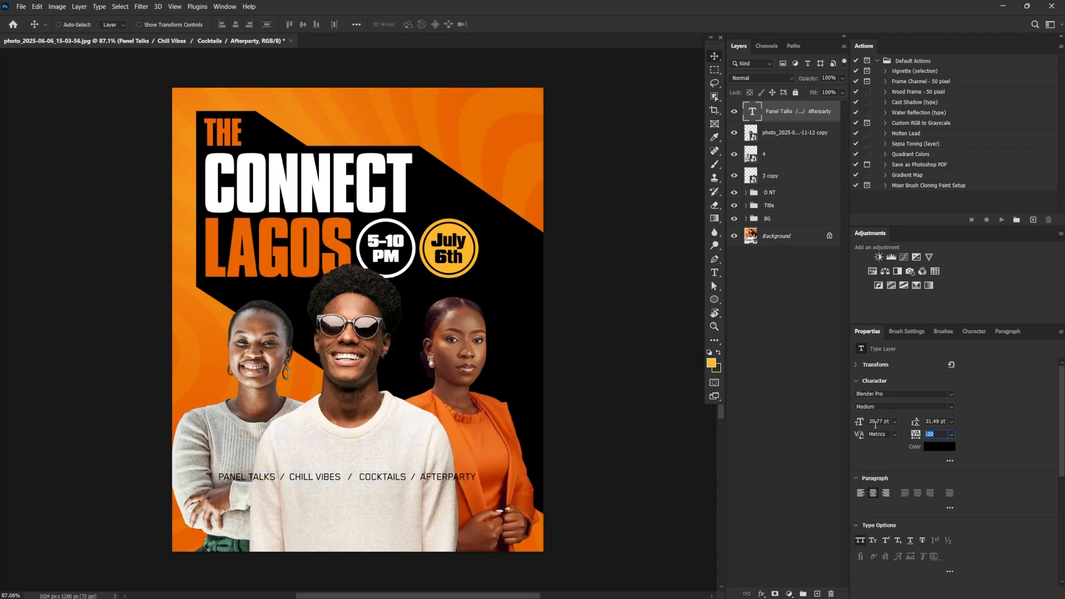
type("60")
key("Return")
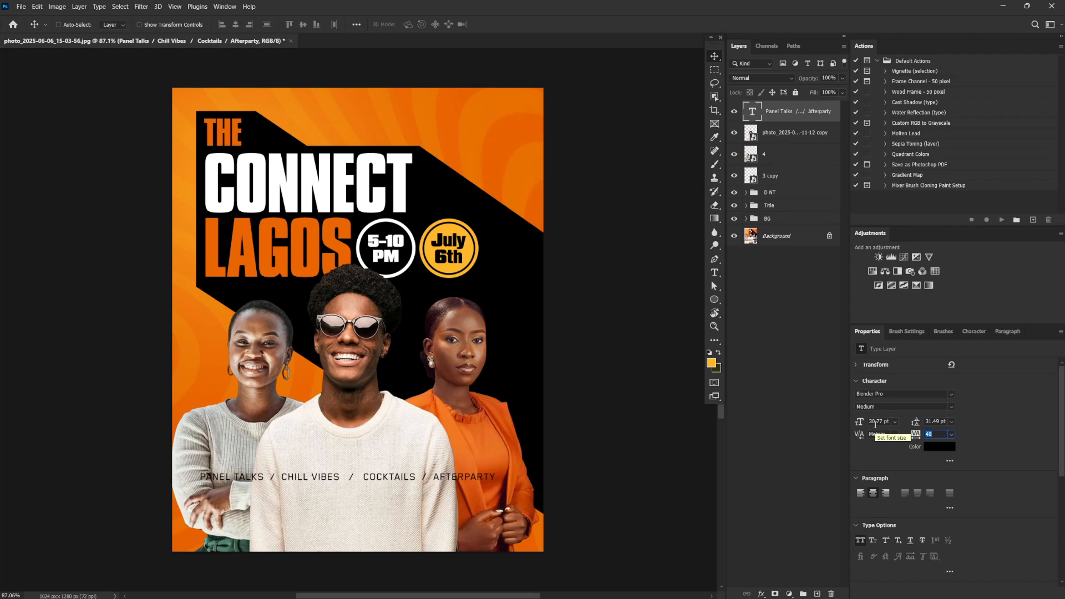
type("80")
key("Return")
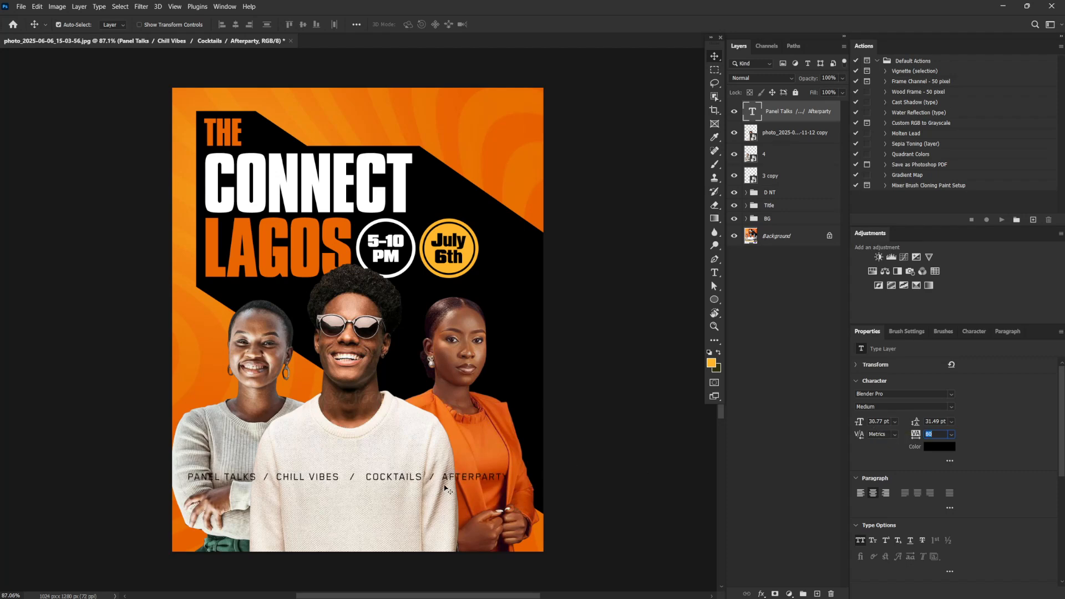
key("ctrl+t")
left_click_drag(511, 471, 497, 473)
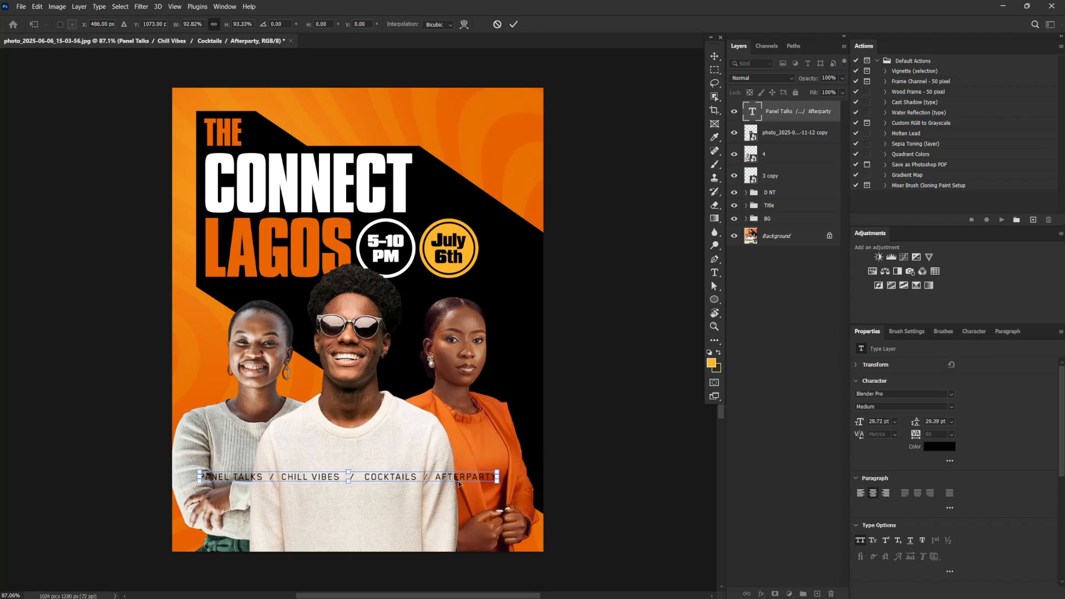
key("Return")
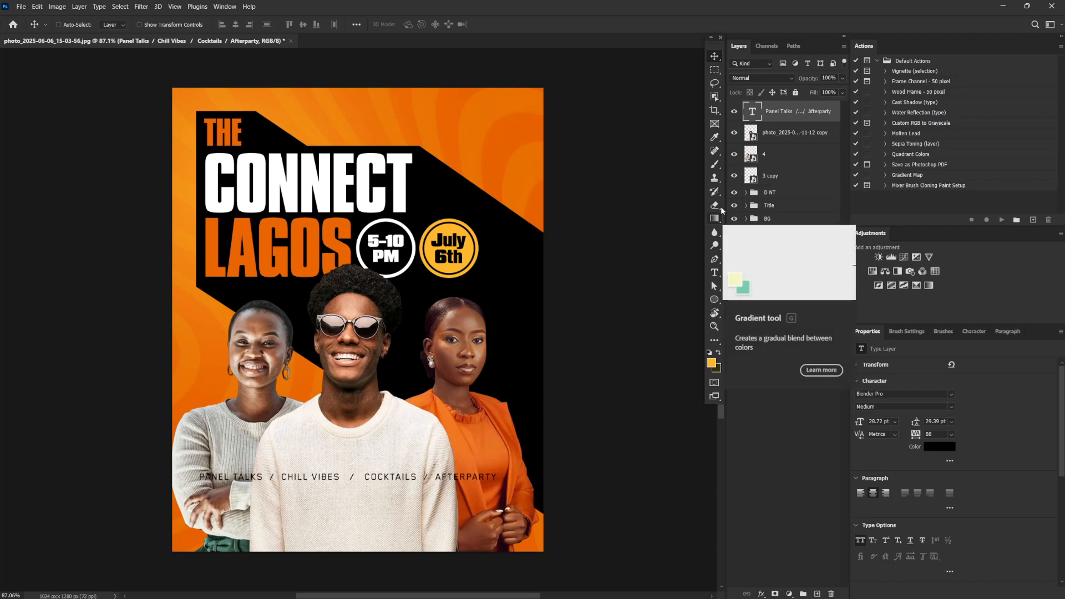
Draw a rectangle about 1083 by 59 px across the activities line, with a black fill and no stroke
left_click(715, 300)
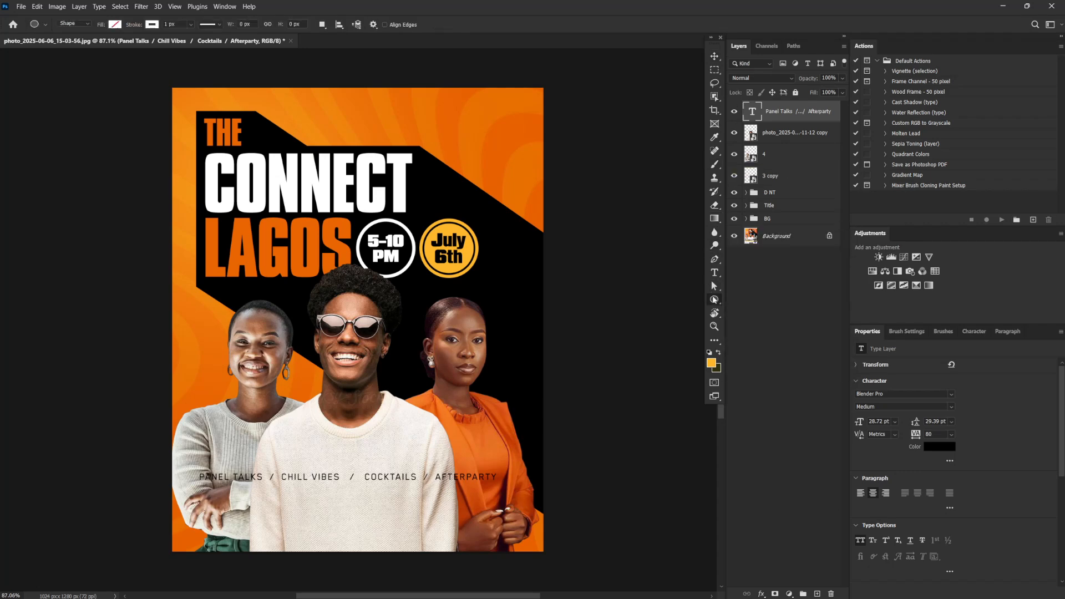
left_click_drag(715, 300, 749, 300)
left_click_drag(157, 467, 548, 488)
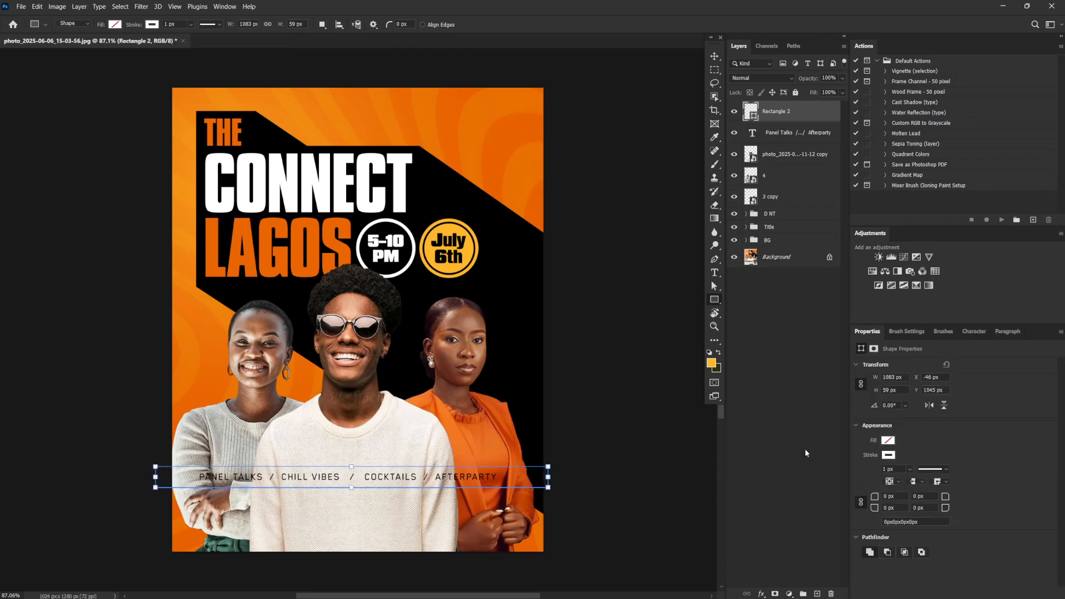
left_click(890, 455)
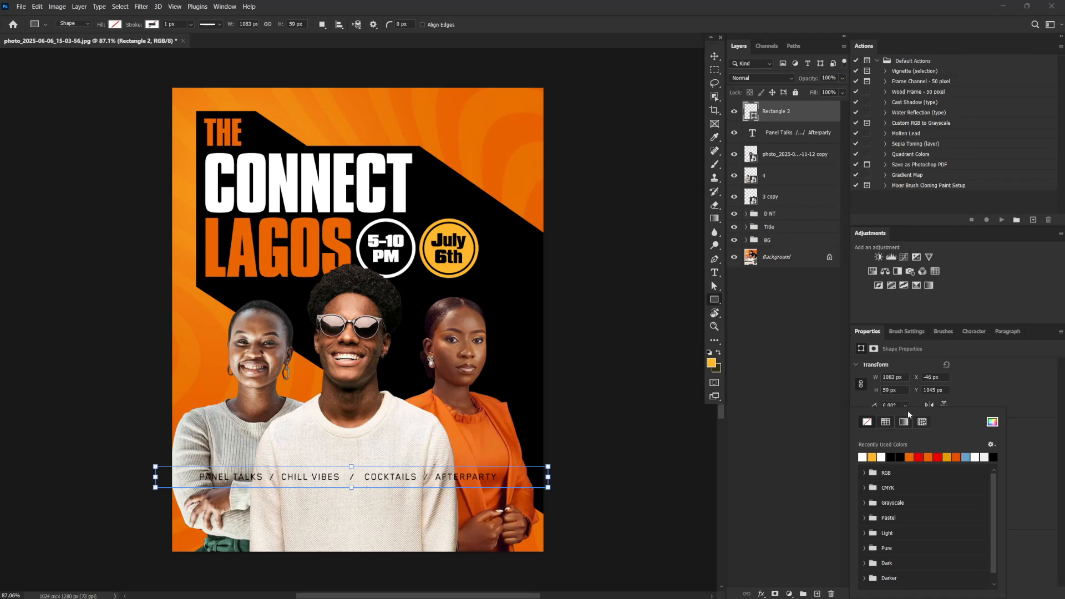
left_click(1022, 373)
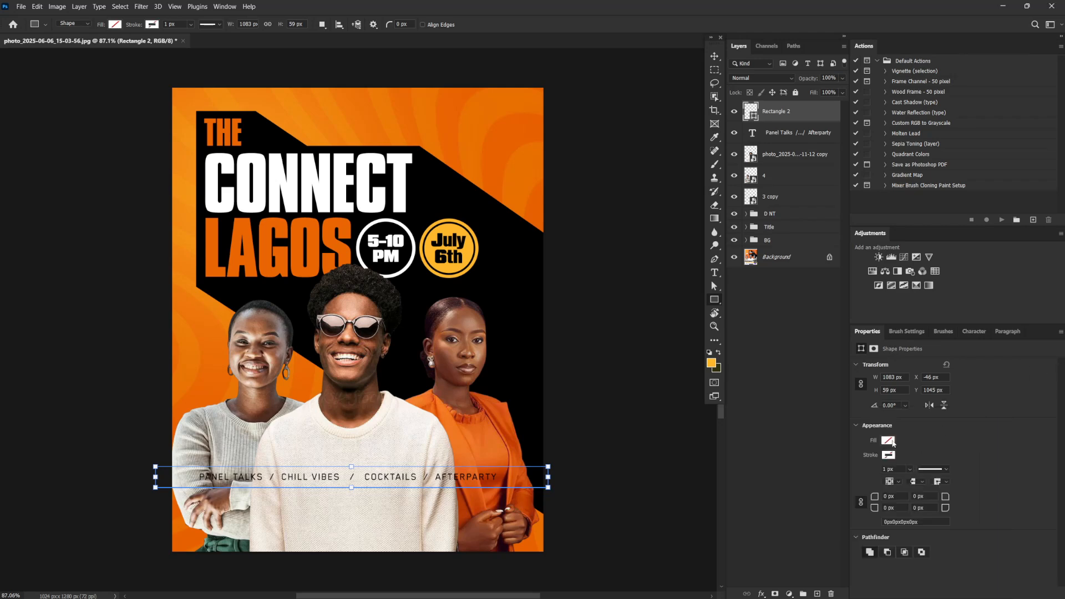
left_click(890, 441)
left_click(866, 457)
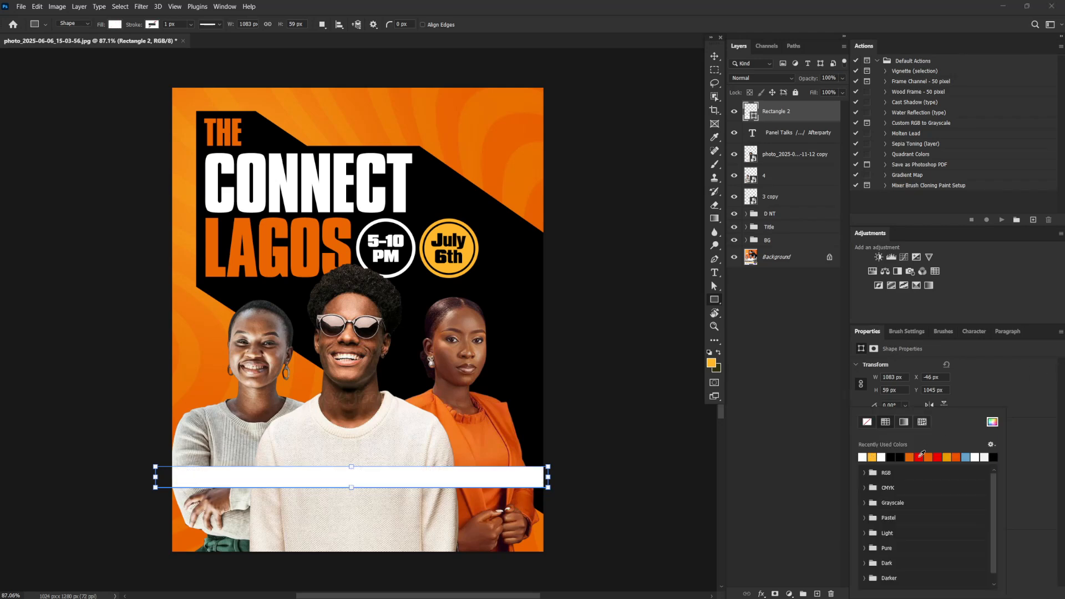
left_click(894, 457)
Move the activities text layer above the black rectangle and recolor the text near-white
mouse_move(781, 132)
left_mouse_down()
mouse_move(788, 114)
mouse_move(779, 111)
left_mouse_up()
double_click(779, 111)
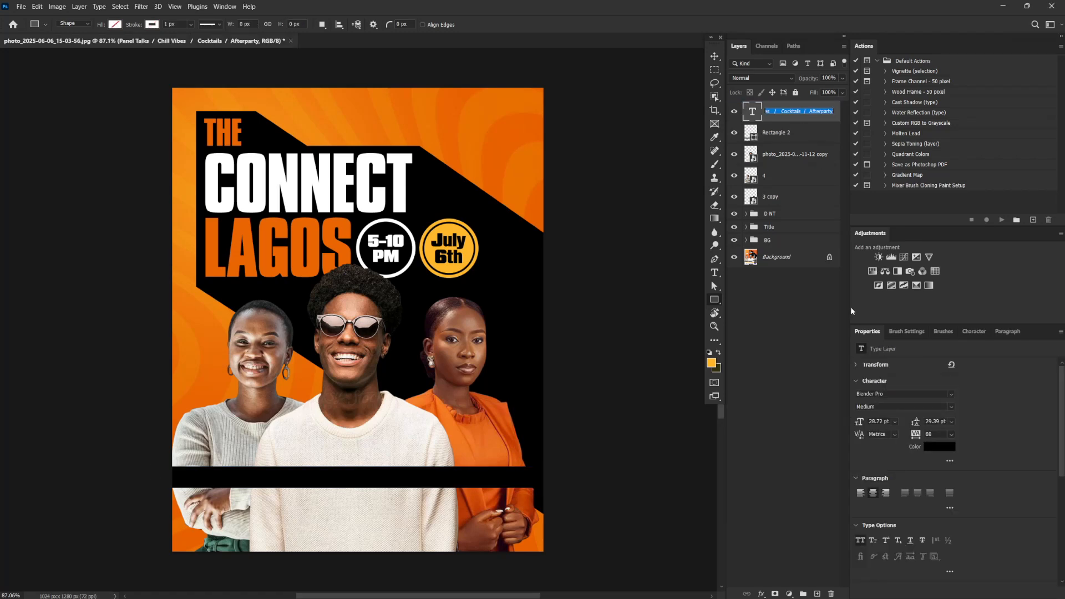
left_click(932, 447)
left_click(587, 264)
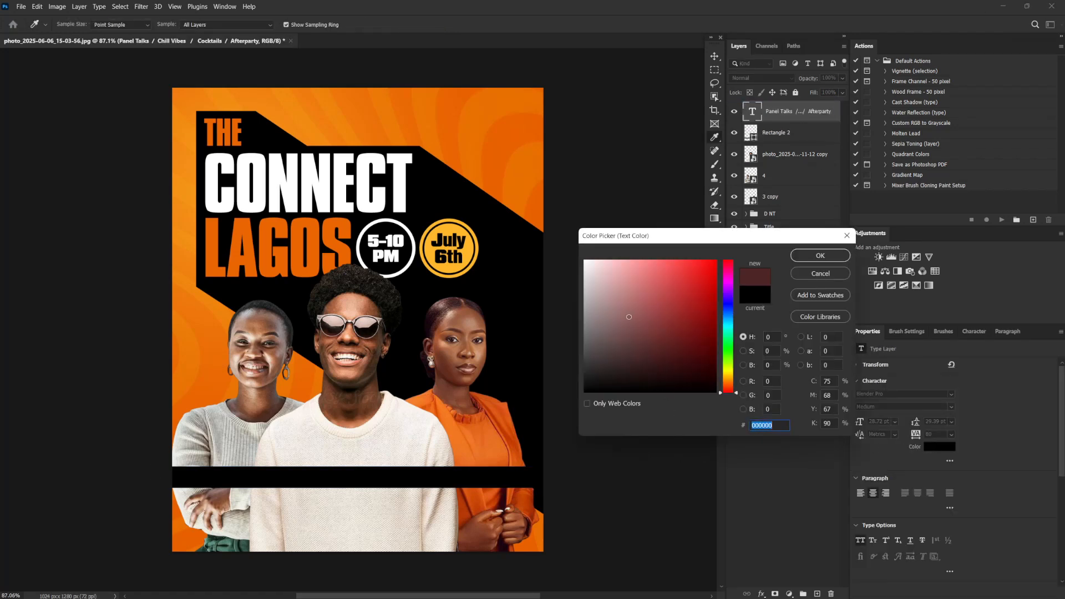
left_click(820, 256)
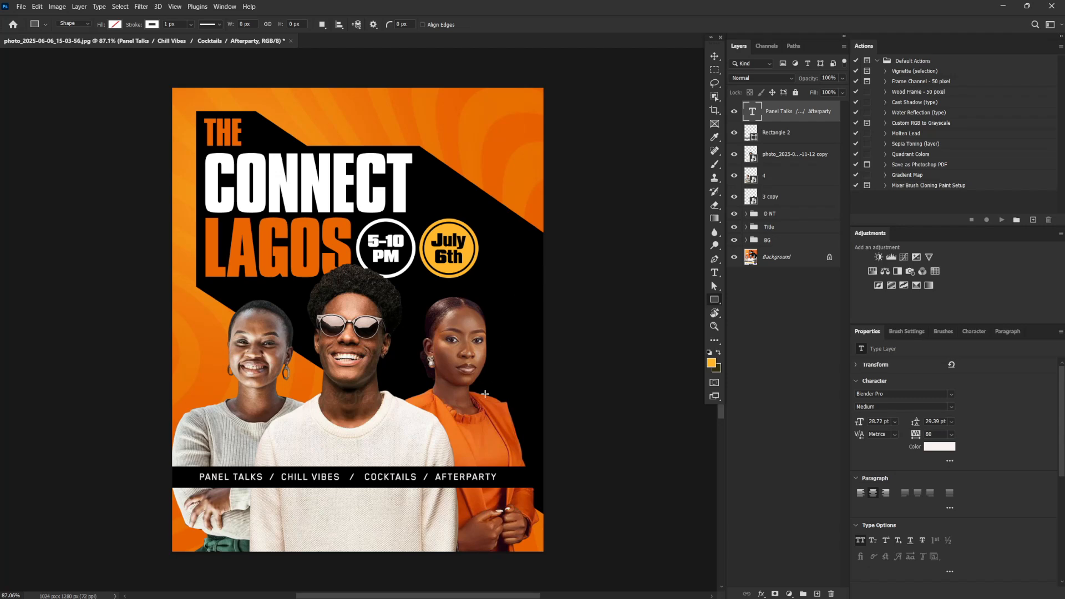
Widen the black rectangle symmetrically to about 1327 px so it extends past both flyer edges
key("v")
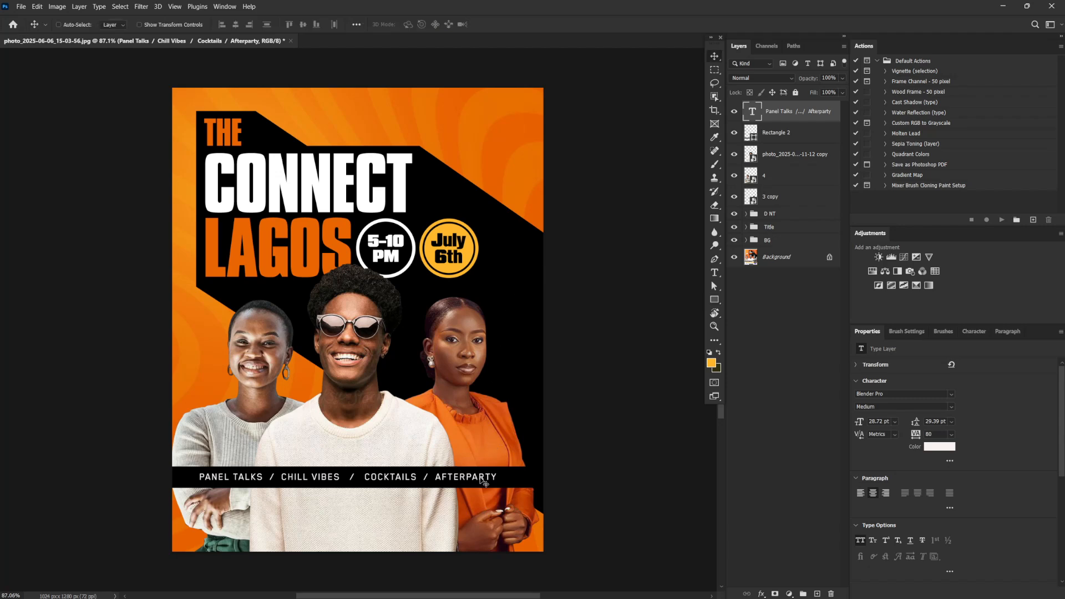
left_click(794, 134)
key("ctrl+t")
left_click_drag(543, 475, 605, 476)
key("Return")
Scale the activities text and its black bar down together to about 93%
left_click(787, 112, "shift")
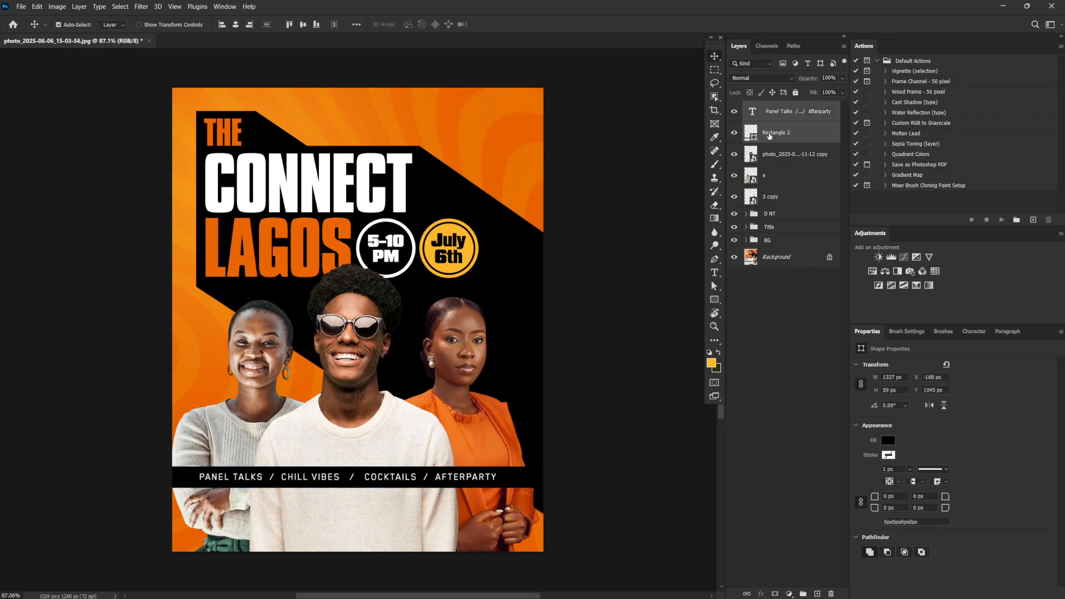
key("ctrl+t")
left_click_drag(592, 468, 577, 469)
key("Return")
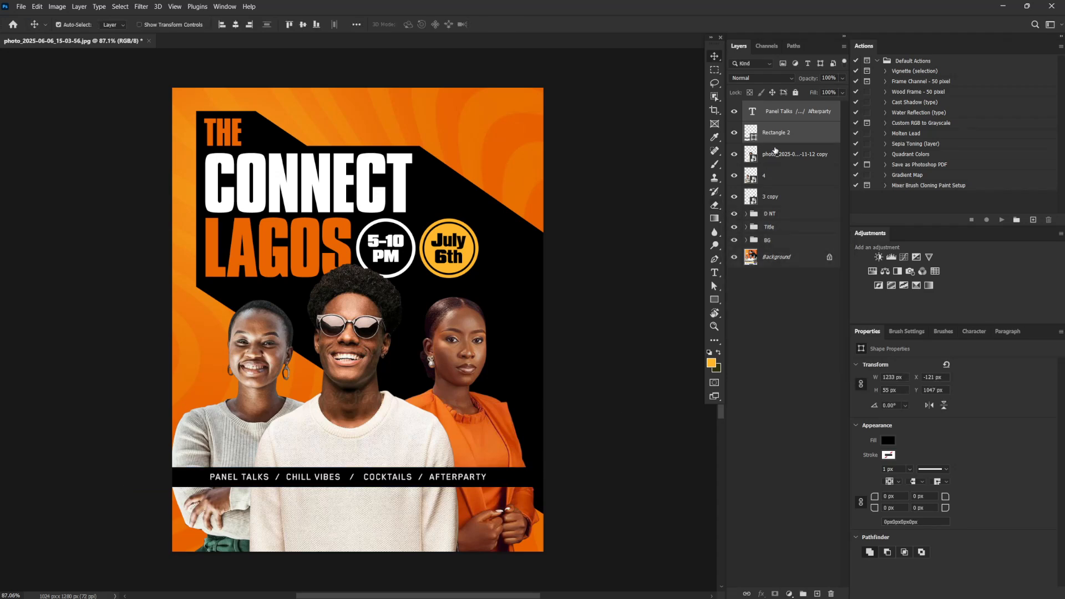
Group the activities text and its black bar, and name the group "features"
key("ctrl+g")
double_click(773, 109)
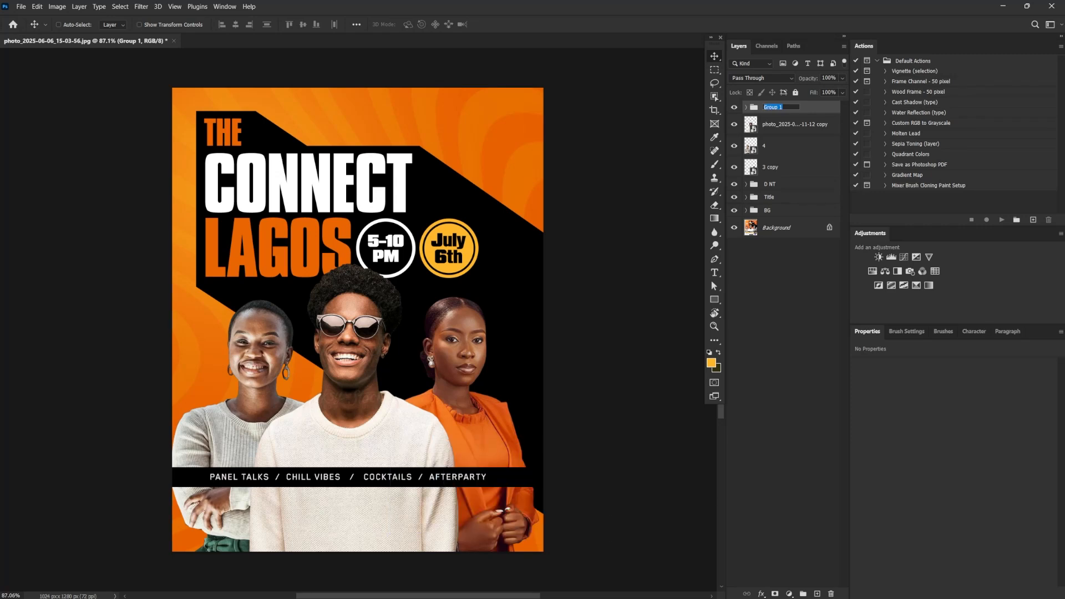
type("features")
key("Return")
Duplicate the features group as "Venuw_Social_Handle" and place the copied bar just below the original, leaving a thin gap
key("ctrl+j")
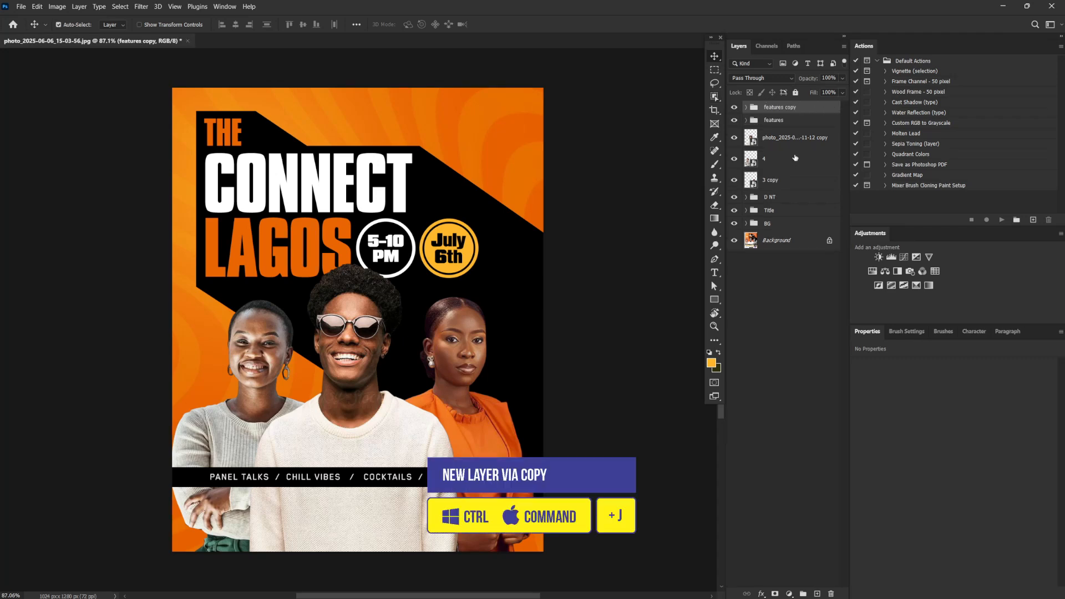
double_click(784, 106)
type("Da")
key("BackSpace")
key("BackSpace")
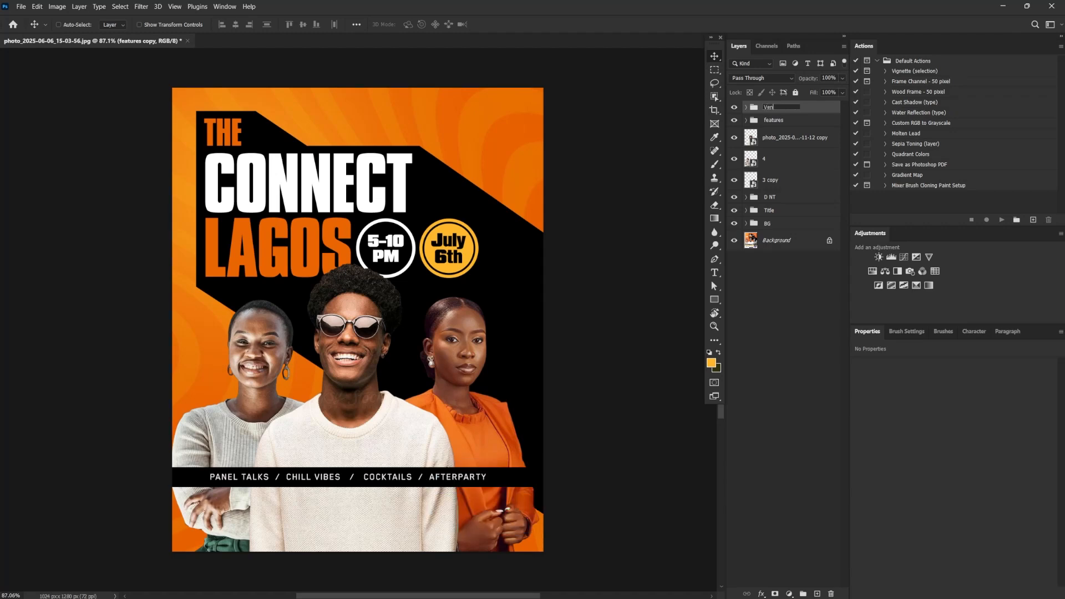
type("Venuw Sod")
type("ial_Handle")
key("Return")
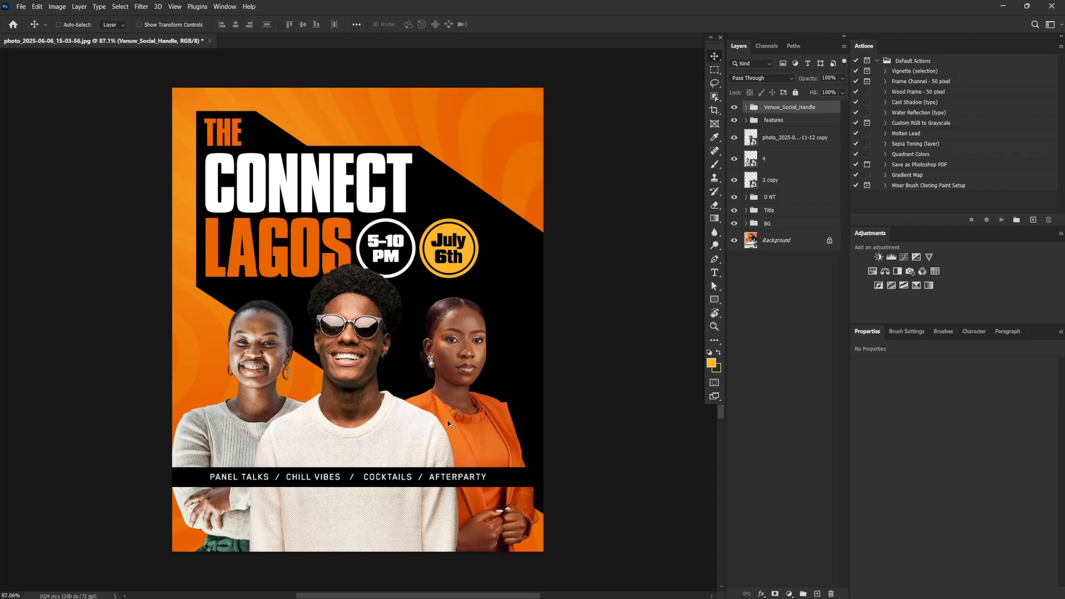
left_click_drag(427, 481, 426, 507, "alt")
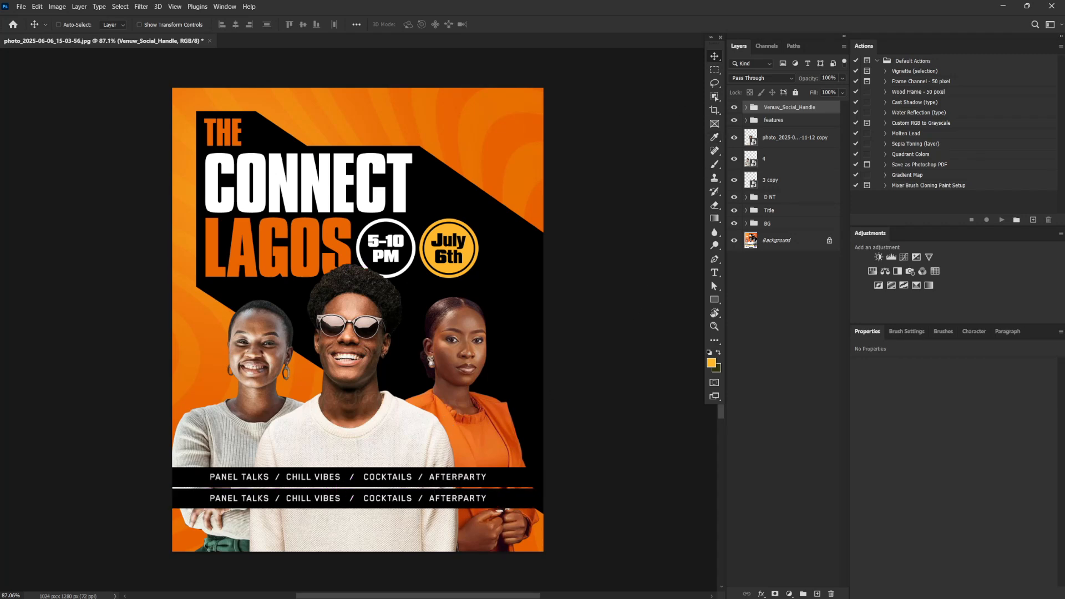
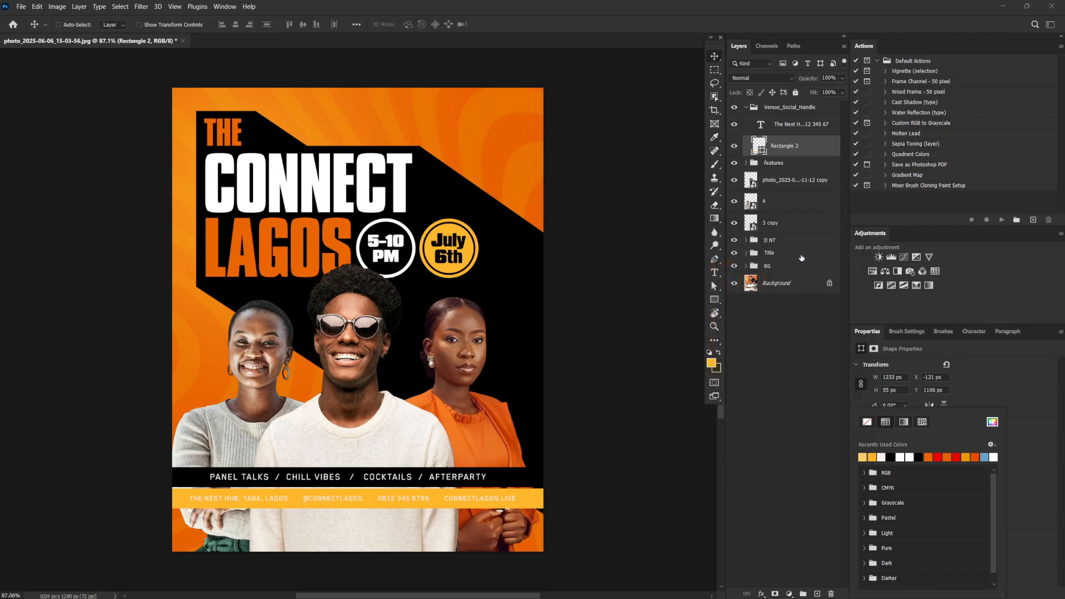
Set the text color of the venue and contact line in the yellow bar to black
left_click(792, 125)
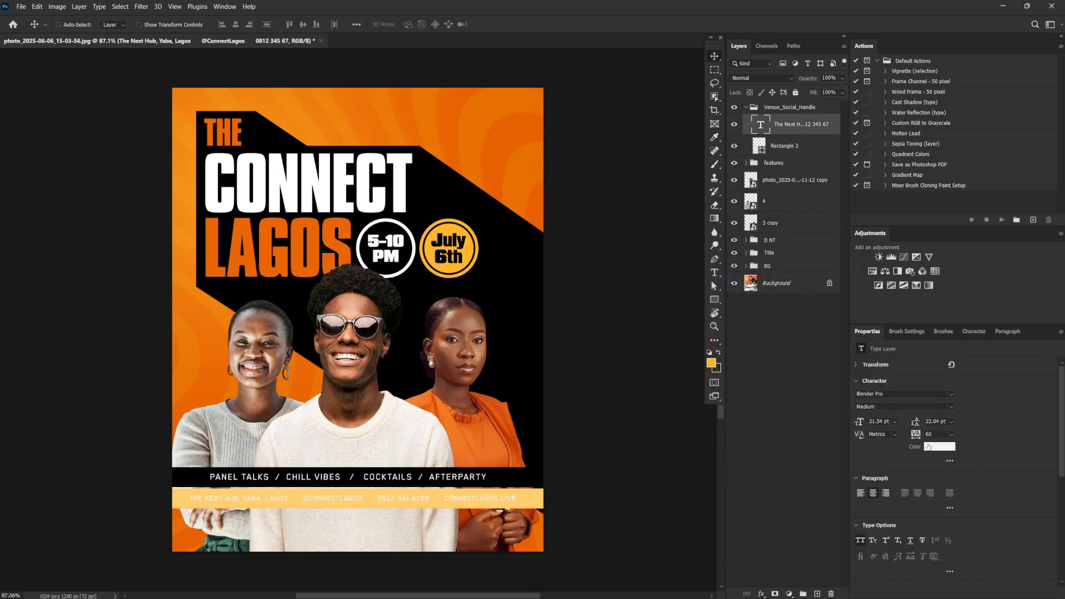
left_click(932, 447)
left_click(530, 472)
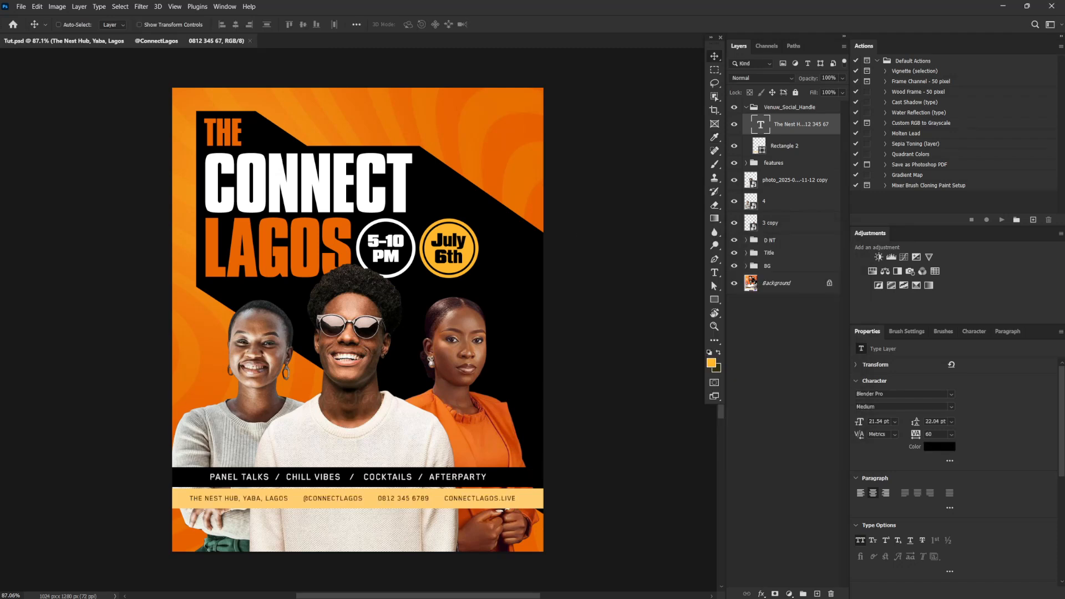
Place small Instagram, WhatsApp and website icons before the social handle, phone number and web address in the yellow bar
left_click_drag(688, 78, 282, 481)
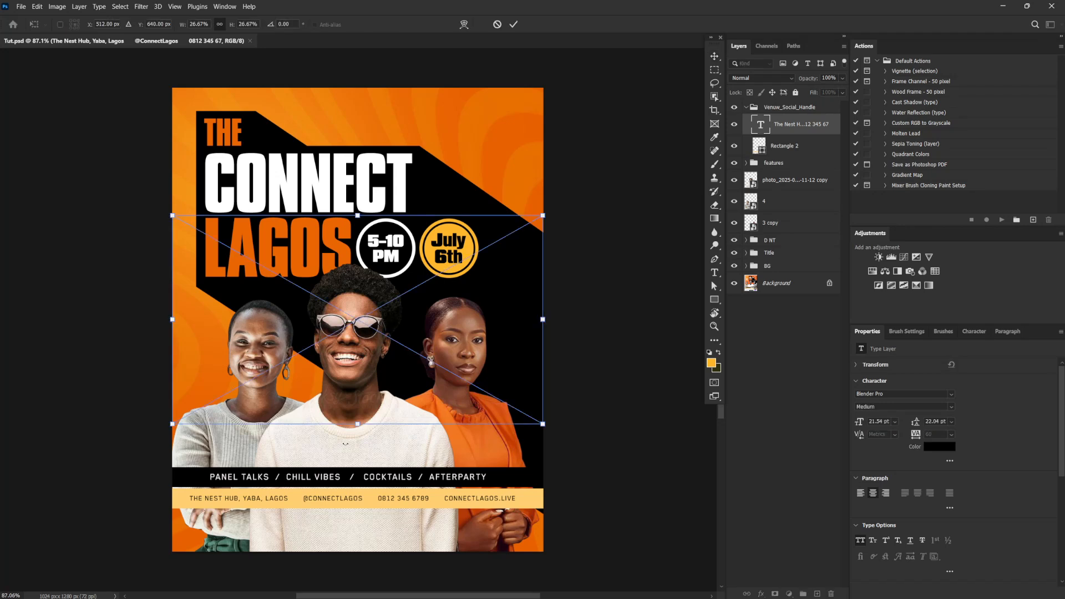
left_click_drag(552, 217, 295, 486)
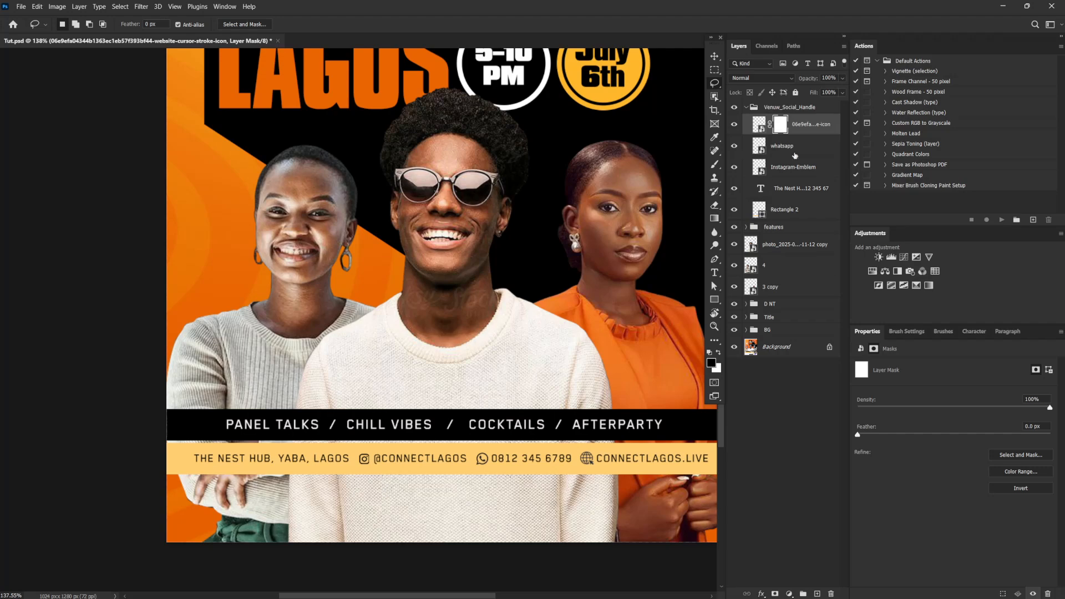
Apply a Color Overlay to the Instagram icon using orange ea6704 sampled from the flyer background
left_click(799, 168)
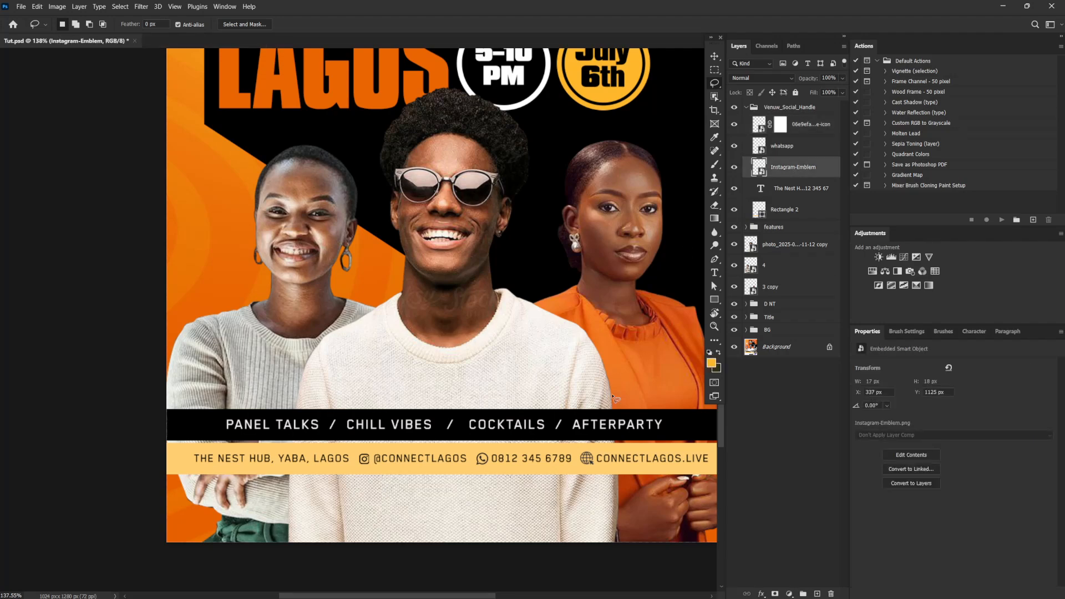
left_click_drag(599, 367, 618, 389)
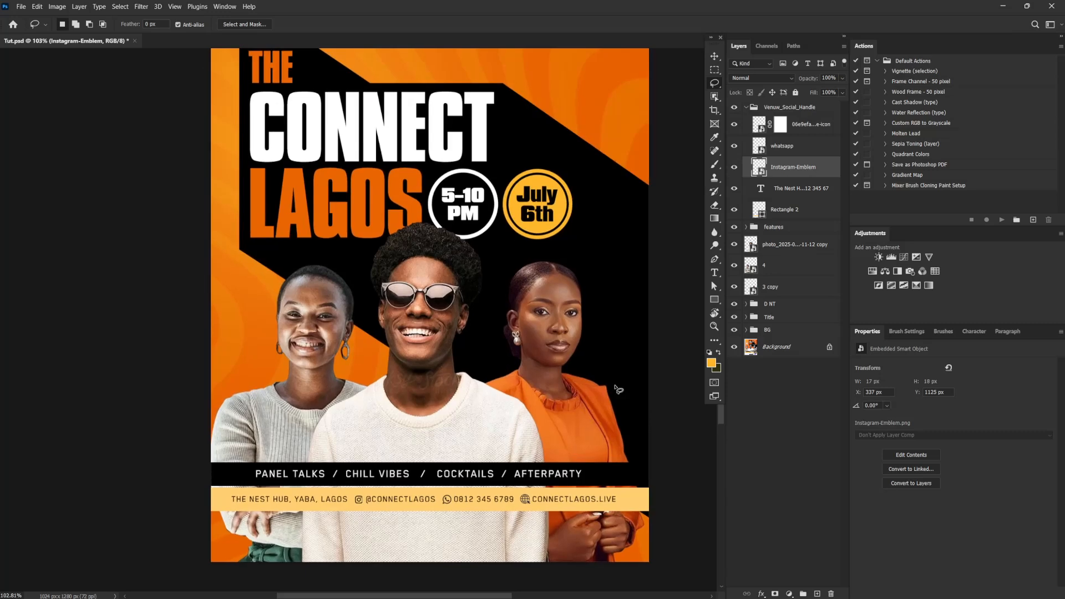
right_click(824, 168)
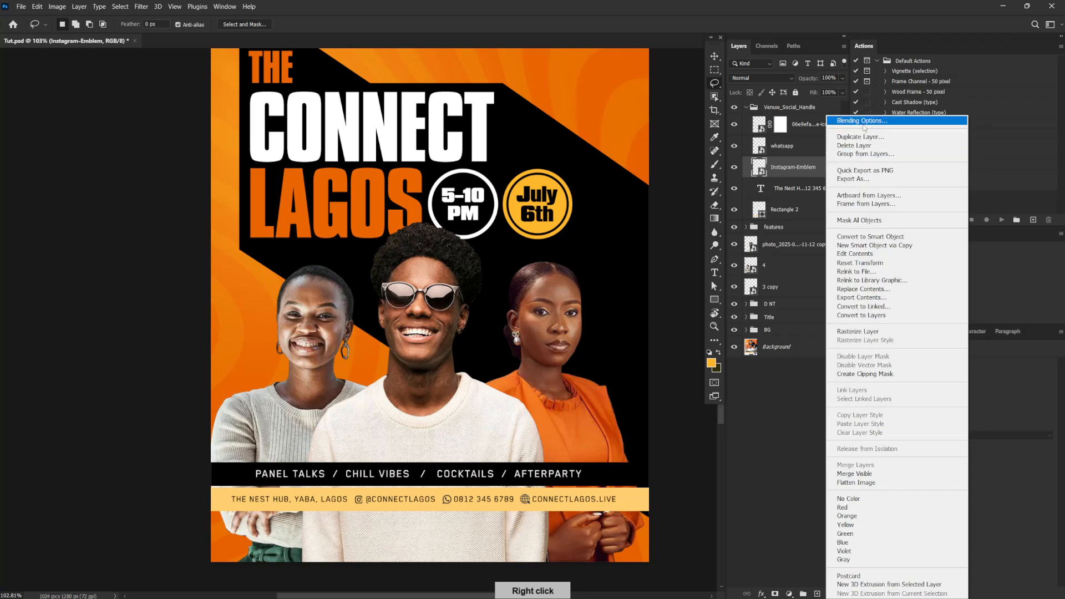
key("Escape")
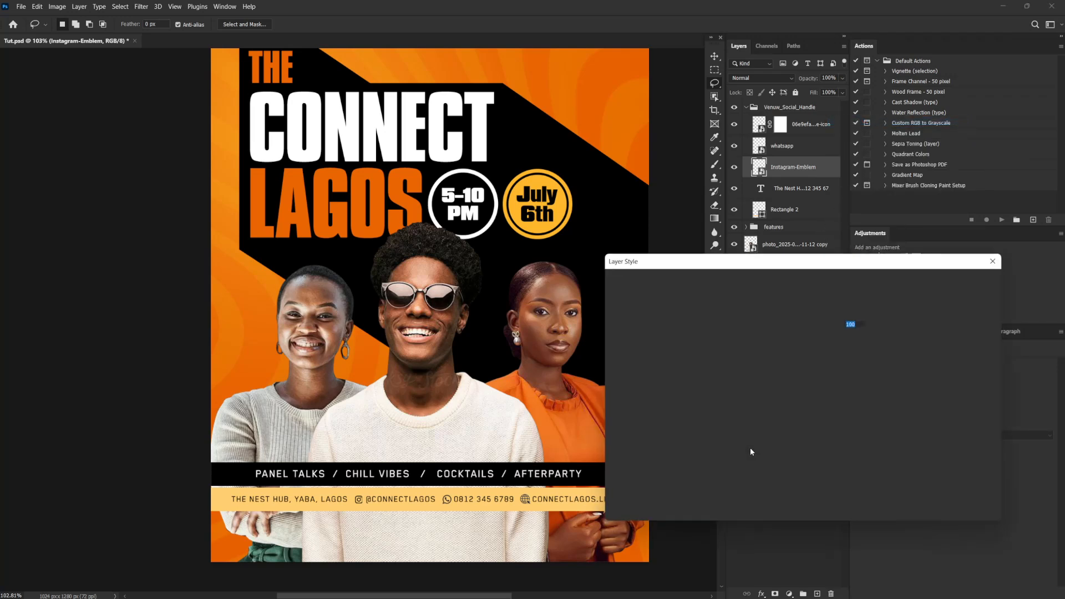
left_click_drag(809, 262, 796, 278)
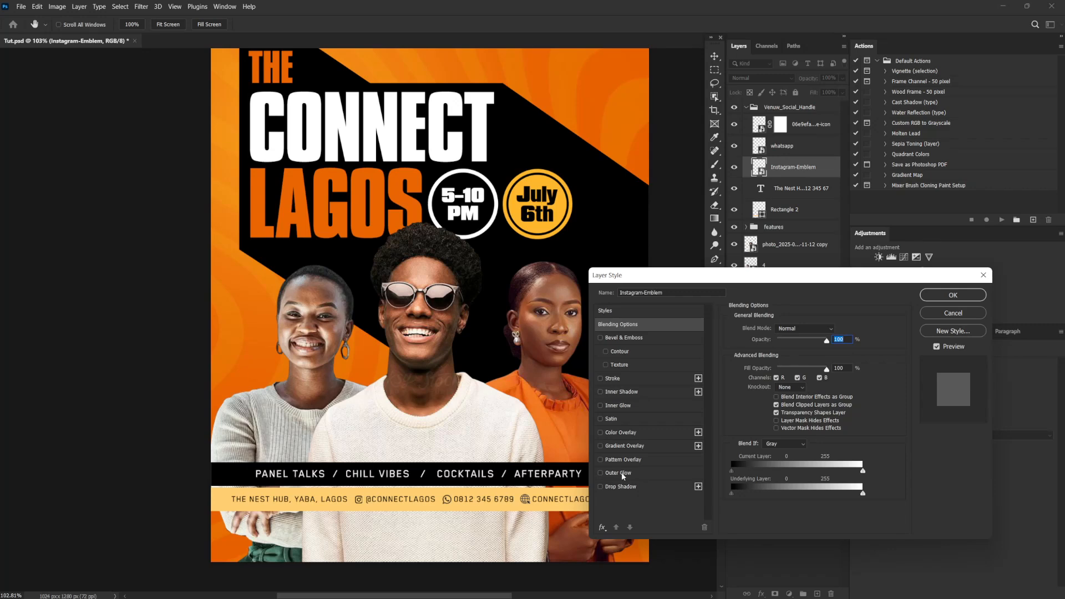
left_click(618, 433)
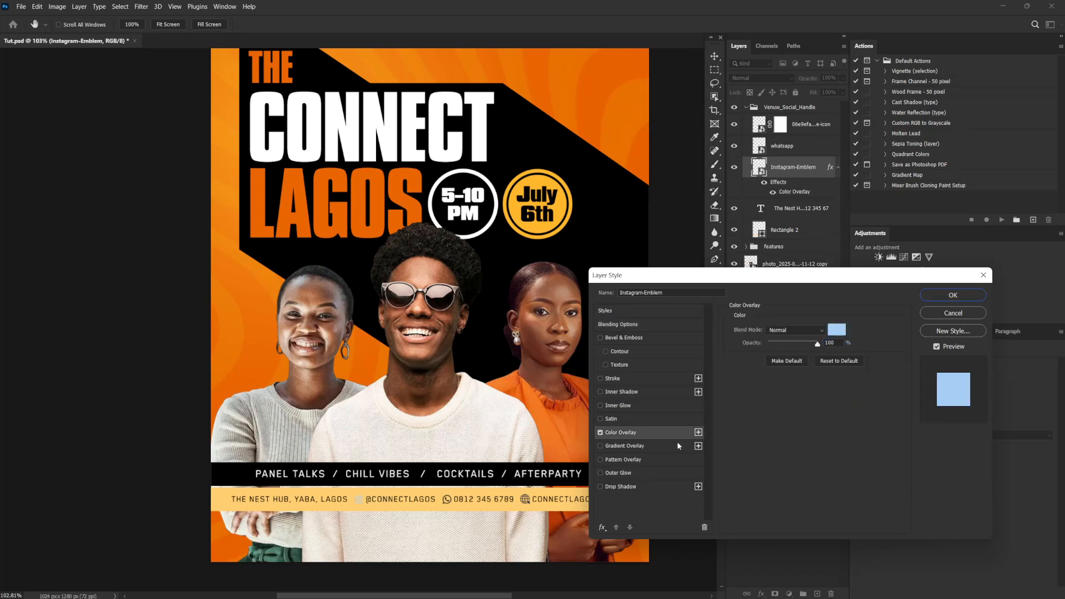
left_click(837, 331)
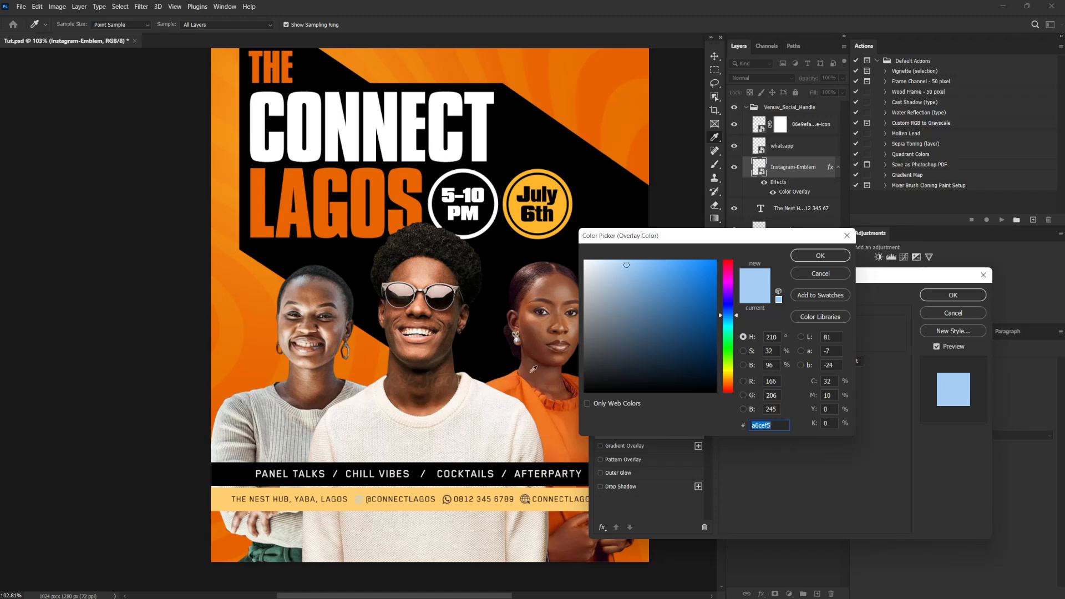
left_click(369, 355)
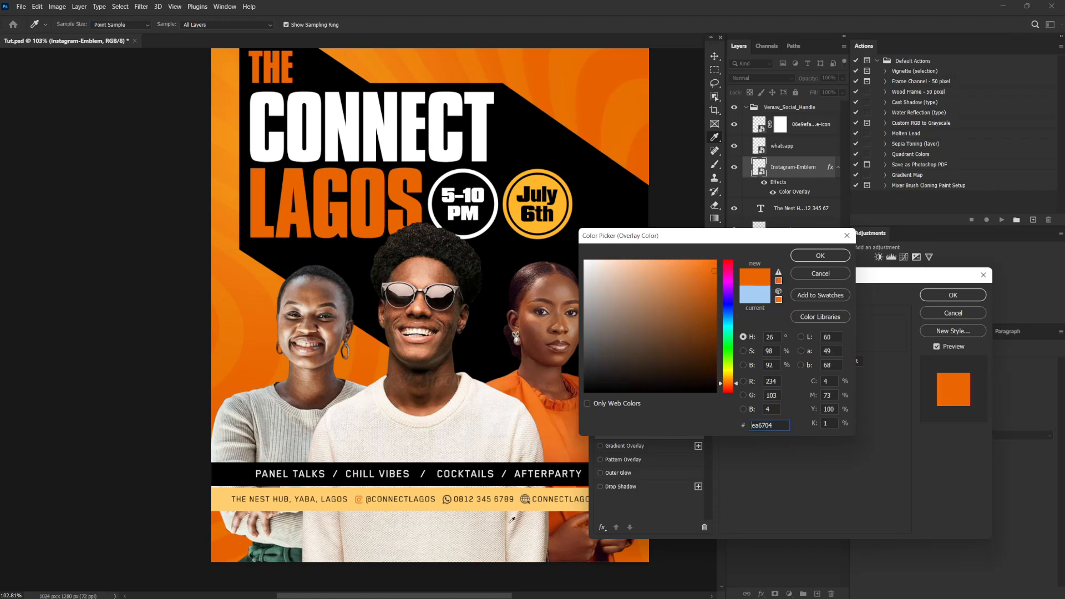
left_click(820, 255)
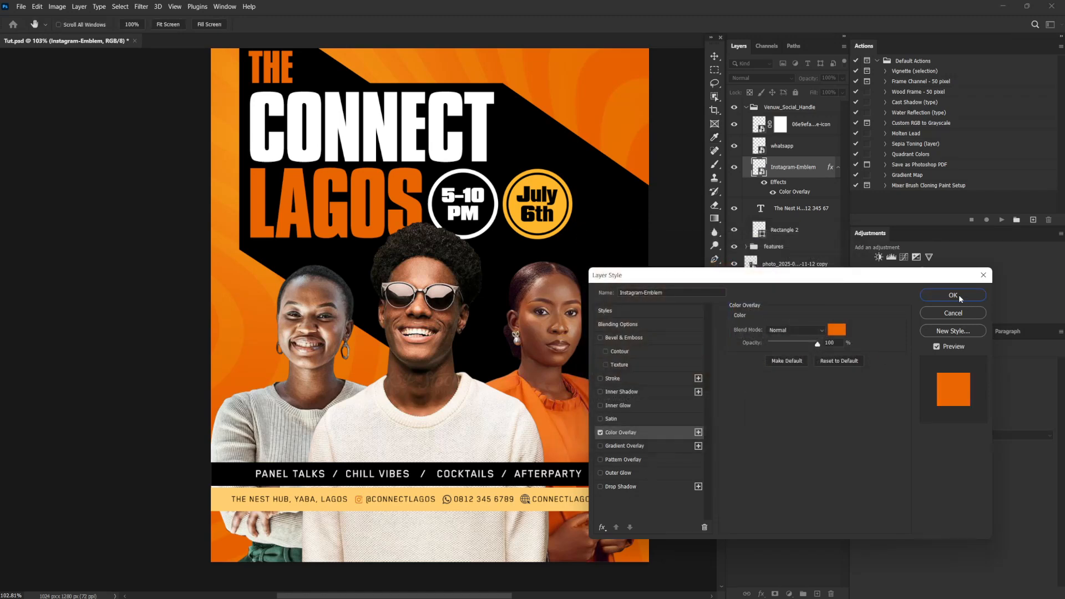
left_click(953, 295)
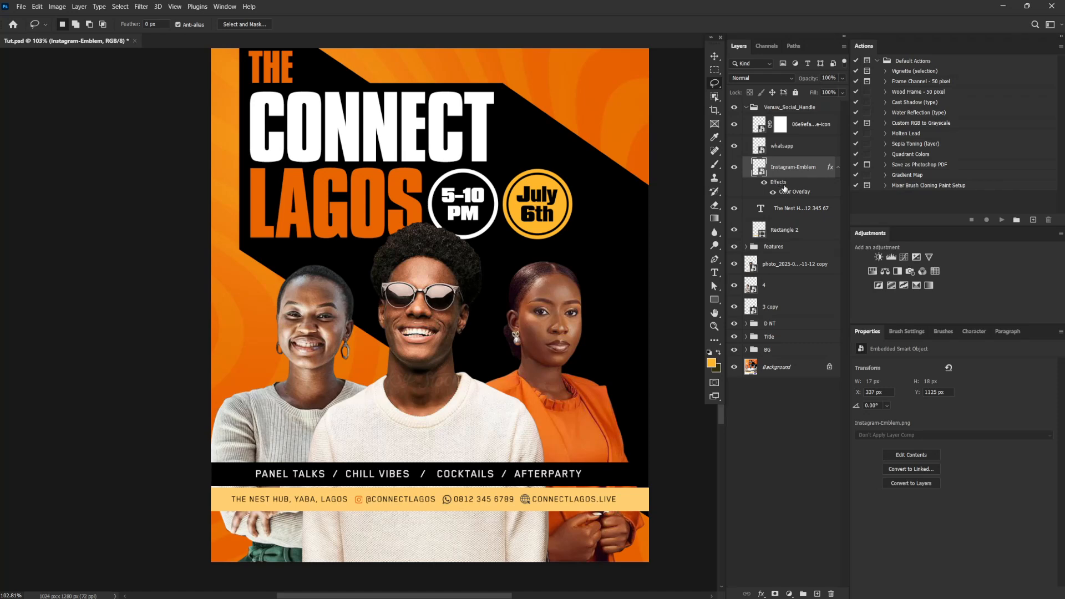
Copy the Instagram icon's Color Overlay effect to the WhatsApp and website icons, and collapse their group
left_click_drag(784, 185, 797, 148)
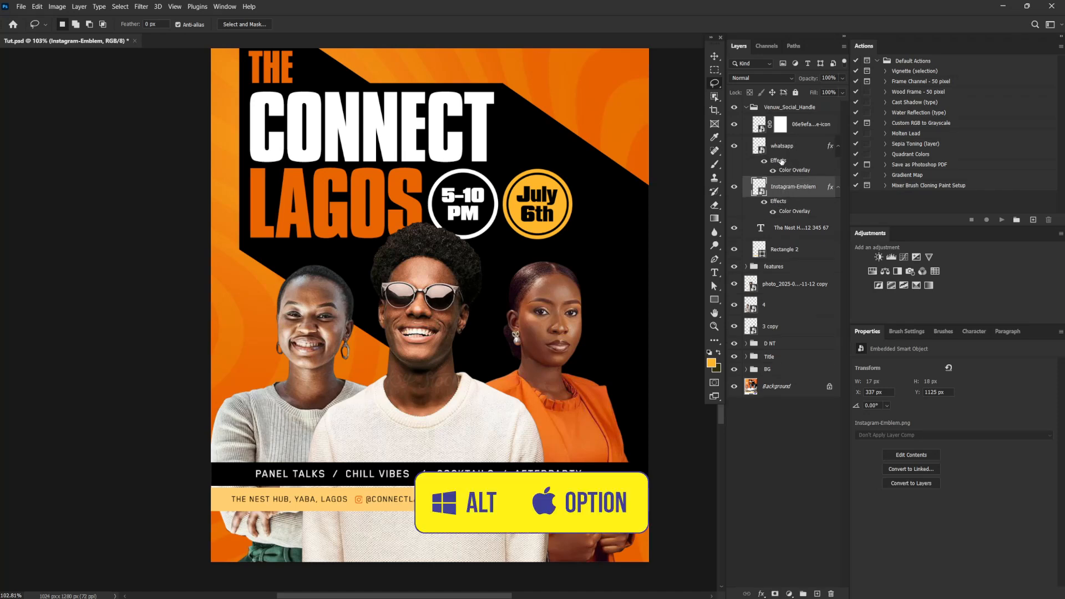
left_click_drag(783, 161, 807, 125)
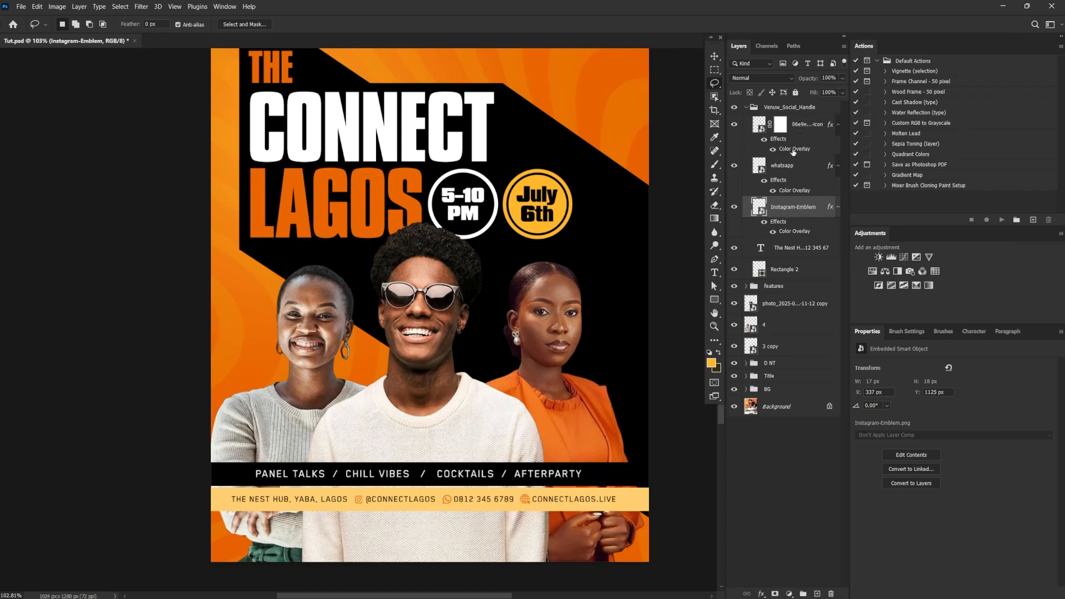
left_click(745, 108)
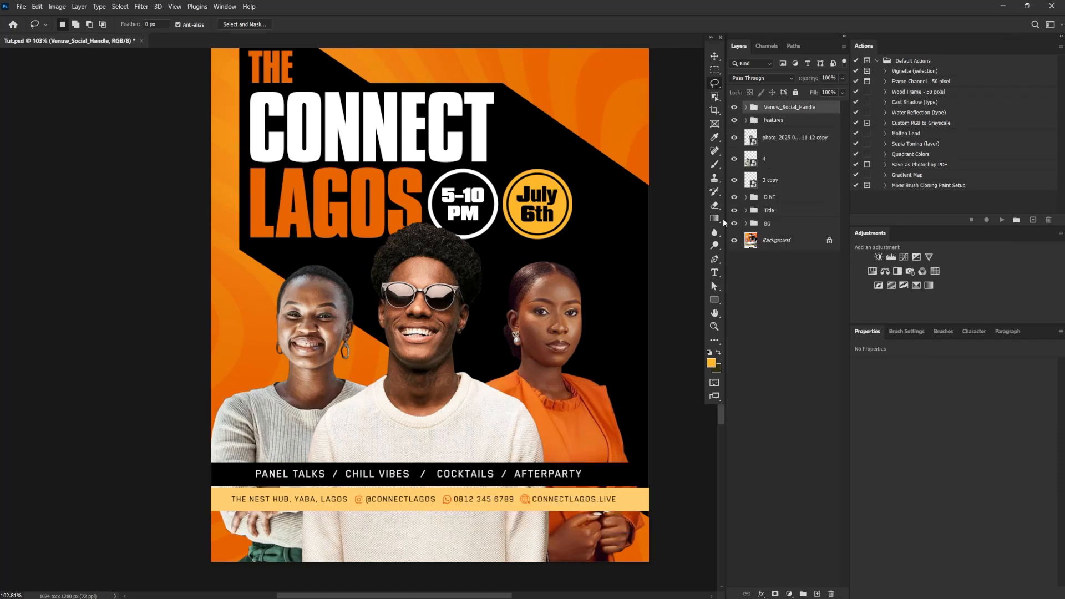
scroll(599, 416, "down", 3)
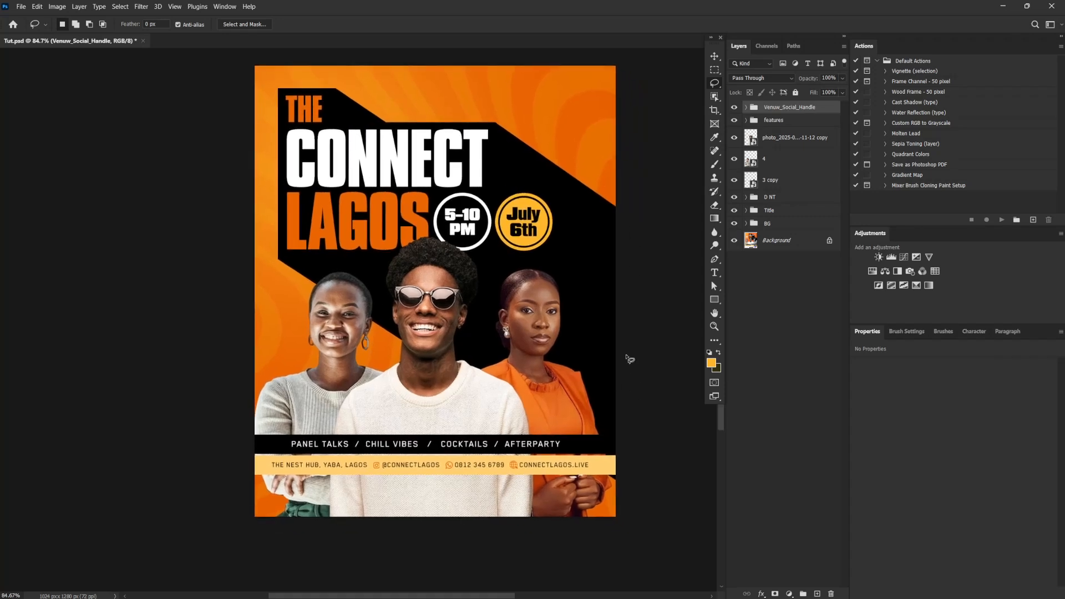
Duplicate the venue and social group, and correct the original group's name to "Venue_Social_Handle"
left_click_drag(793, 109, 815, 593)
left_click(777, 120)
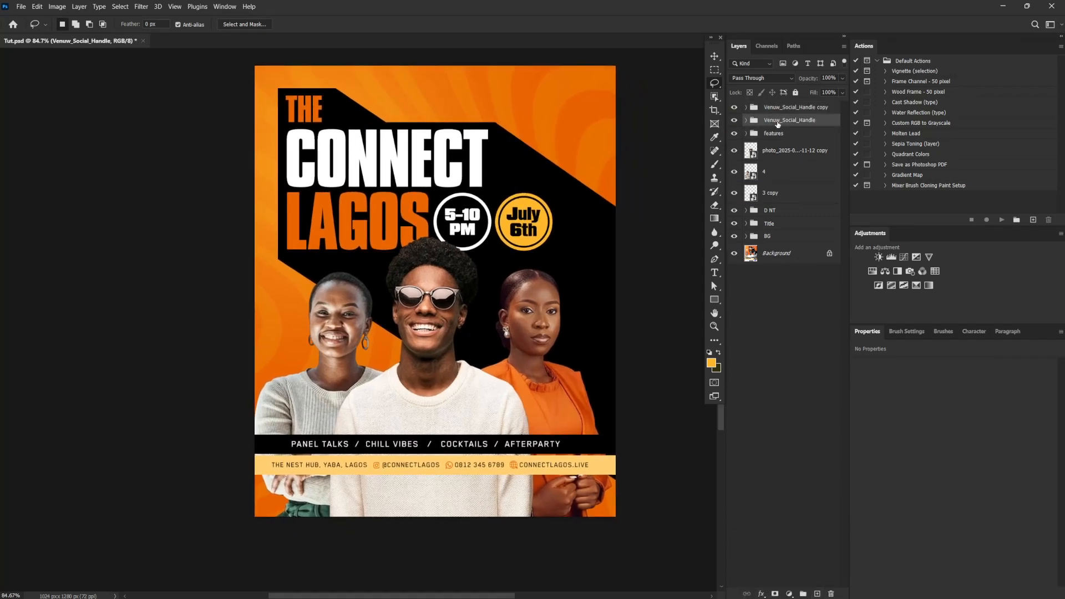
double_click(777, 120)
left_click(777, 120)
type("e")
left_click(786, 112)
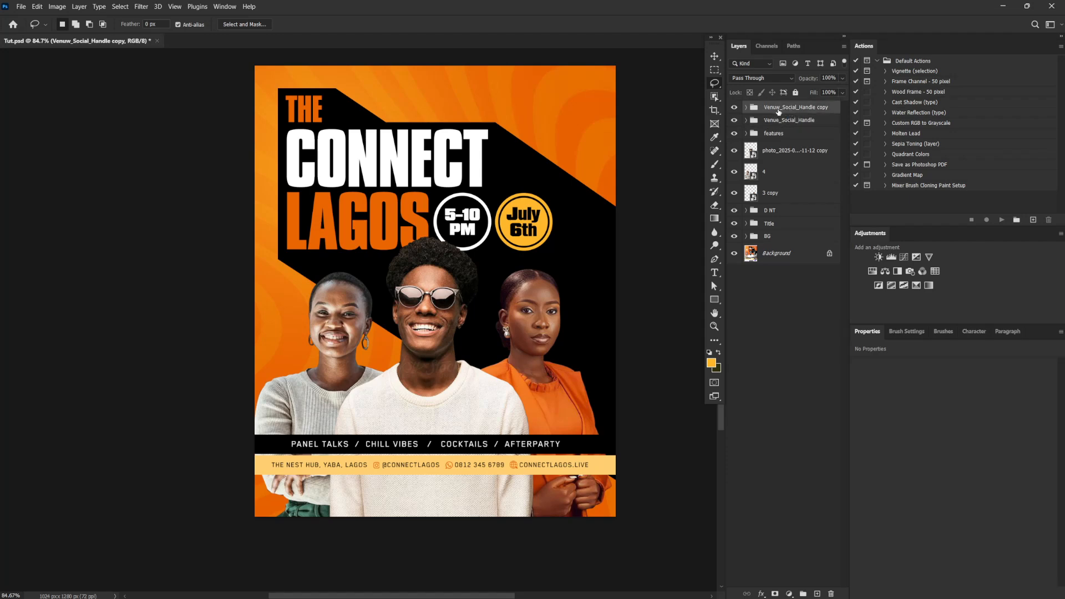
Rename the copied group "Tickets" and move its bar just below the yellow bar, leaving a thin gap
double_click(778, 109)
type("Tickets")
key("Return")
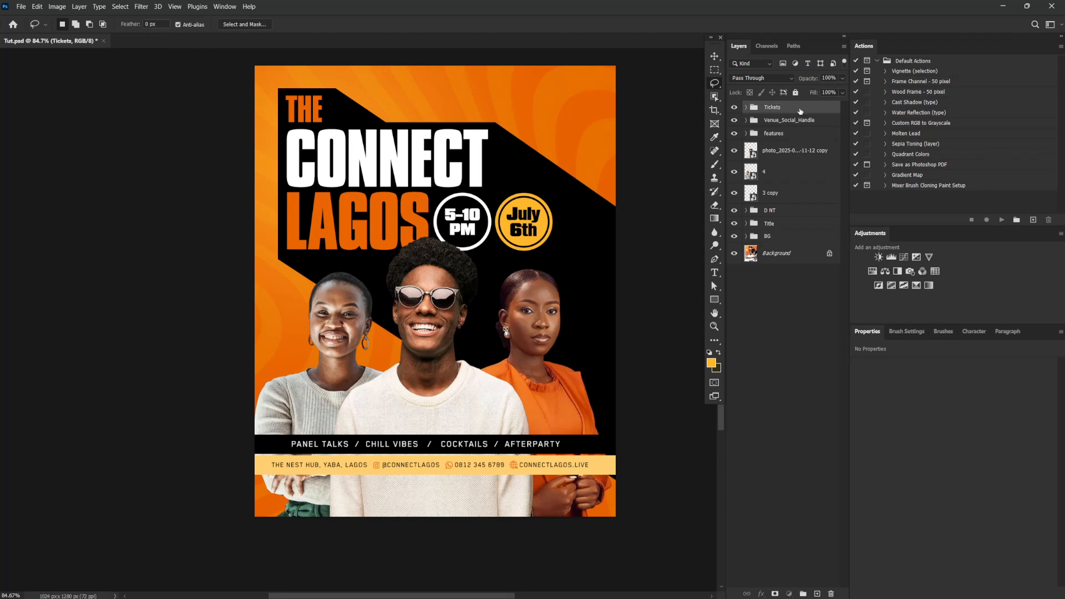
left_click(715, 56)
left_click_drag(571, 469, 571, 490)
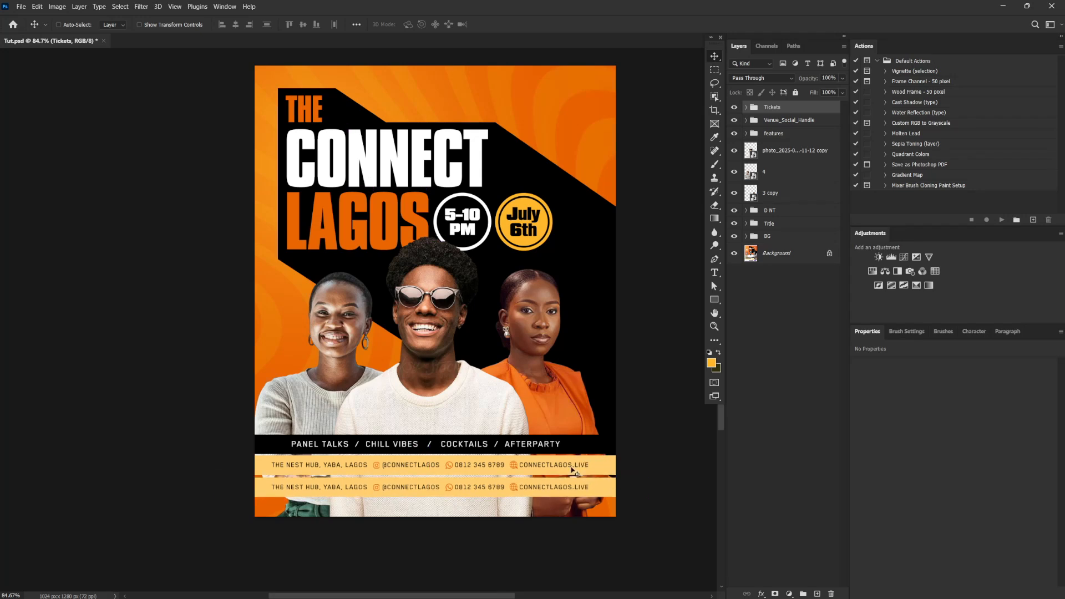
Change the fill of the rectangle in the Tickets group to black
left_click(747, 107)
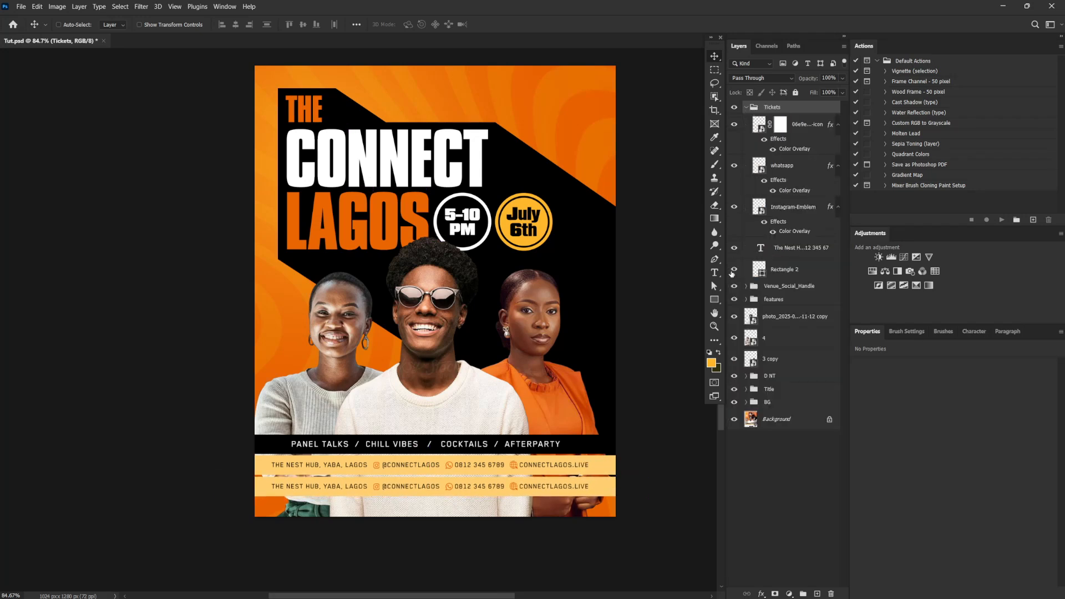
right_click(607, 485)
right_click(607, 486)
left_click(632, 492)
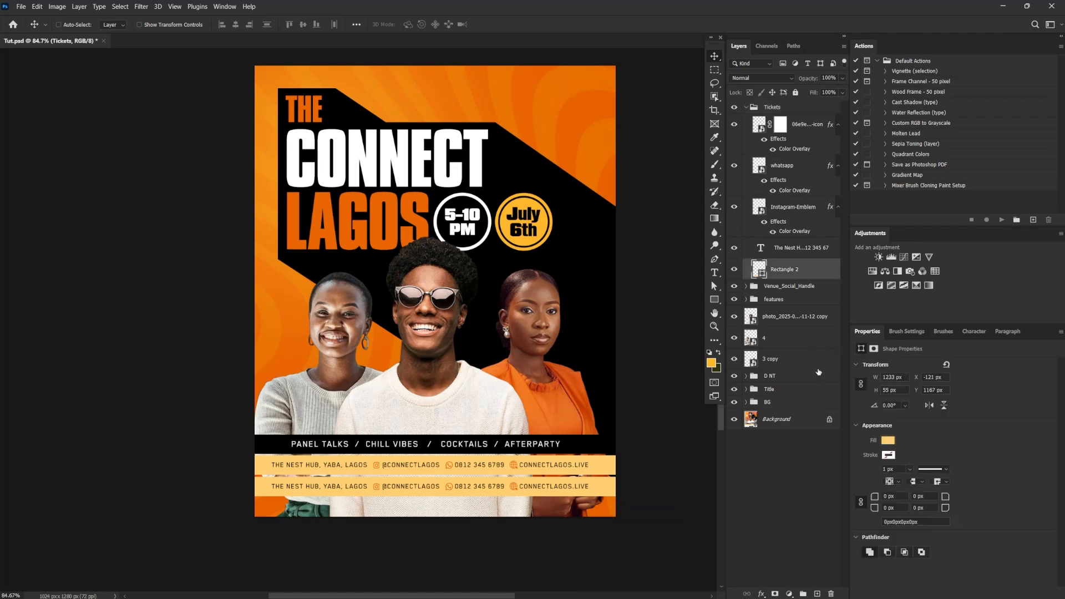
left_click(888, 441)
left_click(880, 457)
left_click(794, 166)
Set the text color in the Tickets group to white (ffffff)
left_click(798, 249)
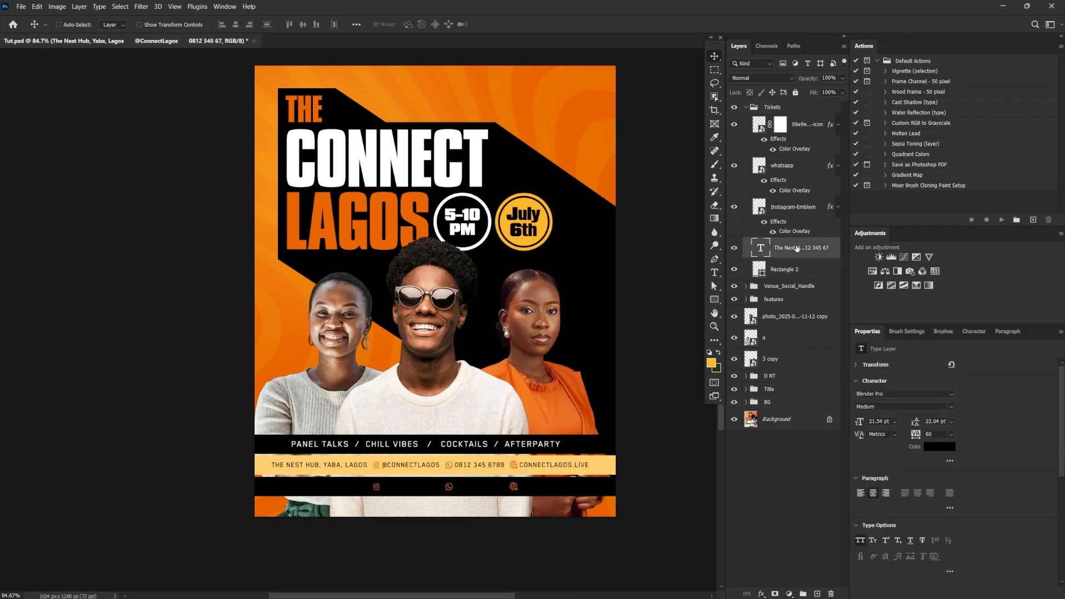
left_click(936, 447)
left_click(625, 259)
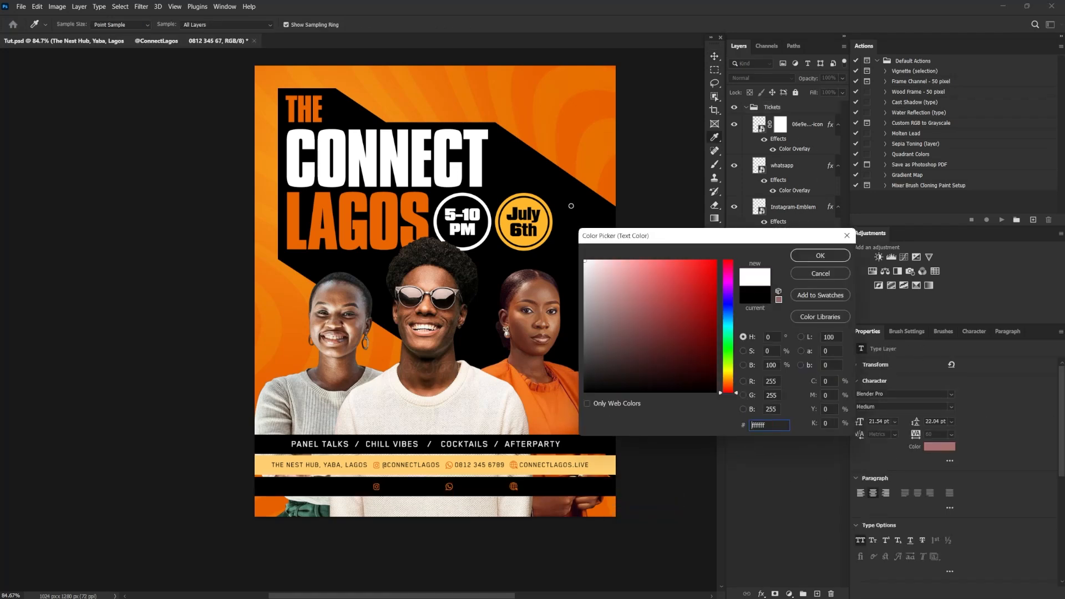
left_click(820, 249)
Delete the Instagram, WhatsApp and website icons from the Tickets group
left_click(802, 124)
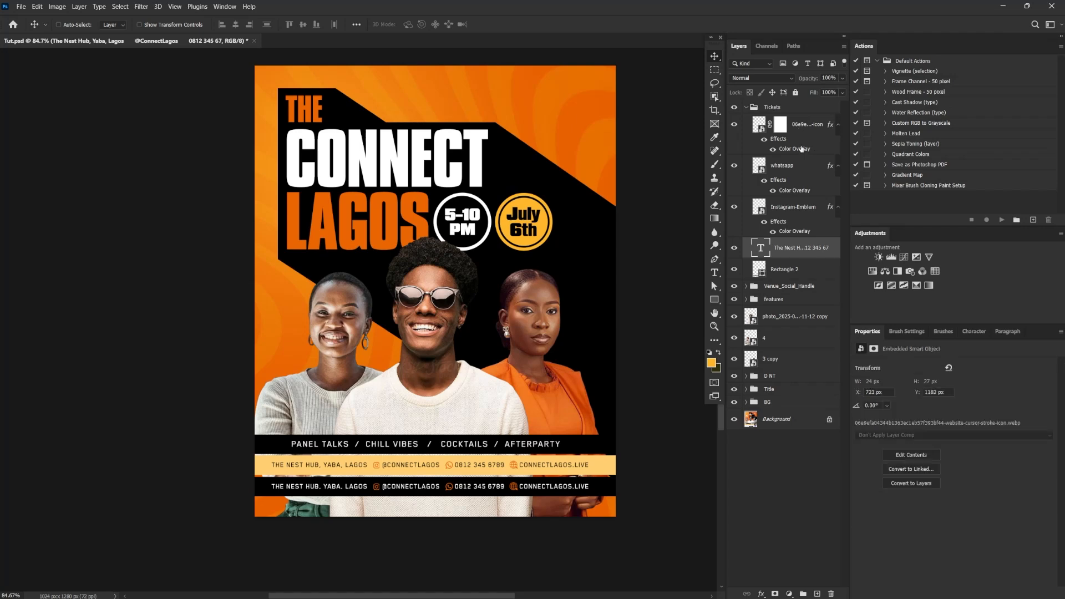
left_click(793, 207, "shift")
left_click_drag(794, 207, 832, 592)
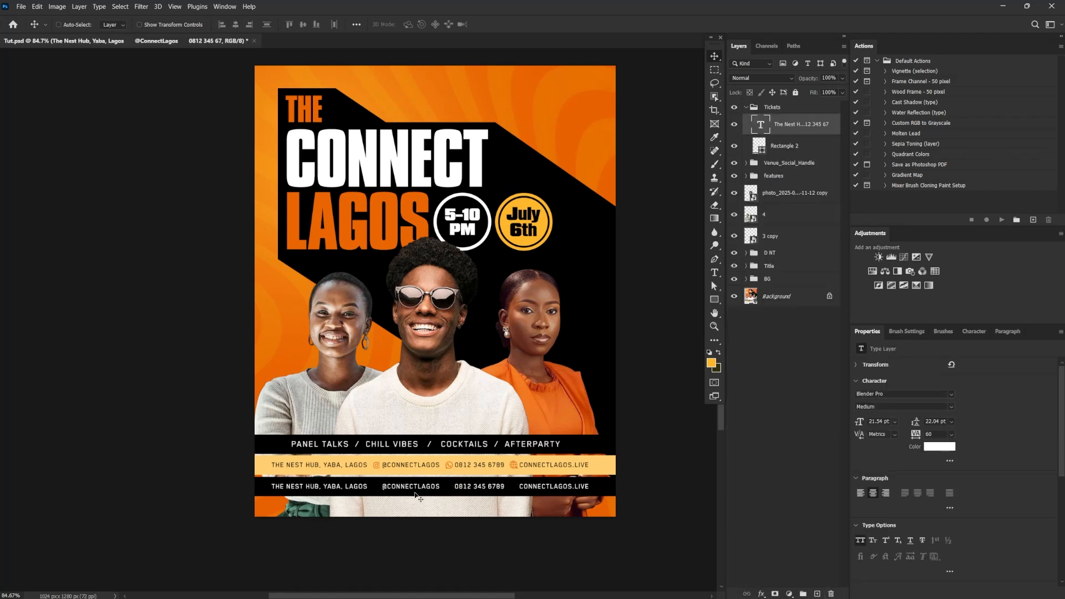
Replace the lowest bar's text with "Ticket", enlarge it to about 25.64 pt and align its start with "Panel Talks"
double_click(349, 488)
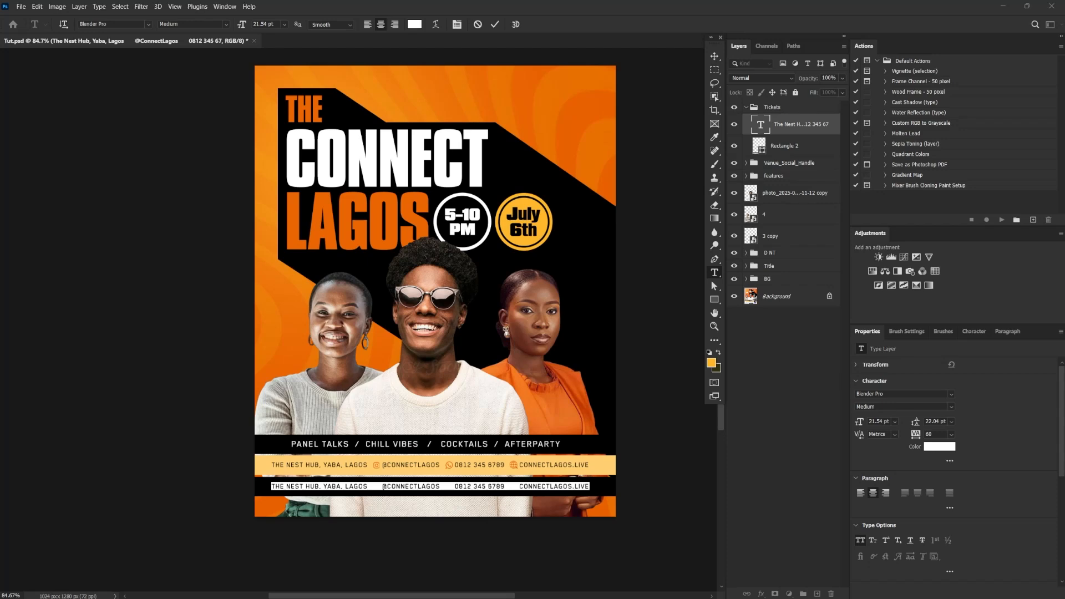
type("Ticket")
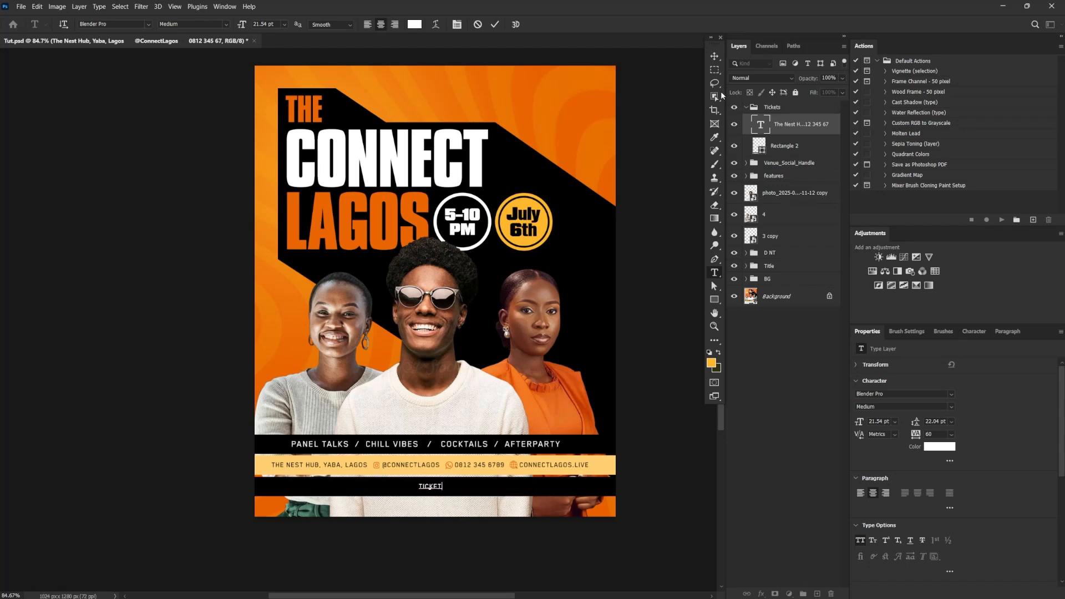
key("ctrl")
key("ctrl+Return")
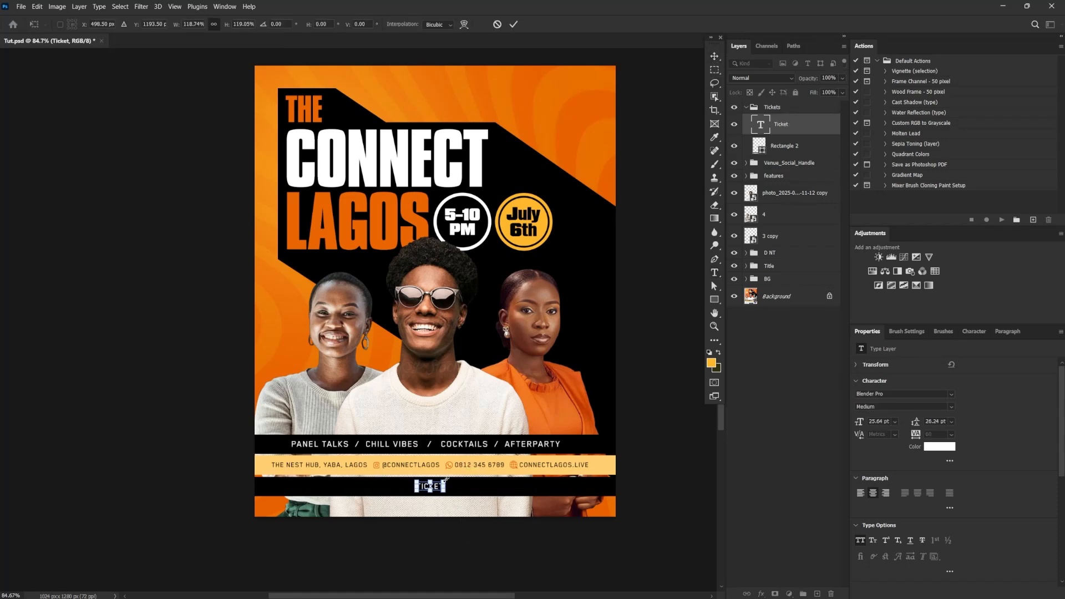
left_click_drag(441, 480, 321, 488)
Duplicate the Ticket text, change the copy to "N3,000" and position it just after the word Ticket
double_click(758, 127)
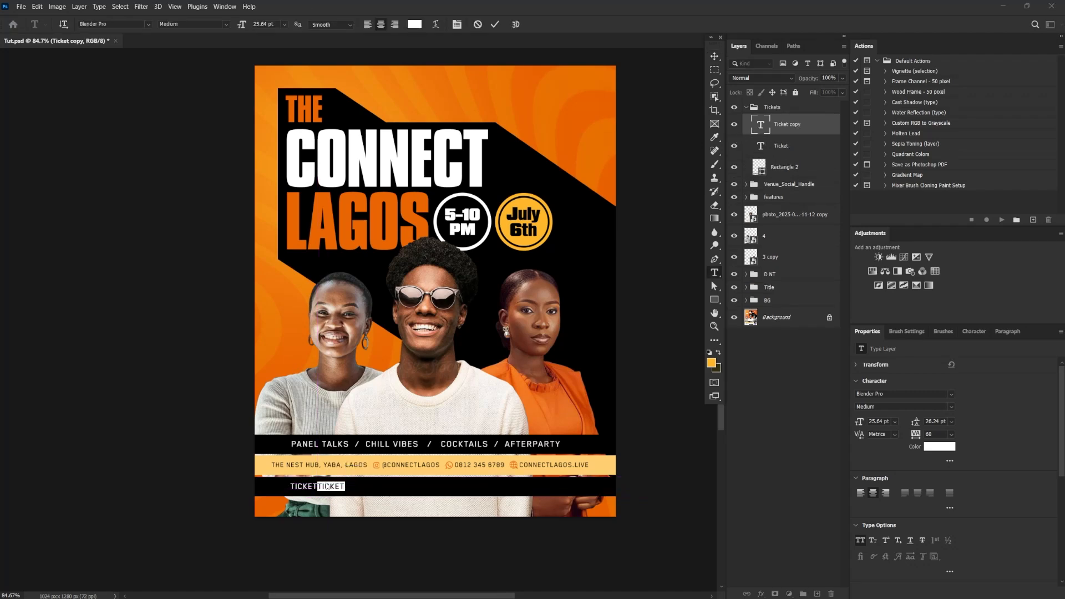
type("3,000")
key("Home")
type("N")
left_click(716, 58)
left_click_drag(336, 490, 387, 533)
scroll(419, 478, "down", 5)
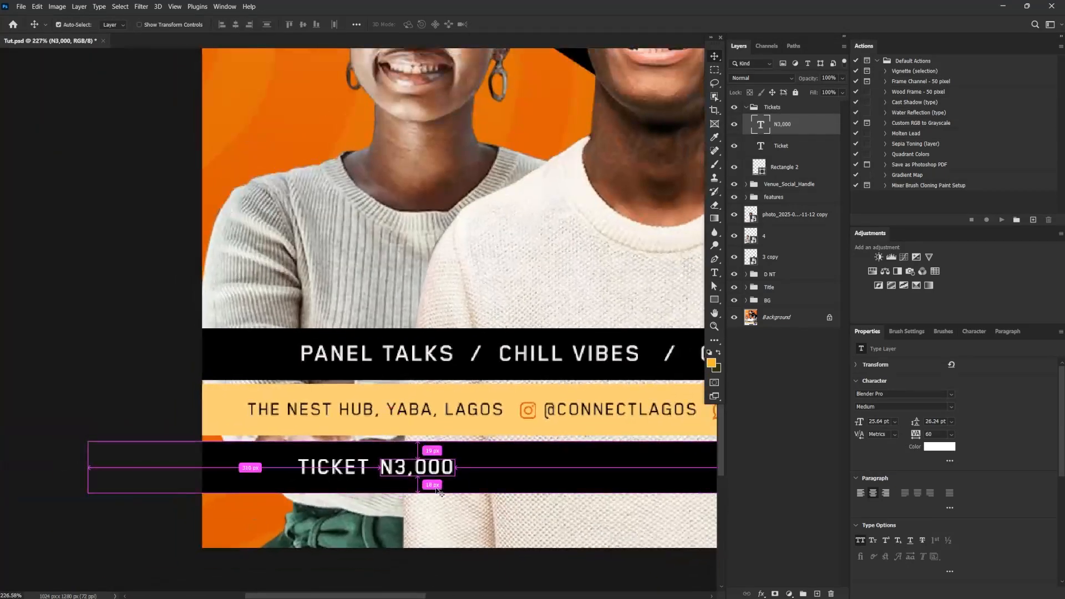
Enlarge the N3,000 text to about 31.79 pt and add a slash after the price
key("ctrl+t")
left_click_drag(456, 452, 471, 469)
key("Return")
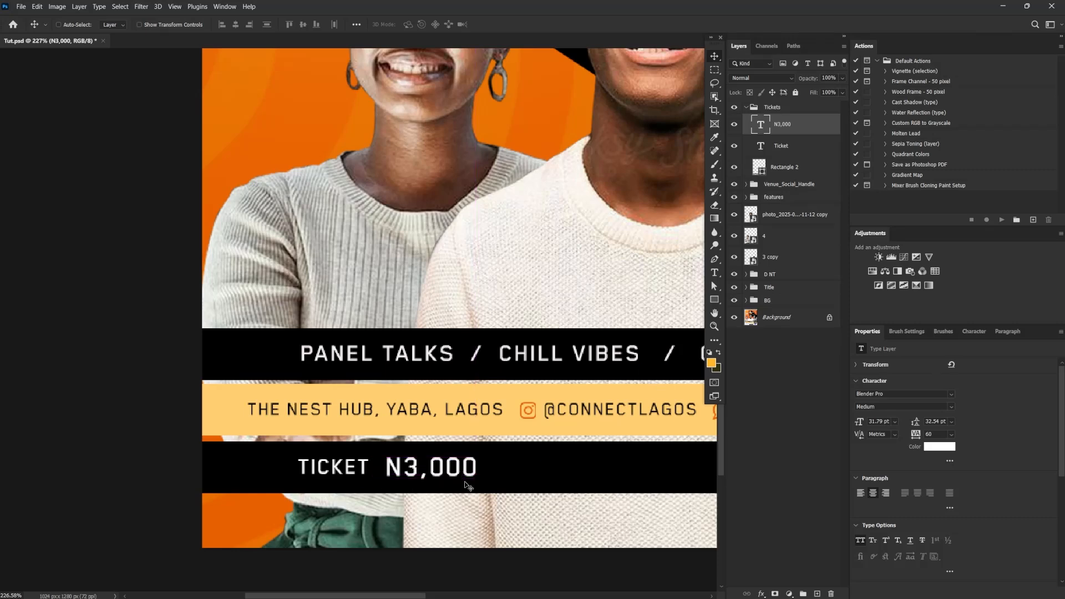
double_click(469, 469)
key("Right")
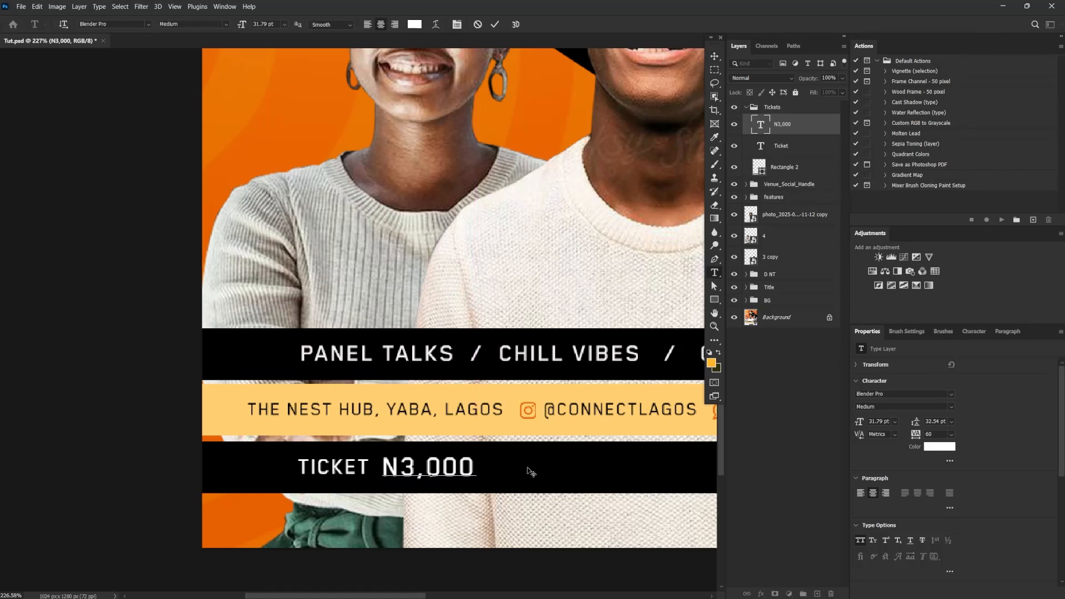
type("/")
left_click(712, 58)
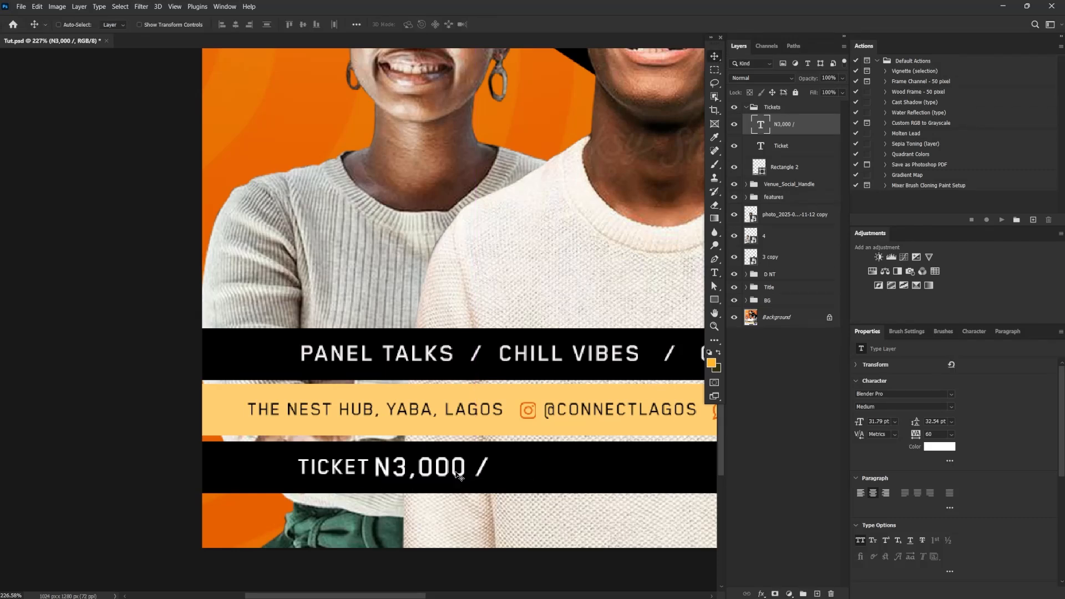
Duplicate the "N3,000 /" text, change the copy to "N2,000 /" and place it further along the ticket bar
left_click_drag(414, 495, 542, 473)
double_click(526, 471)
type("2")
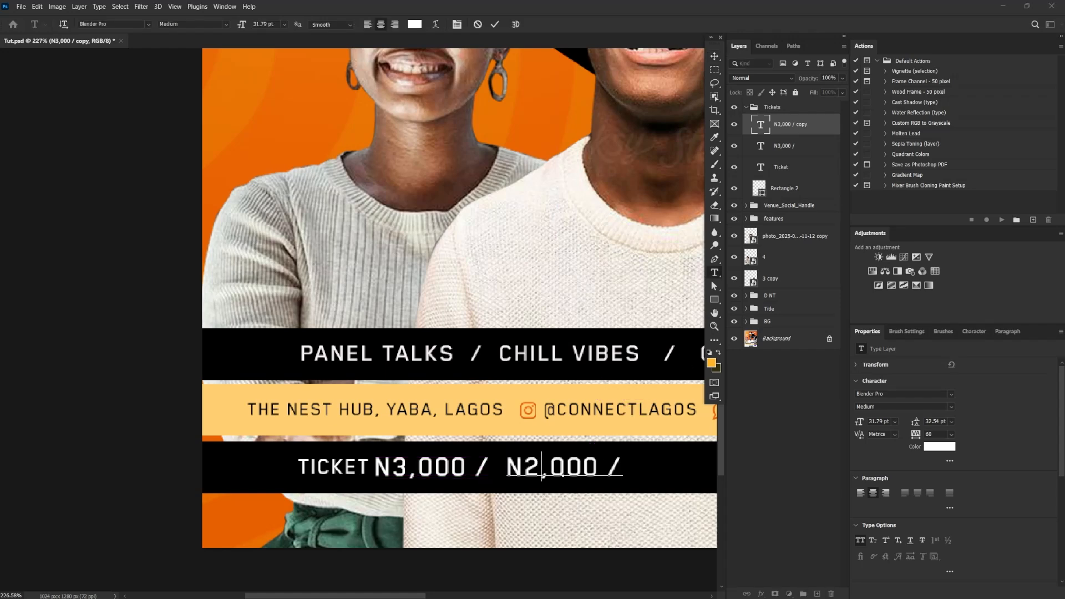
left_click(787, 127)
key("v")
left_click_drag(515, 468, 540, 469)
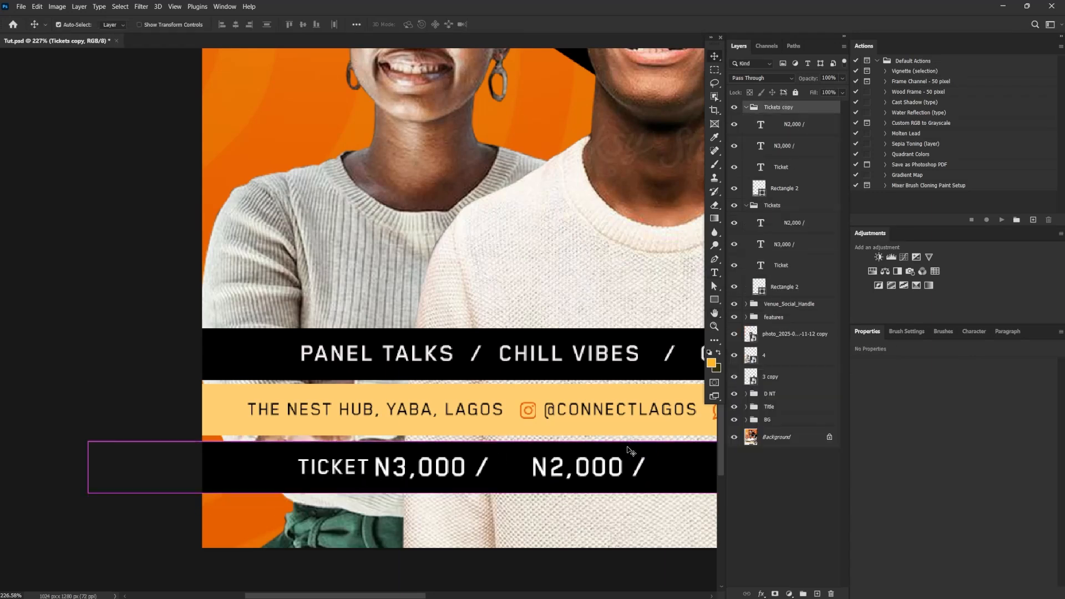
Duplicate the "N2,000 /" text and replace the copy's wording with "early bird" on two lines
left_click(803, 128)
key("ctrl+j")
left_click_drag(616, 468, 543, 470)
double_click(589, 497)
left_click(557, 498)
key("ctrl+a")
type("EARLY BIRD")
left_click(555, 497)
key("Return")
Scale the two-line "early bird" text down to about 15.01 pt so it fits the ticket bar's height
left_click(716, 56)
key("ctrl+t")
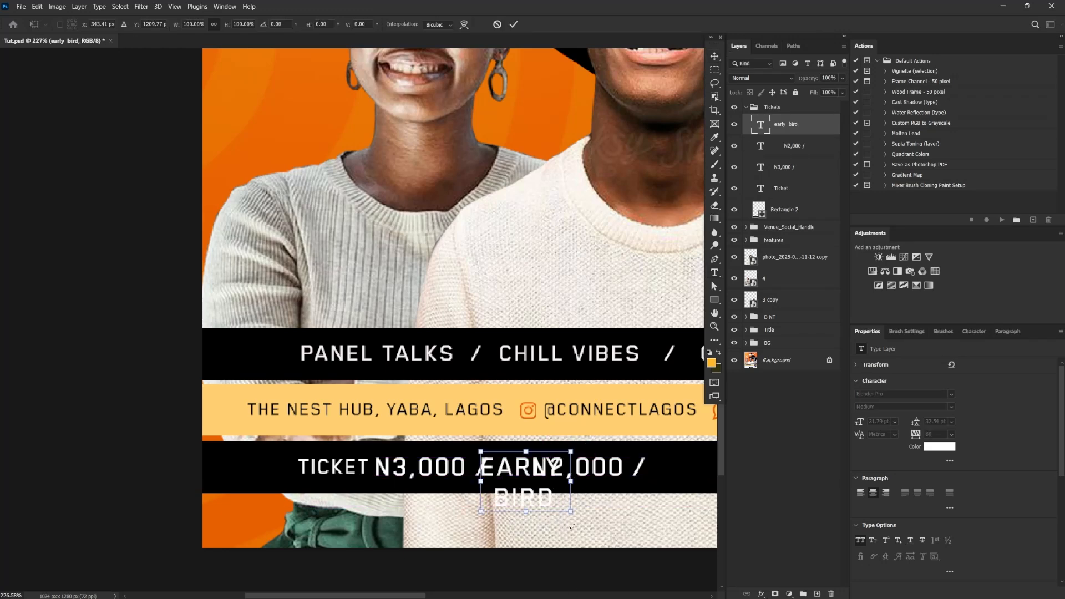
left_click_drag(571, 511, 552, 477)
key("Return")
Set the tracking of the "early bird" text and both price texts to 0
left_click(789, 165, "shift")
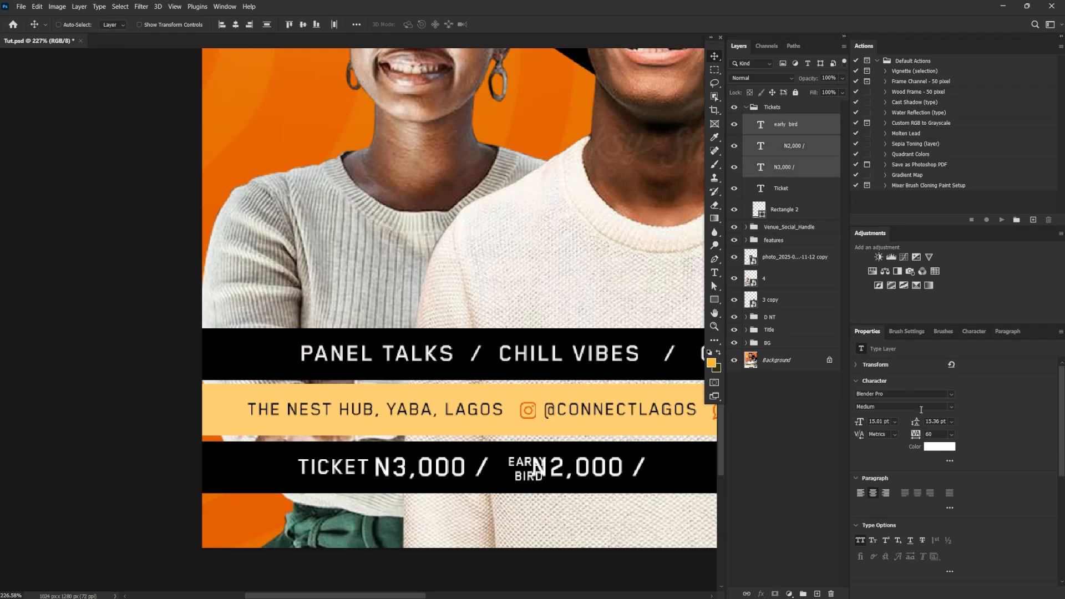
type("0")
key("Return")
Move the "early bird" text between the two prices and reduce it to about 12.51 pt
right_click(531, 467)
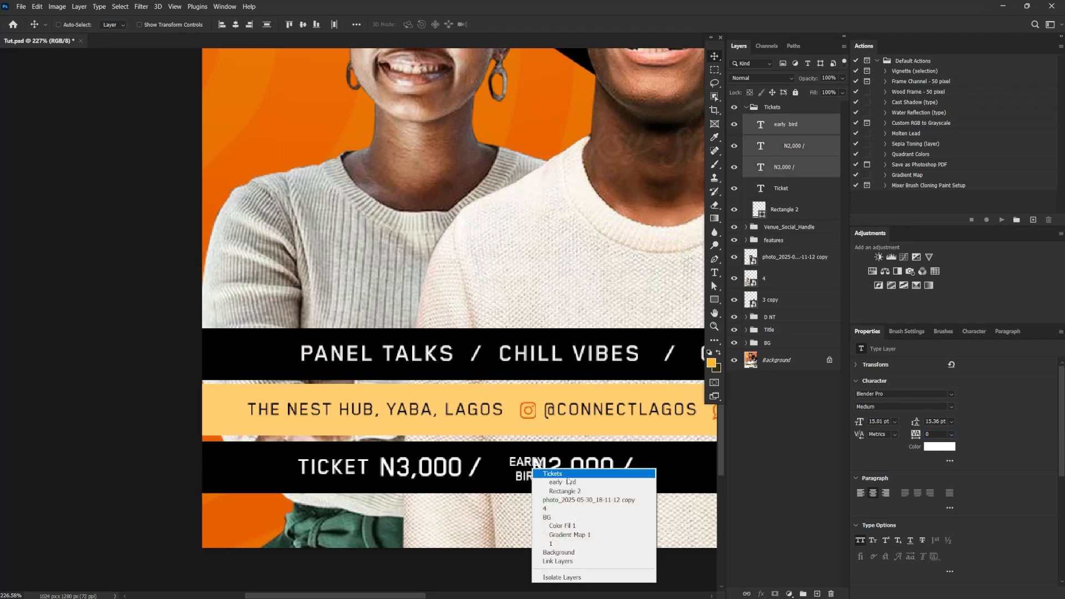
left_click(564, 476)
left_click_drag(563, 477, 504, 484)
key("ctrl+t")
key("Return")
Left-align the two "early bird" lines and place the text just before N2,000
left_click(886, 493)
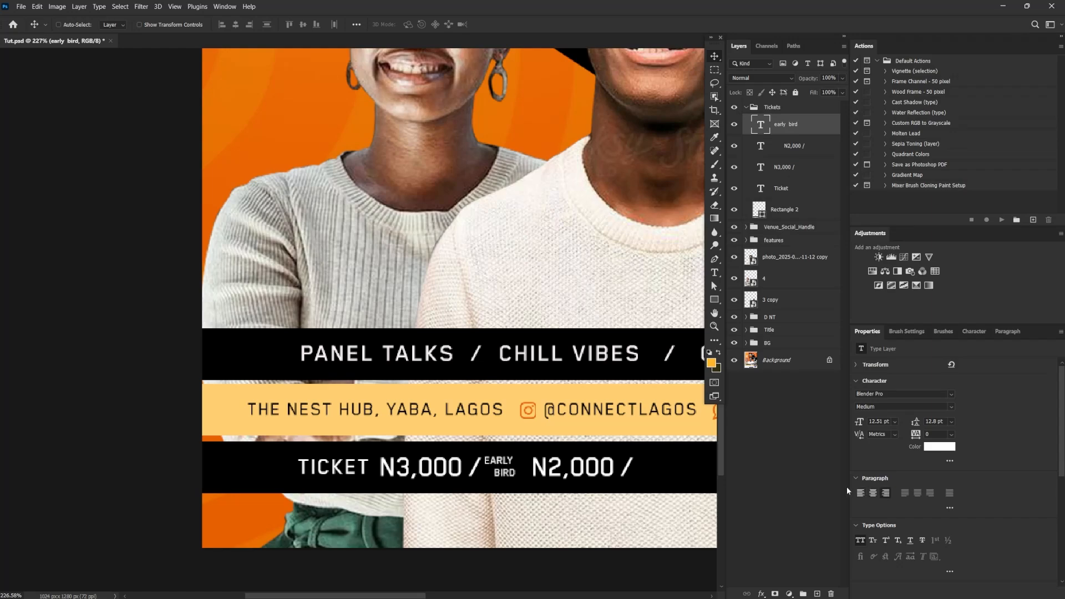
left_click(860, 493)
left_click_drag(566, 475, 550, 476)
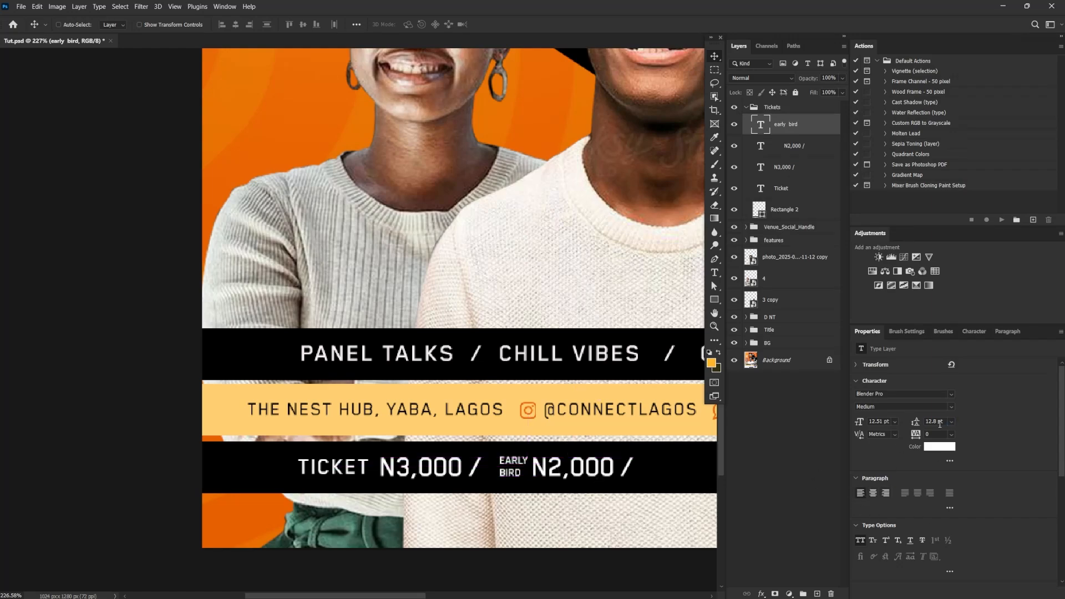
Set the leading of the "early bird" text to 12 pt
left_click_drag(916, 422, 872, 430)
key("ctrl+space")
left_click_drag(545, 481, 589, 477)
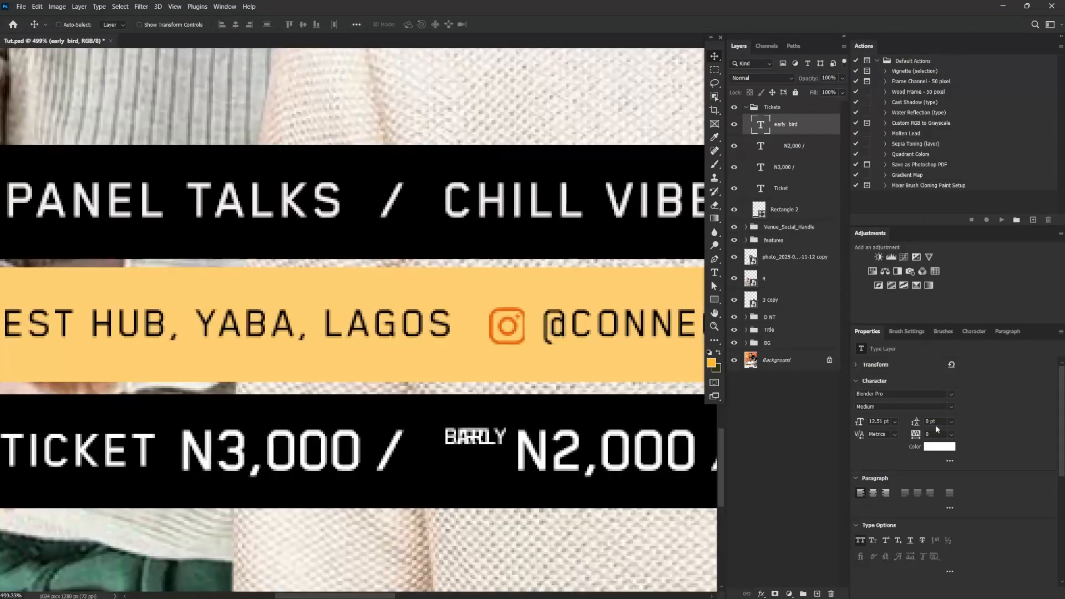
left_click_drag(936, 423, 887, 422)
key("shift+Up")
key("Up")
key("Up")
Remove the extra leading spaces from the "N2,000 /" text and fit "early bird" closely between the two prices
mouse_move(506, 454)
left_mouse_down()
mouse_move(551, 456)
mouse_move(516, 457)
left_mouse_up()
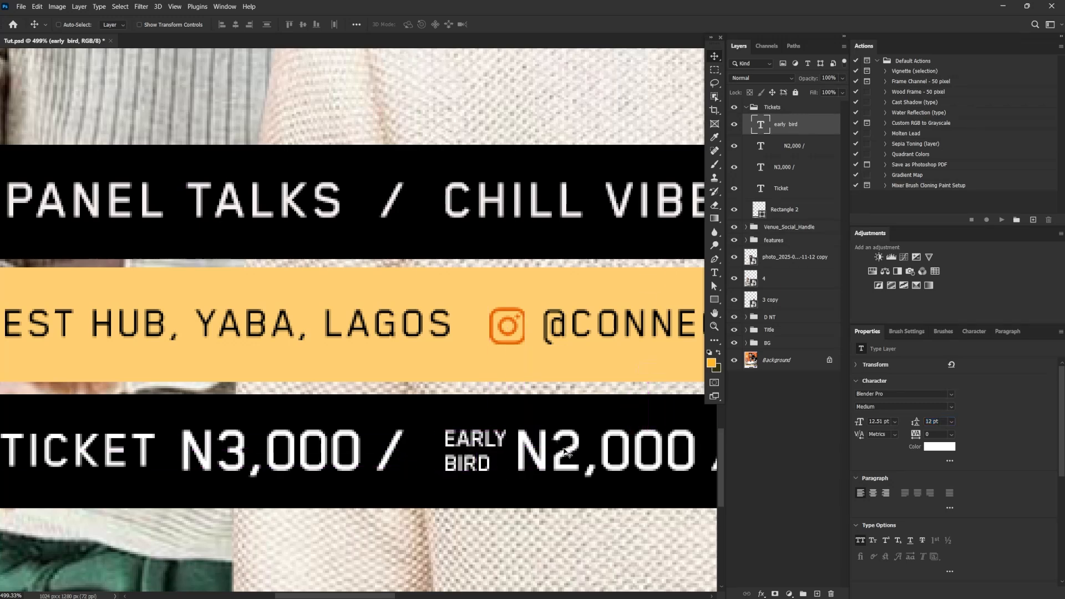
key("t")
left_click(504, 447)
key("BackSpace")
key("BackSpace")
key("BackSpace")
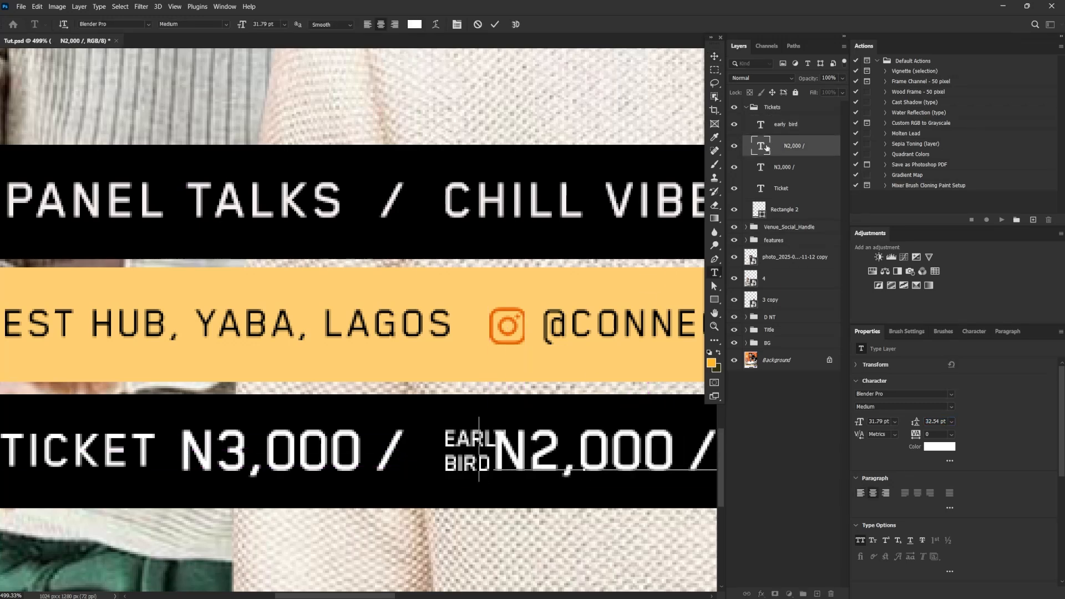
left_click(770, 128)
key("v")
left_click_drag(553, 453, 462, 476)
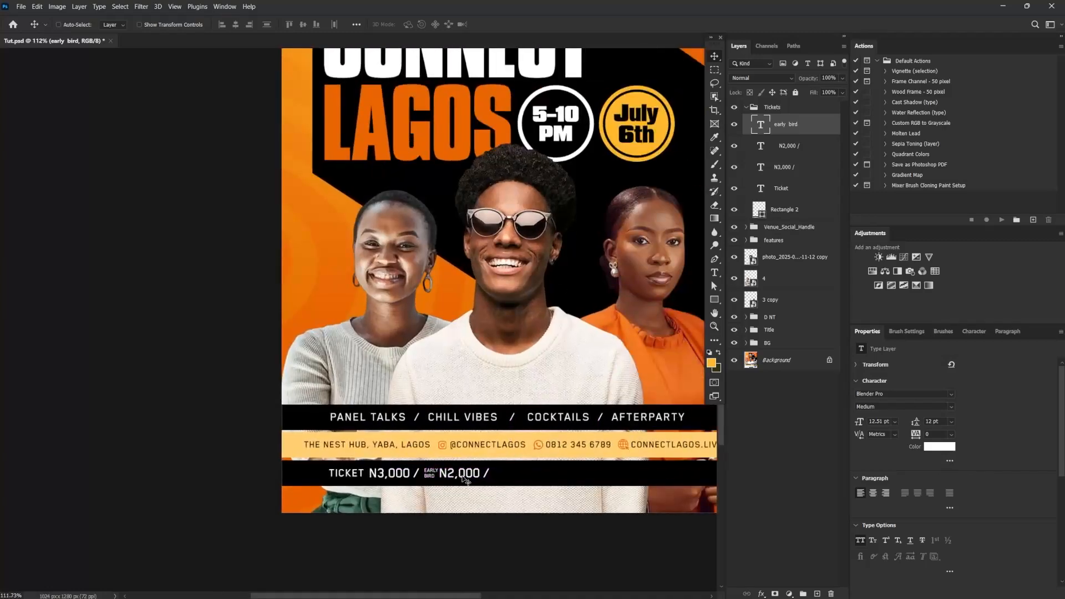
Add an extra space before the slash in the N2,000 text and nudge the text to the right
double_click(484, 481)
left_click(481, 474)
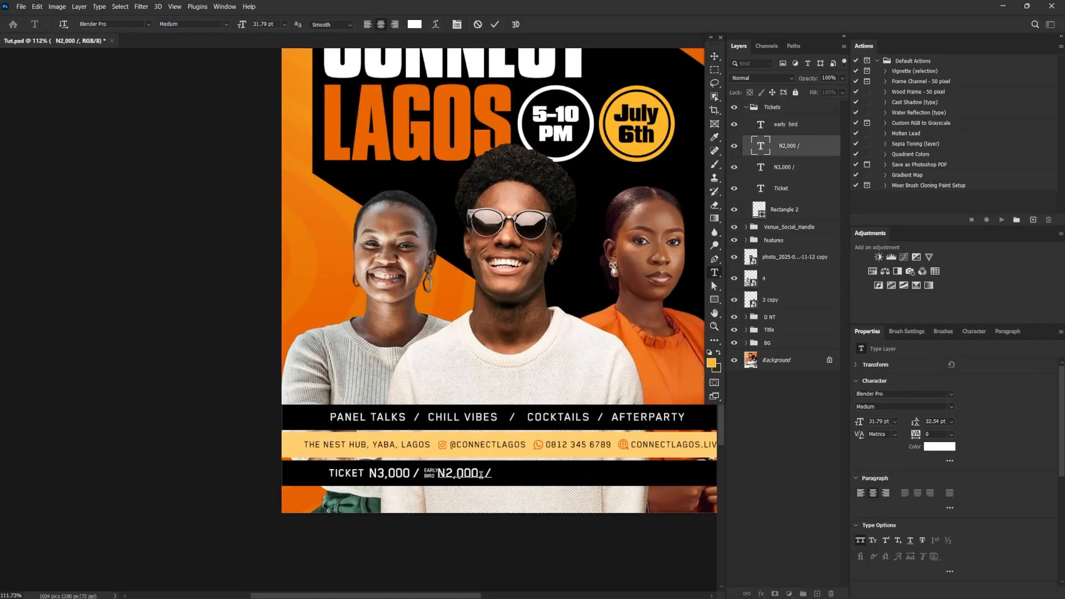
left_click(506, 438)
key("v")
key("Right")
key("Right")
key("Right")
key("Right")
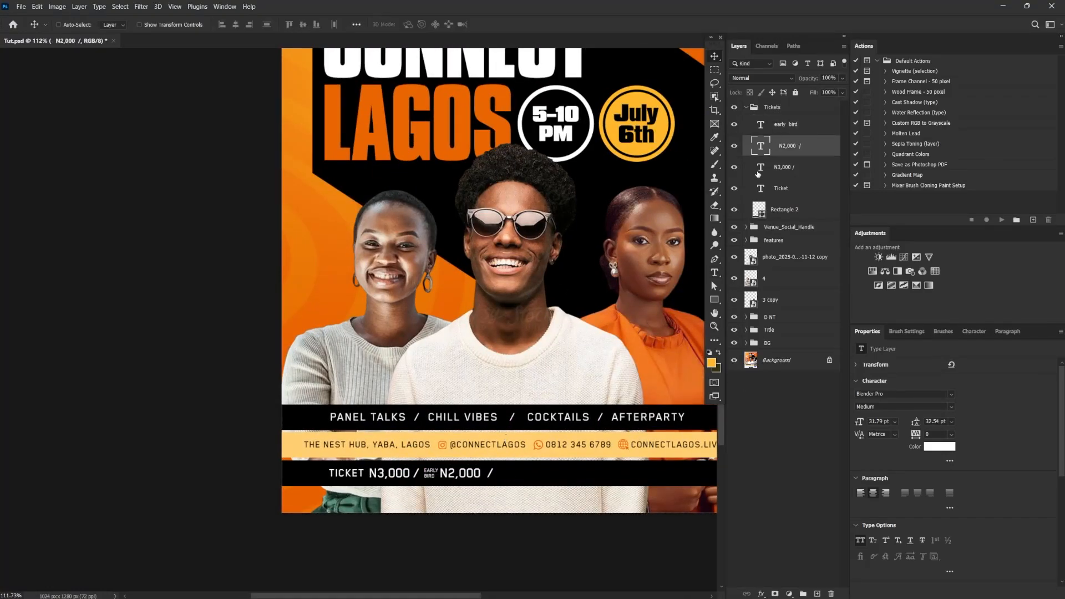
Add an extra space before the slash in the N3,000 text and nudge the word Ticket to the left
double_click(759, 168)
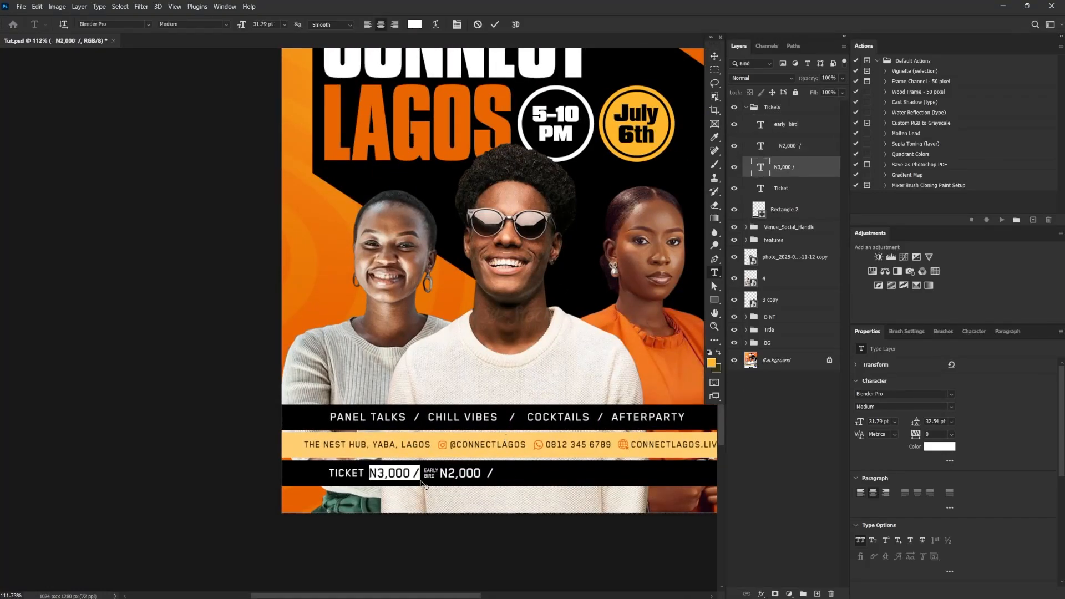
left_click(824, 170)
left_click(787, 186)
key("Left")
key("Left")
key("Left")
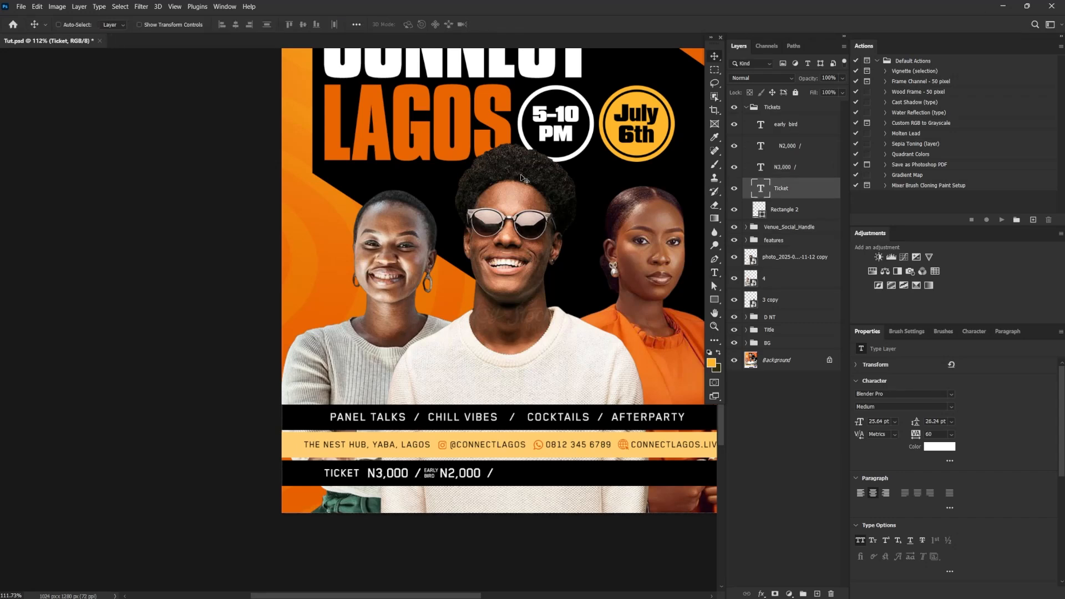
Try a dark orange sampled from the flyer background as the color of the word Ticket
left_click(937, 447)
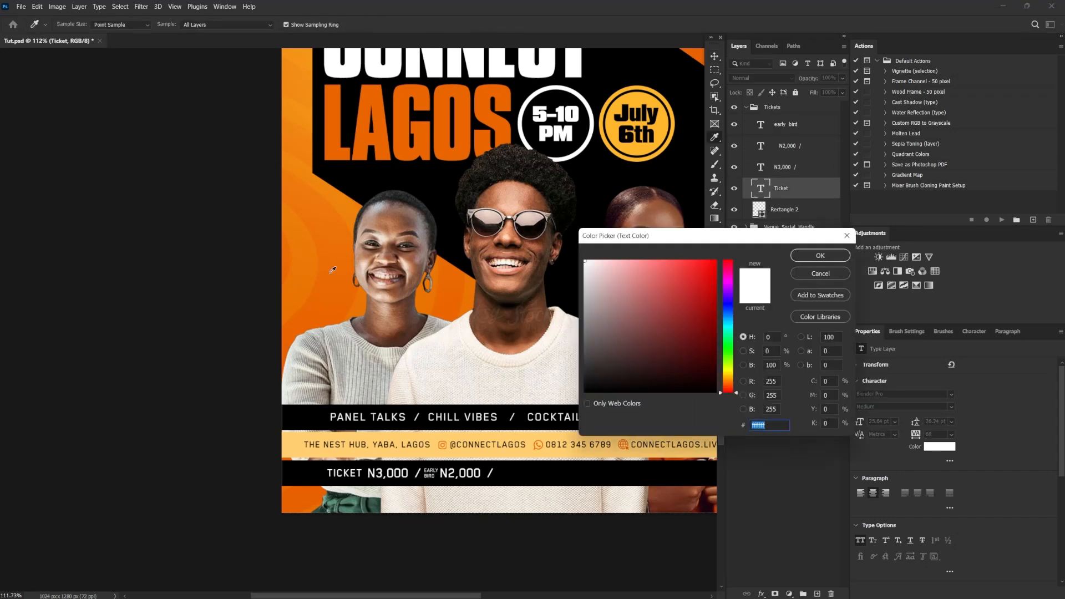
left_click(327, 320)
left_click(837, 257)
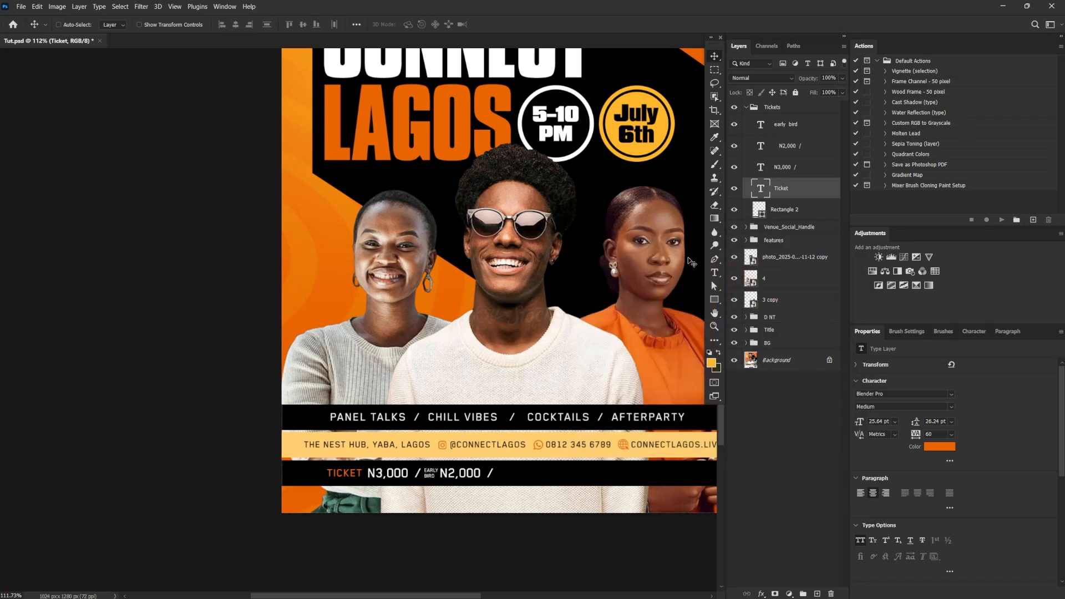
Set the color of the word Ticket to the lighter orange f39115 sampled from the background
left_click(941, 448)
left_click(309, 276)
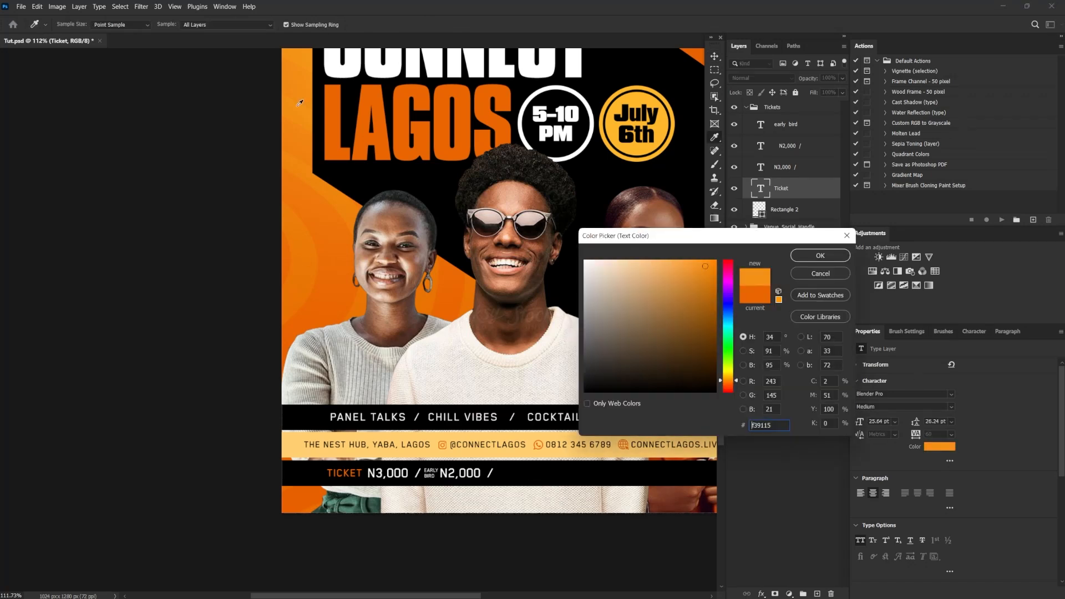
left_click(830, 257)
Duplicate the N3,000 text, replace the copy with "Grab Your Spot – Spaces Are Limited!" and place it after "N2,000 /"
right_click(416, 473)
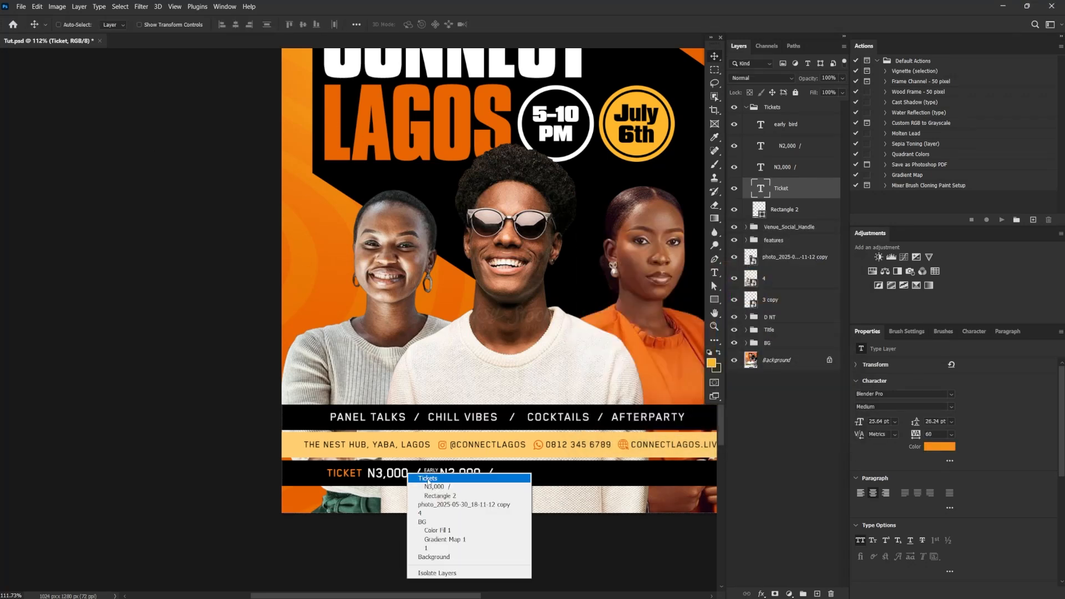
left_click(425, 478)
left_click_drag(379, 474, 521, 474, "alt")
double_click(524, 476)
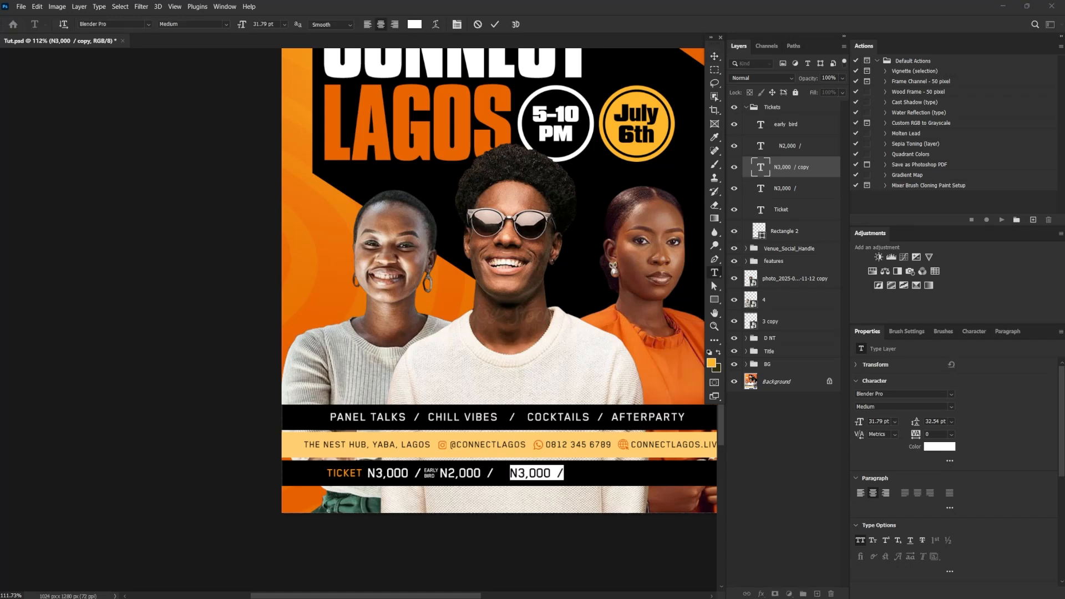
type("Grab Your Spot – Spaces Are Limited!")
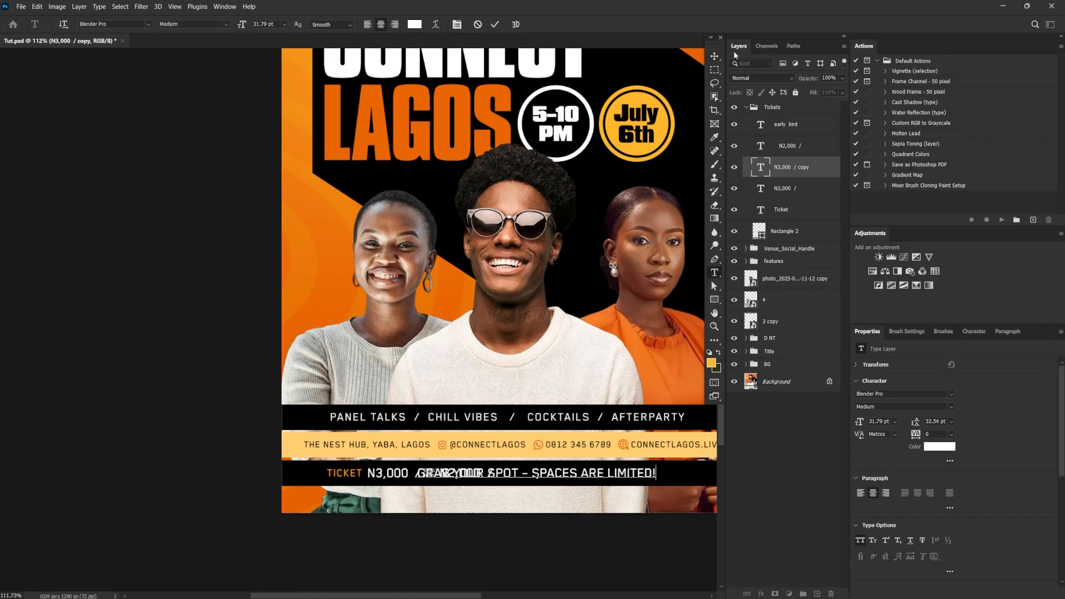
left_click(714, 56)
left_click_drag(452, 480, 505, 473)
Color the words "Grab Your Spot" with the yellow-orange sampled from the July 6th badge
double_click(555, 473)
left_click(943, 448)
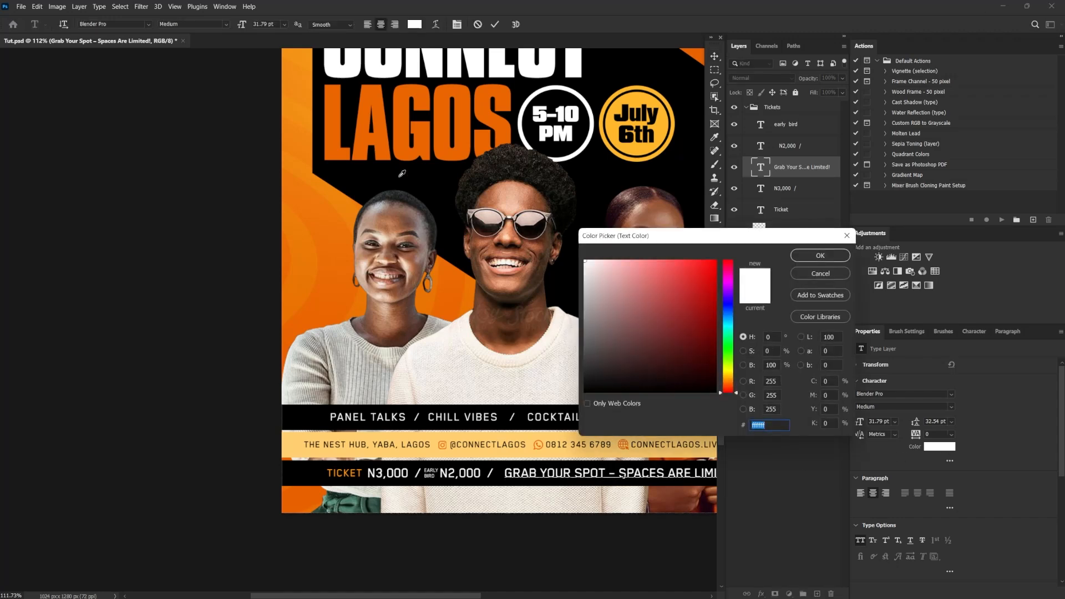
left_click(635, 98)
left_click(820, 256)
left_click(714, 57)
Scale the "Grab Your Spot – Spaces Are Limited!" text down to about 25.64 pt and set its tracking to 40
scroll(571, 433, "down", 4)
left_click_drag(656, 459, 548, 445)
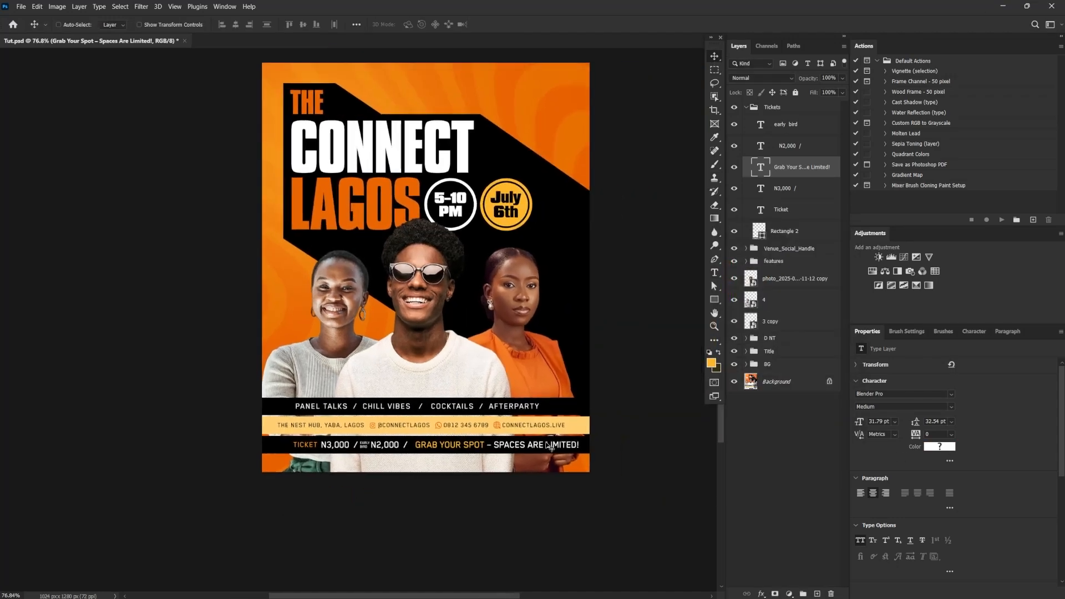
key("ctrl+t")
scroll(549, 445, "up", 6)
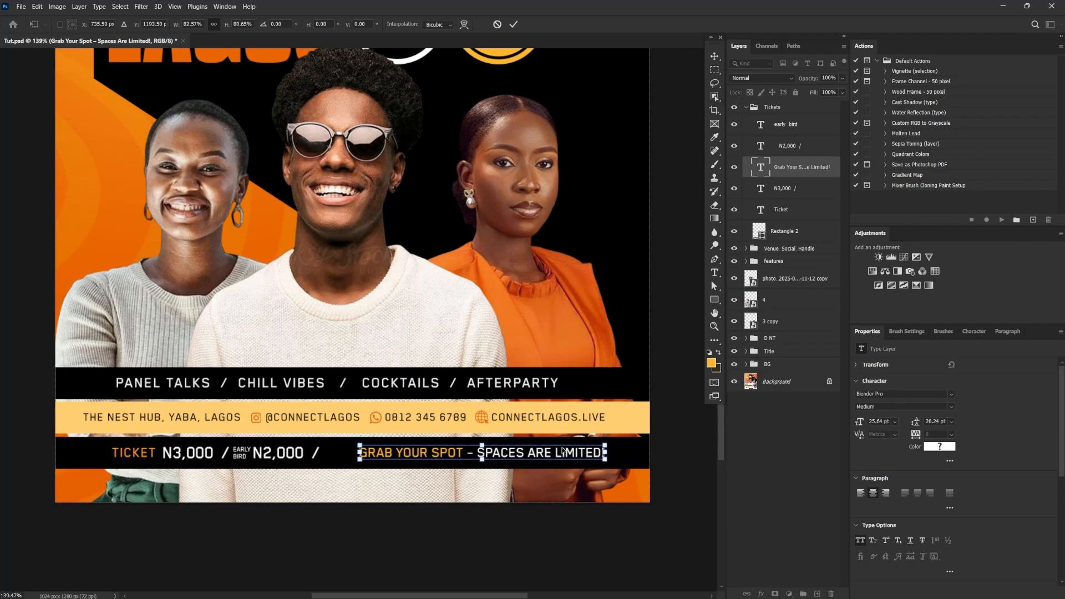
key("Return")
type("40")
key("Return")
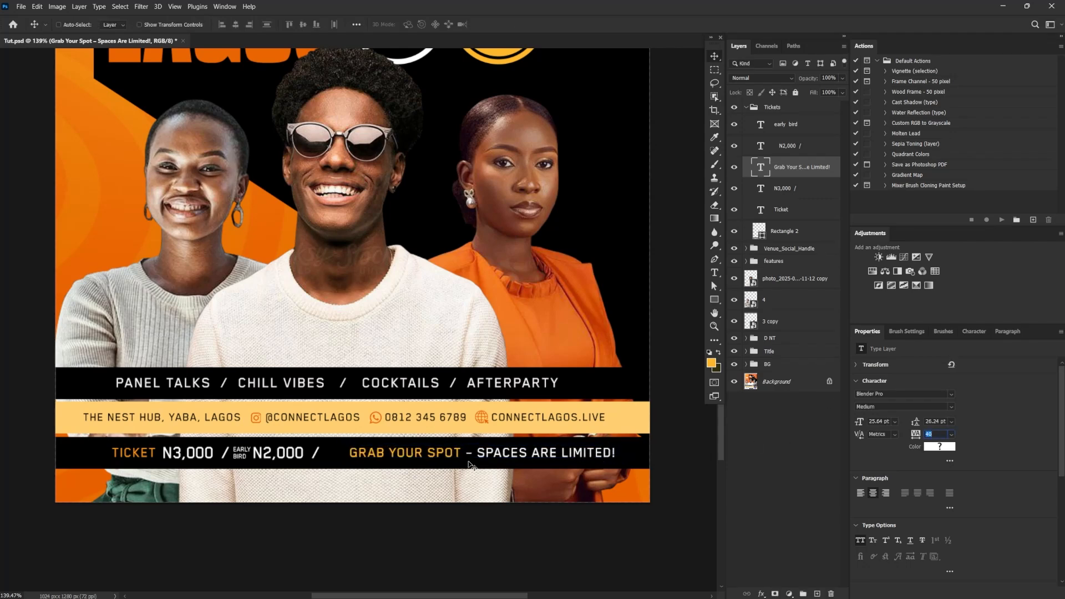
Try to change "– Spaces Are Limited!" to the Book weight, and undo the accidental deletion of those words
double_click(465, 454)
left_click_drag(465, 453, 732, 451)
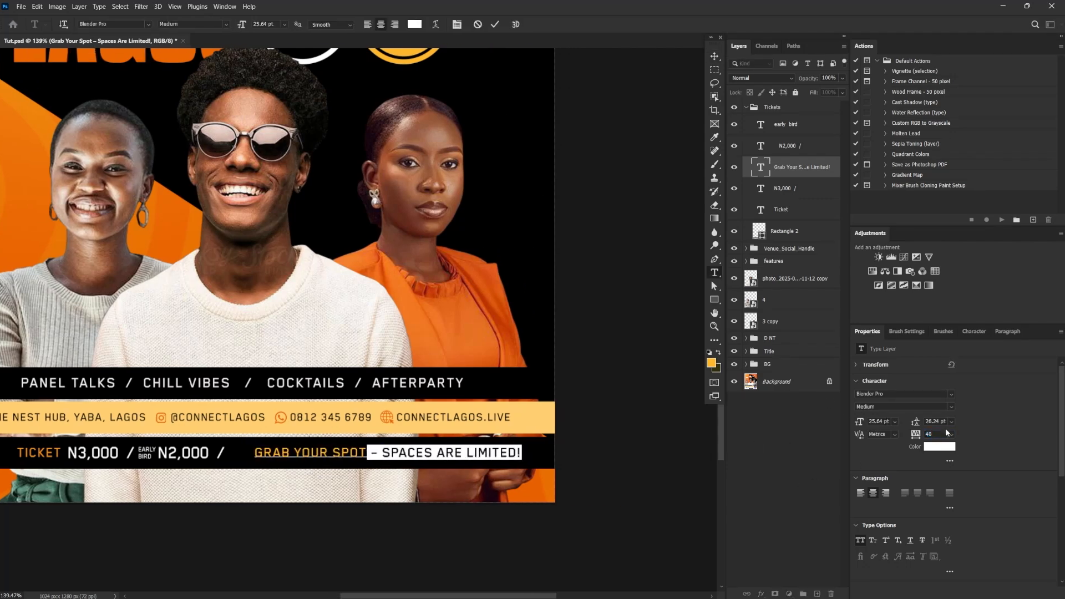
left_click(951, 407)
left_click(888, 423)
key("BackSpace")
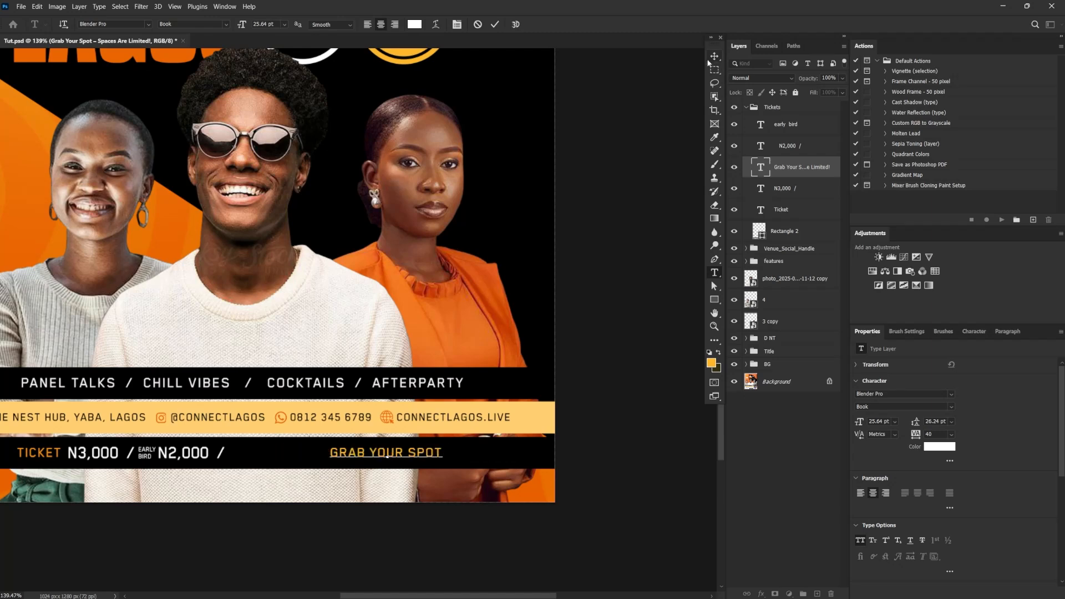
left_click(715, 57)
key("ctrl+z")
Give the "– Spaces Are Limited!" part of the text a lighter font weight
left_click_drag(370, 452, 521, 453)
left_click(904, 407)
left_click(877, 425)
left_click(715, 61)
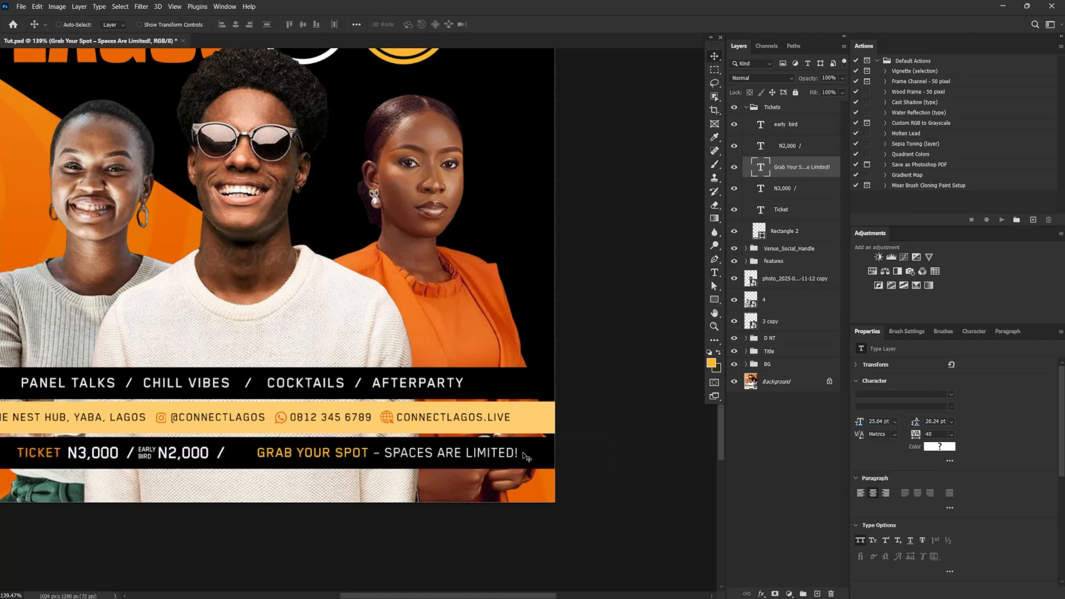
Reposition the texts in the ticket bar so the label, prices and "Grab Your Spot" line are closely and evenly spaced
mouse_move(455, 465)
left_mouse_down()
mouse_move(431, 467)
mouse_move(452, 461)
left_mouse_up()
left_click_drag(521, 424, 489, 428)
left_click_drag(423, 402, 445, 411)
left_click_drag(538, 420, 561, 431)
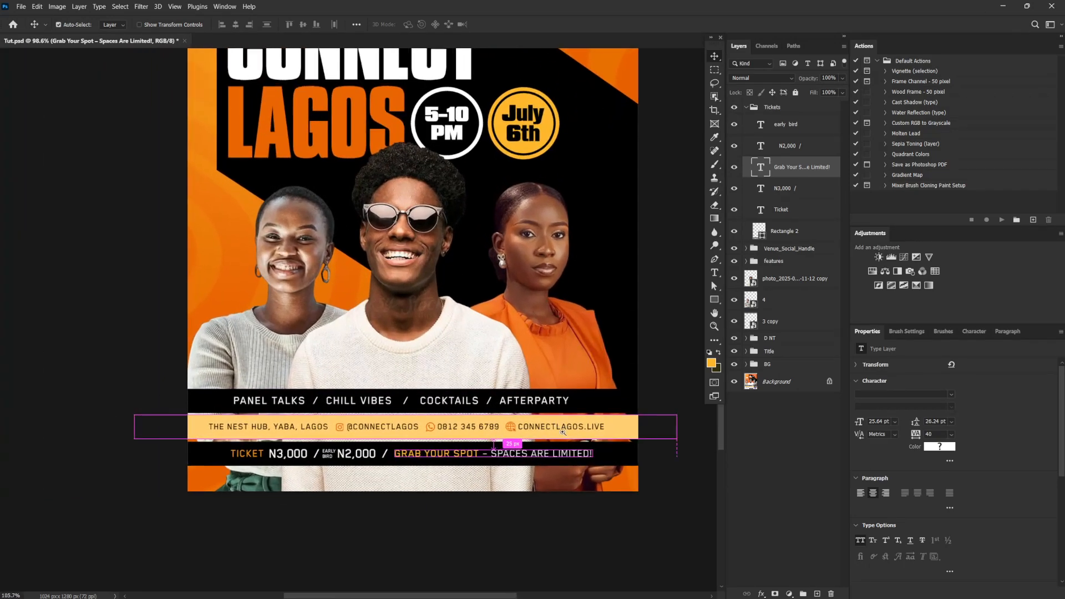
Scale the Tickets group up to about 113% around its centre so the ticket bar's text nearly fills the flyer width
left_click(746, 107)
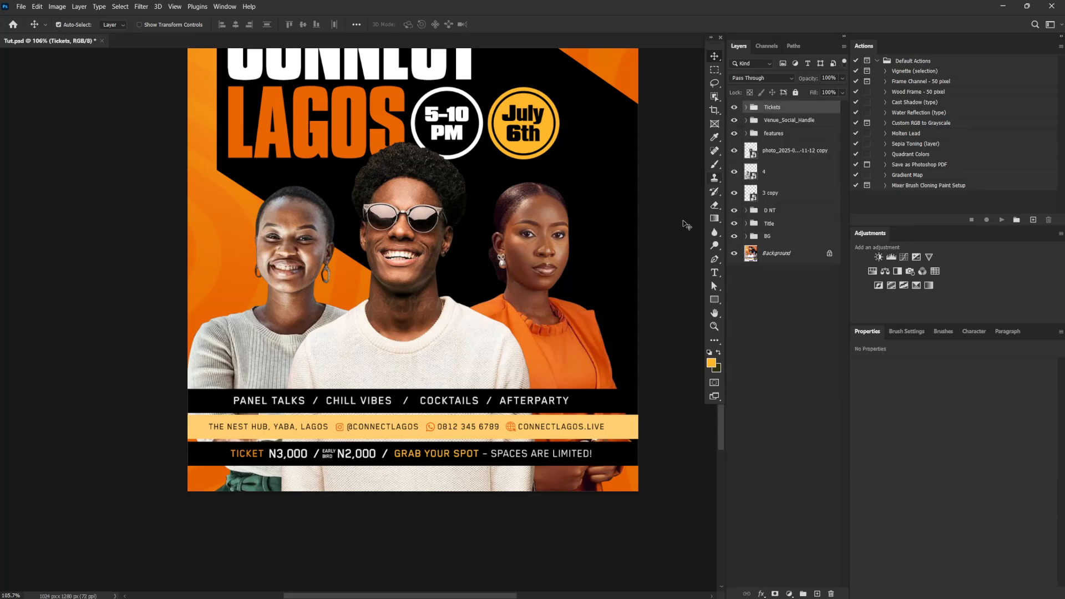
key("ctrl+t")
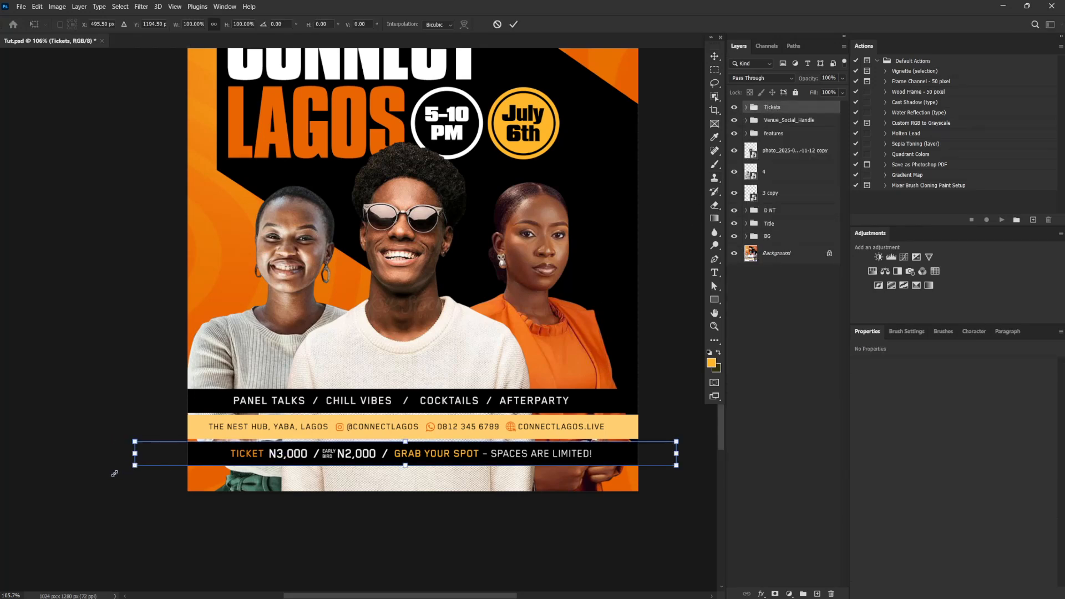
left_click_drag(115, 474, 98, 474, "alt")
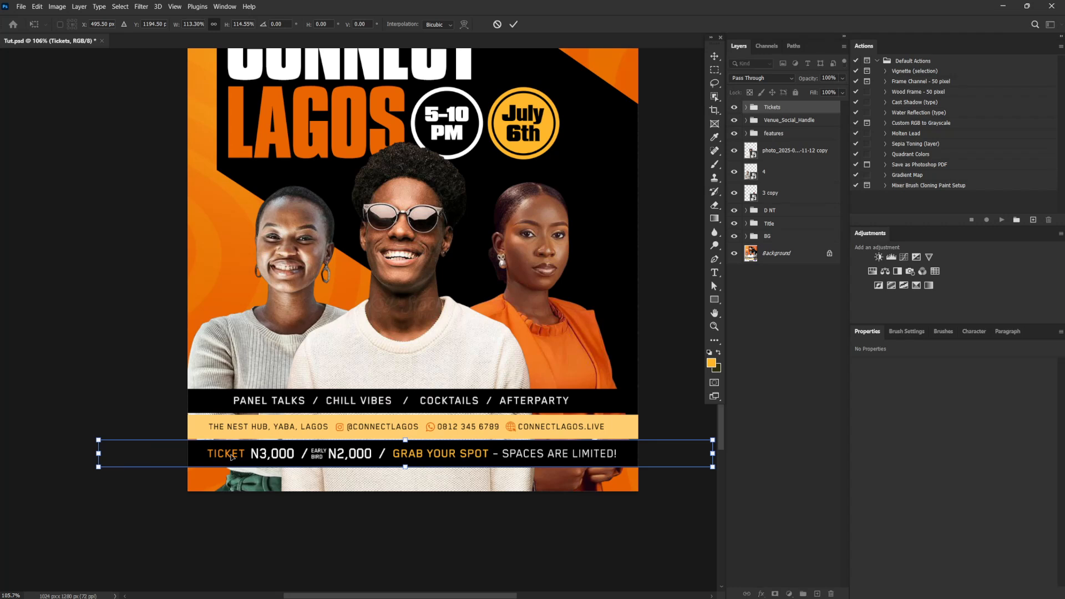
key("Return")
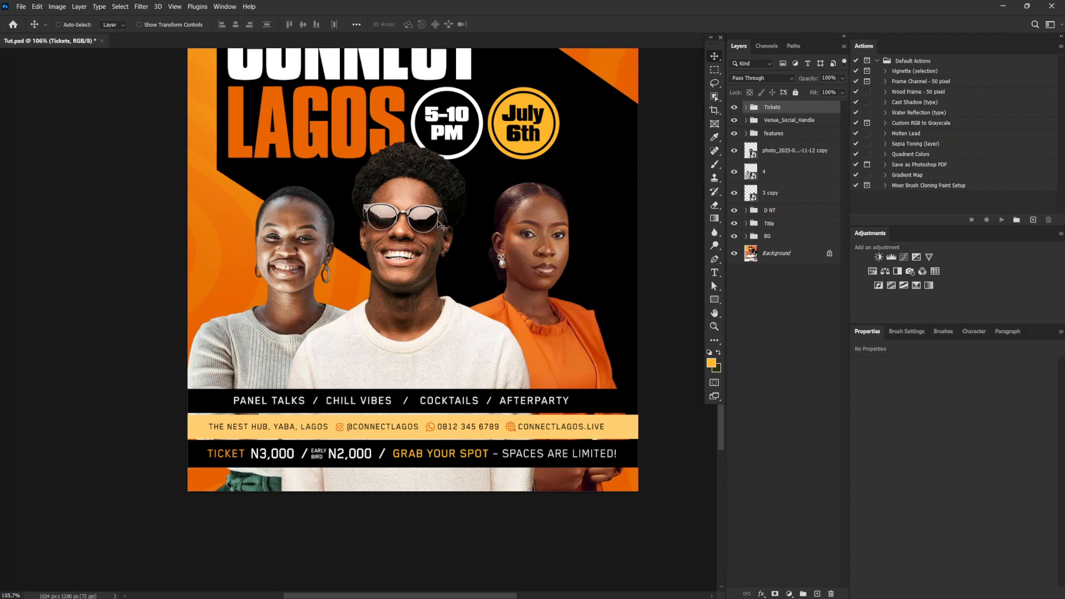
Rotate the features group about 2.9° counterclockwise so the activities bar rises towards its right end
left_click(793, 133)
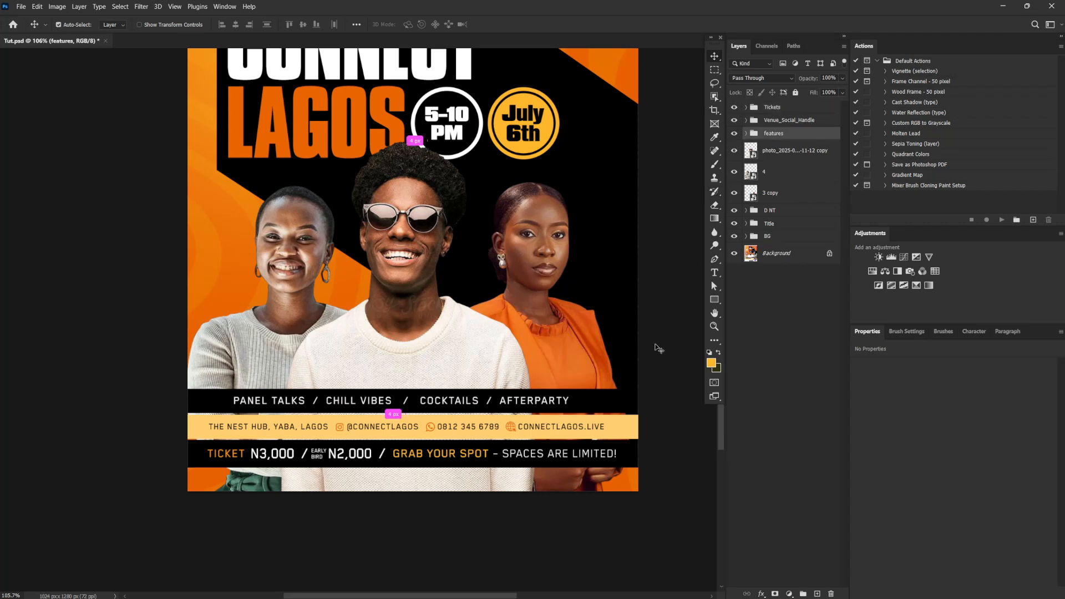
key("ctrl+t")
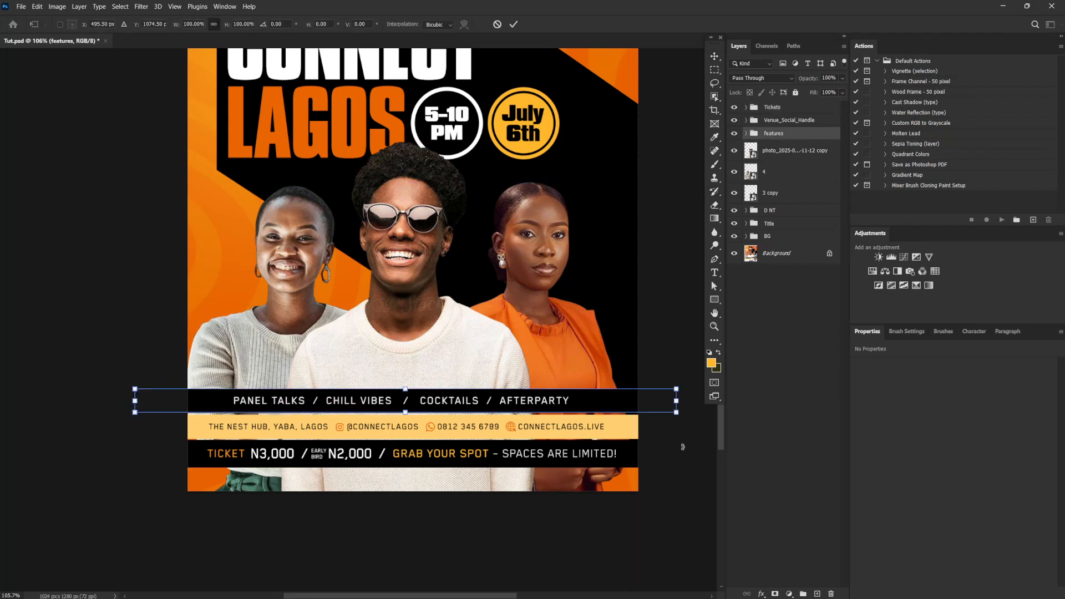
mouse_move(683, 447)
left_mouse_down()
mouse_move(696, 422)
mouse_move(684, 438)
left_mouse_up()
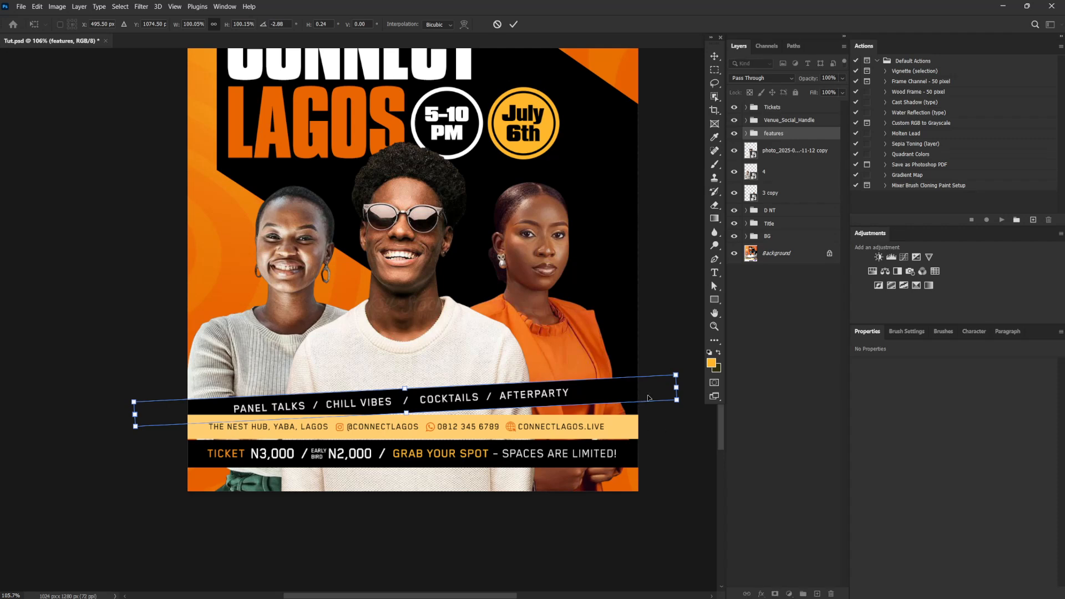
key("Return")
Rotate the Venue_Social_Handle group about 2.8° clockwise so the yellow venue bar slopes down to the right
left_click(808, 121)
key("ctrl+t")
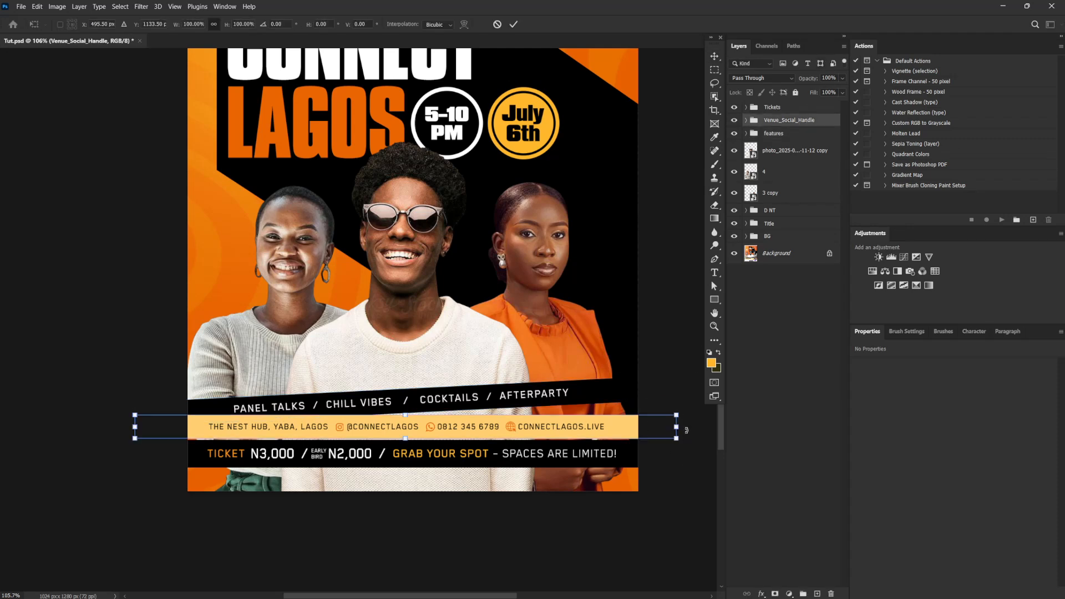
left_click_drag(695, 426, 708, 436)
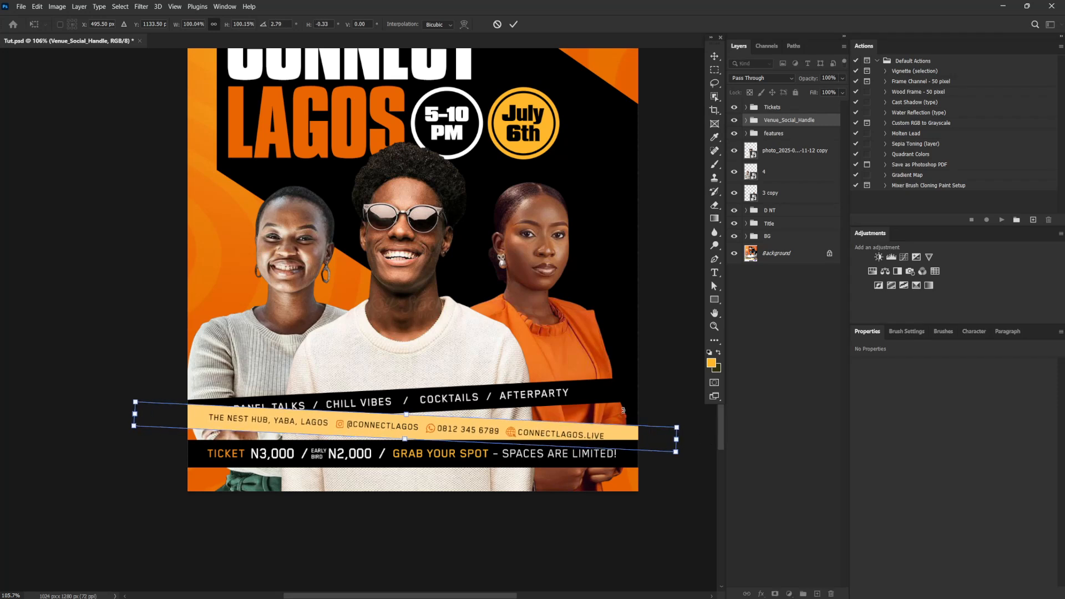
key("Return")
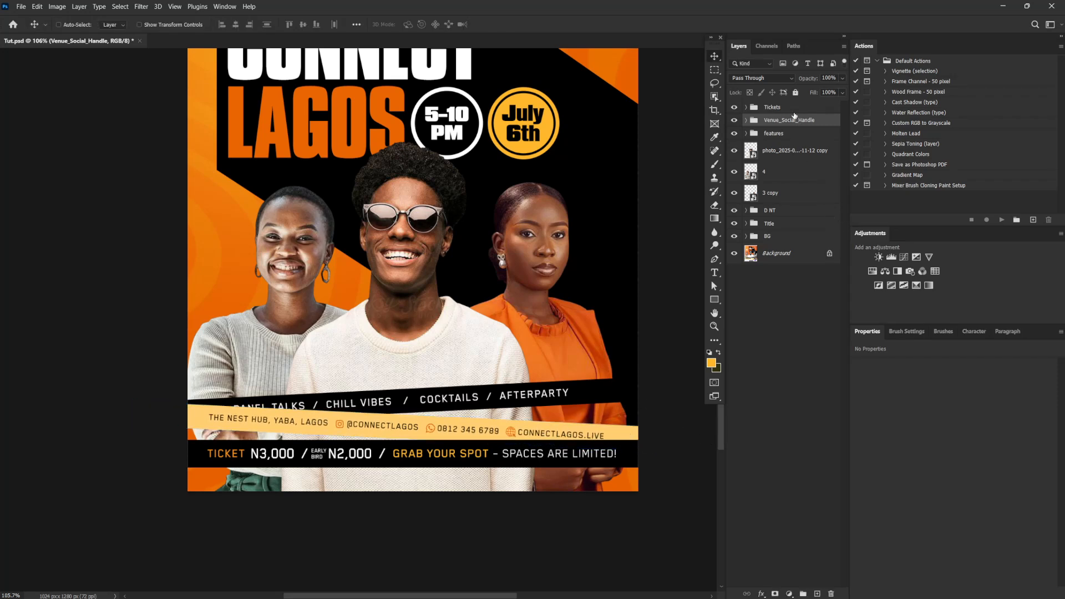
Tilt the Tickets group very slightly counterclockwise and shift it down together with the venue bar to uncover the activities text
left_click(793, 108)
key("ctrl+t")
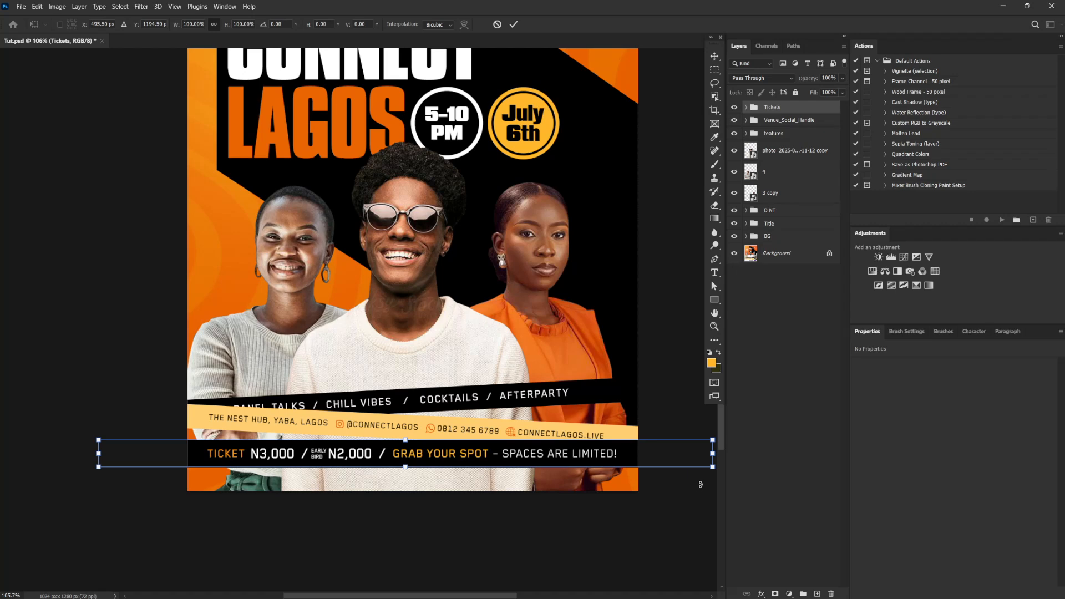
left_click_drag(700, 484, 655, 482)
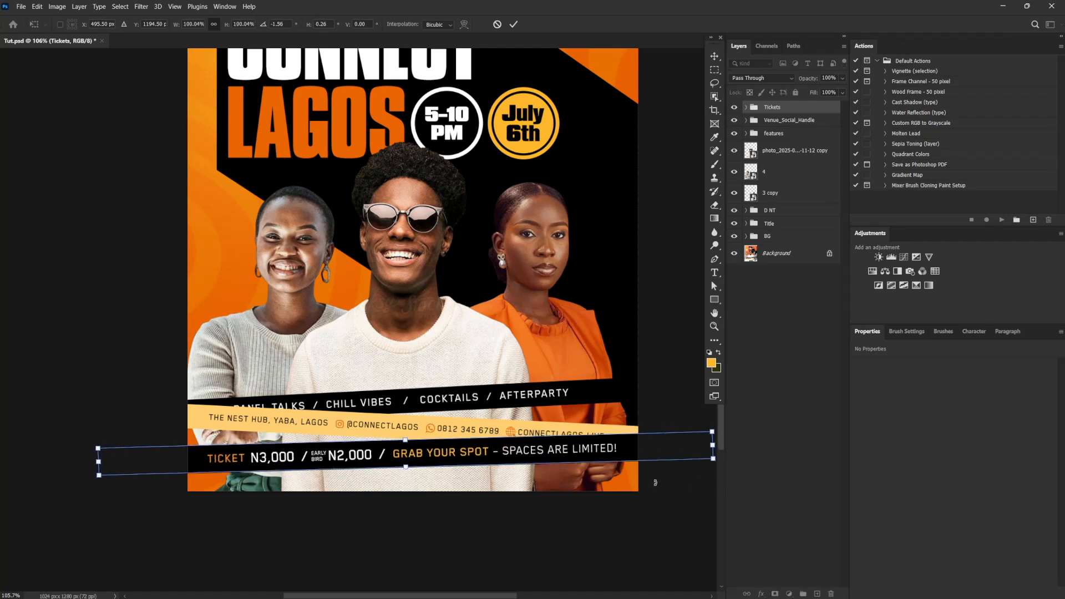
key("Escape")
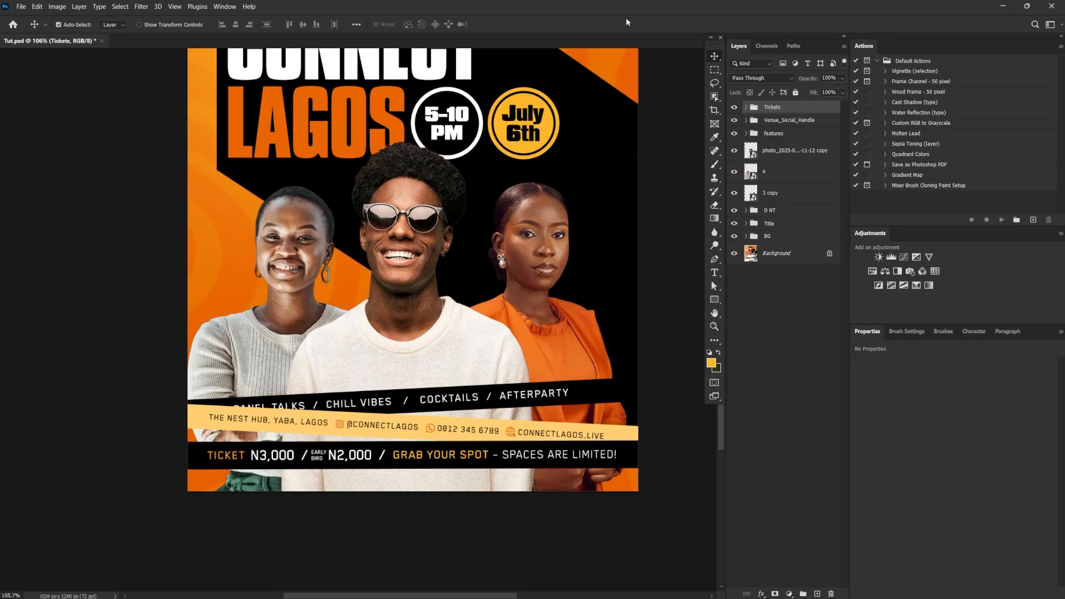
left_click(784, 124, "ctrl")
left_click_drag(445, 441, 445, 449)
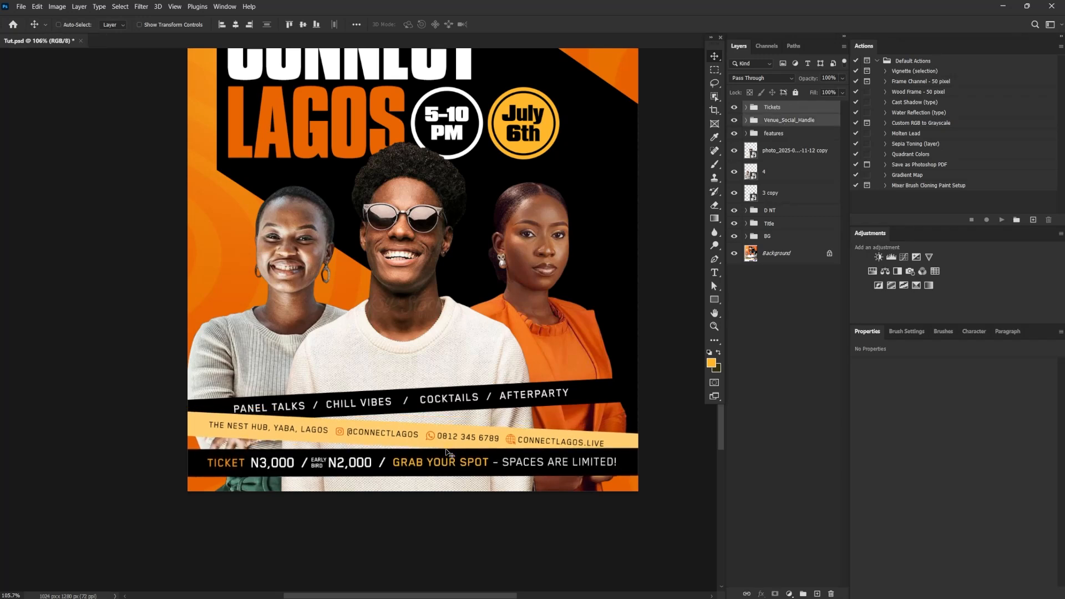
Rotate the features group about 1.1° clockwise to soften the activities bar's tilt
left_click(785, 136)
key("ctrl+t")
left_click_drag(681, 326, 683, 332)
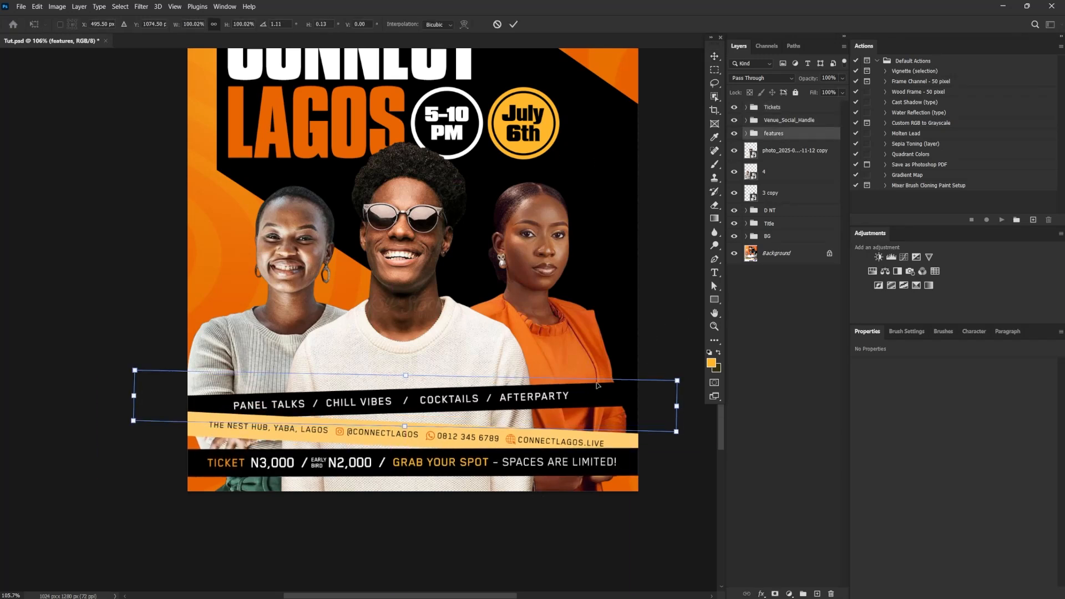
key("Return")
Recolor the three slashes in the activities text to the July 6th badge's yellow, #ffb72b
double_click(409, 404)
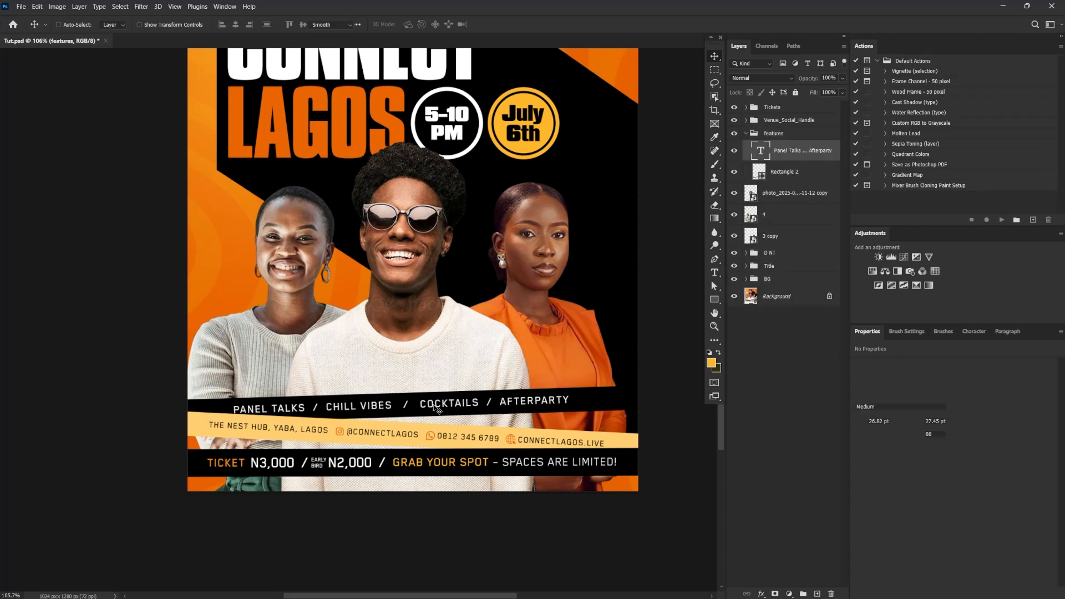
left_click(939, 447)
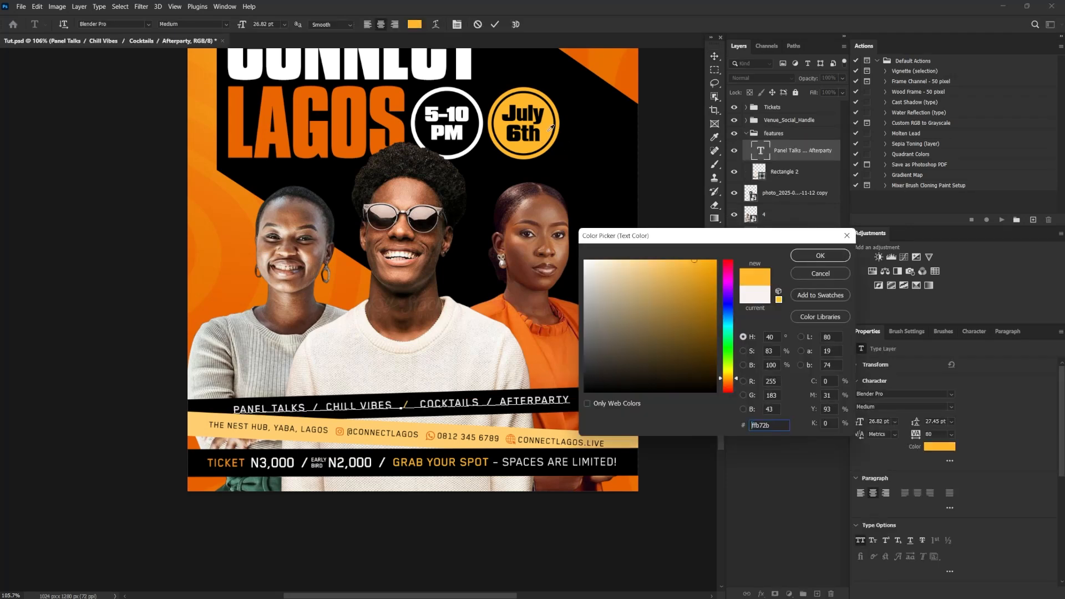
left_click(560, 125)
left_click(550, 128)
left_click(820, 256)
left_click_drag(484, 403, 495, 402)
left_click(940, 446)
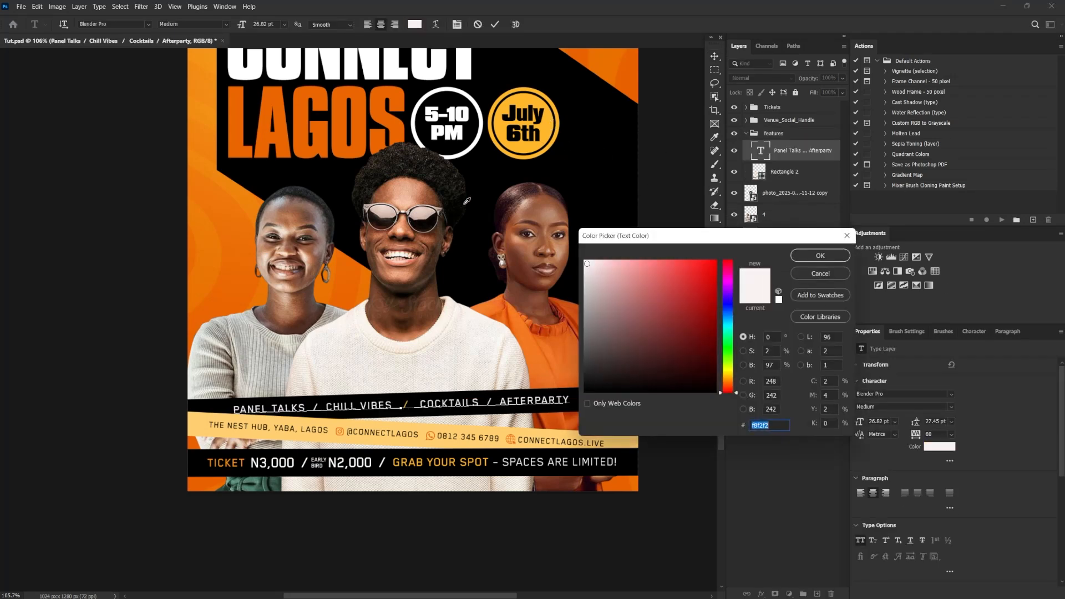
left_click(550, 128)
left_click(821, 256)
left_click_drag(311, 408, 320, 407)
left_click(939, 446)
left_click(551, 128)
left_click(821, 255)
Move the Tickets, Venue_Social_Handle and features groups down slightly together and rotate them about 0.9° counterclockwise
key("ctrl+0")
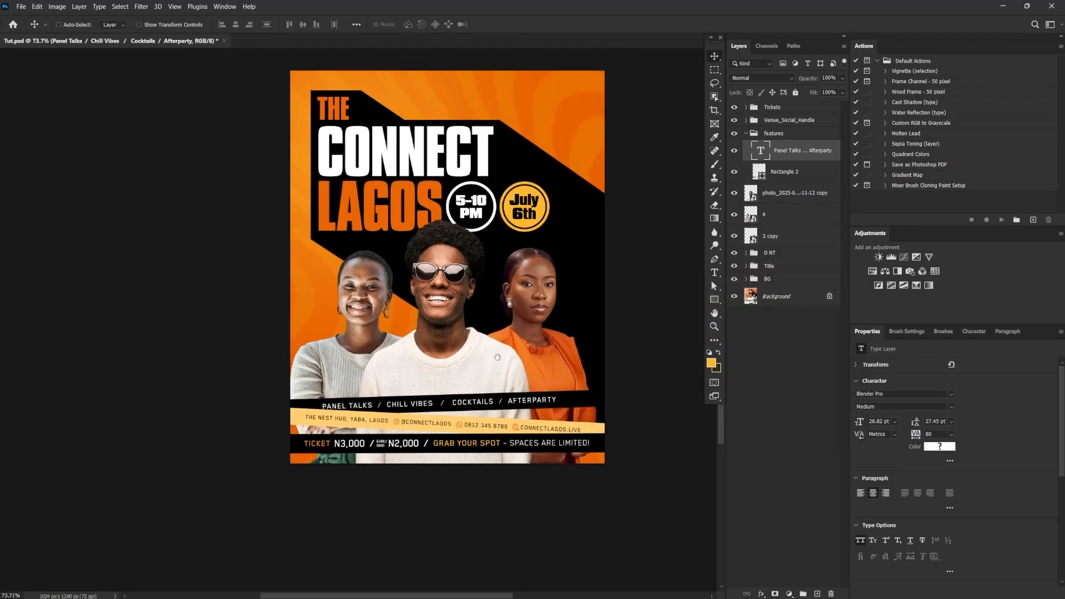
left_click(746, 133)
left_click(775, 108)
left_click(777, 133, "shift")
left_click_drag(549, 382, 549, 388)
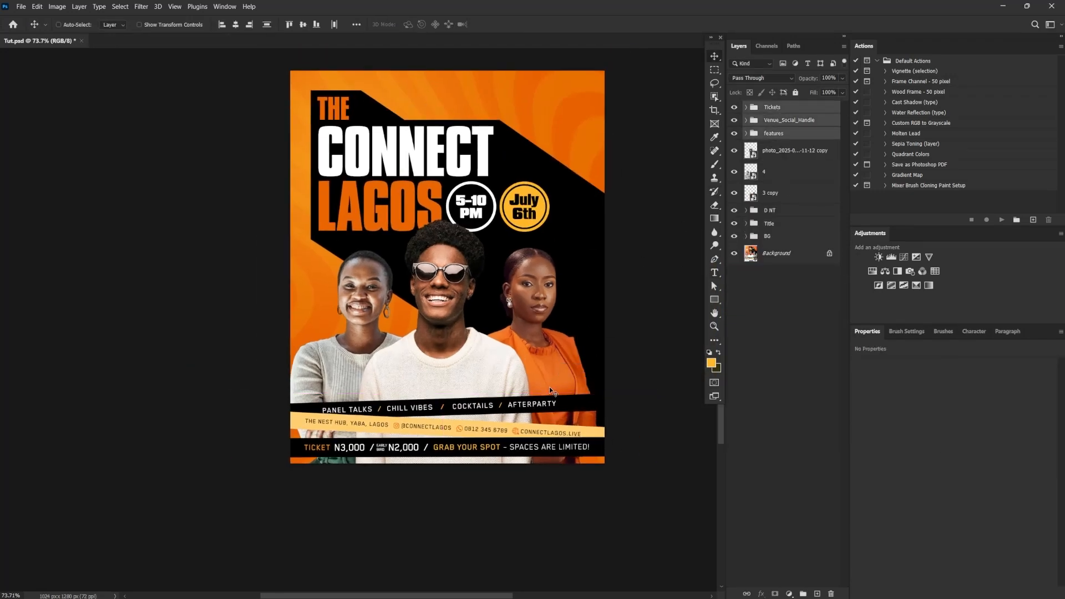
key("ctrl+t")
left_click_drag(648, 472, 648, 467)
key("Return")
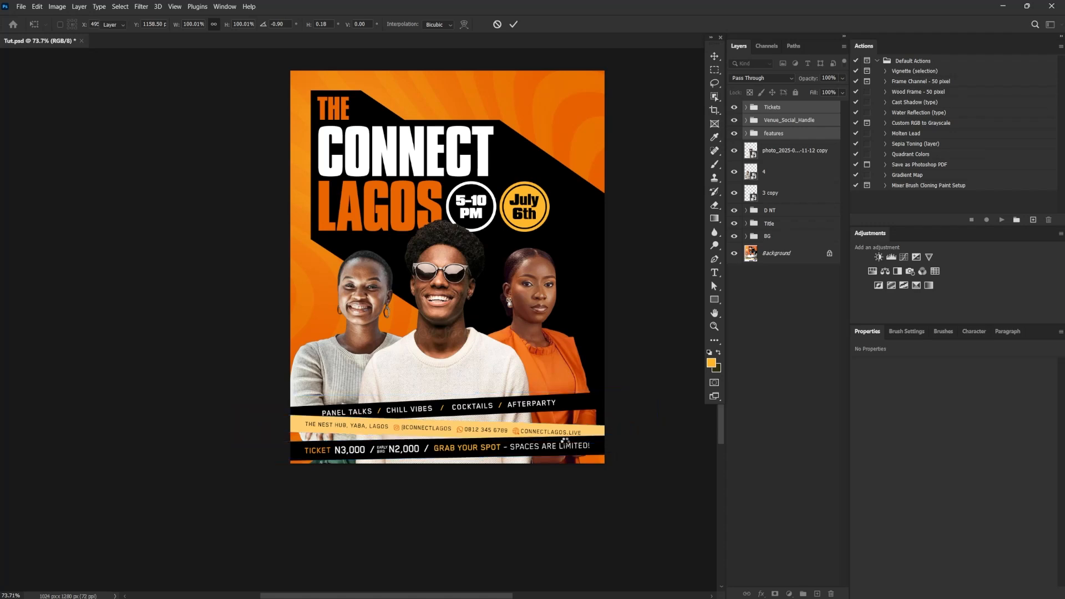
Create a new layer directly above the Background layer and name it "strokes"
left_click_drag(499, 406, 508, 406)
scroll(509, 406, "up", 3)
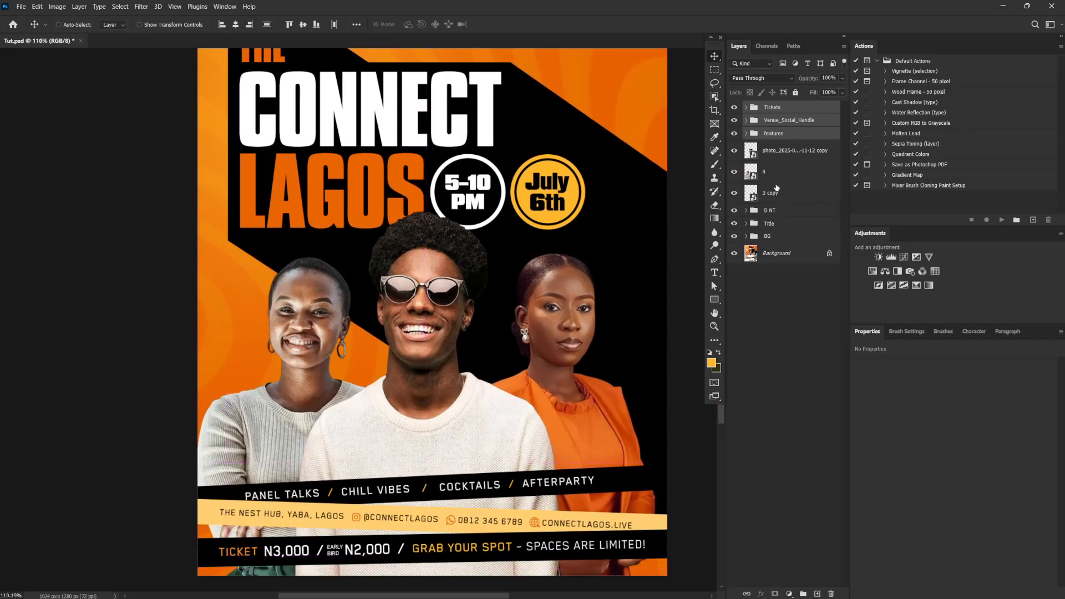
left_click(781, 212)
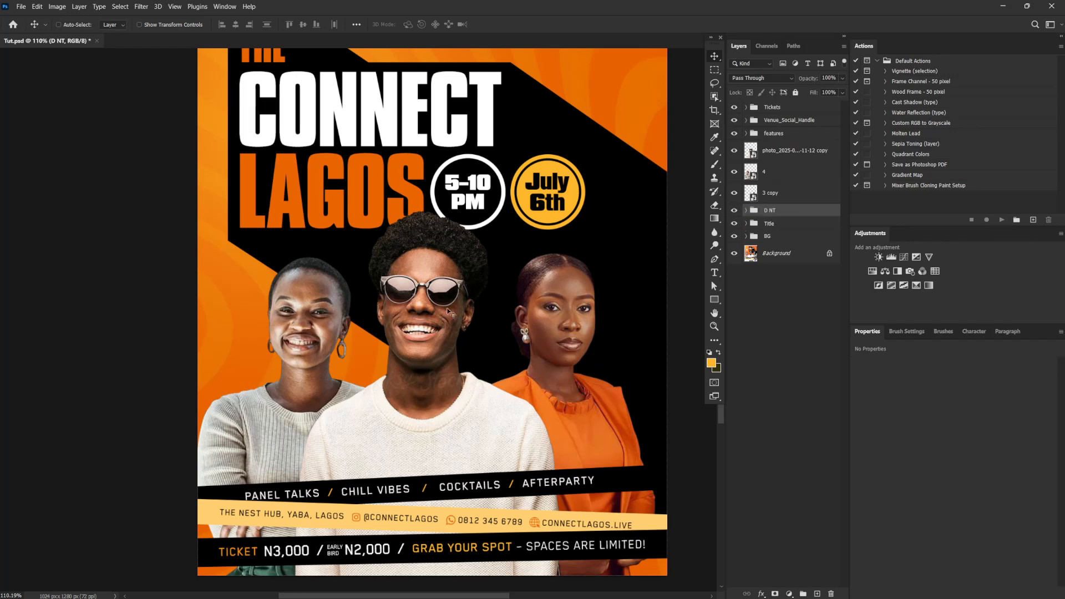
left_click(777, 255)
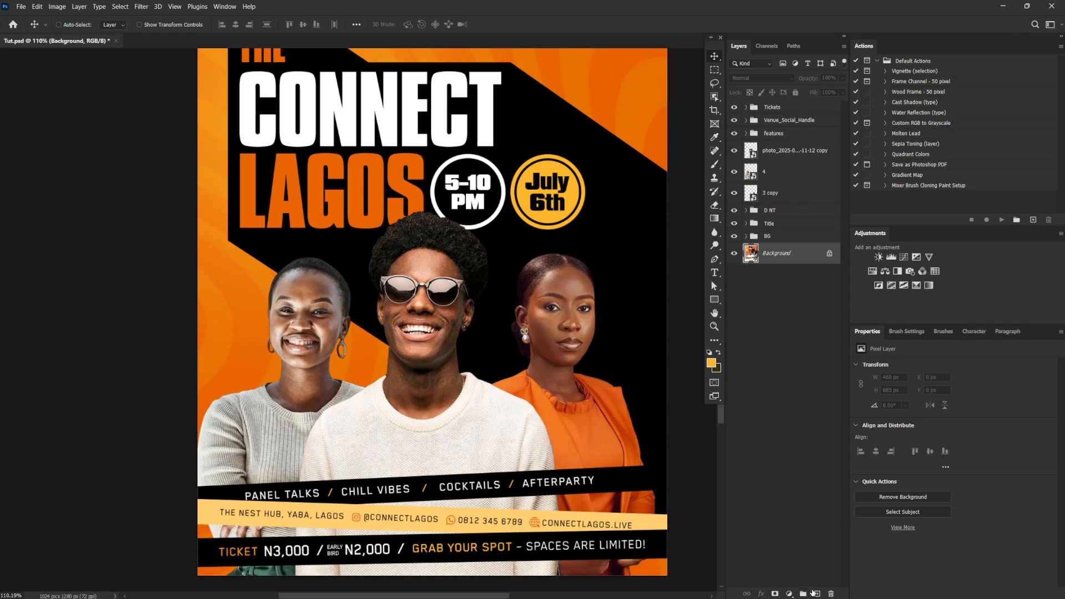
left_click(819, 594)
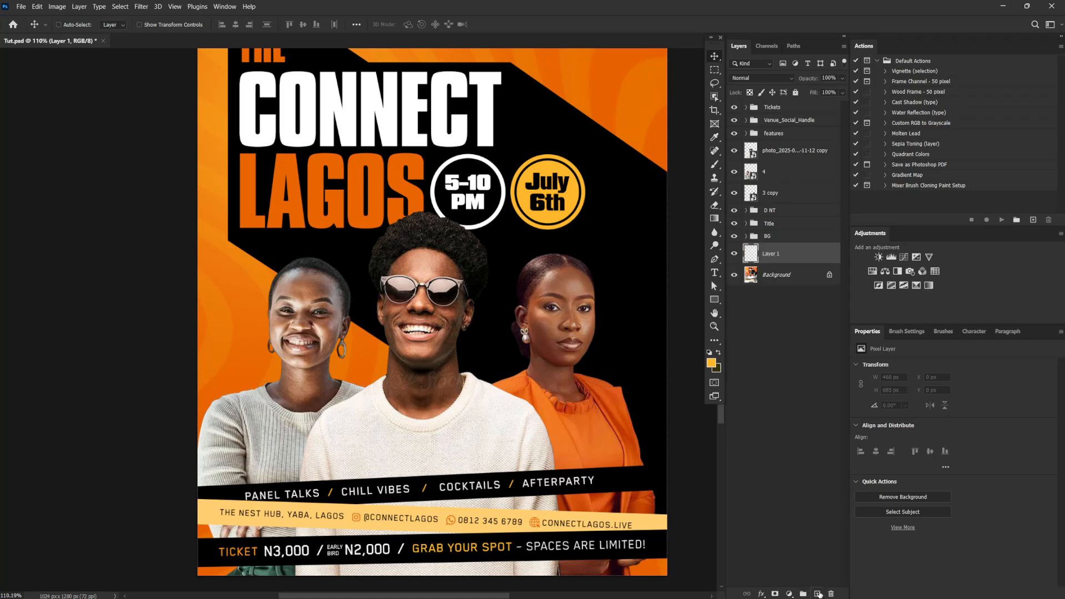
double_click(774, 256)
type("strokes")
key("Return")
Activate the Brush tool, reduce the brush size to 15 px and save the document
left_click(715, 165)
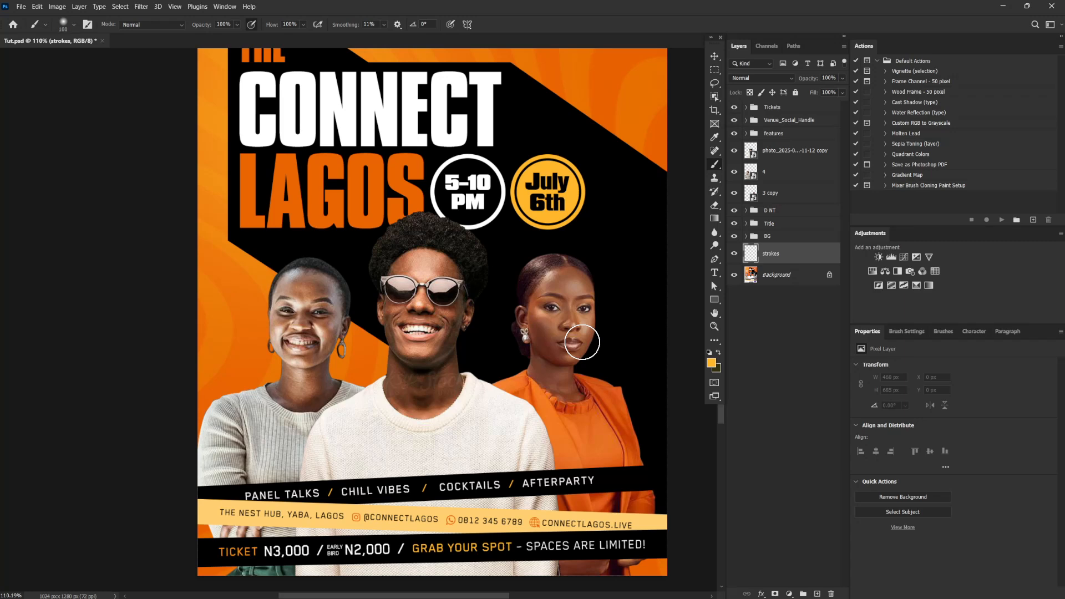
key("bracketleft")
key("bracketleft")
key("bracketleft")
key("bracketleft")
key("bracketleft")
key("bracketleft")
key("bracketleft")
key("bracketleft")
key("ctrl+s")
Choose the 123 px hard round brush tip, let pen pressure control its size, and reduce it to 25 px
left_click(905, 331)
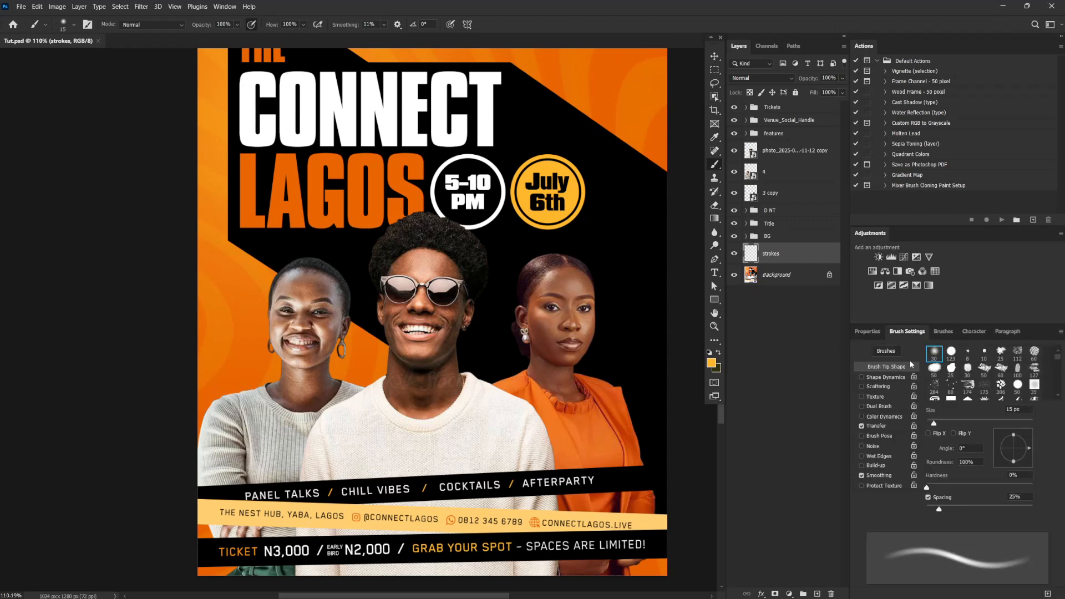
left_click(951, 350)
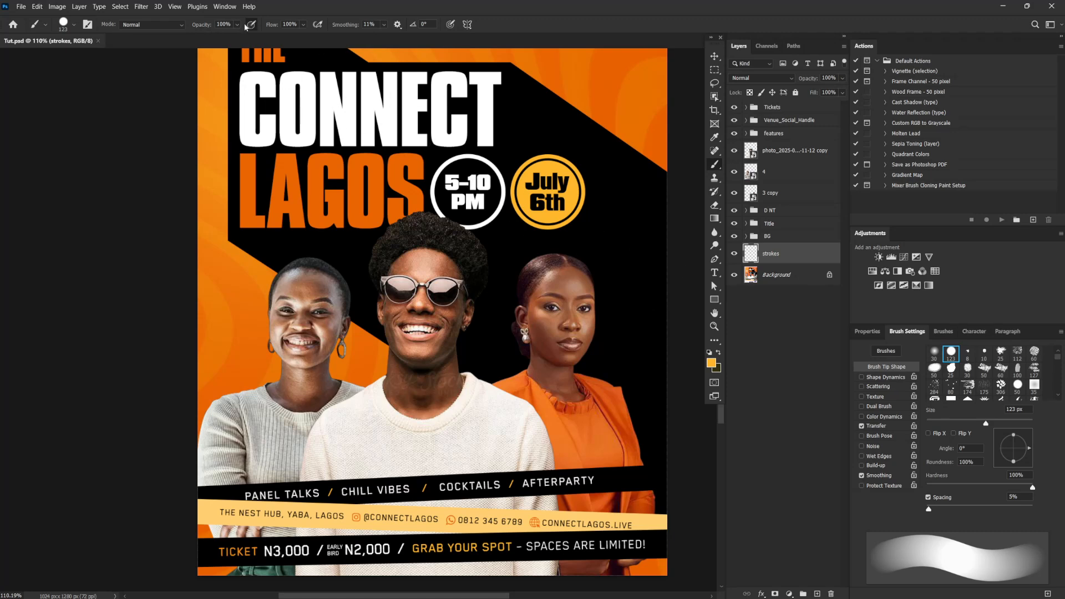
left_click(450, 24)
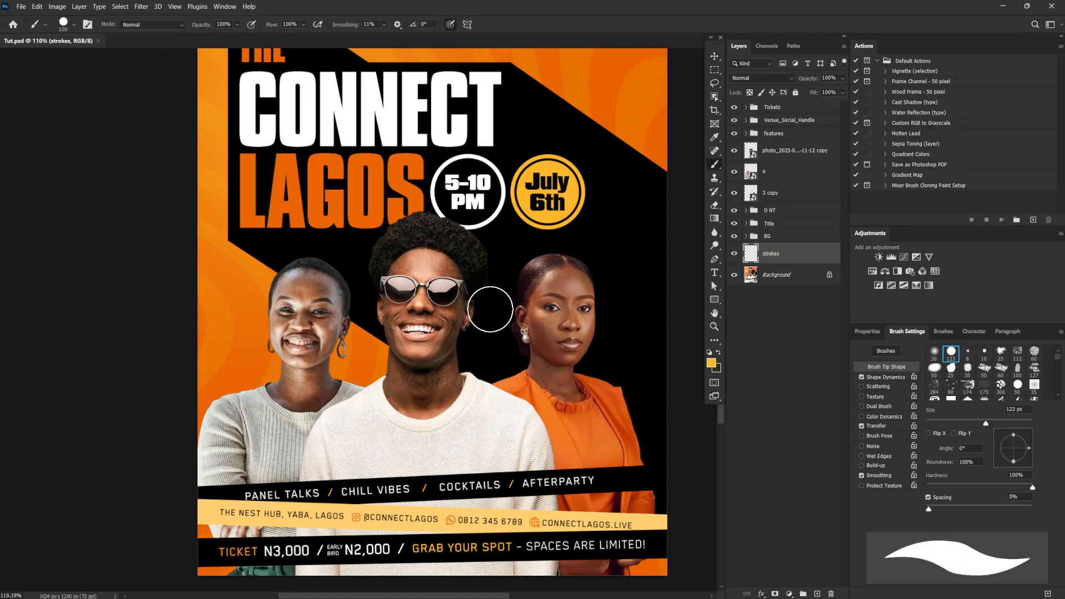
key("bracketleft")
key("bracketleft")
key("bracketleft")
key("bracketleft")
key("bracketleft")
key("bracketleft")
key("bracketleft")
key("bracketleft")
key("bracketleft")
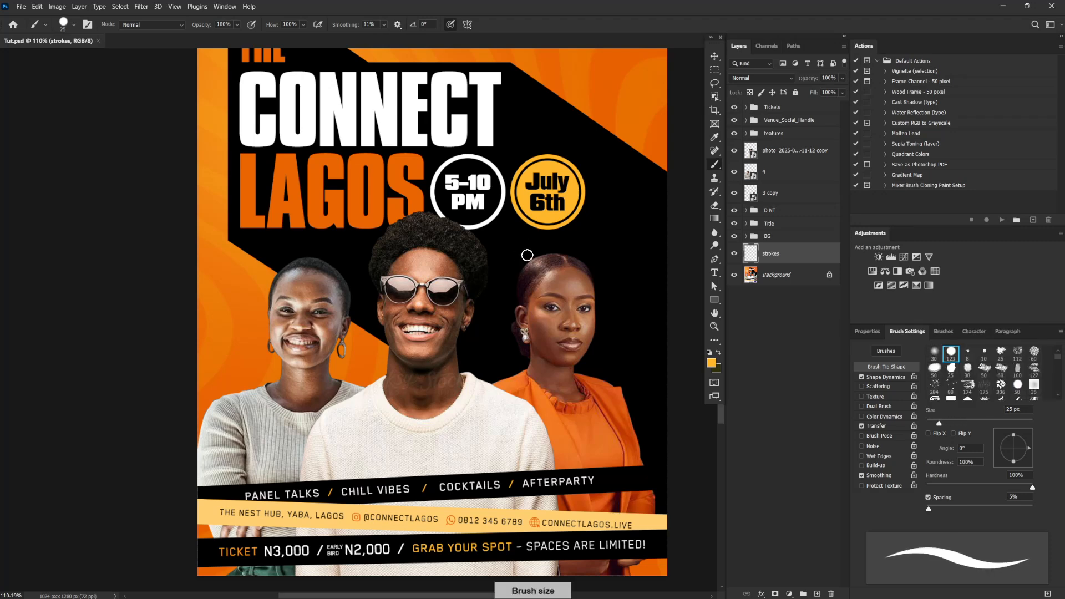
Undo a test stroke on the strokes layer and move that layer above the D NT group
left_click_drag(628, 257, 661, 427)
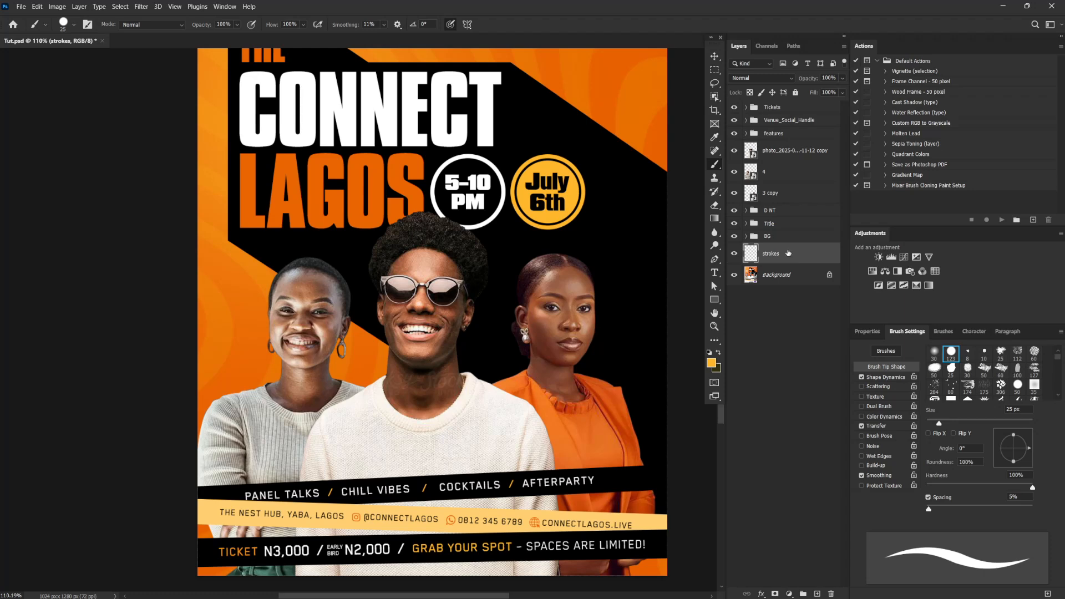
key("ctrl+z")
left_click_drag(788, 255, 790, 213)
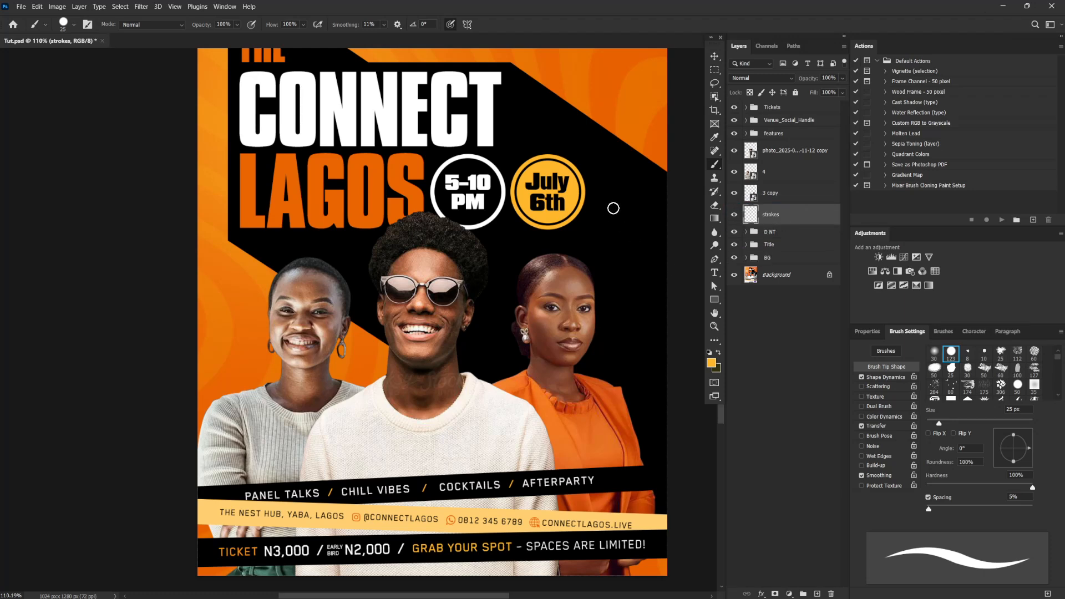
Try painting a yellow wavy stroke beside the woman in orange, undoing each attempt
left_click_drag(614, 206, 641, 292)
key("ctrl+z")
mouse_move(600, 210)
left_mouse_down()
mouse_move(627, 254)
mouse_move(638, 395)
left_mouse_up()
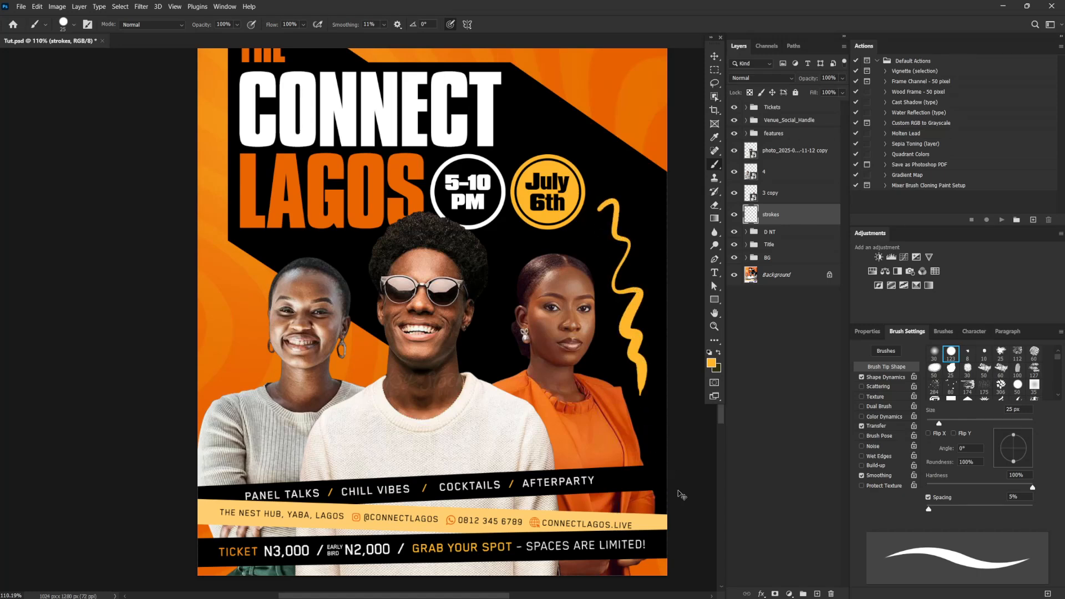
key("ctrl+z")
Raise the brush smoothing to 36% and paint a yellow wavy stroke down the black area beside the woman in orange
left_click(383, 24)
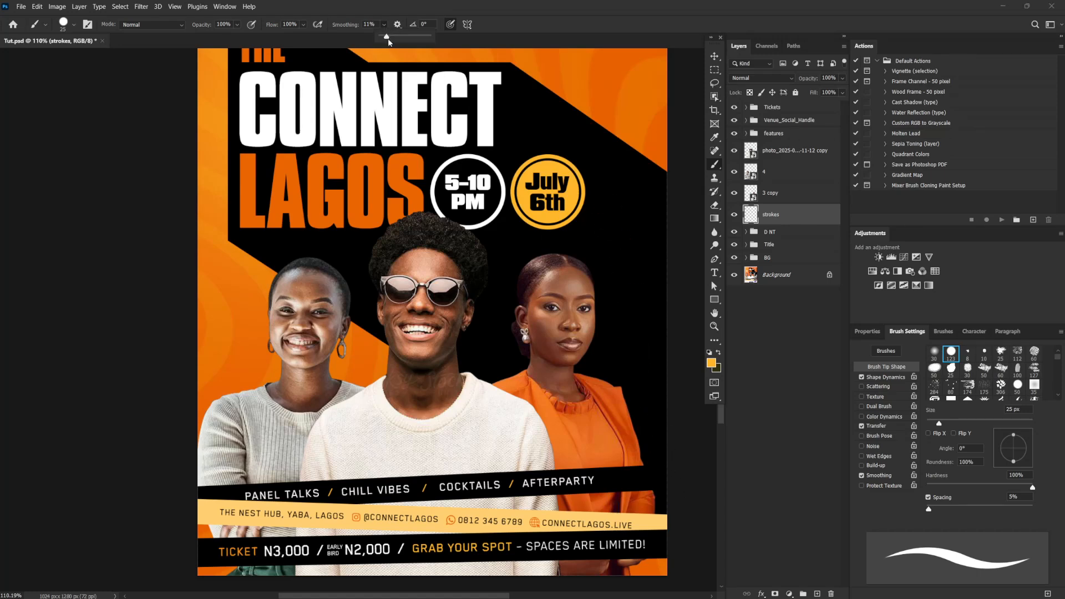
left_click_drag(389, 37, 399, 38)
mouse_move(602, 207)
left_mouse_down()
mouse_move(618, 219)
mouse_move(634, 272)
mouse_move(644, 398)
left_mouse_up()
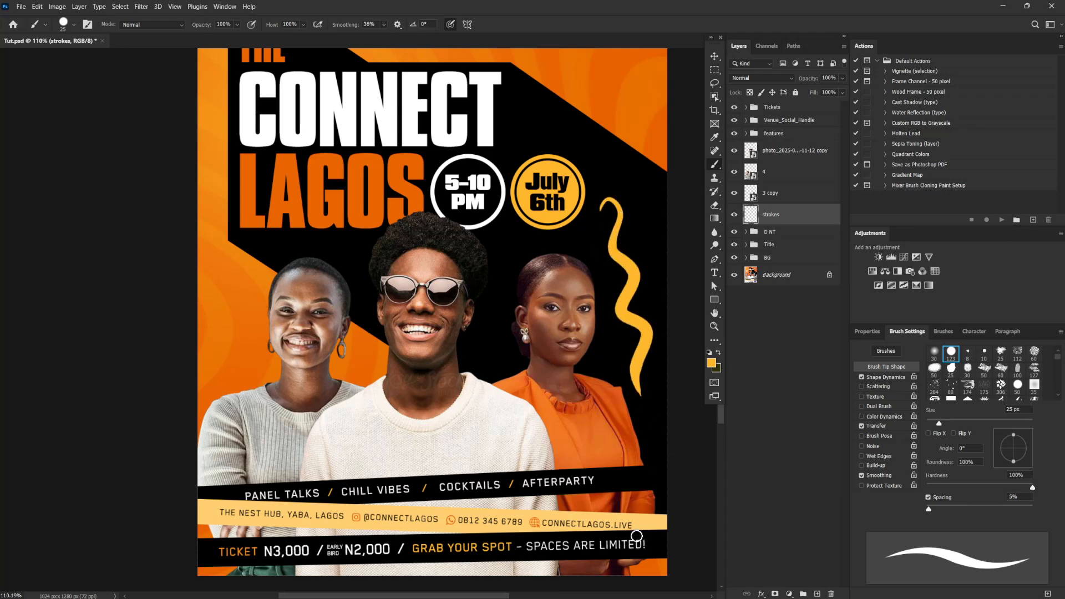
Replace the wavy stroke with a 15 px yellow outline along the right edge of the woman in orange
key("ctrl+z")
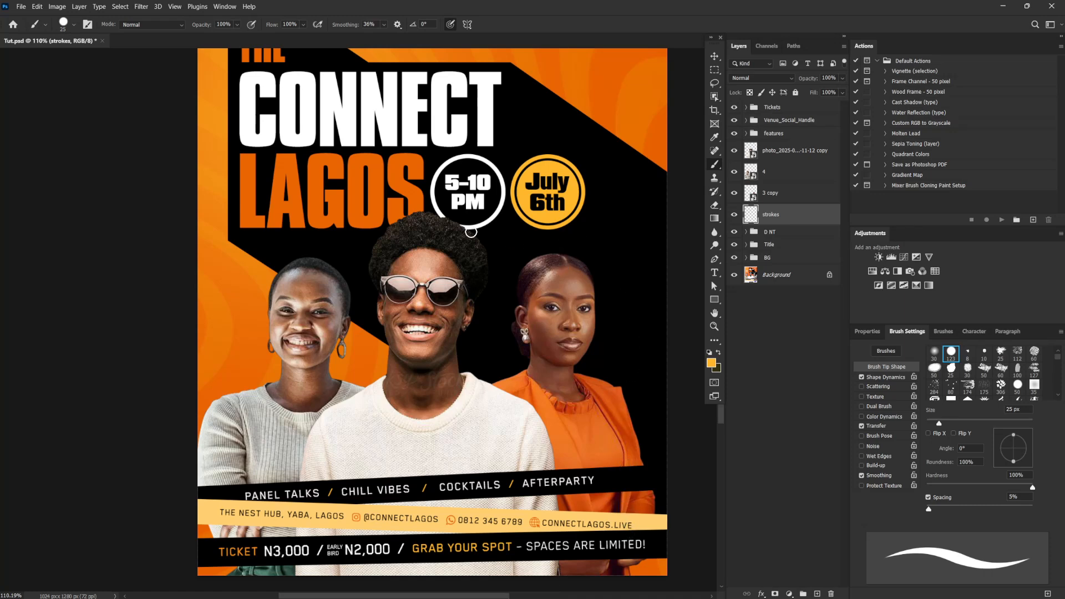
key("bracketleft")
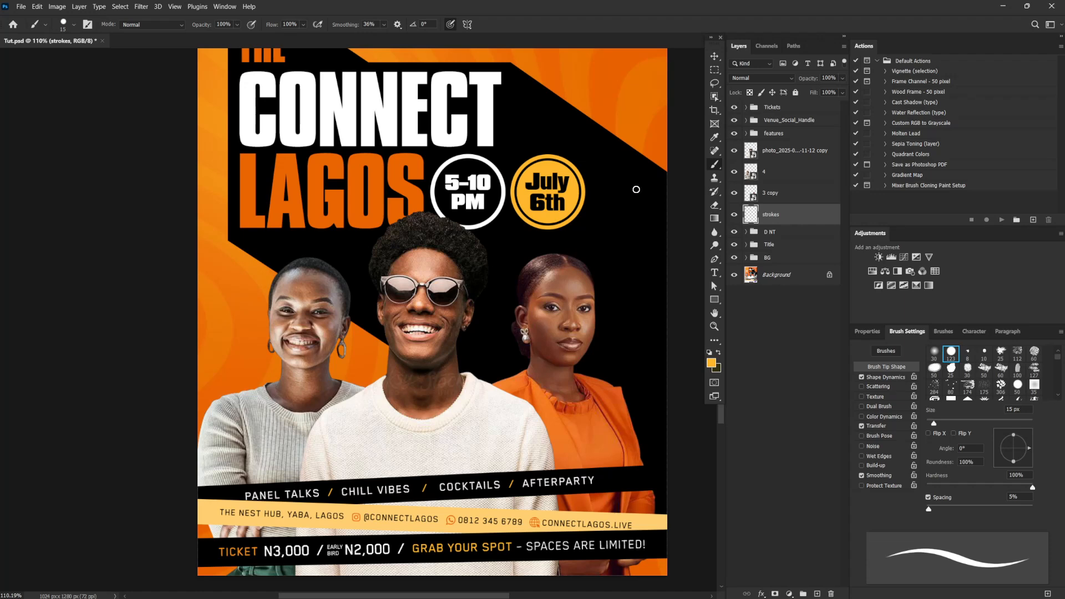
mouse_move(567, 256)
left_mouse_down()
mouse_move(588, 274)
mouse_move(597, 313)
mouse_move(580, 362)
mouse_move(632, 417)
mouse_move(657, 512)
left_mouse_up()
key("ctrl+z")
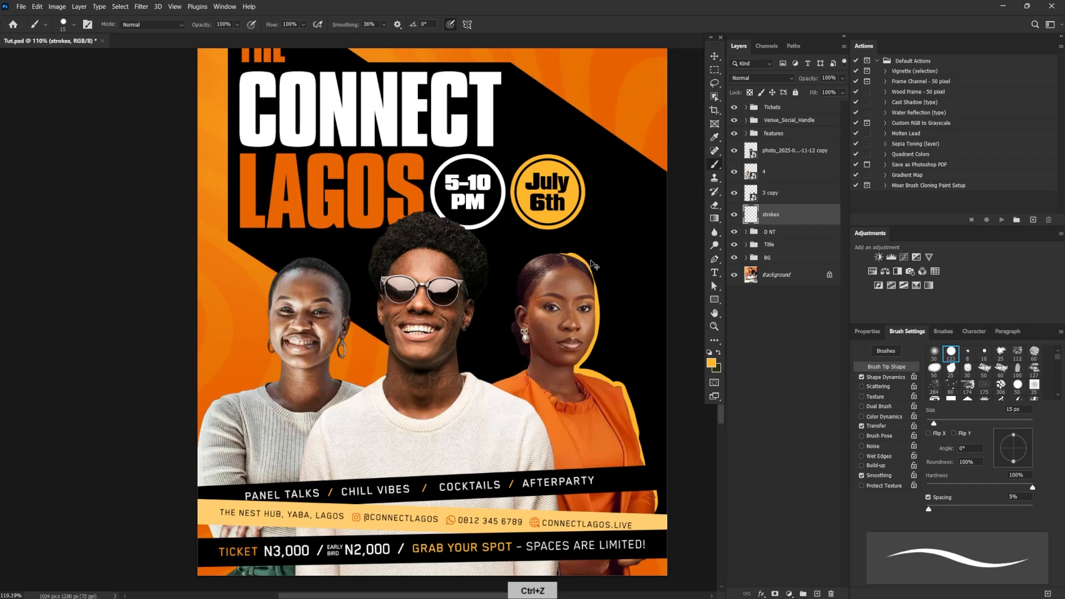
Paint short yellow accent strokes outside the outline of the woman in orange, beside her head and shoulder, undoing stray attempts
mouse_move(574, 257)
left_mouse_down()
mouse_move(560, 256)
mouse_move(597, 300)
left_mouse_up()
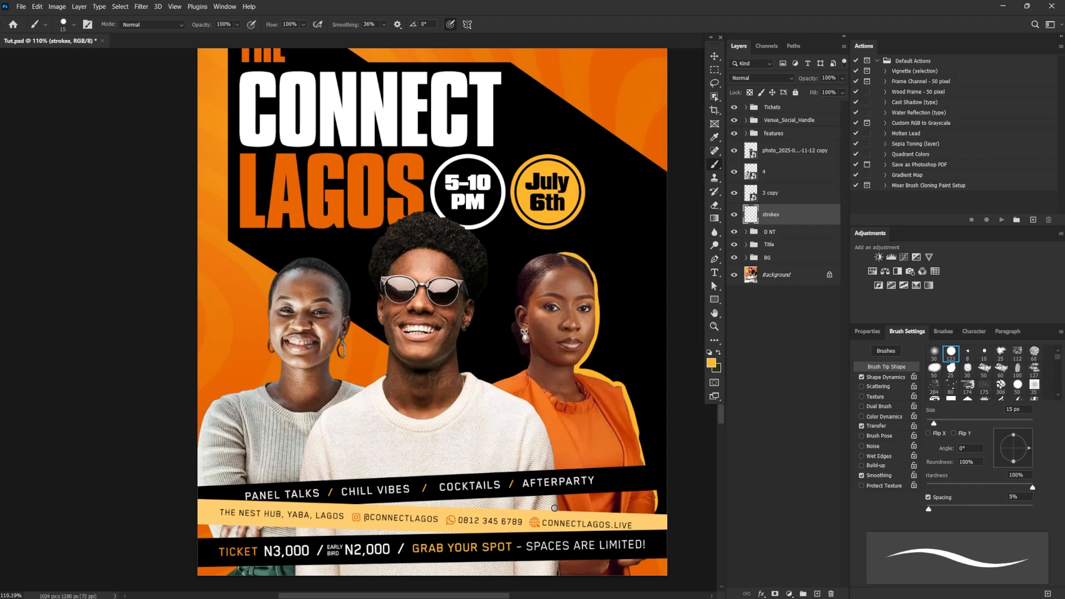
mouse_move(589, 259)
left_mouse_down()
mouse_move(603, 308)
mouse_move(589, 366)
left_mouse_up()
key("ctrl+z")
mouse_move(603, 317)
left_mouse_down()
mouse_move(596, 357)
mouse_move(633, 402)
mouse_move(630, 392)
left_mouse_up()
key("ctrl+z")
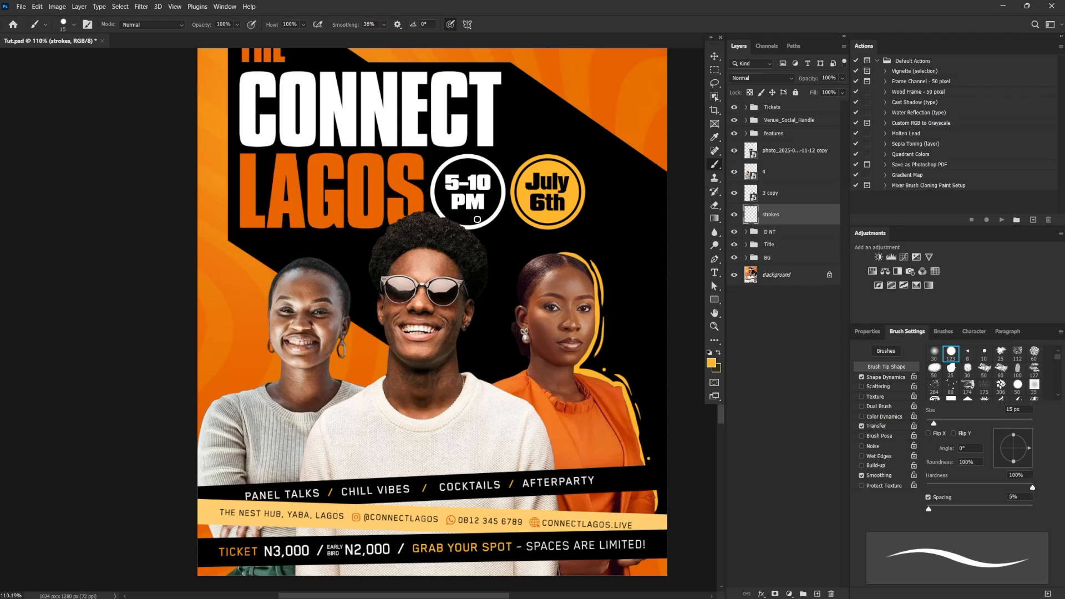
Paint a yellow outline along the right side of the man's hair, face and shoulder, with short accent strokes beside it
mouse_move(438, 213)
left_mouse_down()
mouse_move(486, 256)
mouse_move(485, 288)
mouse_move(461, 328)
mouse_move(486, 381)
left_mouse_up()
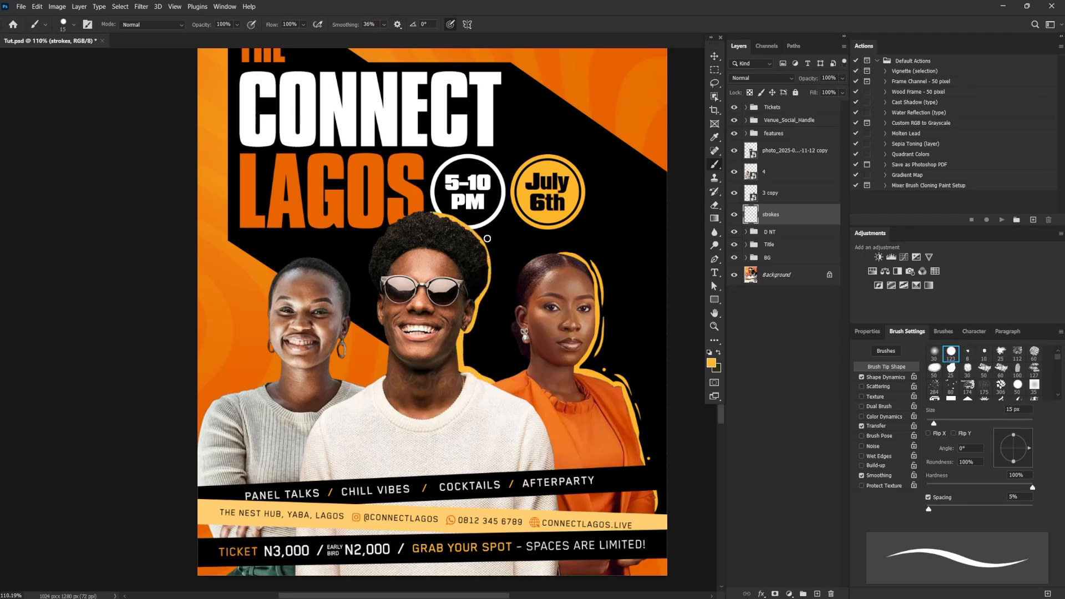
left_click_drag(491, 245, 491, 288)
key("ctrl+z")
key("ctrl+z")
mouse_move(491, 244)
left_mouse_down()
mouse_move(496, 286)
mouse_move(481, 334)
left_mouse_up()
Paint a yellow outline and short accent strokes along the right side of the woman in grey, undoing stray strokes
mouse_move(318, 259)
left_mouse_down()
mouse_move(336, 270)
mouse_move(349, 318)
mouse_move(332, 376)
mouse_move(367, 385)
left_mouse_up()
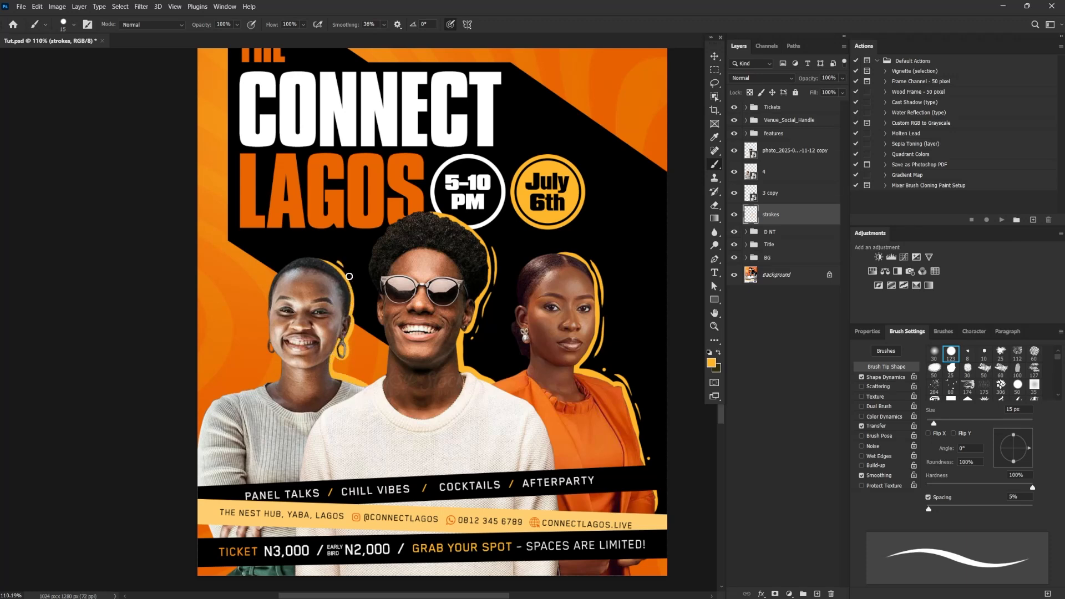
key("ctrl+z")
key("ctrl+z")
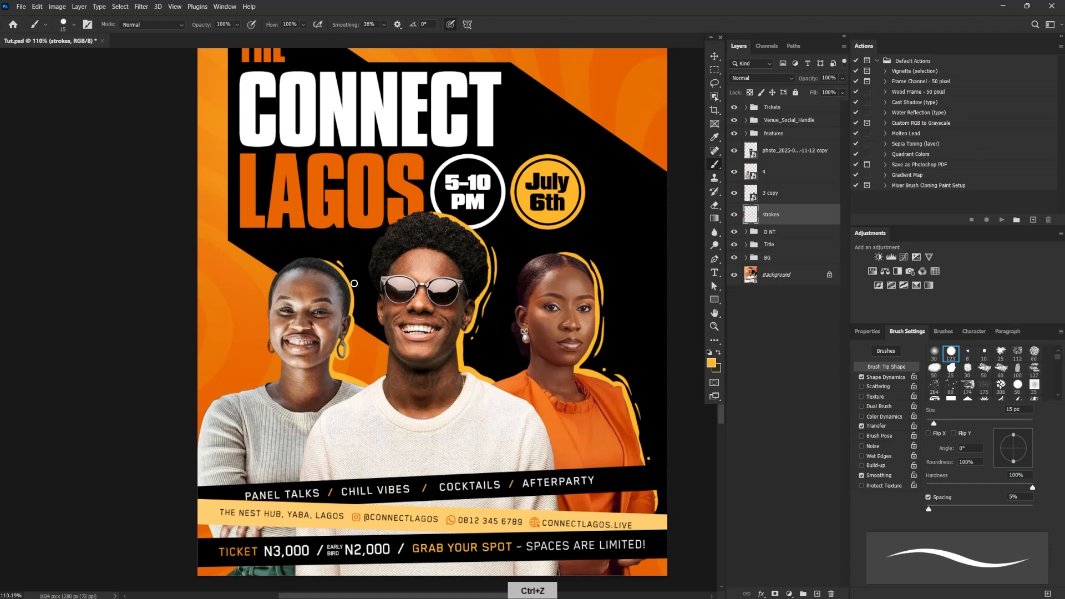
left_click_drag(349, 273, 353, 336)
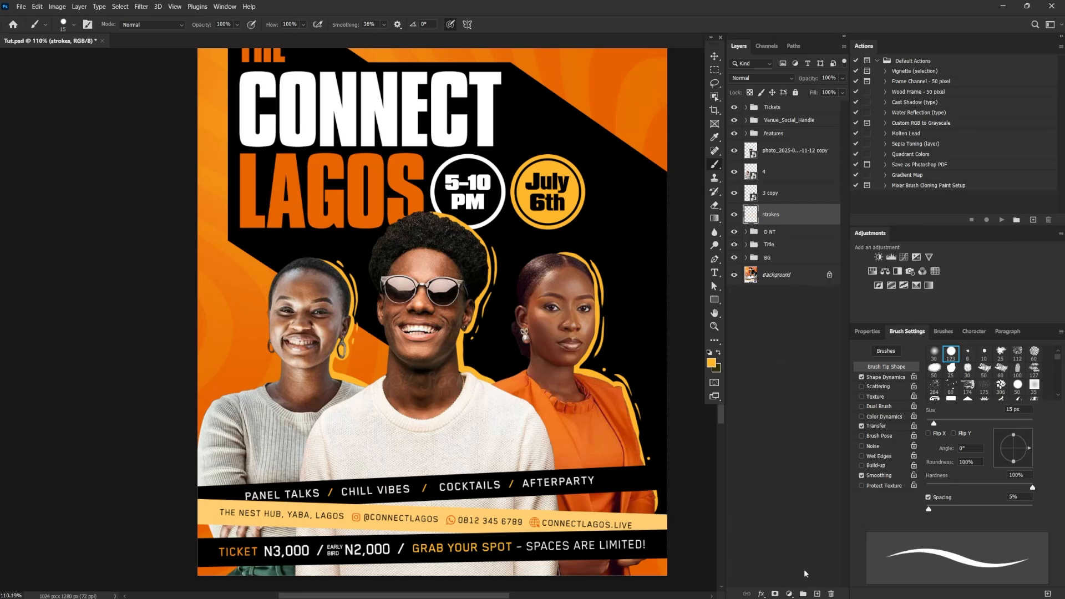
Add a layer named Stroke_2 below the strokes layer and set the foreground colour to ffffff
left_click(817, 593)
double_click(771, 235)
type("s")
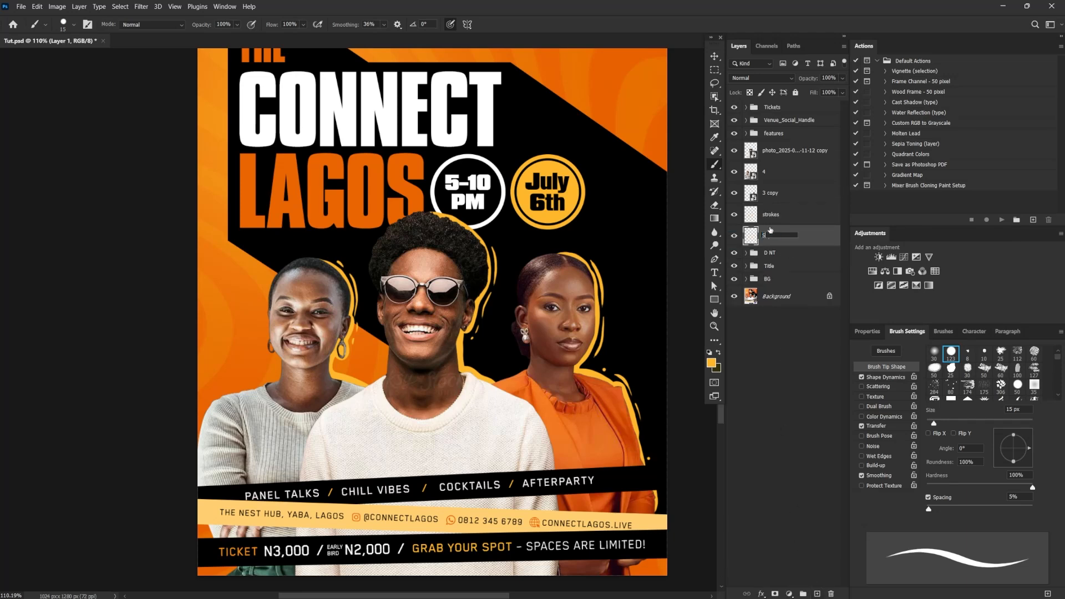
left_click(719, 352)
left_click(712, 363)
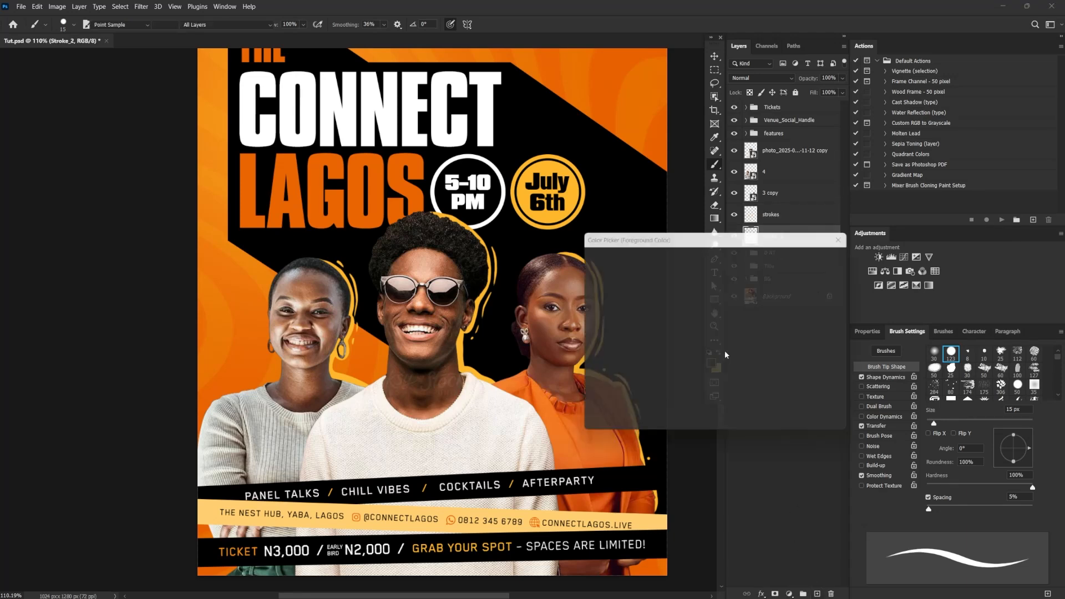
type("ffffff")
left_click(803, 257)
Paint white outlines along the left sides of the woman in orange and the man, with accent strokes beside the woman
mouse_move(562, 253)
left_mouse_down()
mouse_move(519, 281)
mouse_move(516, 336)
mouse_move(528, 357)
mouse_move(495, 384)
left_mouse_up()
mouse_move(526, 265)
left_mouse_down()
mouse_move(510, 370)
mouse_move(509, 300)
mouse_move(515, 352)
left_mouse_up()
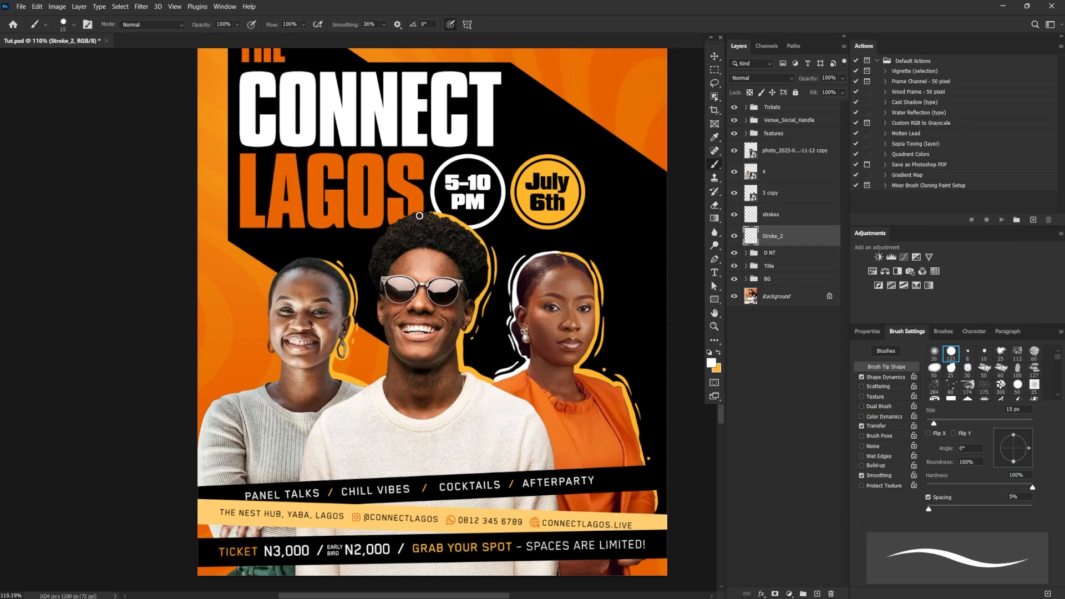
mouse_move(407, 218)
left_mouse_down()
mouse_move(370, 266)
mouse_move(391, 372)
mouse_move(364, 382)
left_mouse_up()
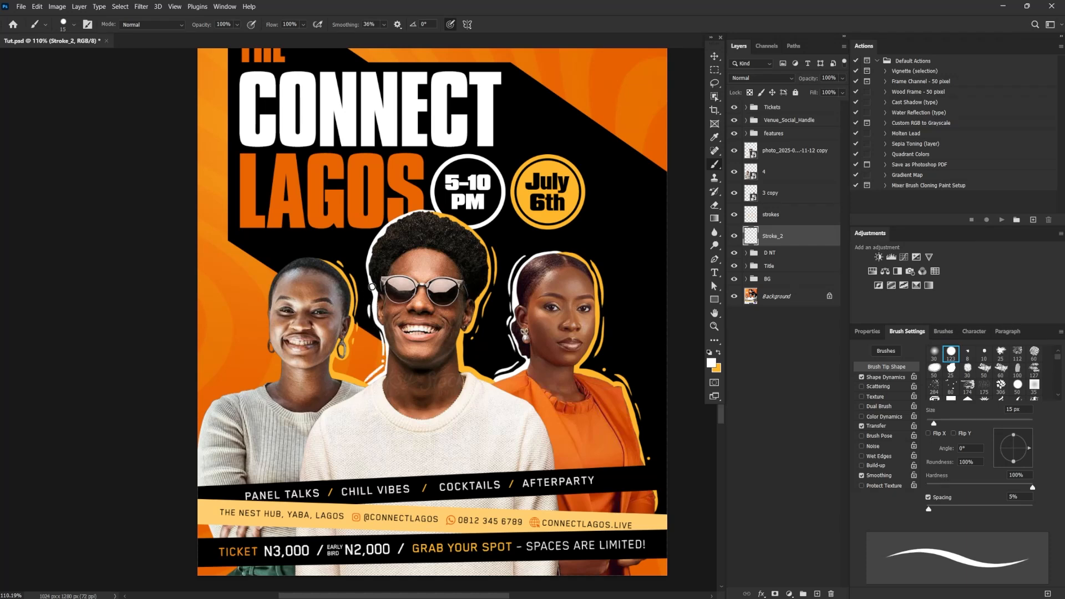
Lower the brush smoothing to 22% and paint white accents left of the man and a white outline along the left side of the woman in grey
left_click(384, 24)
left_click_drag(389, 37, 382, 37)
left_click_drag(370, 243, 363, 292)
mouse_move(317, 259)
left_mouse_down()
mouse_move(297, 259)
mouse_move(268, 303)
mouse_move(276, 387)
mouse_move(219, 399)
mouse_move(199, 447)
left_mouse_up()
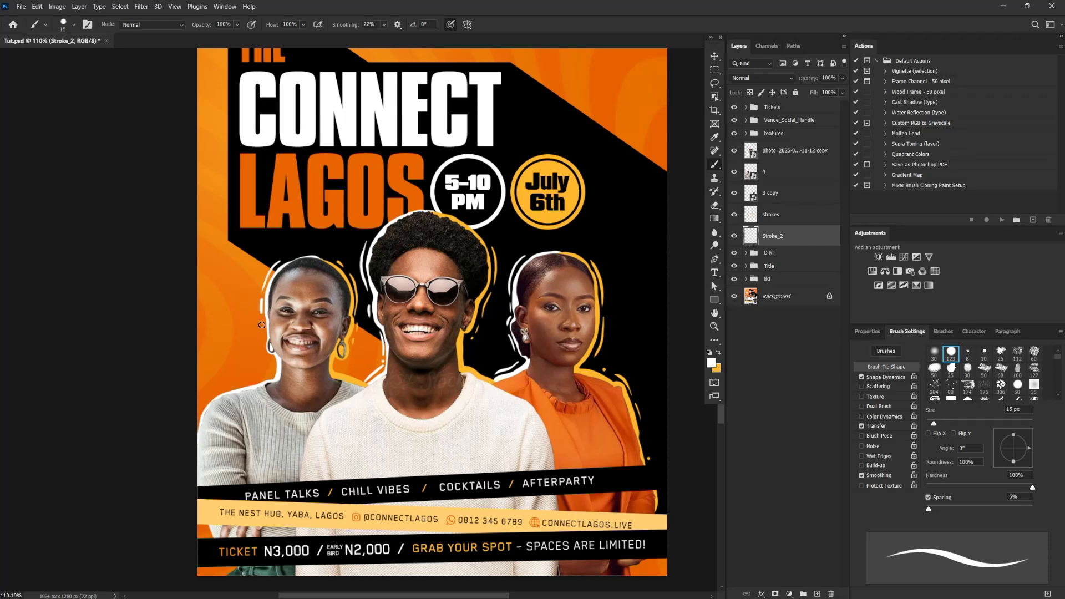
mouse_move(458, 427)
left_mouse_down()
mouse_move(512, 390)
mouse_move(610, 367)
left_mouse_up()
mouse_move(426, 315)
left_mouse_down()
mouse_move(370, 332)
mouse_move(351, 354)
left_mouse_up()
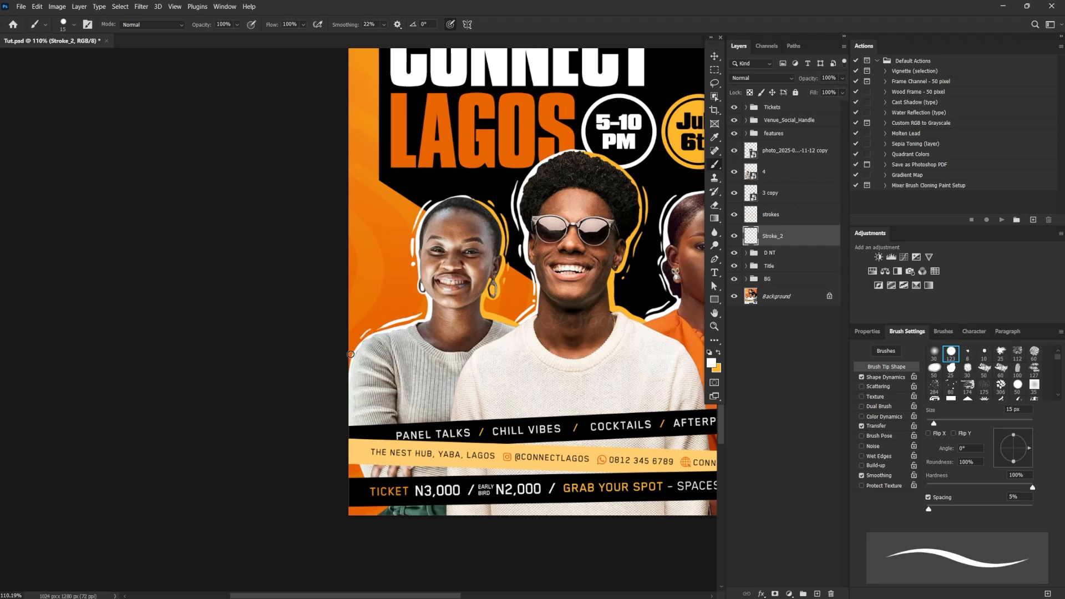
left_click(414, 272)
Paste the tagline "A Networking Mixer for Creatives & Innovators" as a new text layer in the flyer's upper right area
scroll(525, 344, "down", 2)
left_click_drag(524, 344, 400, 447)
scroll(565, 337, "down", 2)
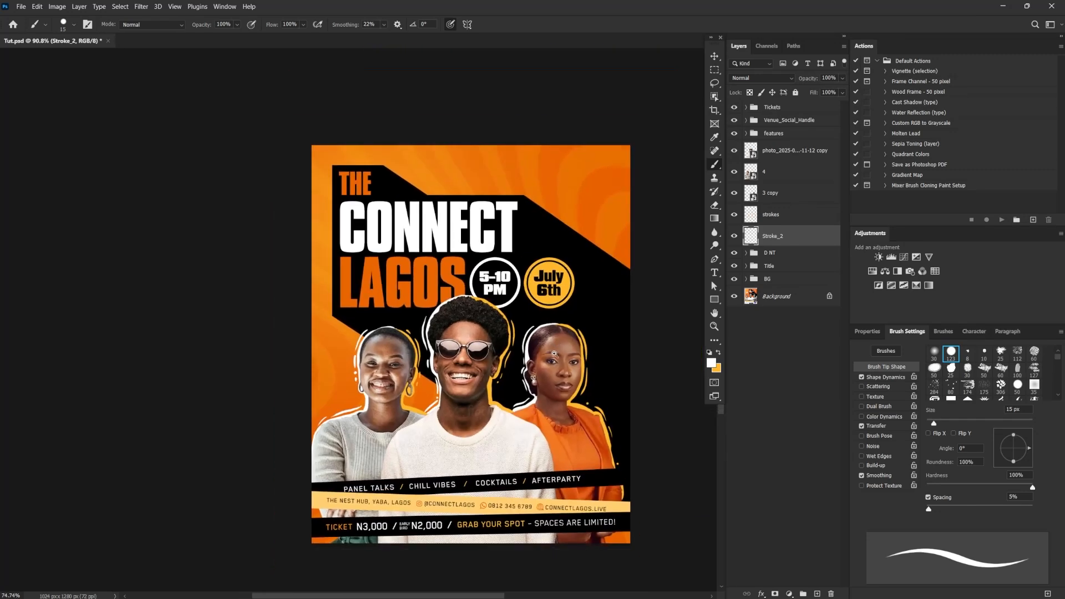
left_click_drag(565, 336, 512, 284)
scroll(514, 331, "up", 1)
left_click_drag(515, 331, 536, 321)
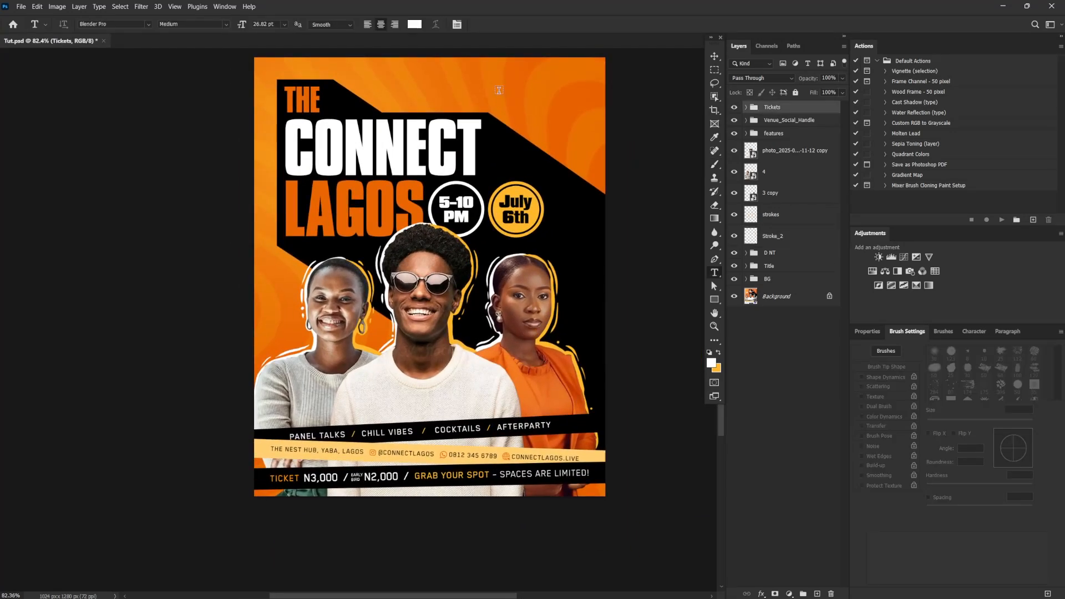
left_click(499, 90)
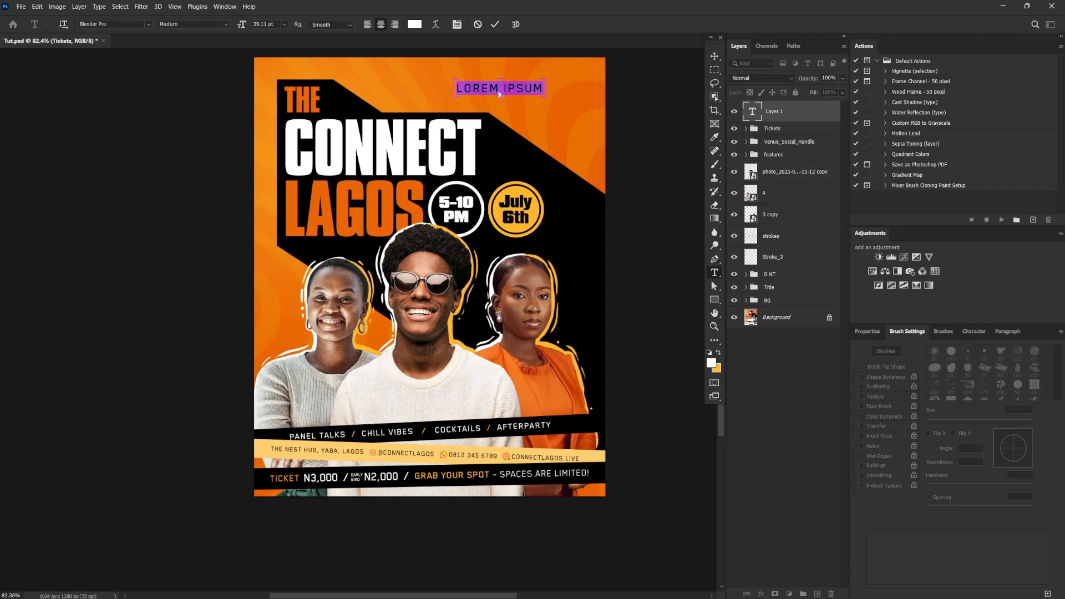
key("ctrl+v")
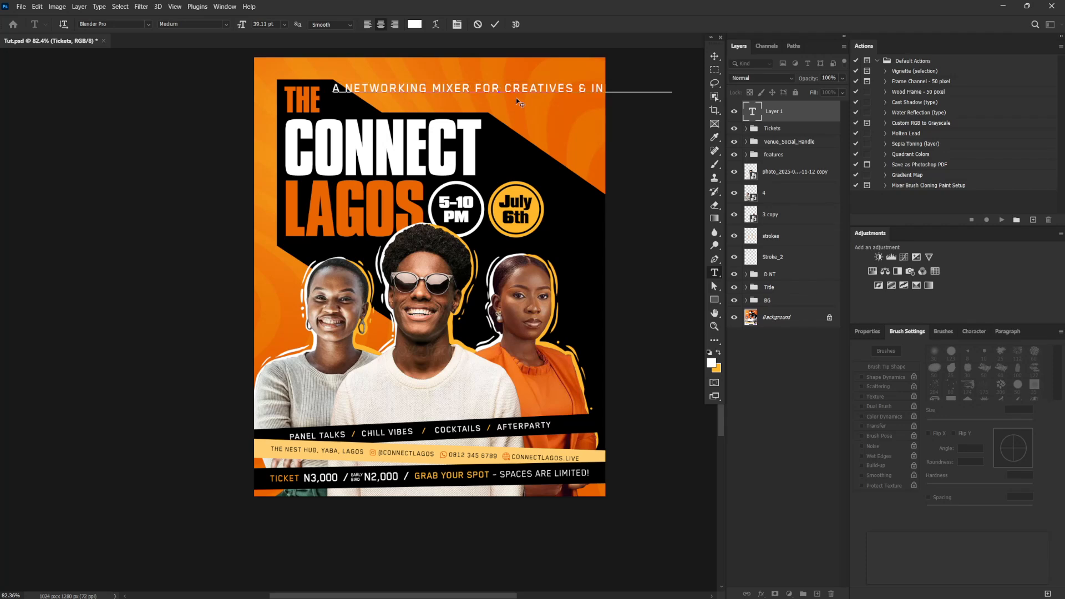
Set the whole tagline in Covered By Your Grace Regular with tracking 0
key("ctrl+a")
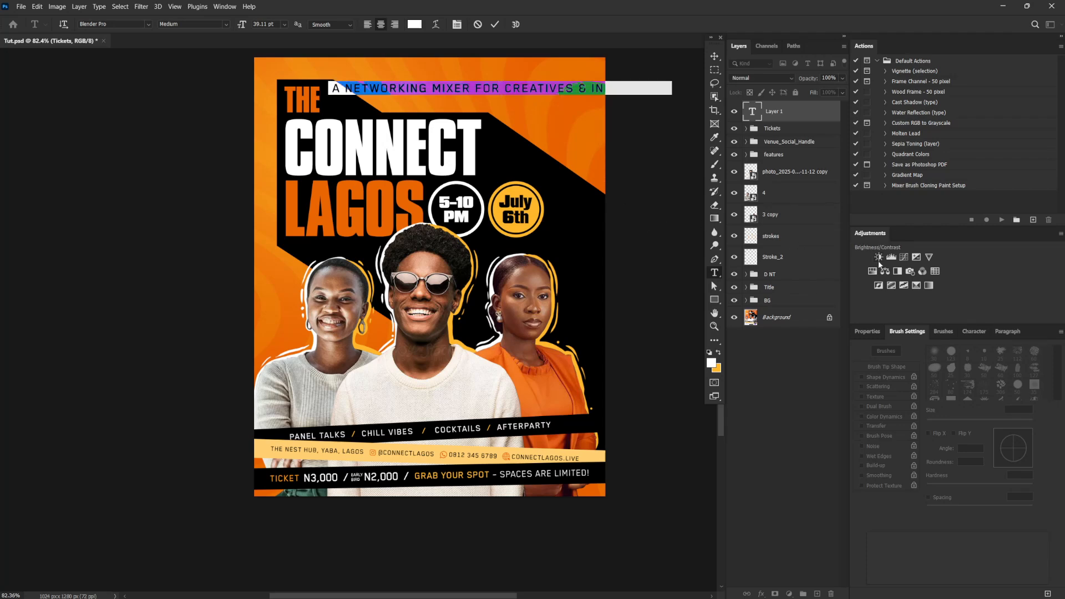
left_click(868, 331)
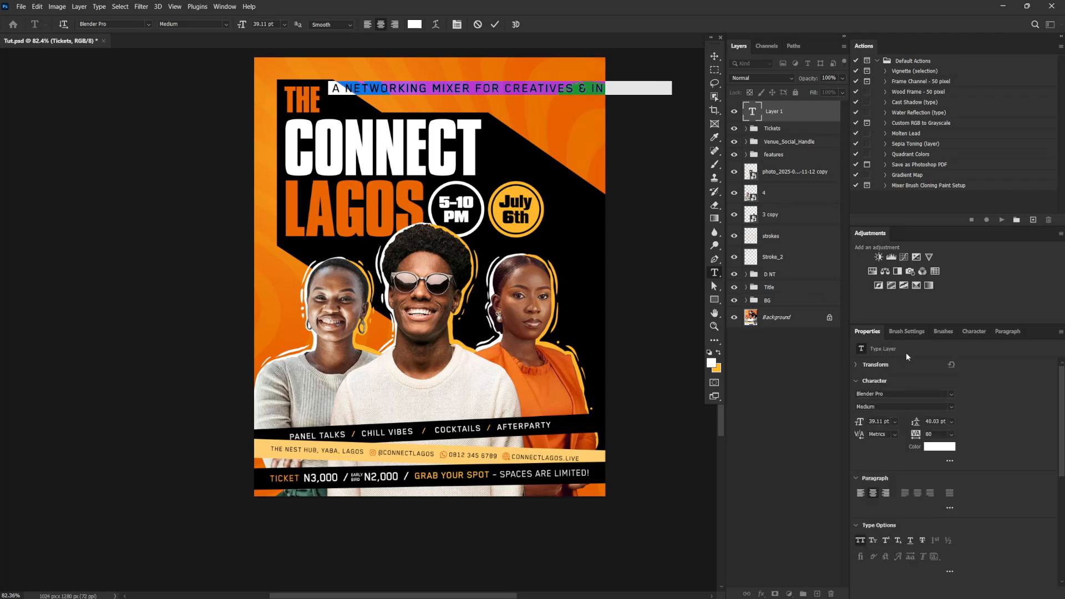
left_click(895, 393)
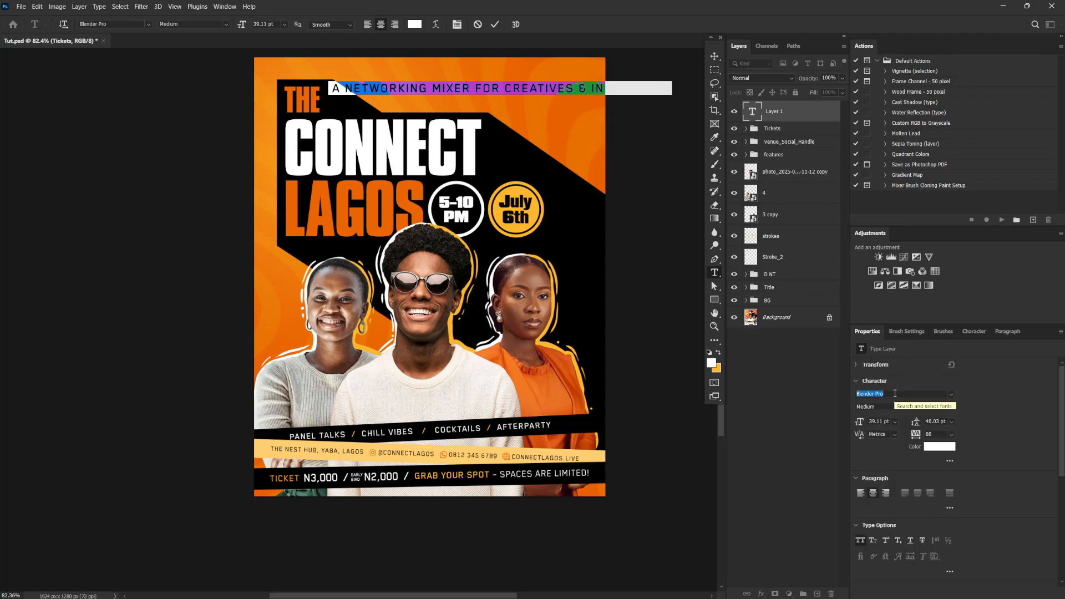
type("cove")
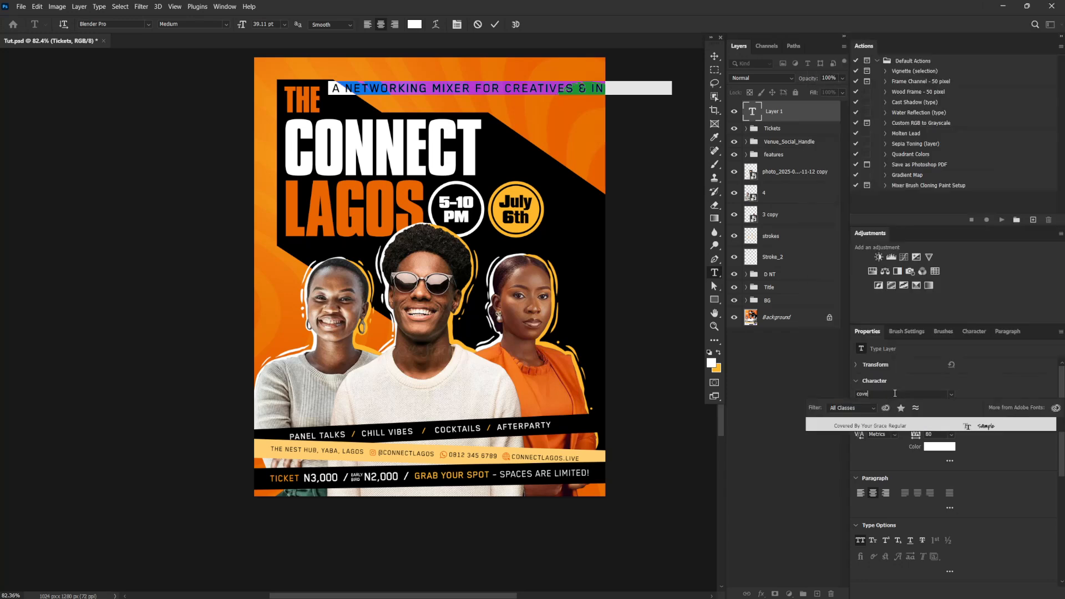
left_click(1001, 425)
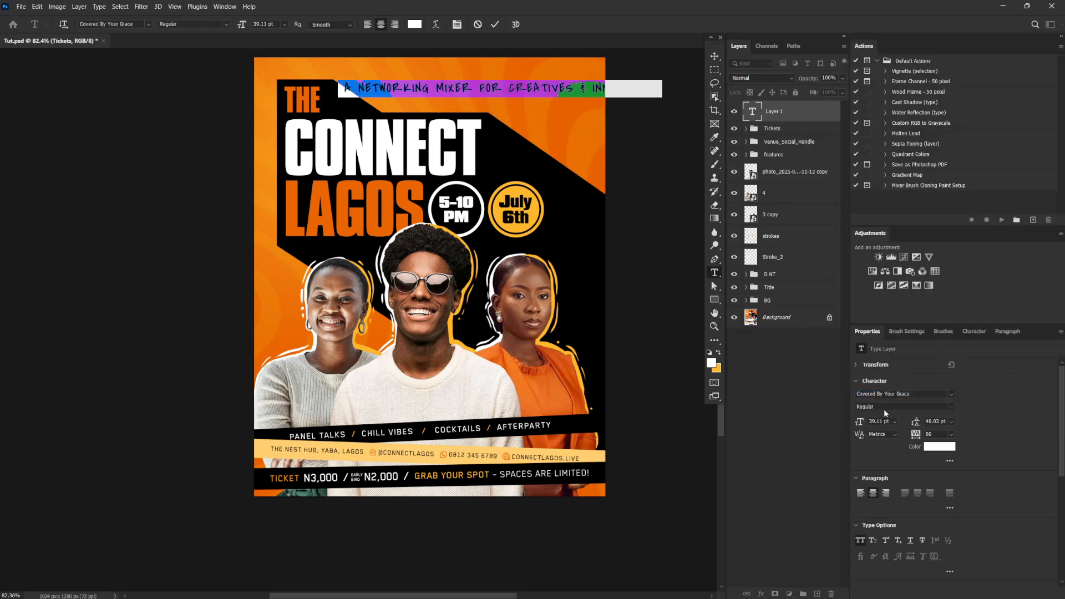
type("0")
key("Return")
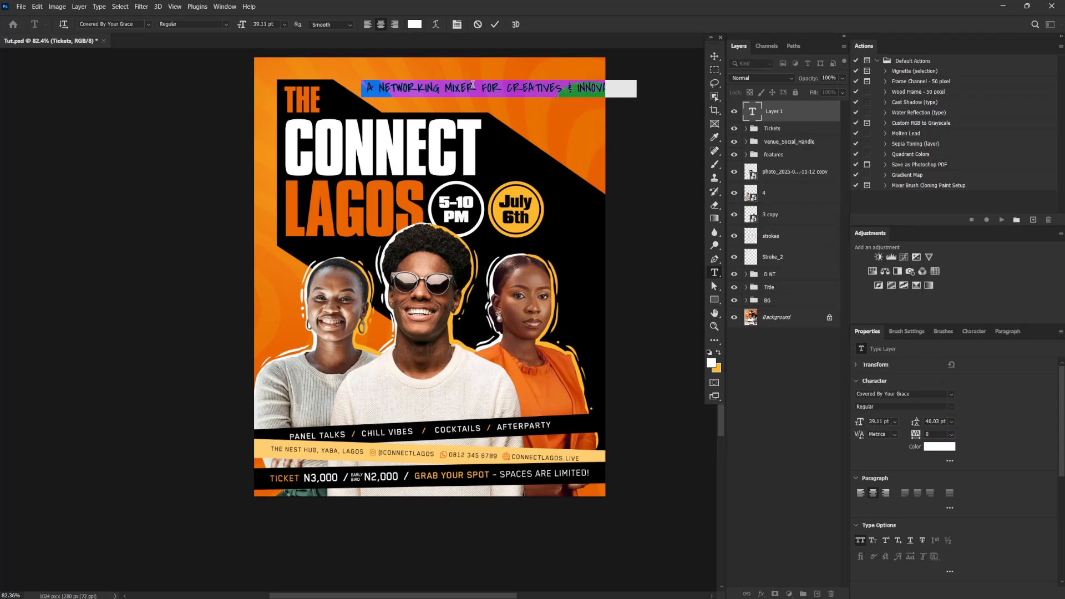
Break the tagline into three lines, before "Mixer" and before "&", and commit the text
left_click(445, 89)
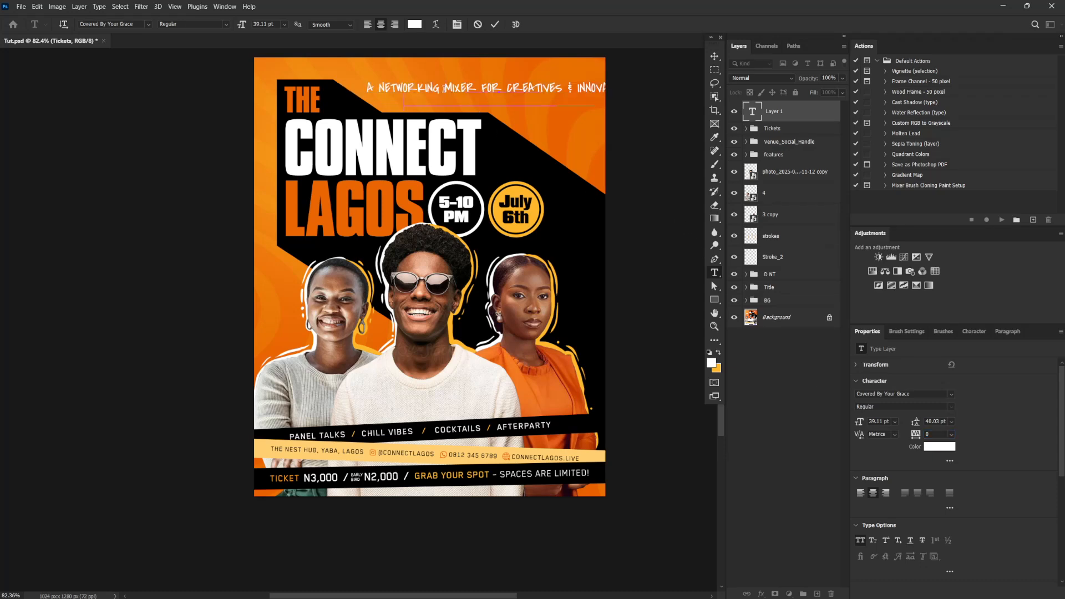
key("Return")
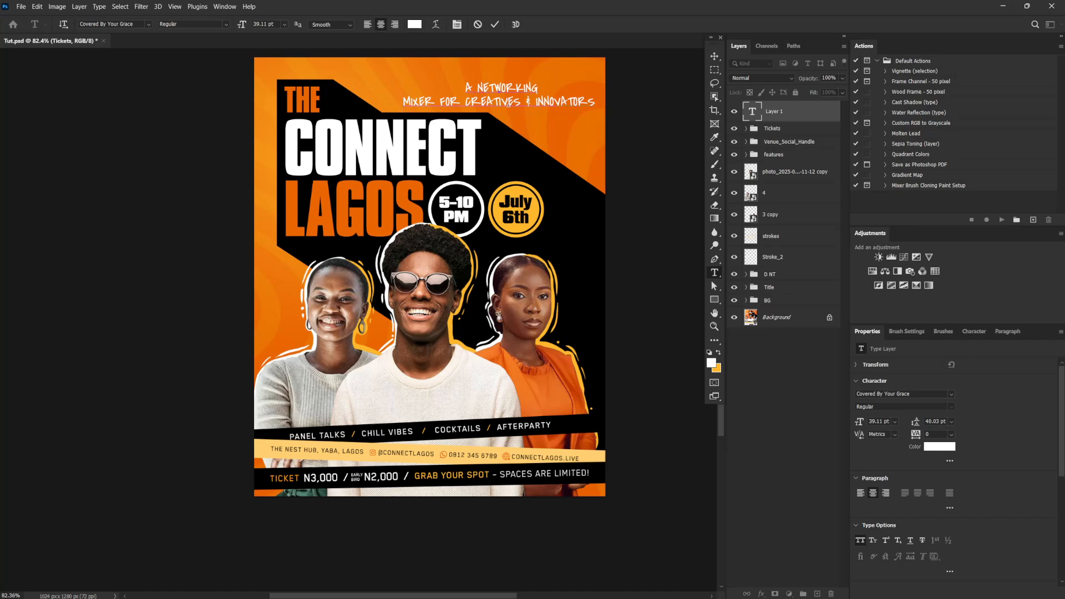
left_click(526, 101)
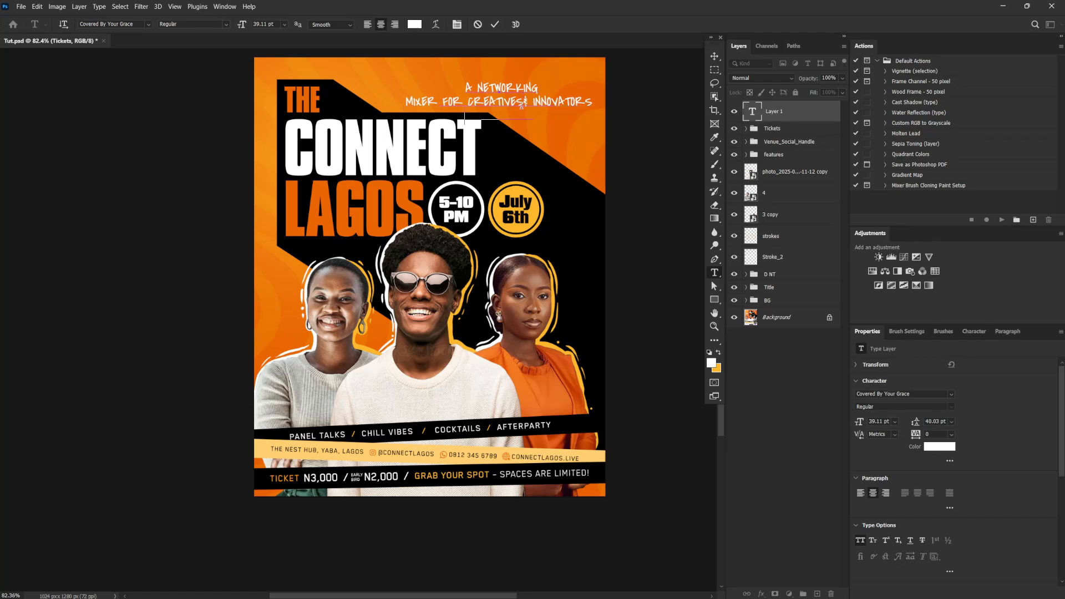
key("Return")
left_click(714, 56)
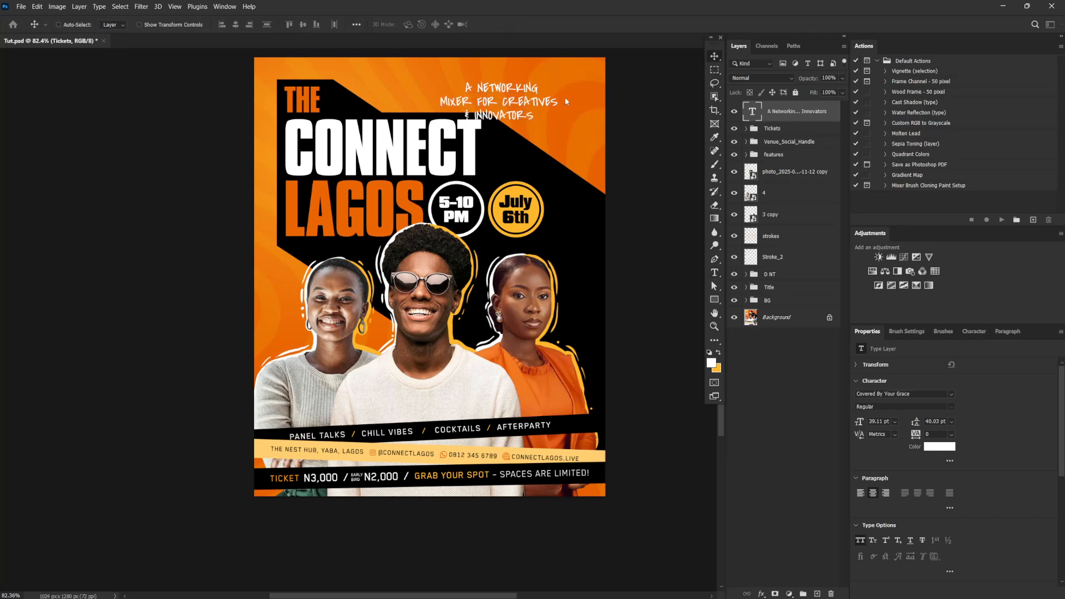
Move the tagline into the flyer's upper right corner, tilt it slightly counter-clockwise and scale it to about 36.5 pt
mouse_move(527, 100)
left_mouse_down()
mouse_move(579, 77)
mouse_move(594, 100)
mouse_move(547, 103)
left_mouse_up()
key("ctrl+t")
key("Return")
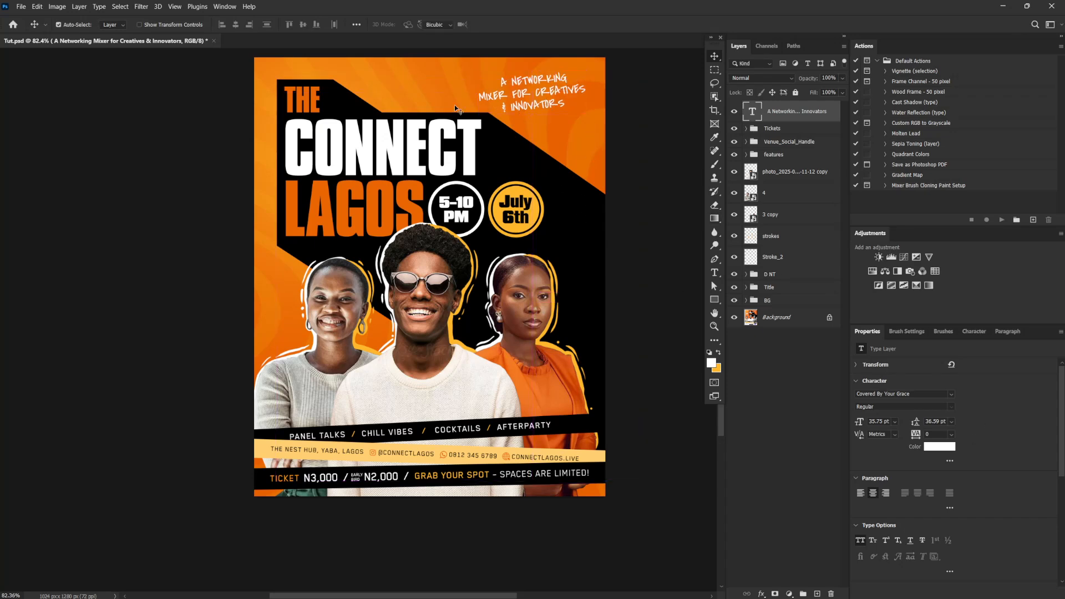
key("ctrl+t")
left_click_drag(479, 118, 476, 119)
key("Return")
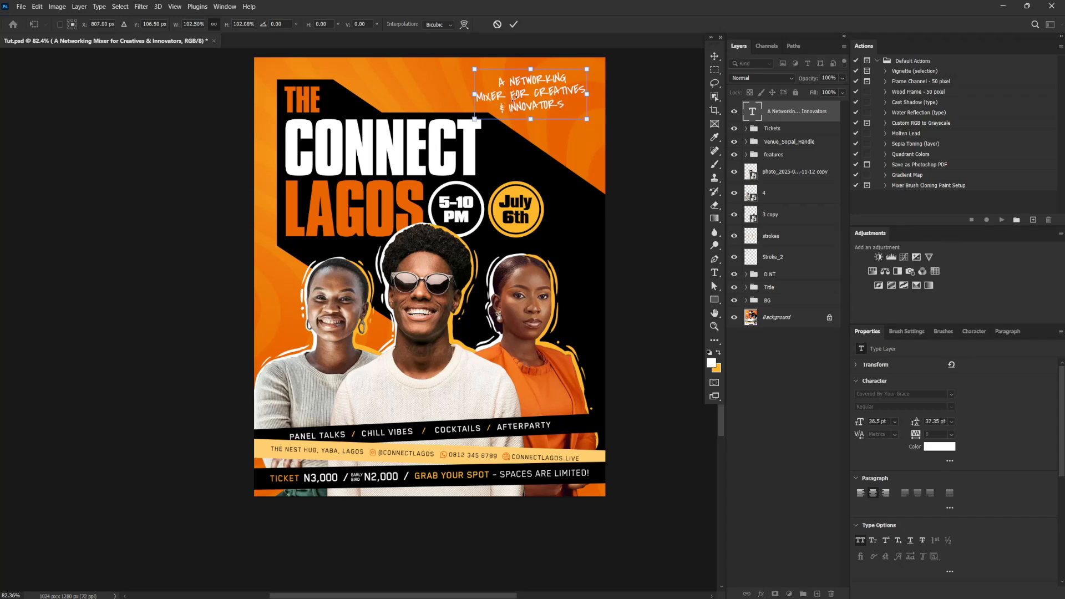
Add a drop shadow to the tagline text layer and set its blend mode to Normal
right_click(835, 110)
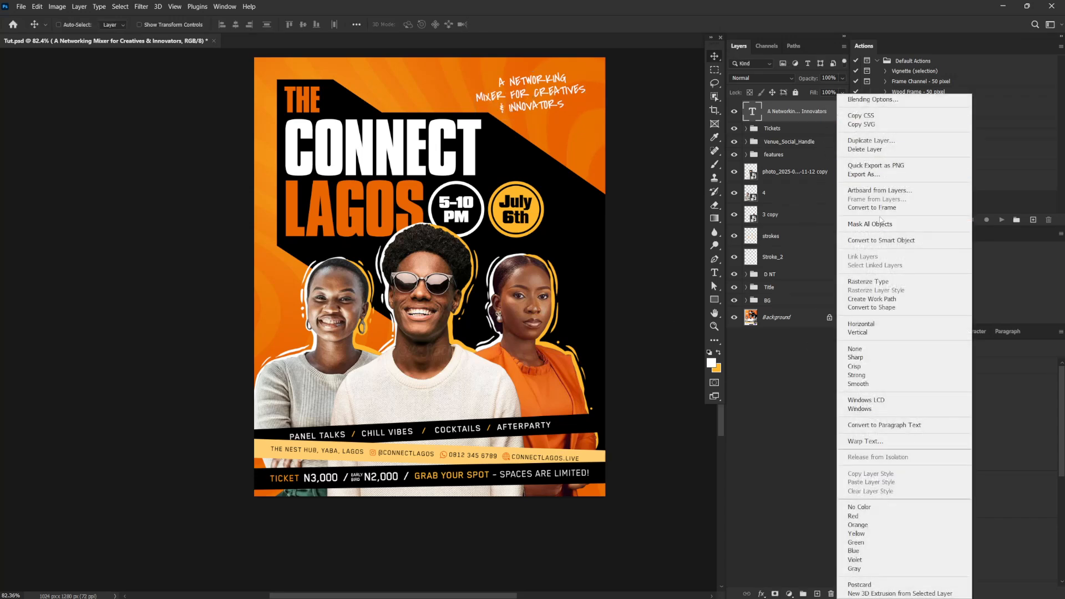
left_click(890, 100)
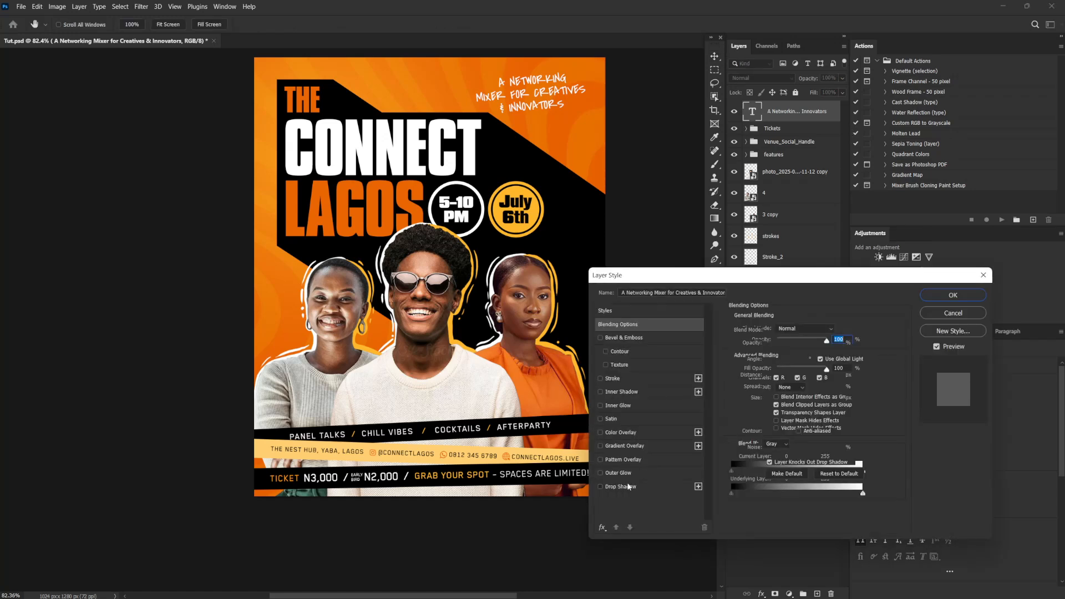
left_click(622, 487)
left_click(816, 330)
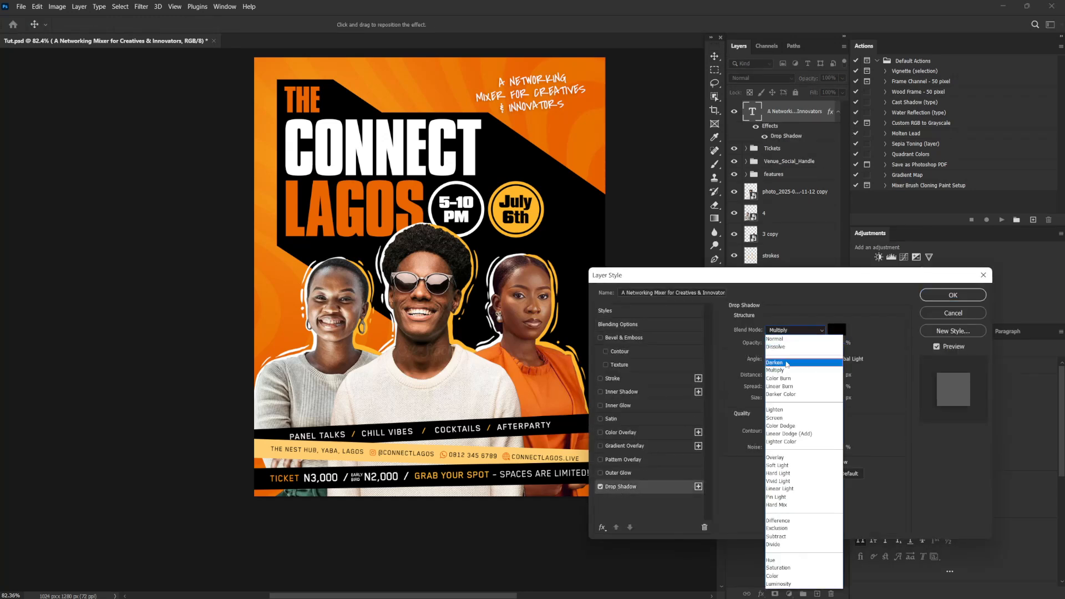
left_click(816, 336)
Sample the flyer's orange background as the drop shadow colour and shift its hue redder to e94302
left_click(836, 330)
left_click(555, 133)
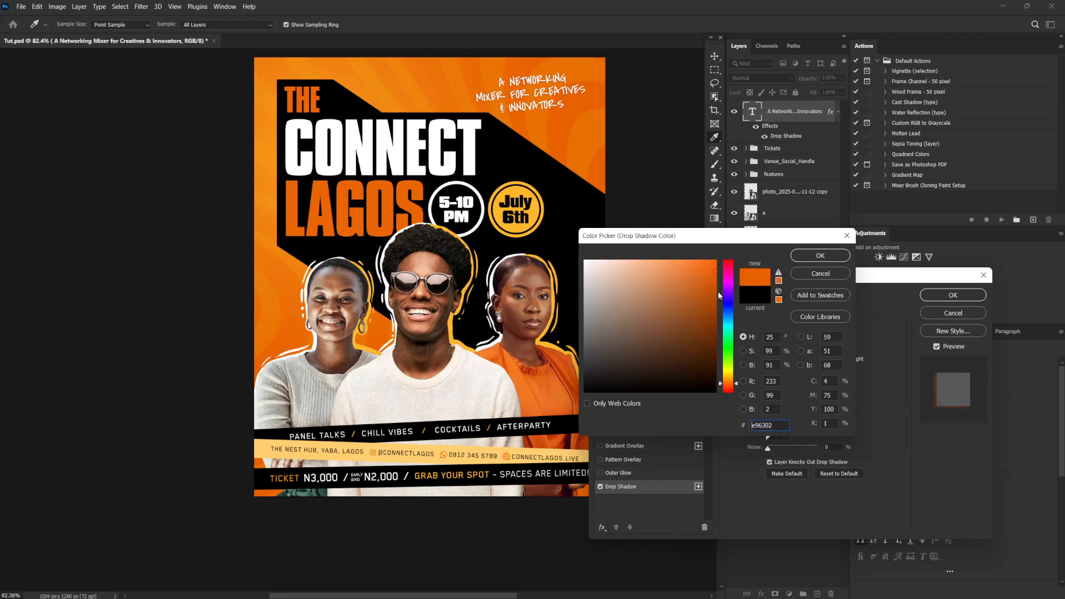
left_click_drag(738, 384, 738, 387)
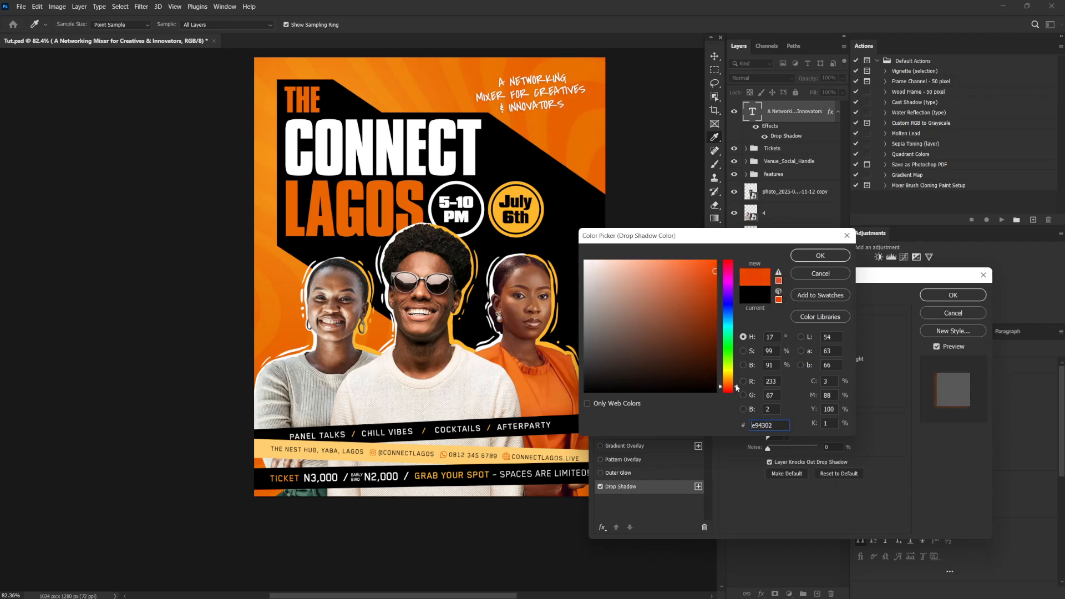
left_click(827, 258)
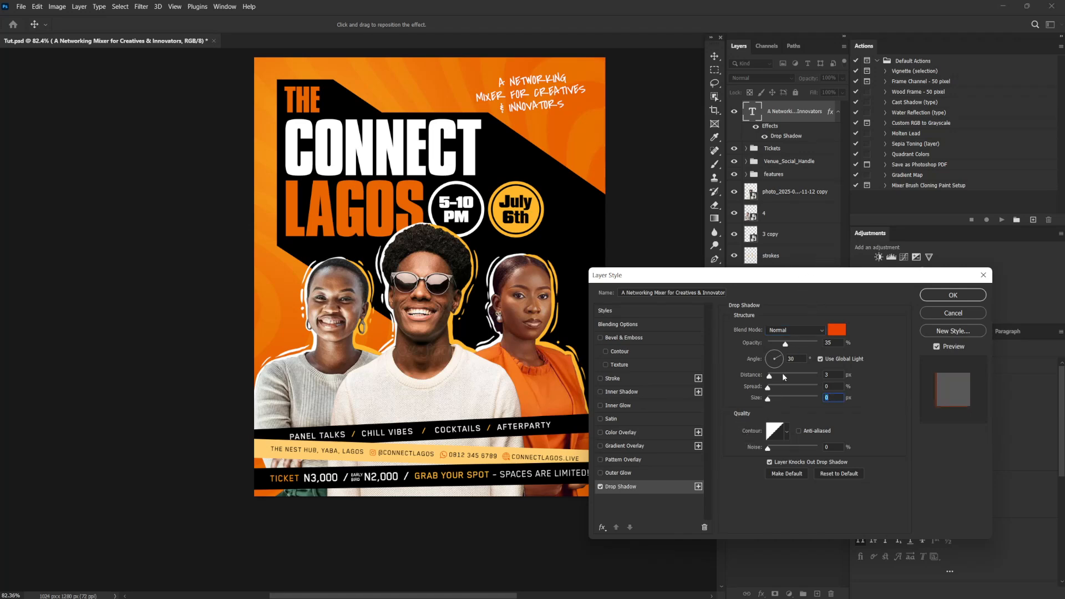
Offset the tagline's shadow to a 63° angle and 8 px distance, and raise its opacity to 78%
left_click_drag(542, 99, 543, 93)
left_click_drag(787, 350, 804, 347)
Shift the shadow colour to orange e95902, fine-tune the shadow's position on the tagline and apply the layer style
left_click(838, 331)
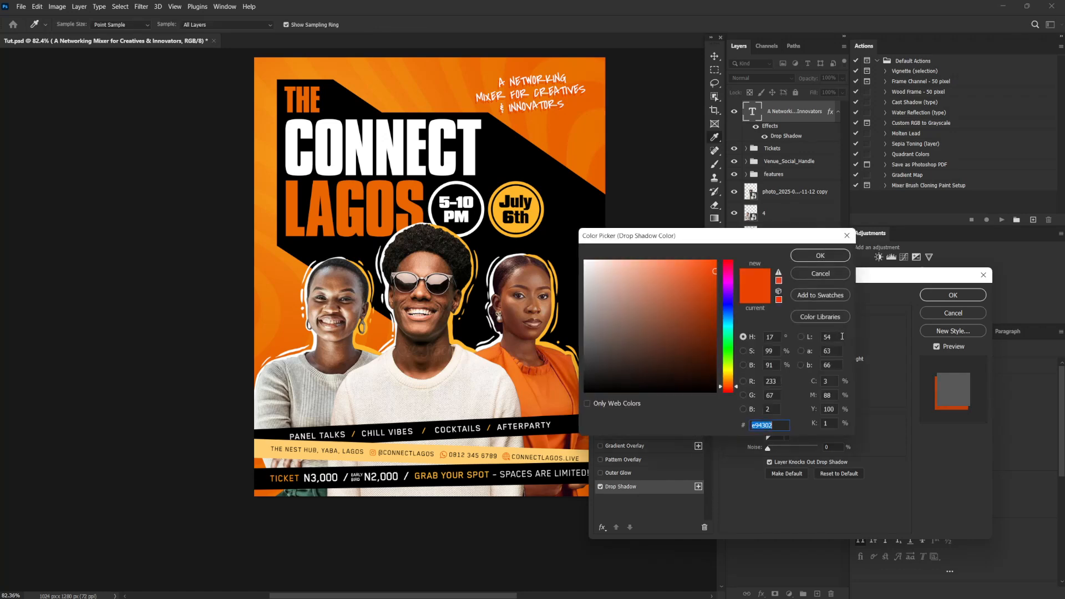
left_click_drag(737, 388, 738, 386)
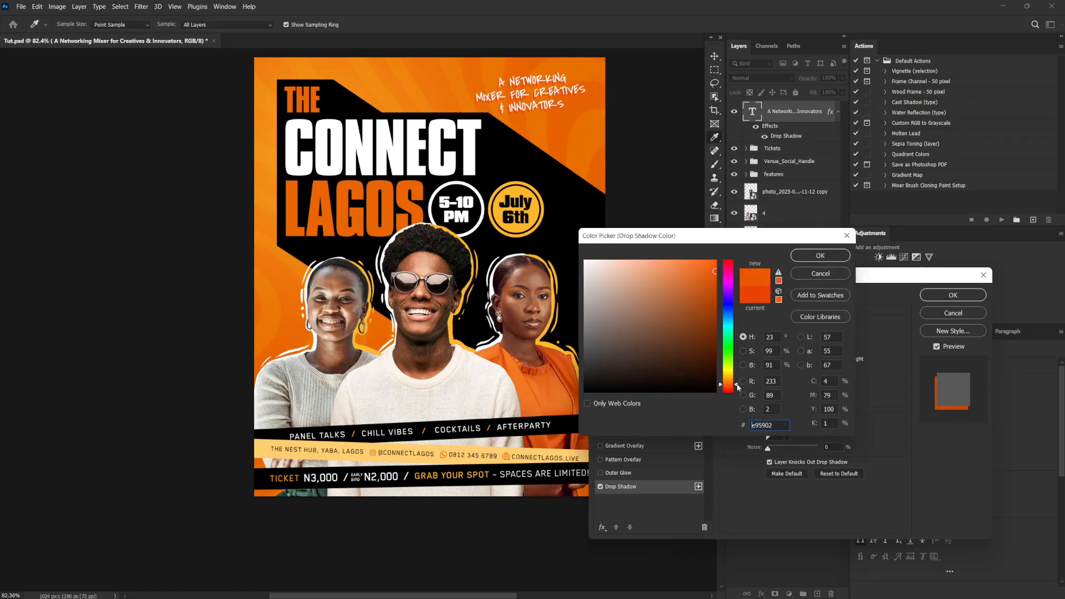
left_click(830, 256)
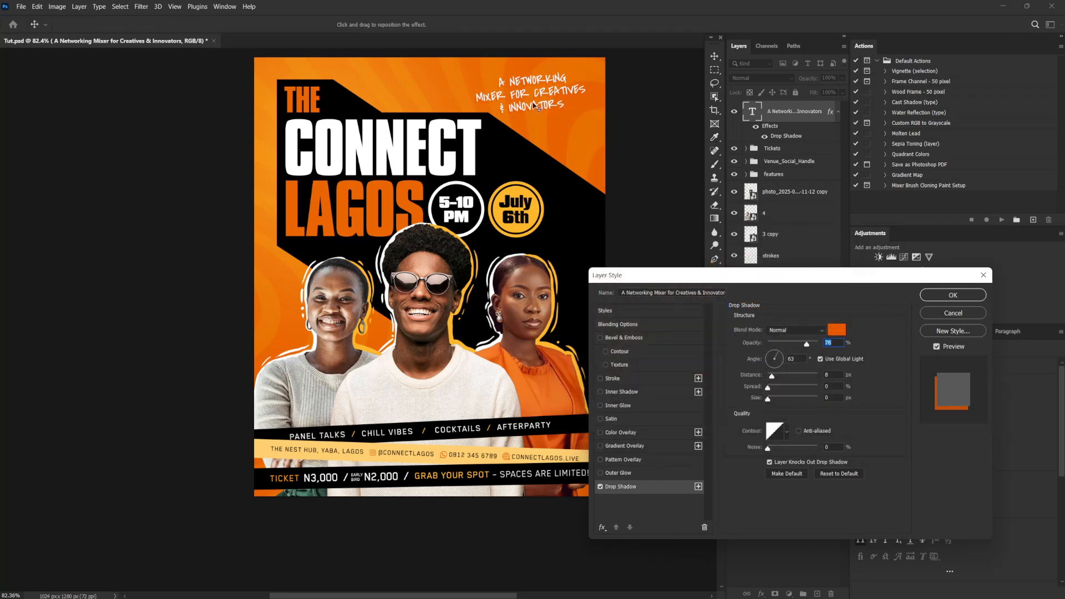
left_click_drag(535, 106, 536, 105)
left_click(931, 296)
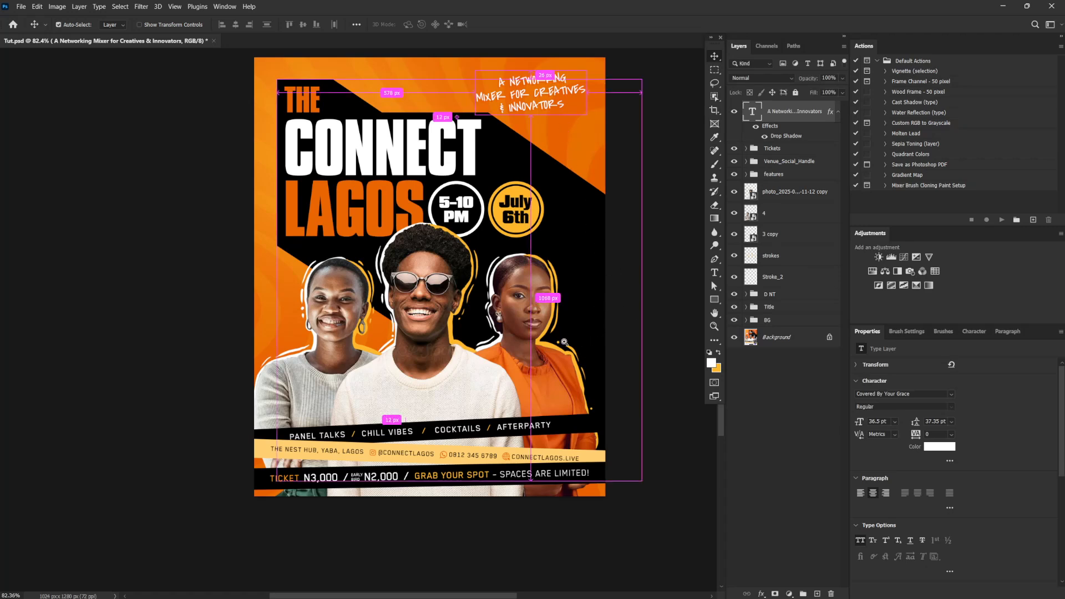
Group all layers from the tagline down to the BG group, leaving out Background, and name the group "Option 2"
left_click_drag(561, 341, 537, 370)
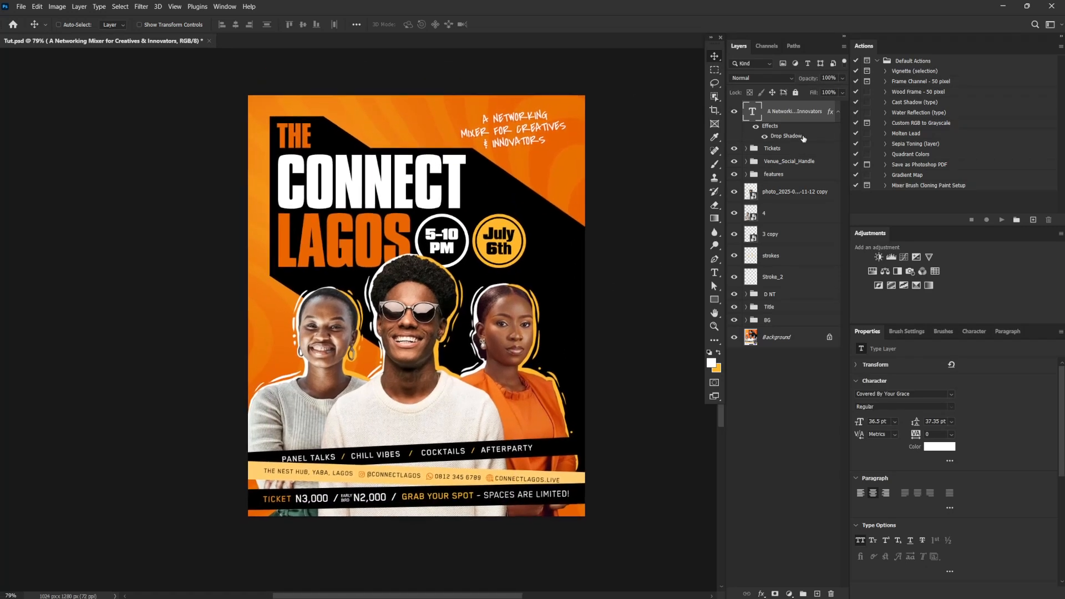
left_click(774, 321, "shift")
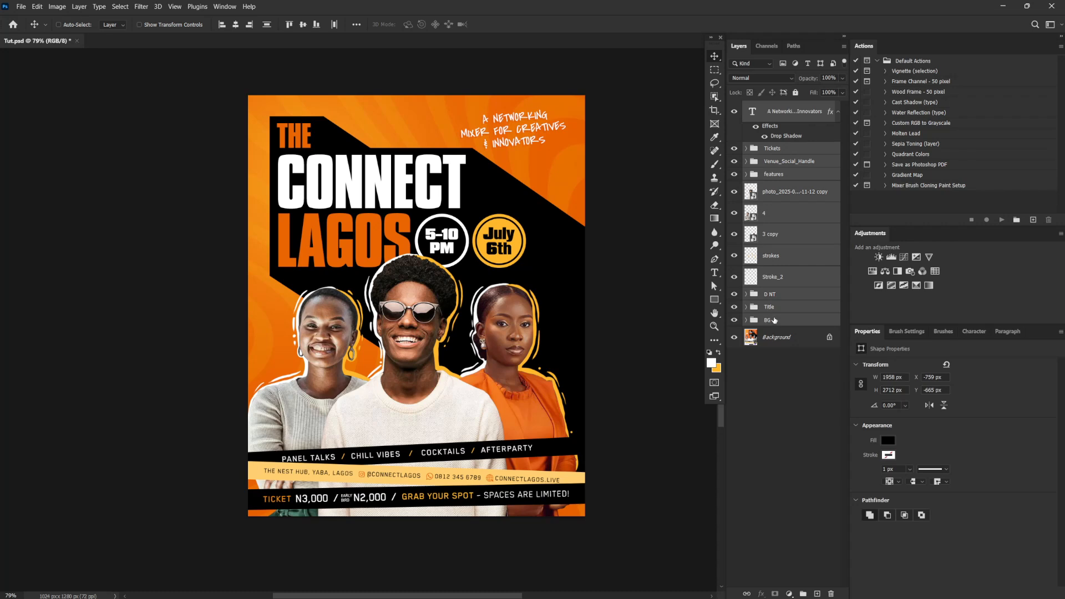
key("ctrl+g")
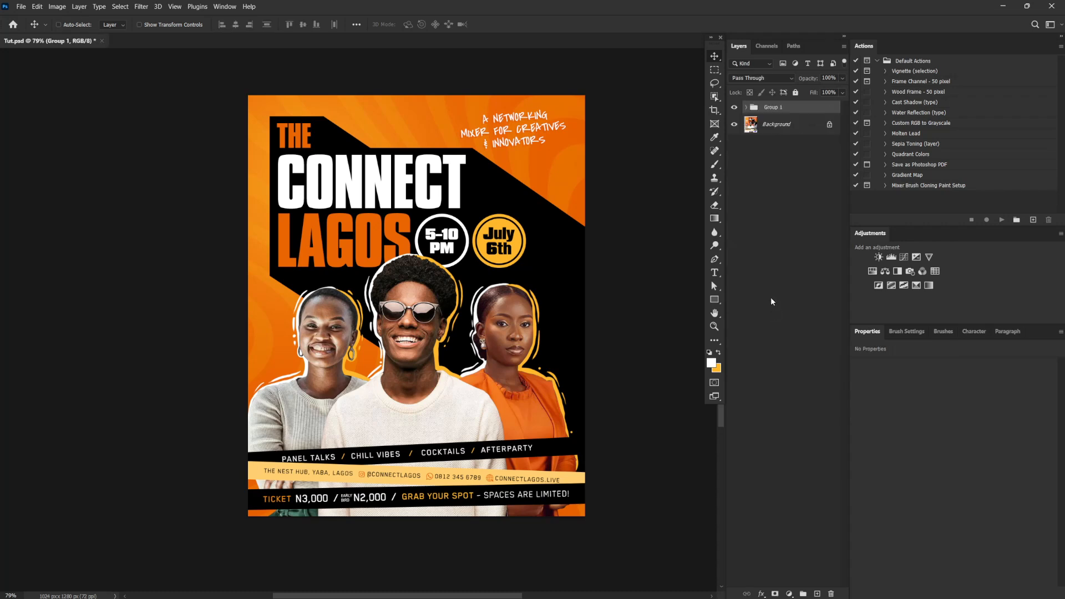
double_click(772, 108)
type("Option 2")
key("Return")
Toggle the Option 2 group's visibility to compare the redesign with the original flyer on the Background layer
left_click(735, 108)
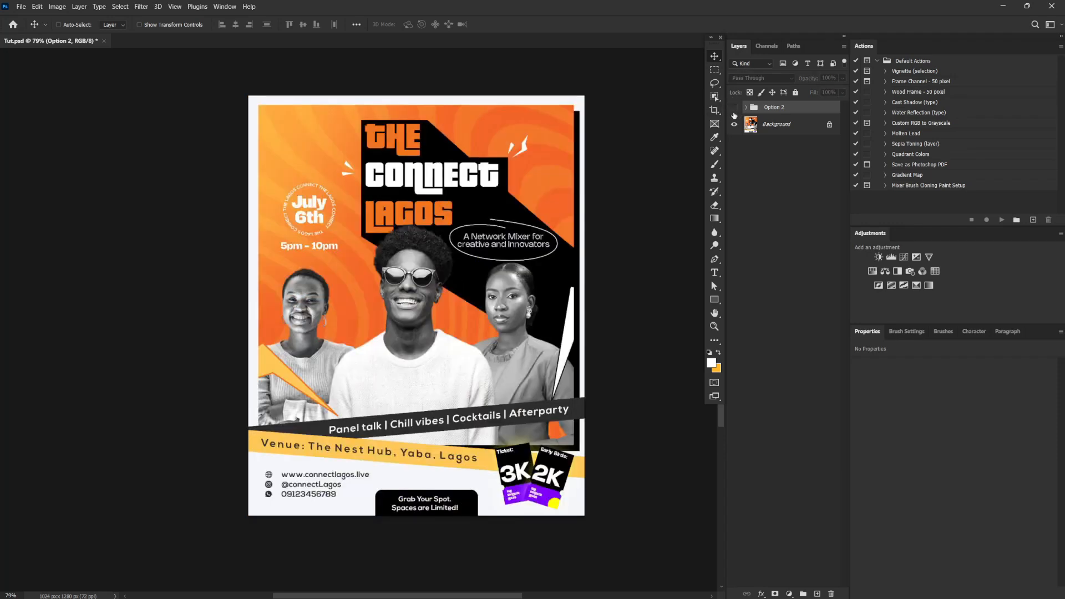
left_click(735, 111)
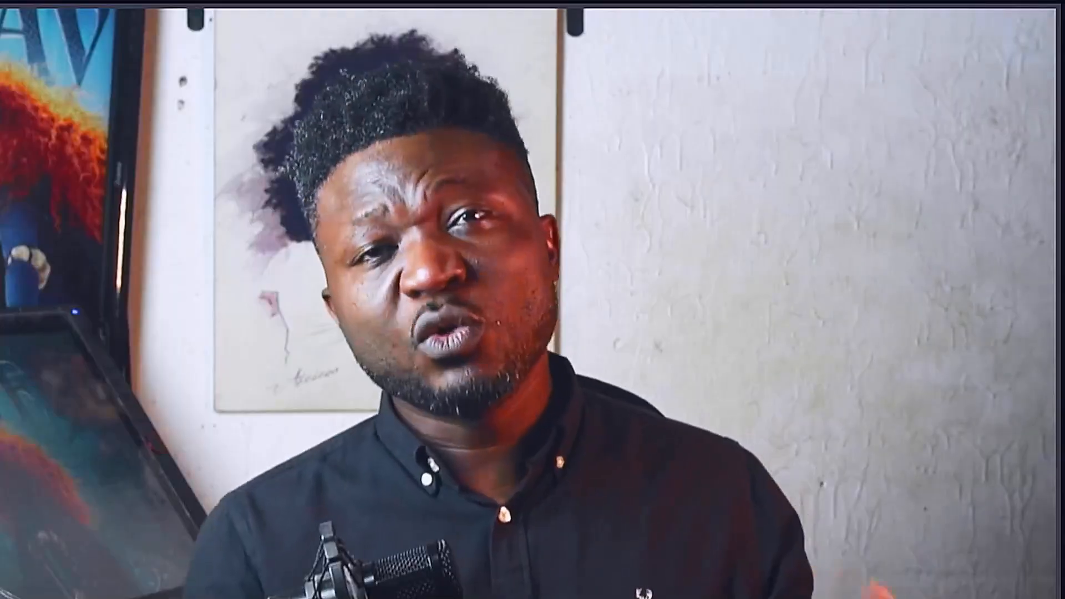